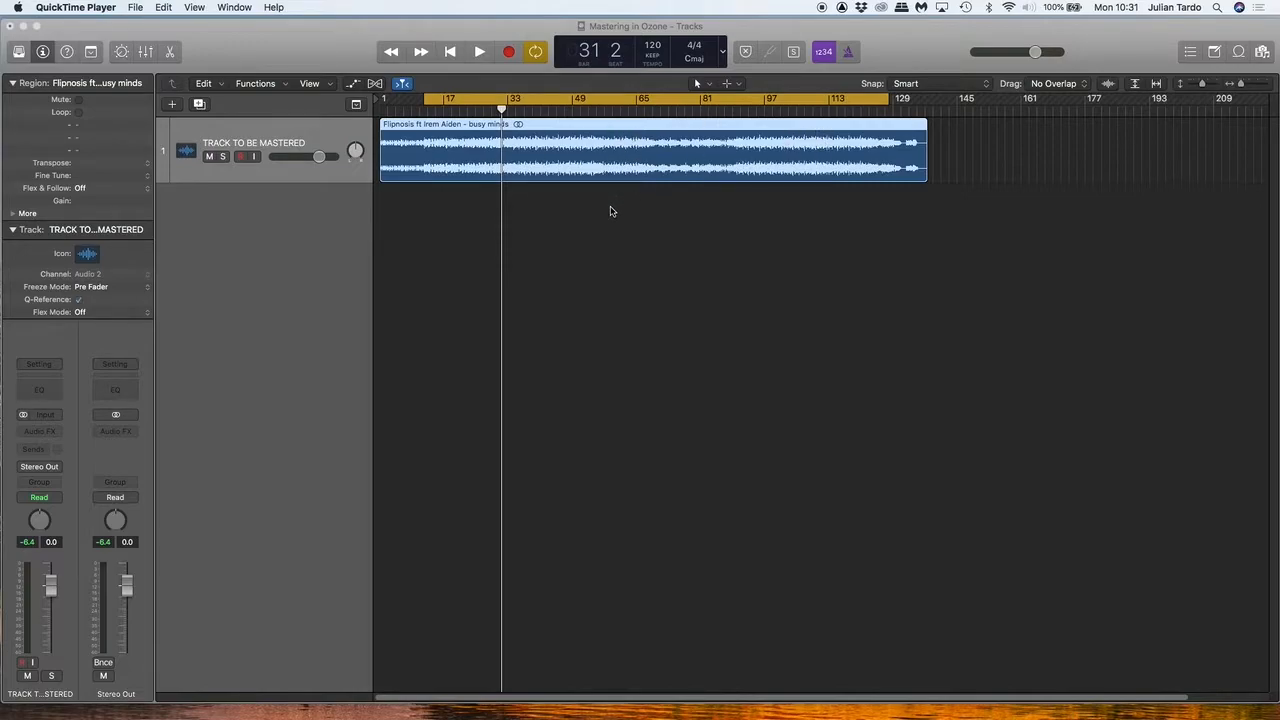
Deselect the audio region and enlarge the track's height in the arrangement.
click(553, 235)
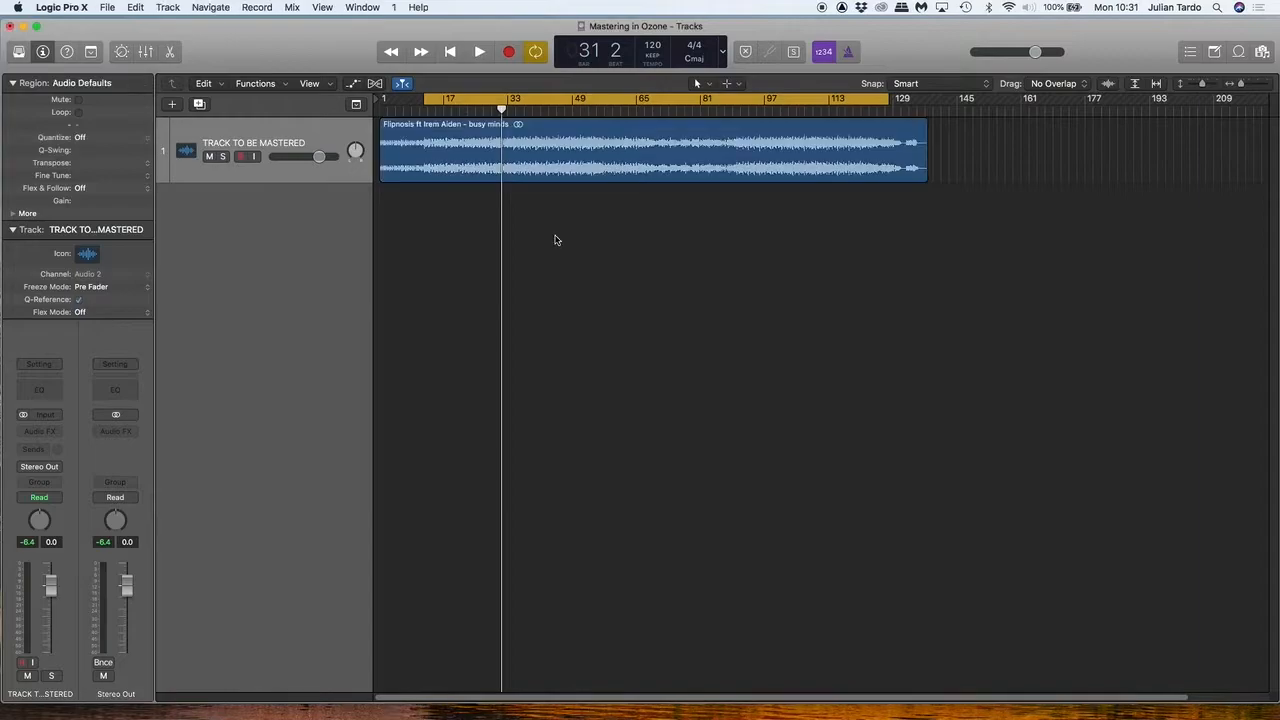
key(super+Down)
key(super+Down)
key(super+Down)
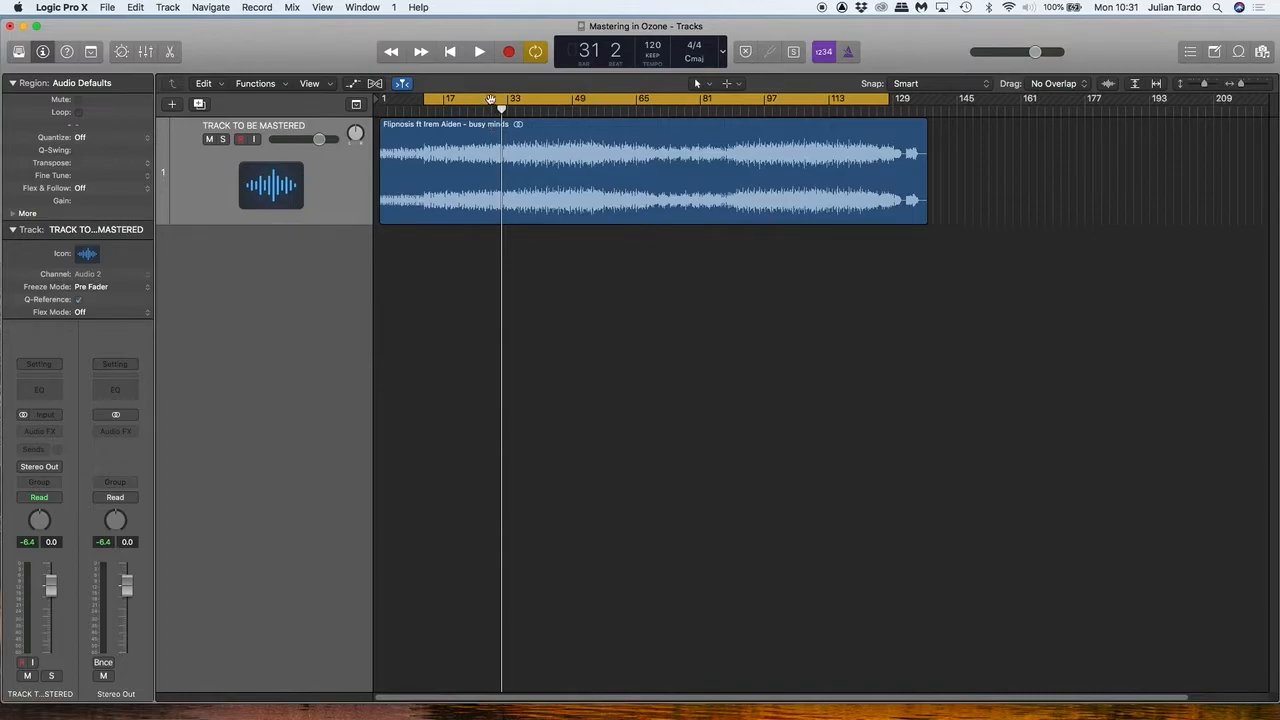
Turn off the cycle range and audition the unmastered track from a point before bar 30.
click(490, 104)
double_click(471, 111)
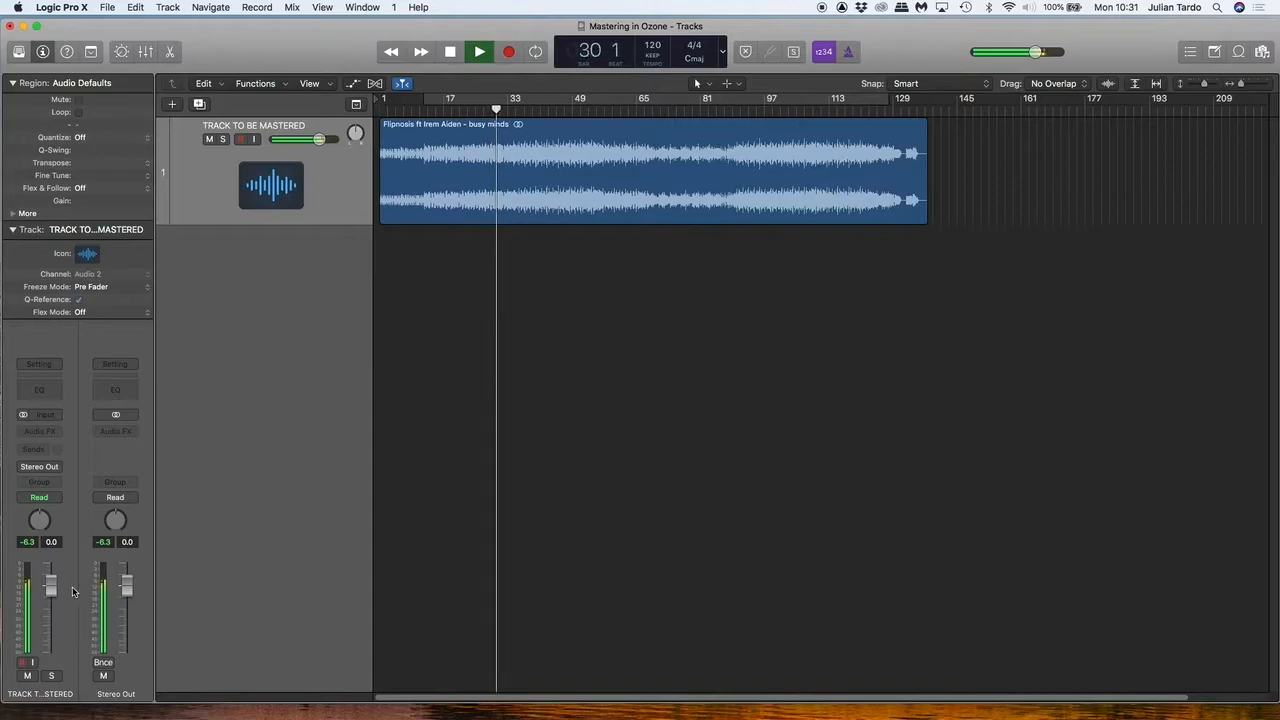
key(space)
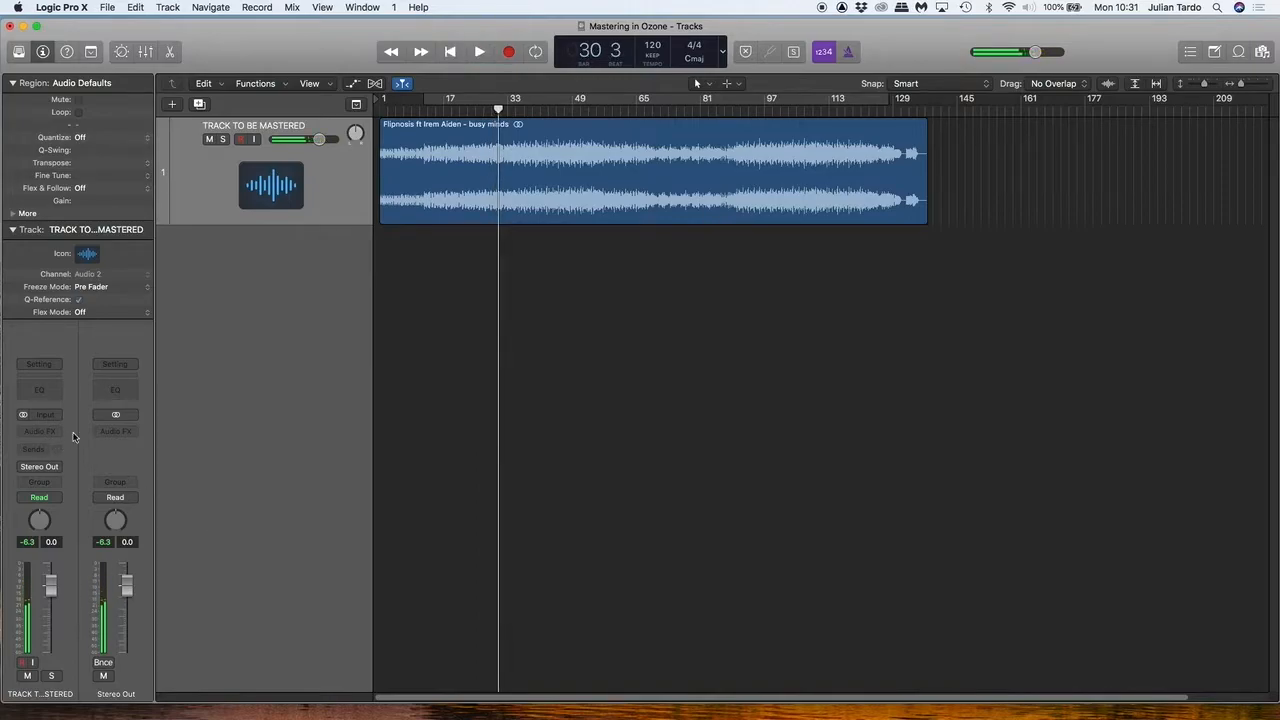
Insert Ozone 8 in stereo on the Stereo Out channel and place its window over the arrangement.
click(133, 435)
mouse_move(190, 465)
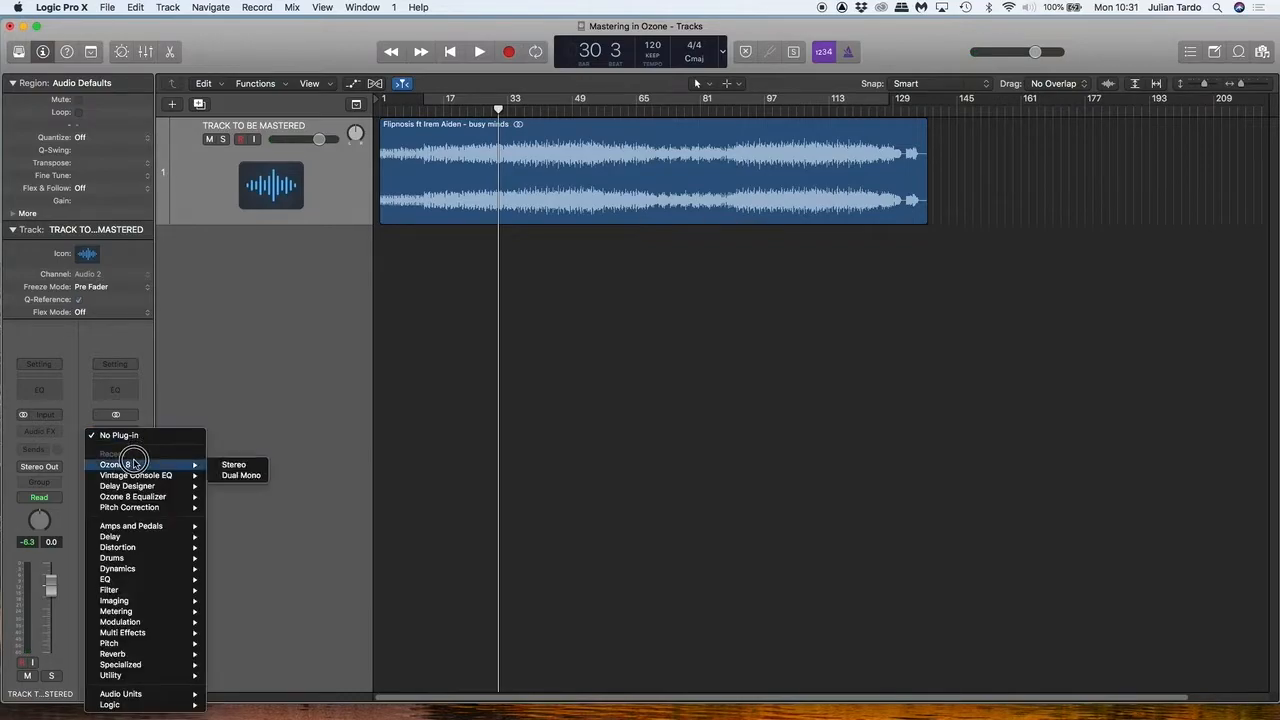
click(236, 466)
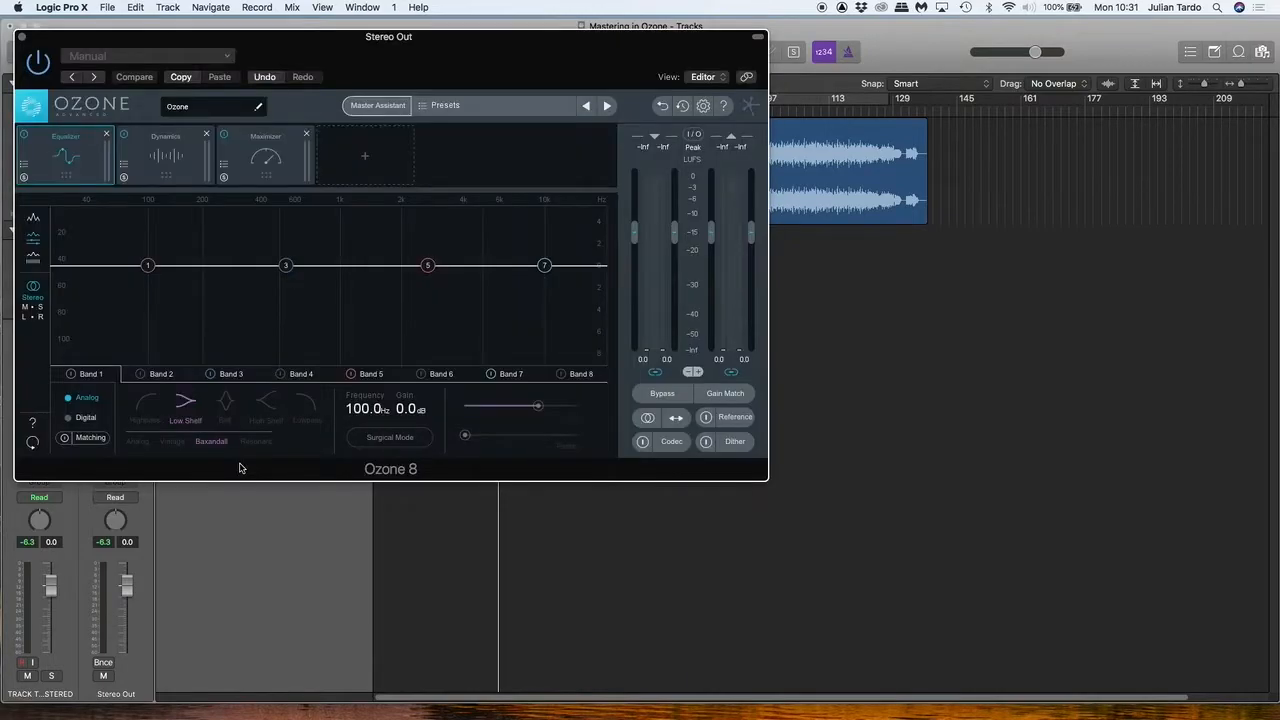
drag(343, 45, 645, 195)
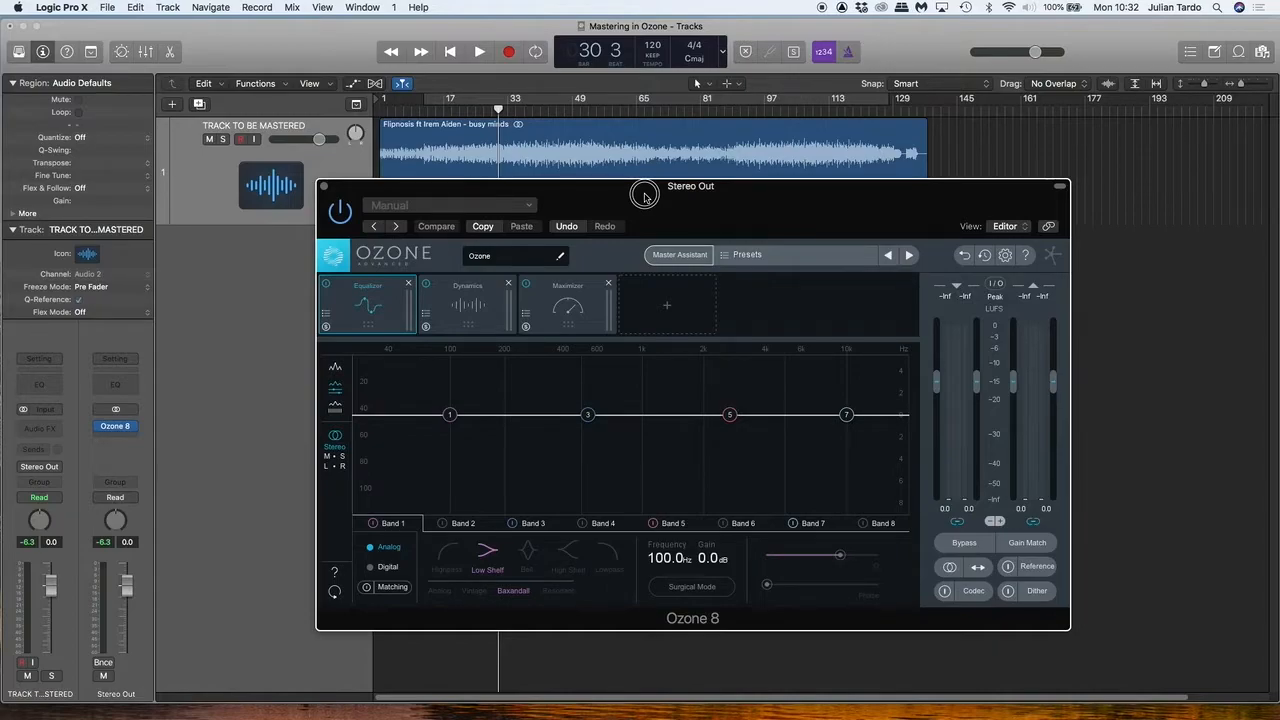
drag(489, 198, 436, 128)
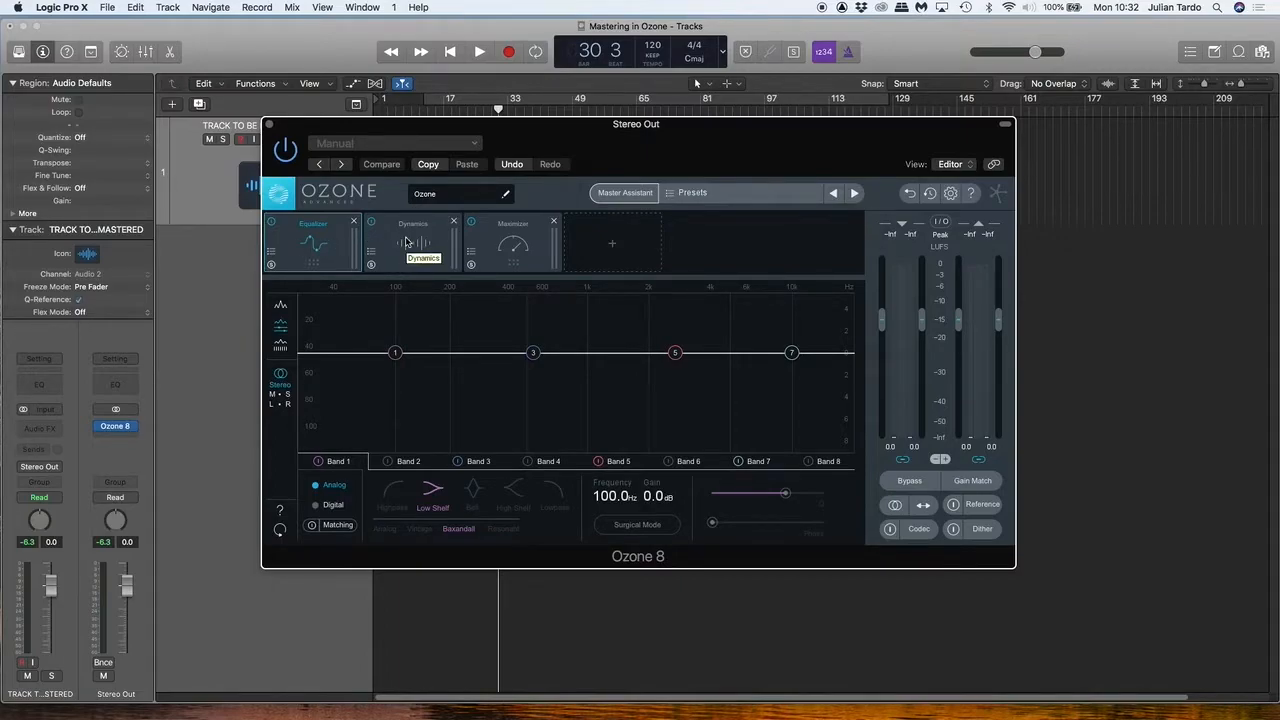
Look at the controls of the Dynamics and Maximizer modules.
click(405, 241)
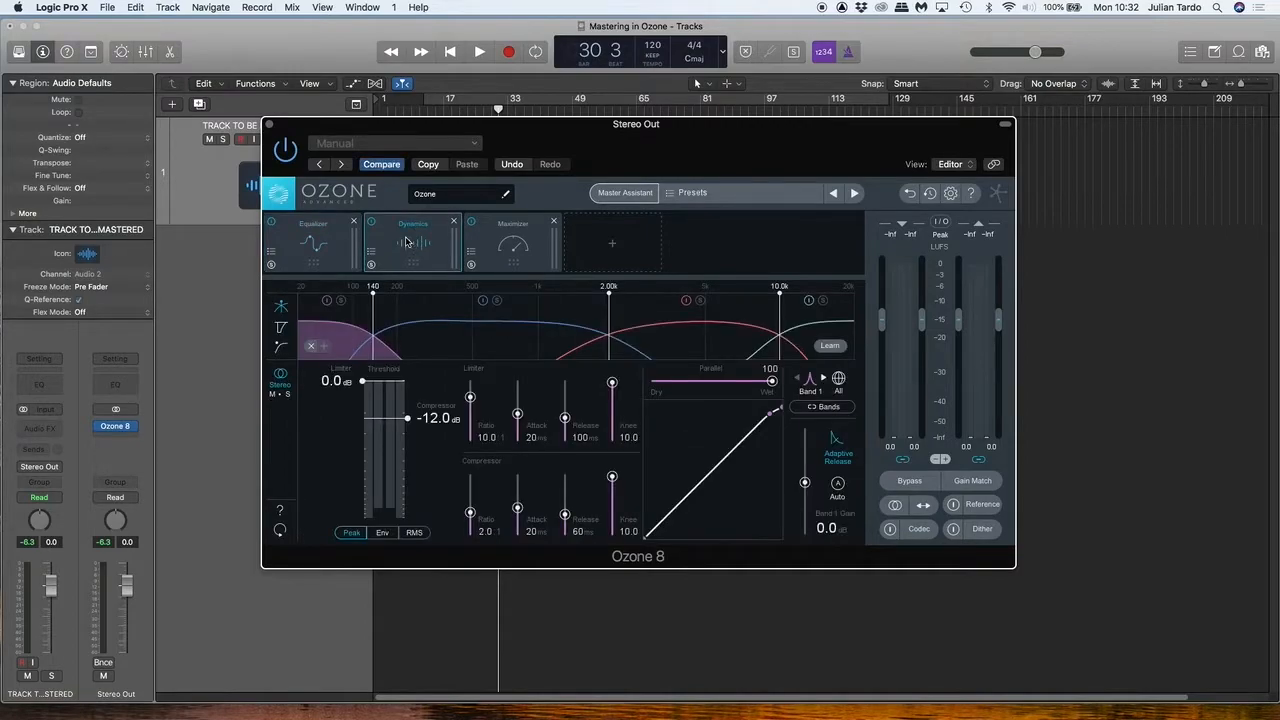
click(511, 234)
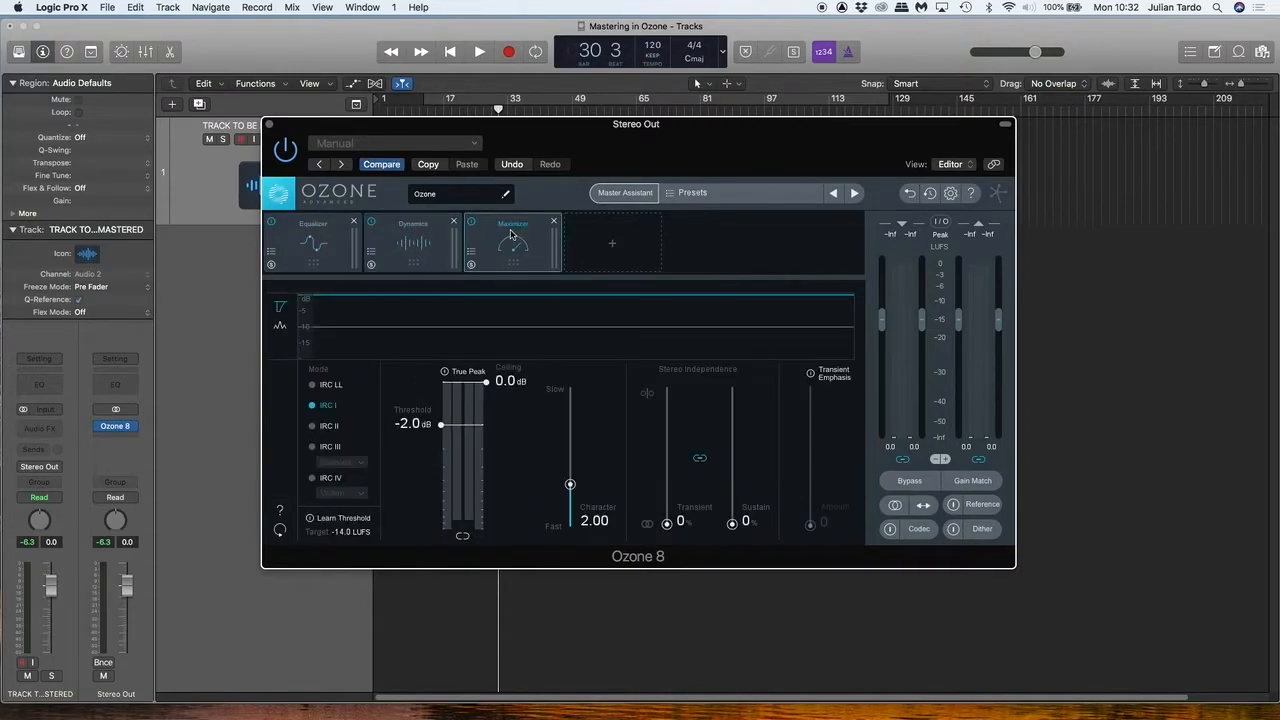
Add an Exciter module to the end of the signal chain and return to the Dynamics module.
click(613, 249)
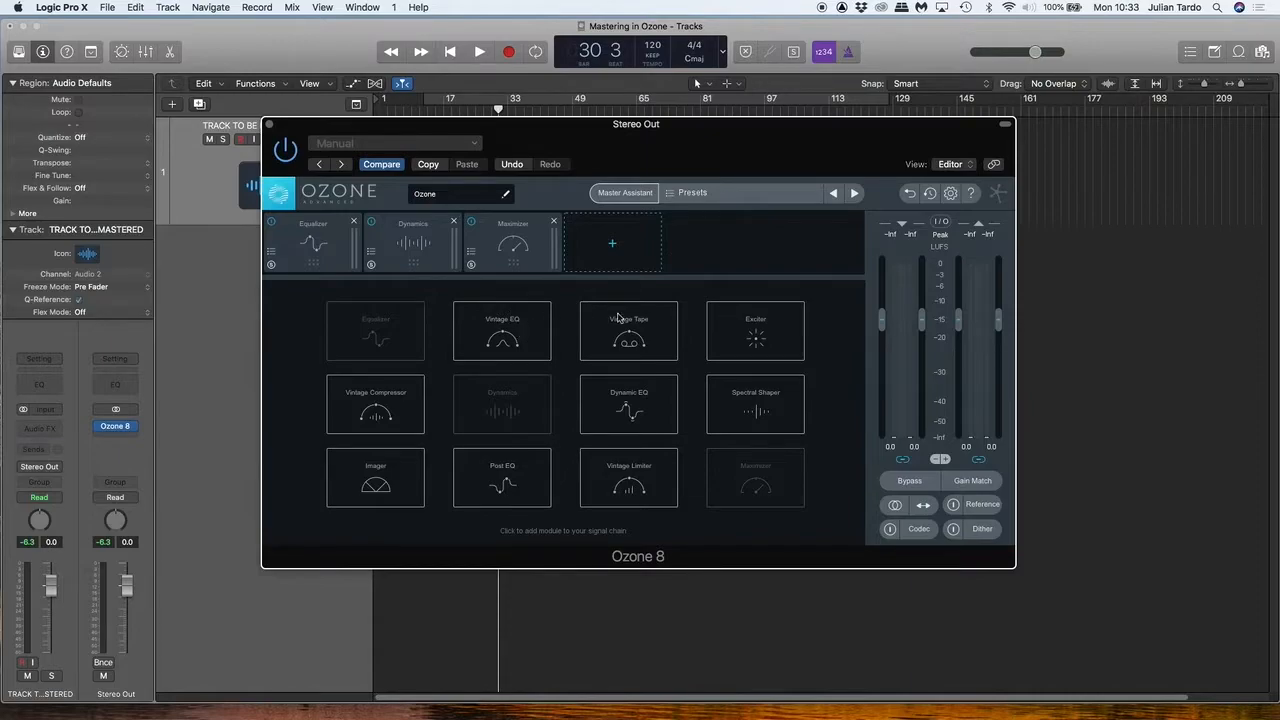
click(750, 322)
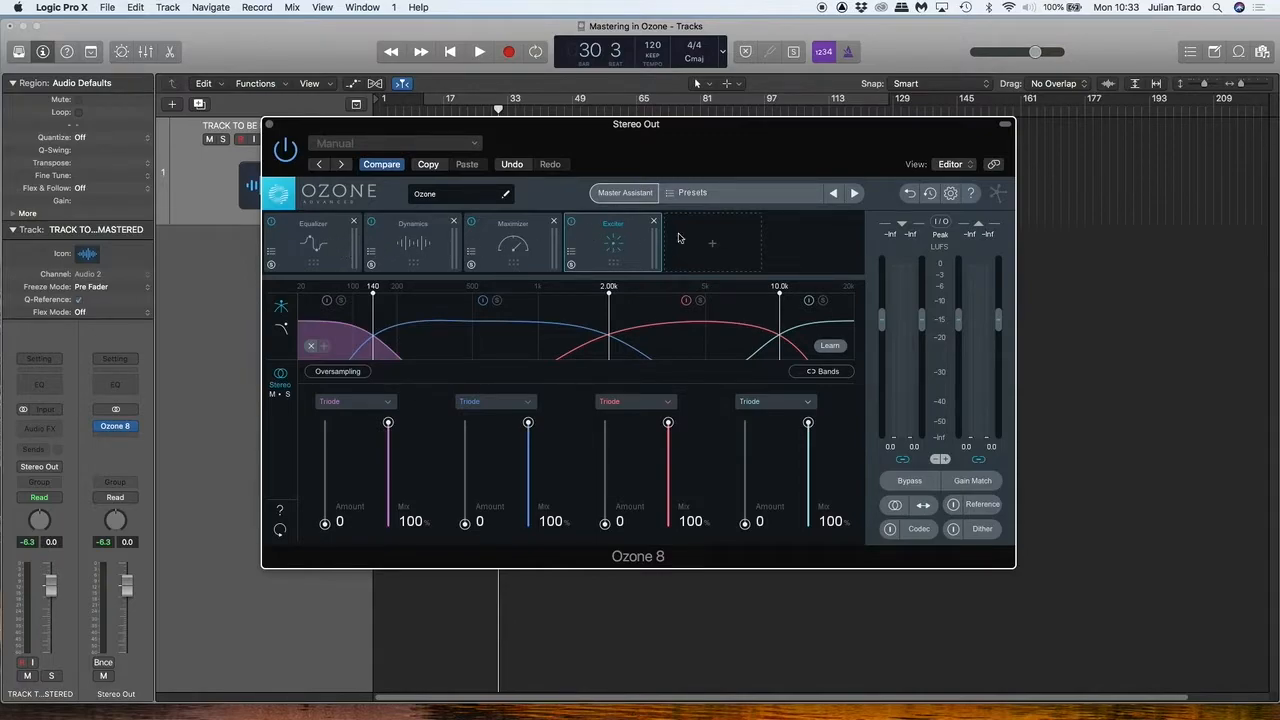
mouse_move(604, 254)
mouse_down()
mouse_move(511, 248)
mouse_move(605, 239)
mouse_up()
mouse_move(396, 242)
mouse_down()
mouse_move(477, 231)
mouse_move(404, 235)
mouse_up()
drag(390, 242, 397, 243)
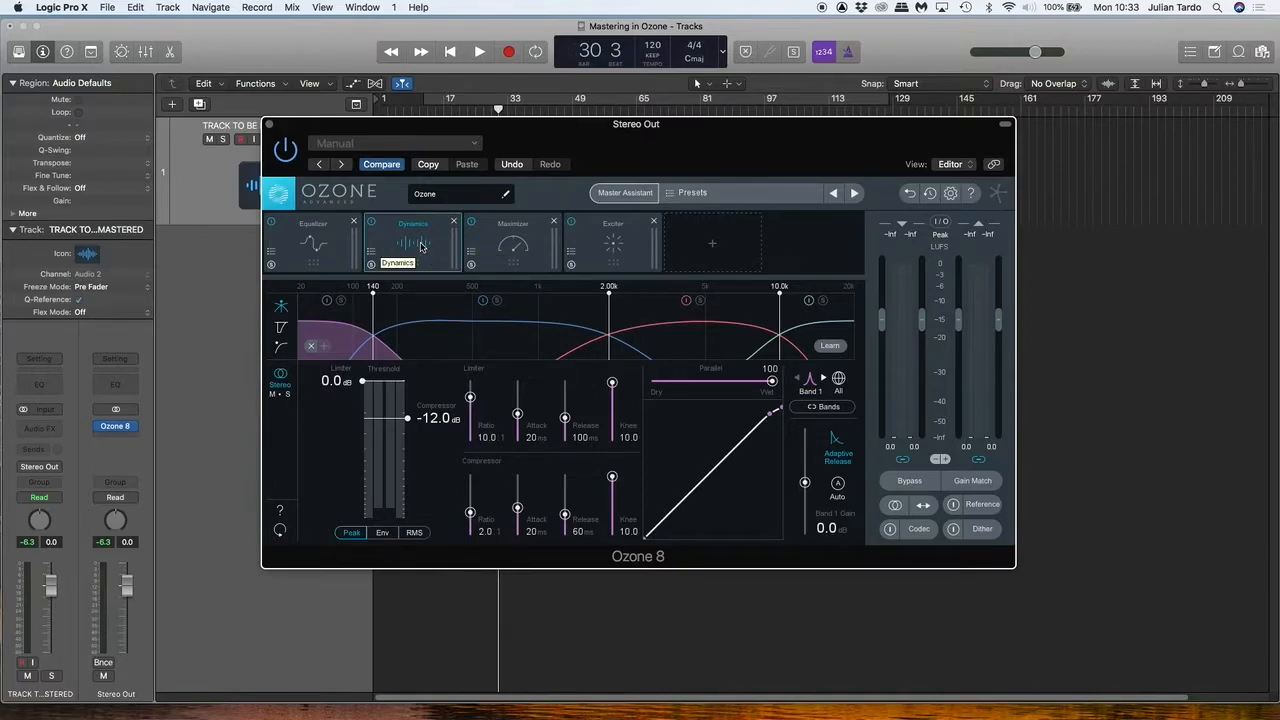
Remove the Exciter, Maximizer and Dynamics modules, keeping only the Equalizer in the chain.
click(655, 223)
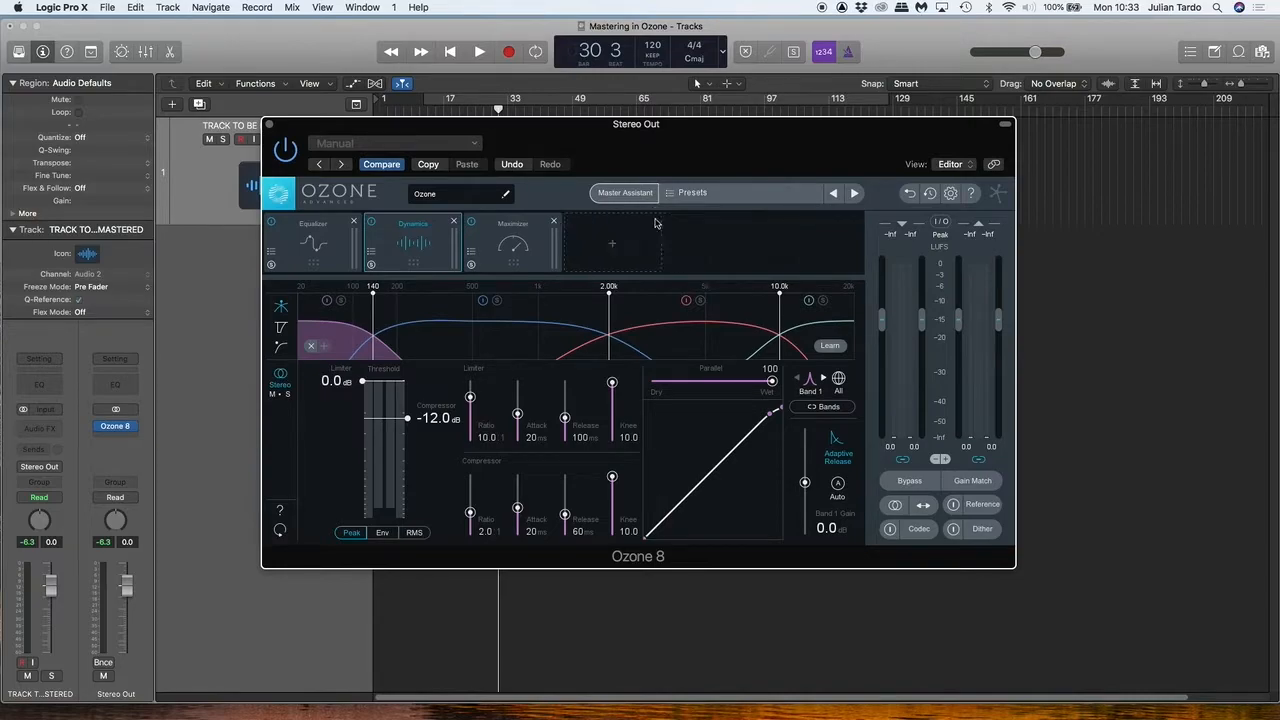
click(556, 223)
click(454, 222)
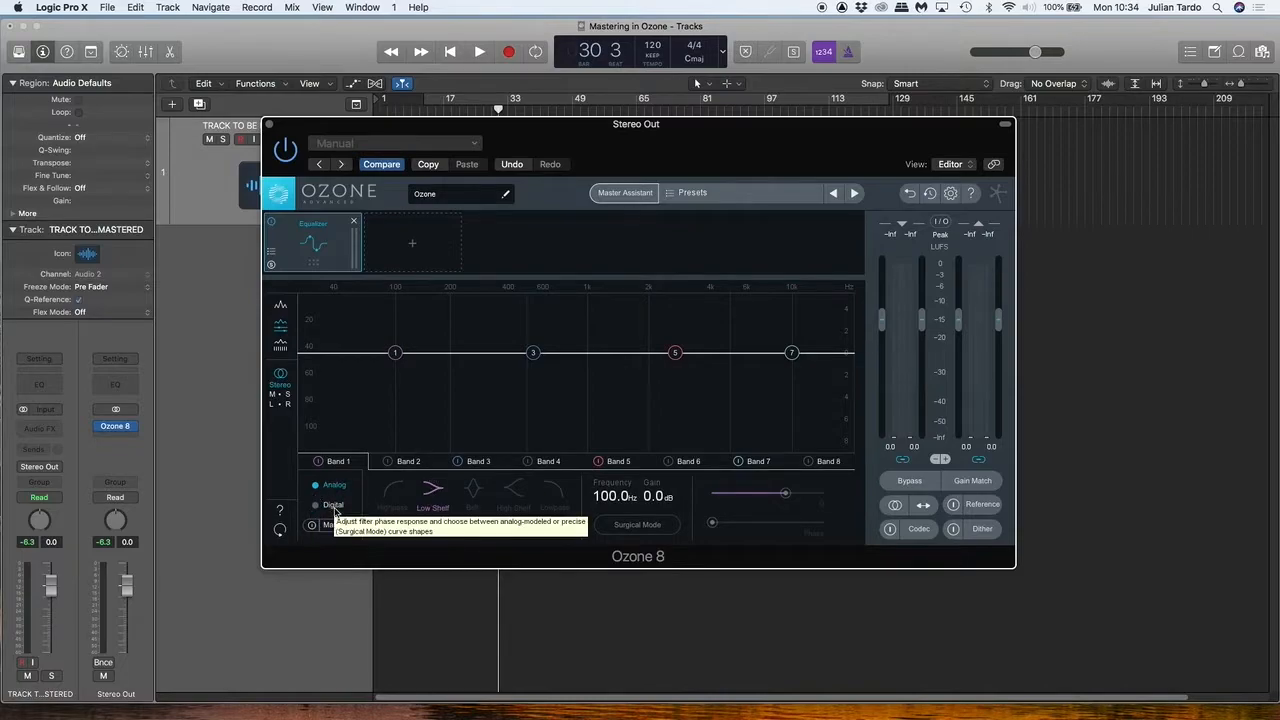
Switch the equalizer to Digital mode and select Band 3.
click(334, 507)
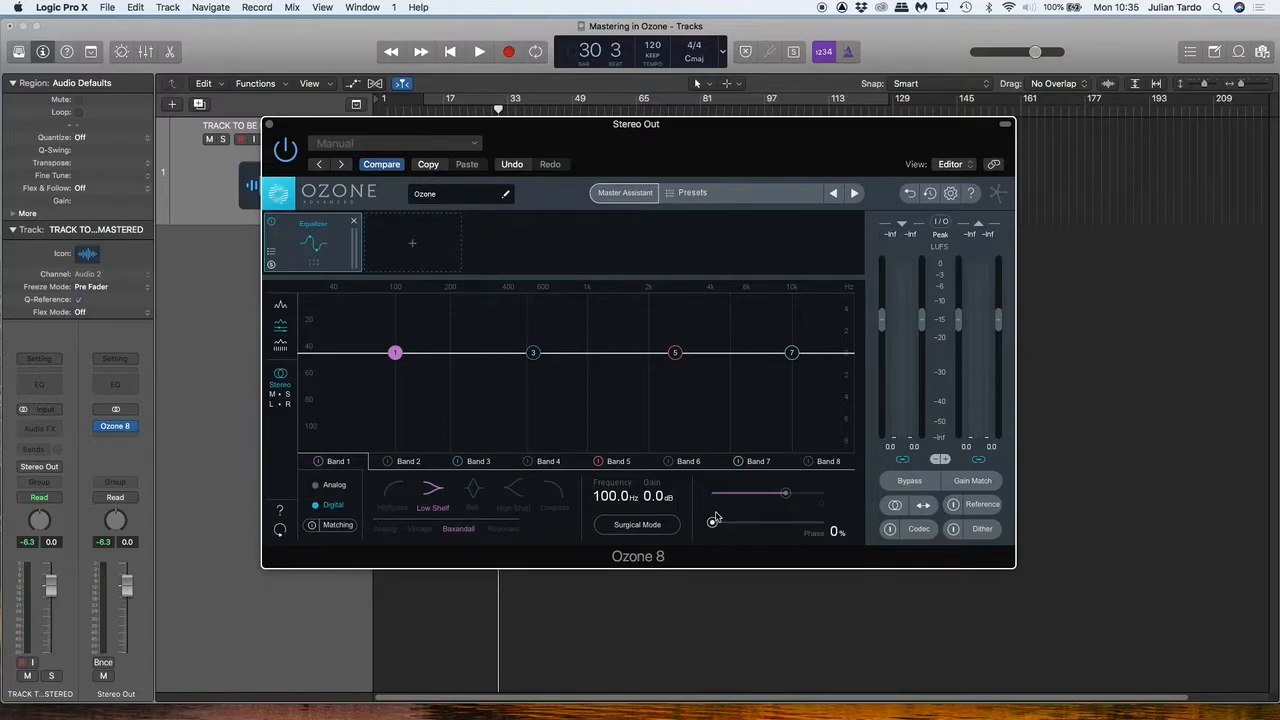
click(470, 461)
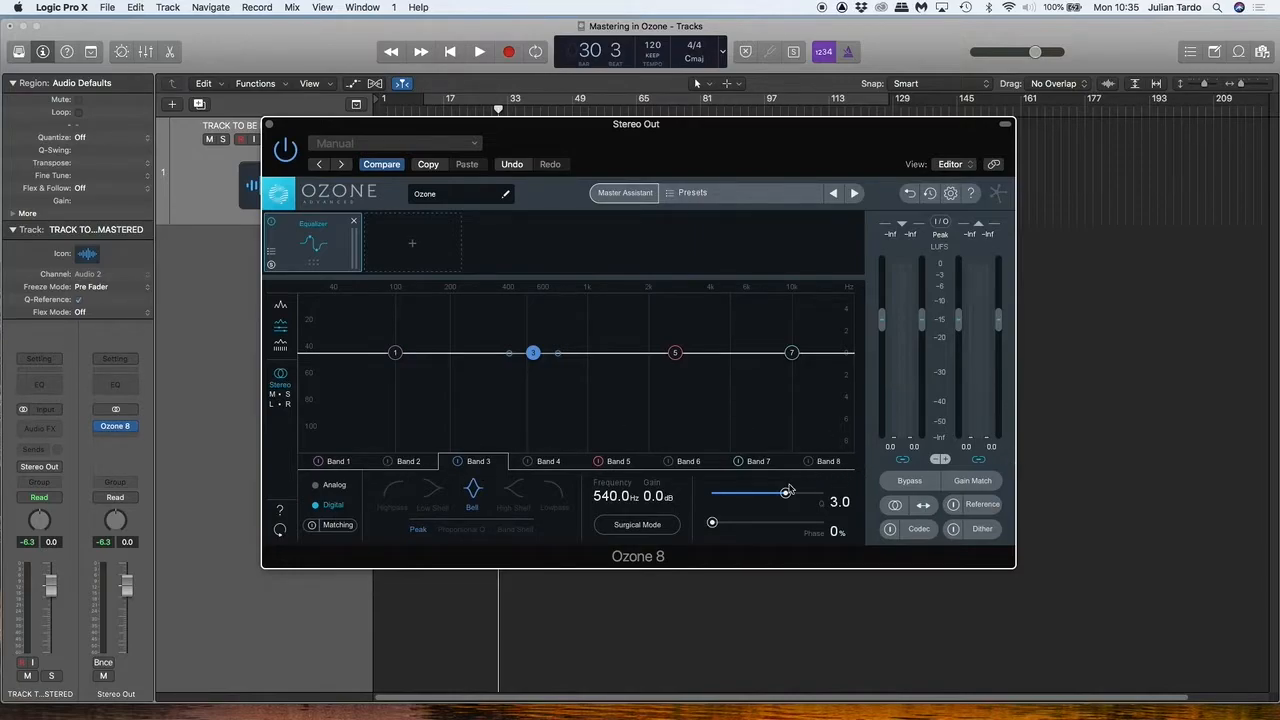
Change the equalizer to Mid/Side processing and set the Q of Band 3 to 3.2.
click(282, 395)
scroll(340, 388, up, 1)
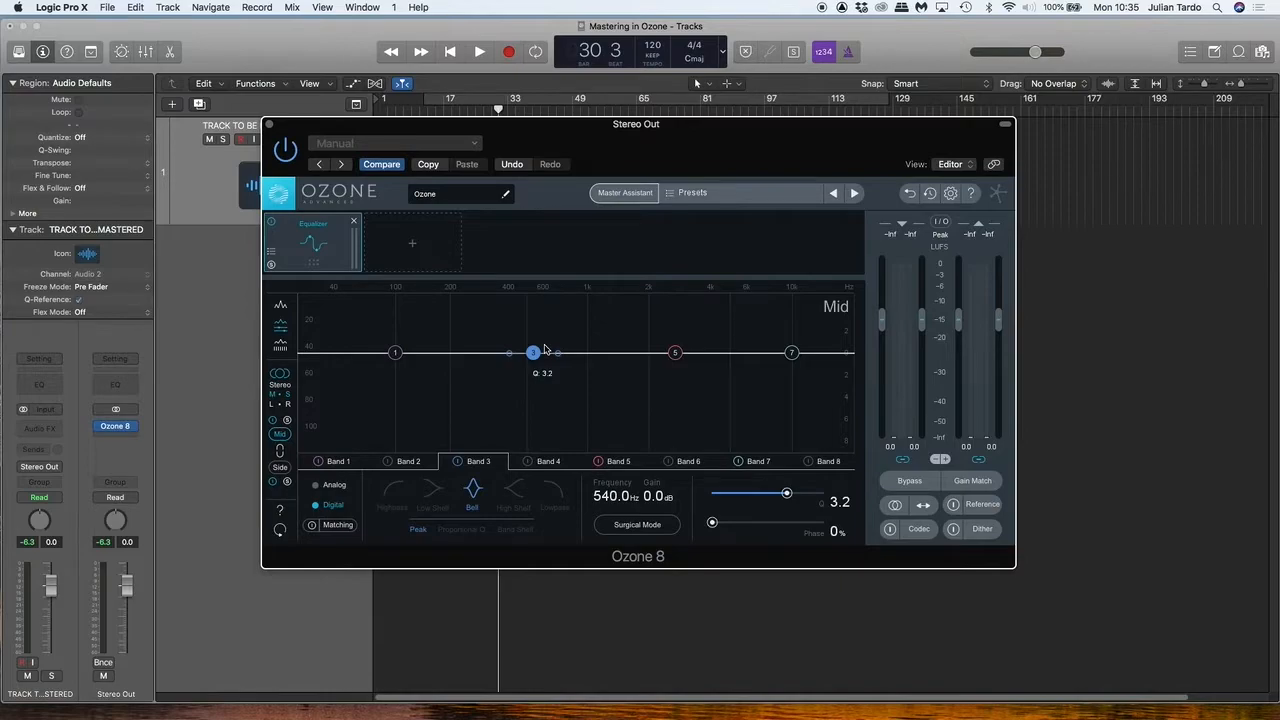
Compare the equalizer's Mid and Side controls by alternating between the two views.
click(280, 467)
click(280, 434)
click(281, 467)
click(280, 435)
click(280, 467)
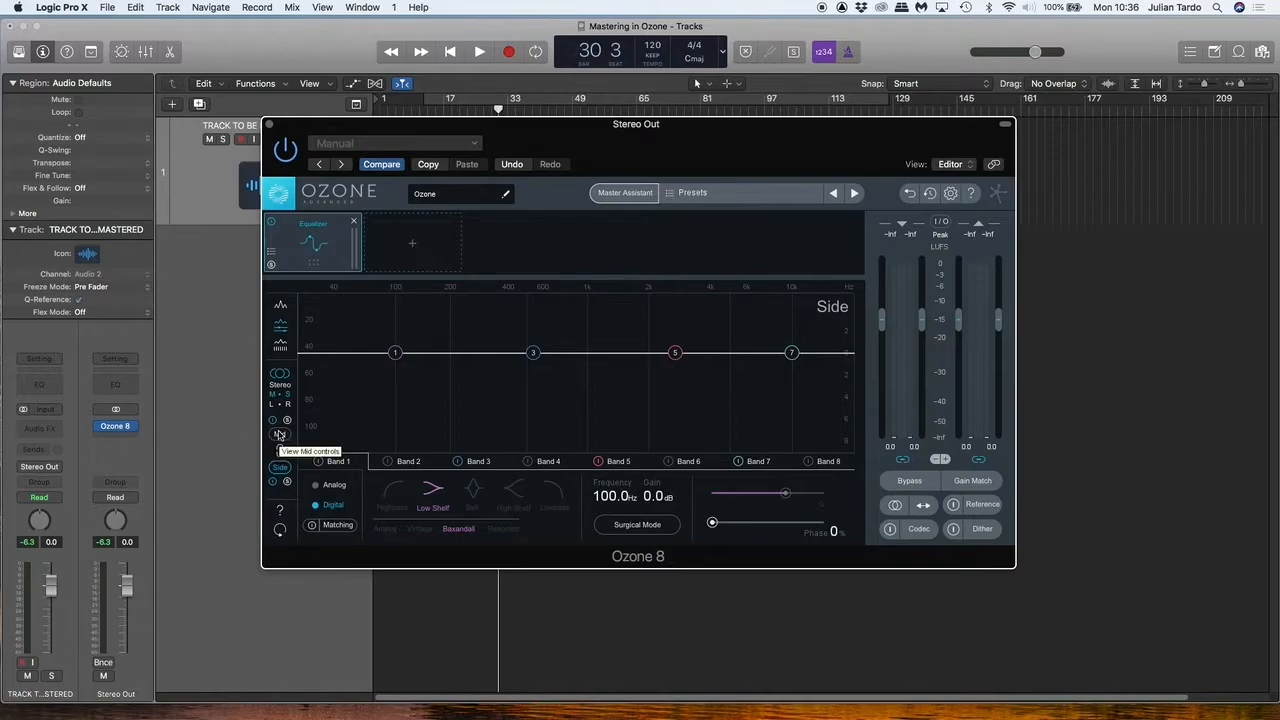
click(280, 435)
click(282, 467)
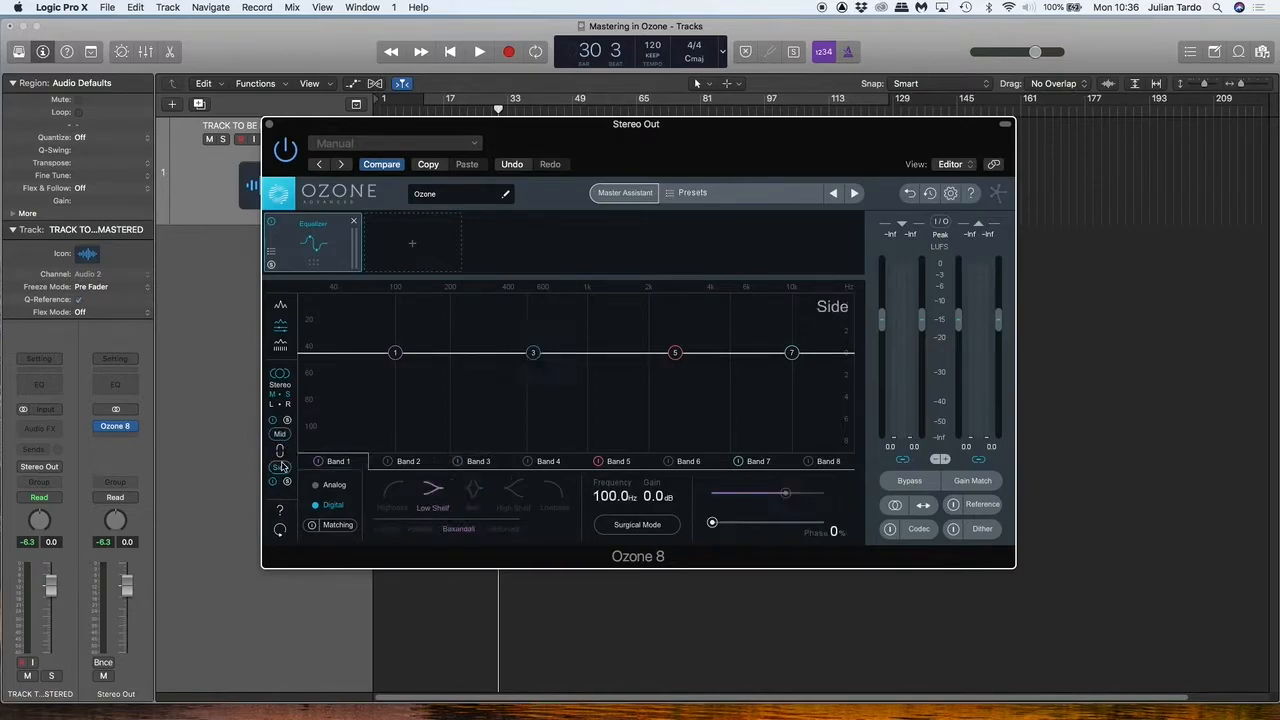
click(280, 435)
click(282, 467)
View the equalizer's Left and Right channel controls, and return it to Analog mode with Stereo processing.
click(283, 405)
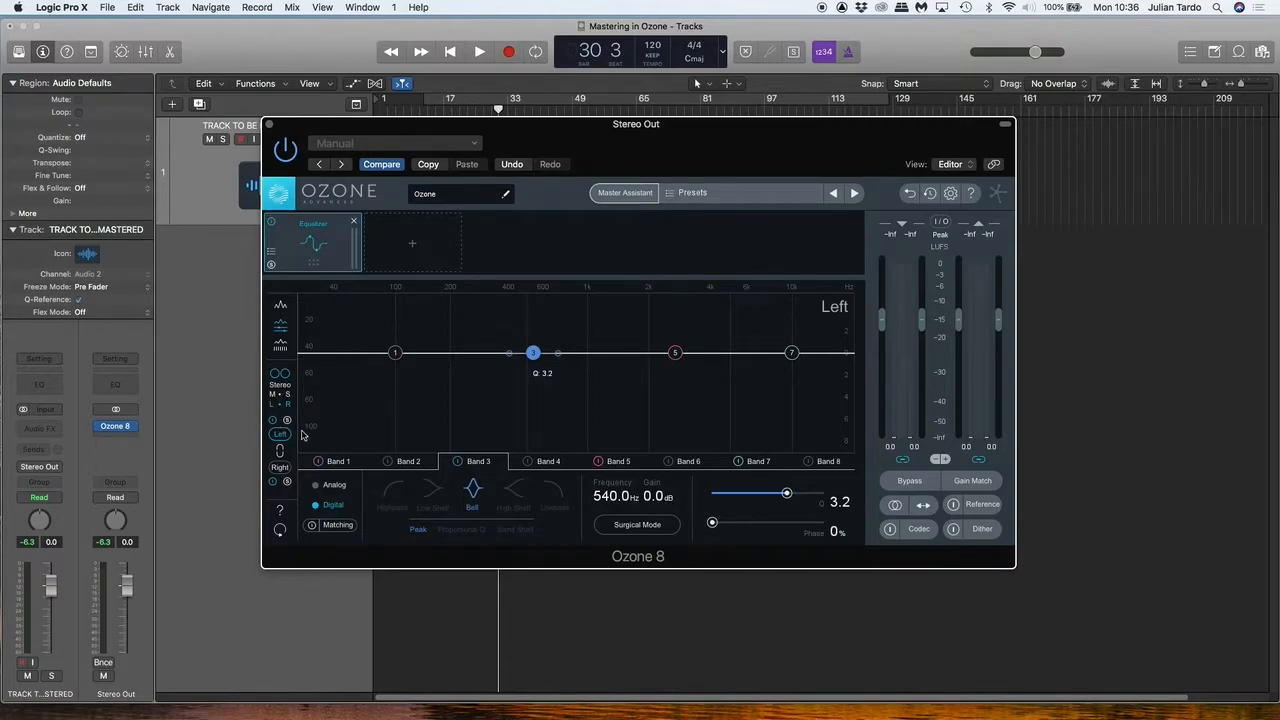
click(283, 466)
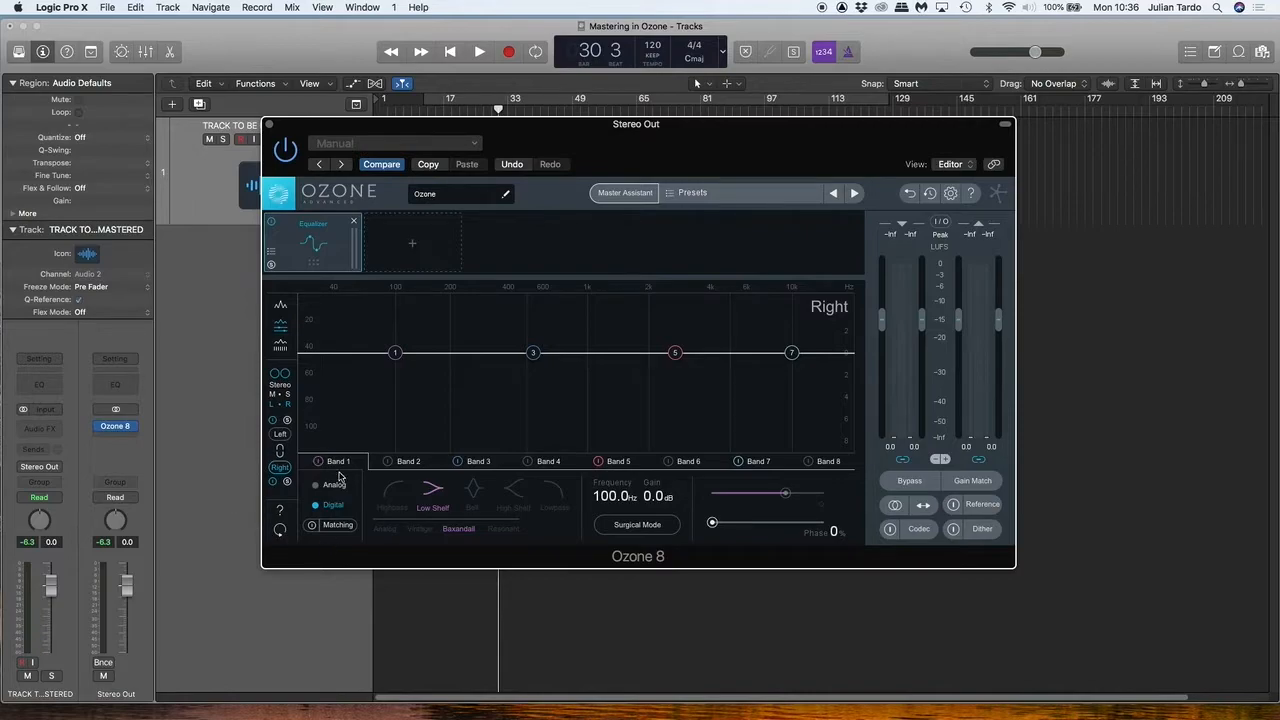
click(334, 486)
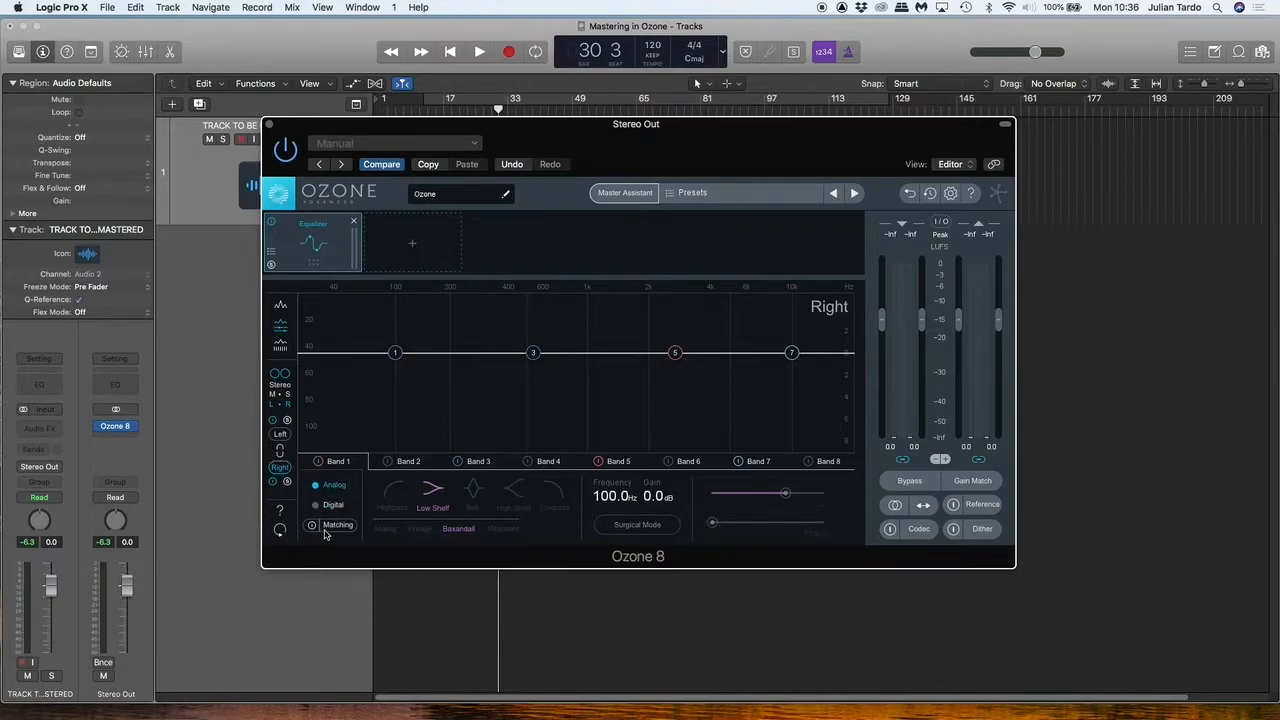
click(280, 435)
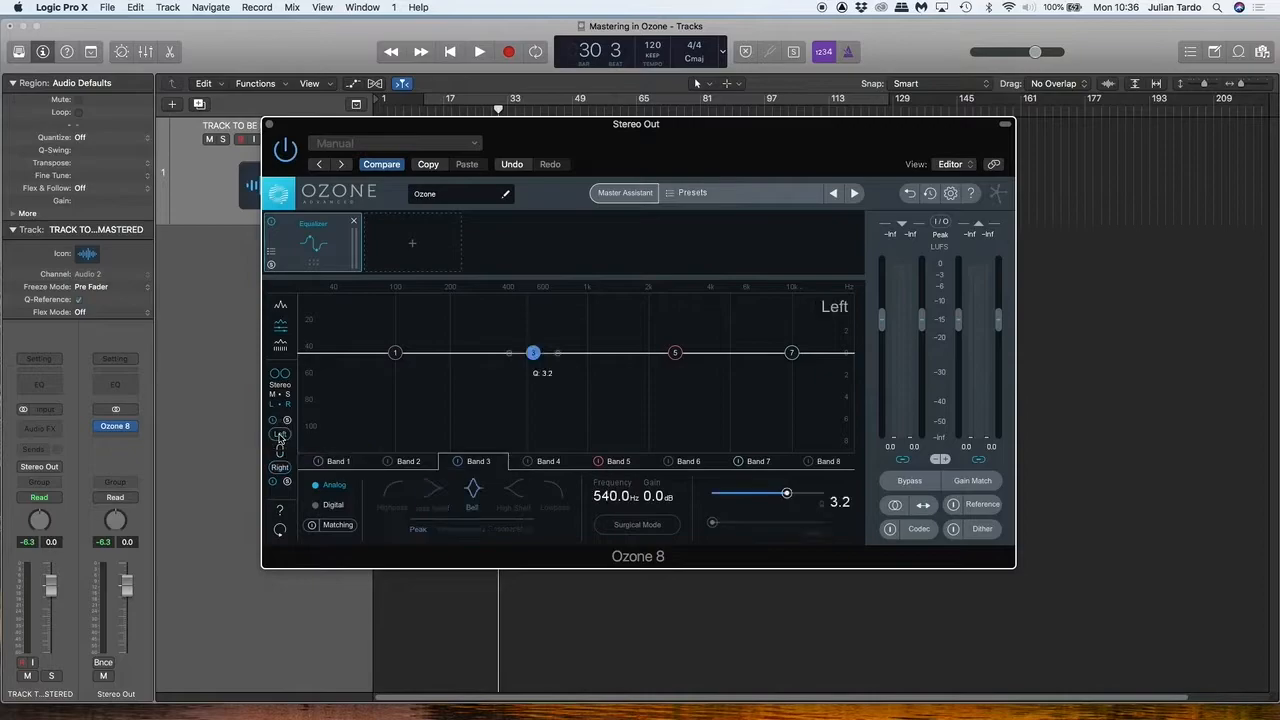
click(280, 467)
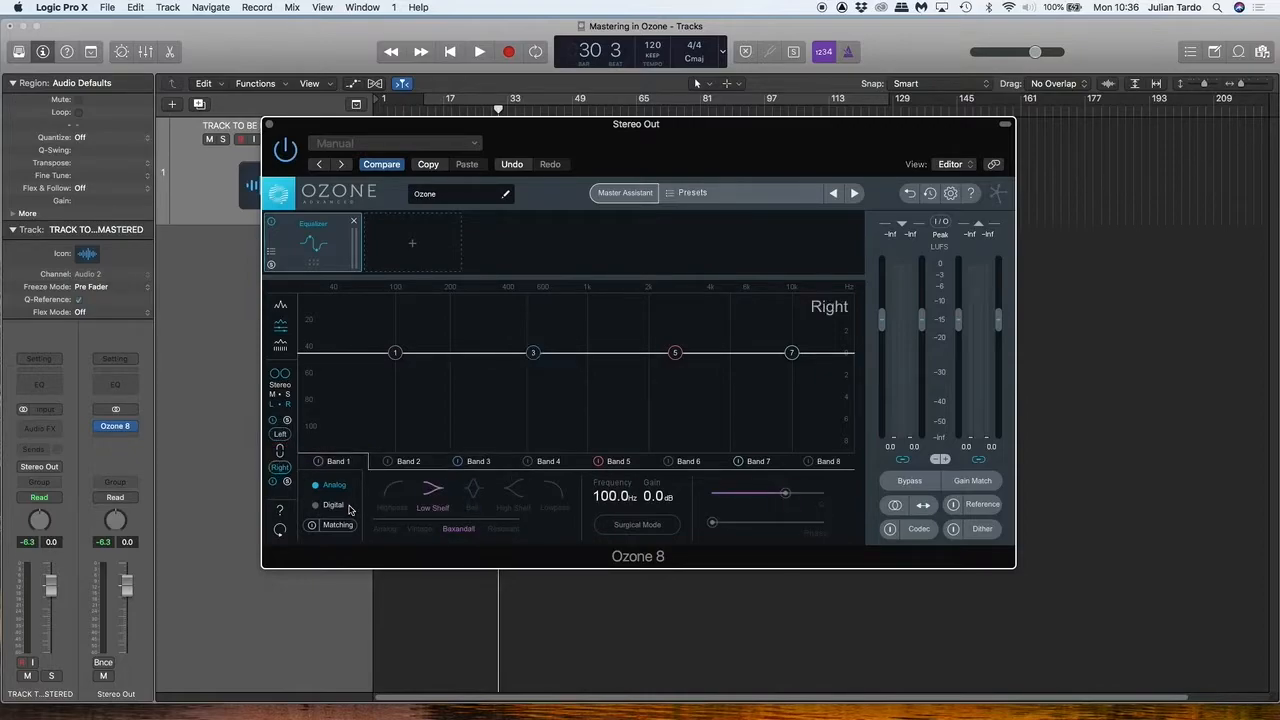
click(281, 387)
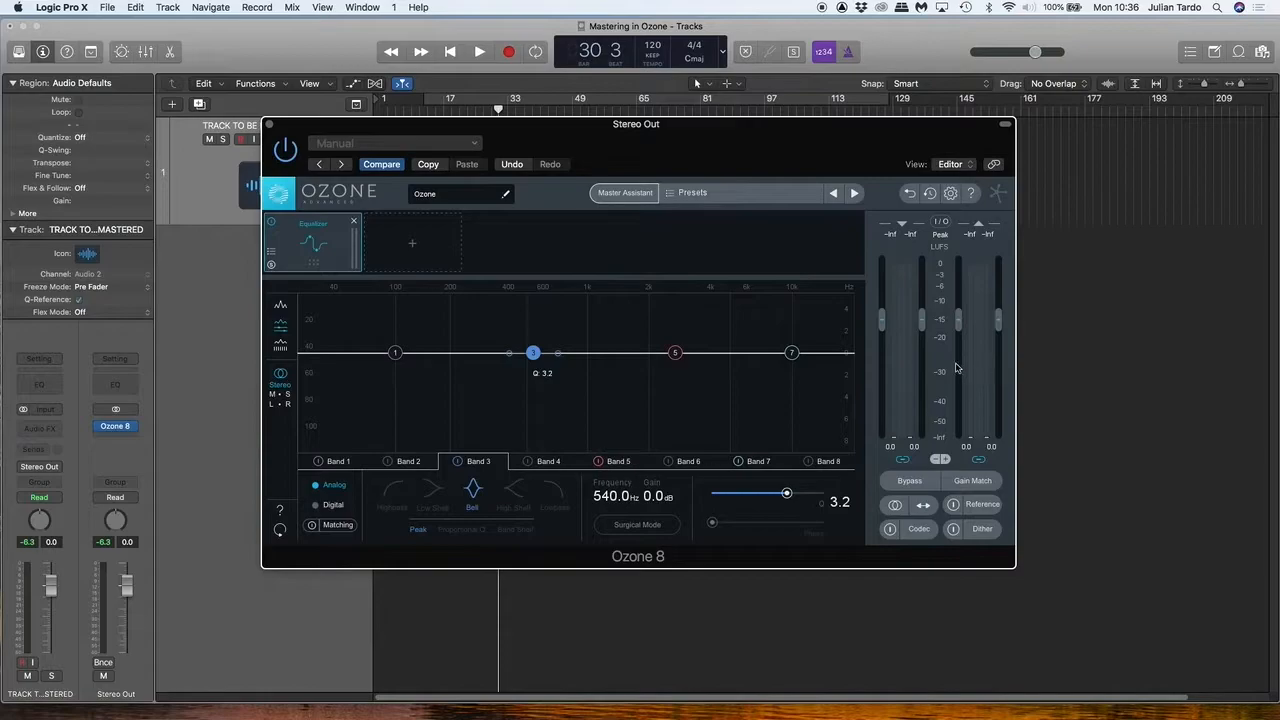
Enable Gain Match and switch Bypass on and off to demonstrate the level-matched comparison.
click(973, 484)
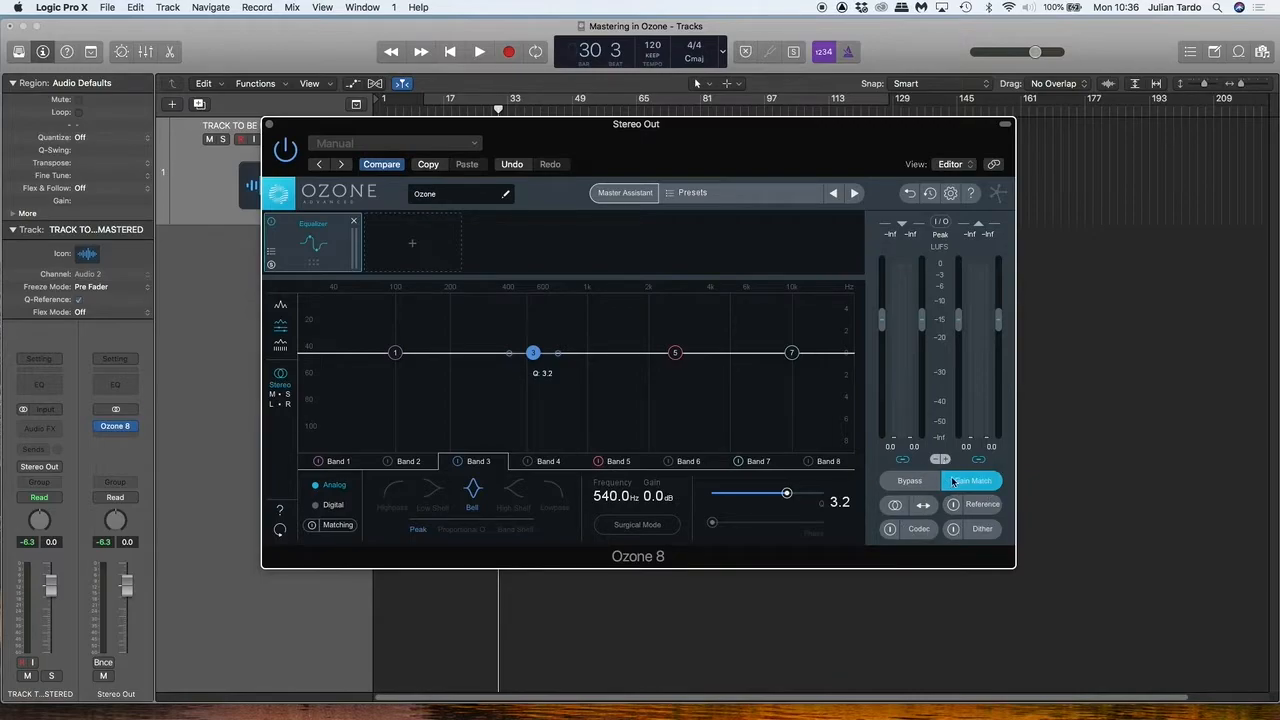
click(962, 485)
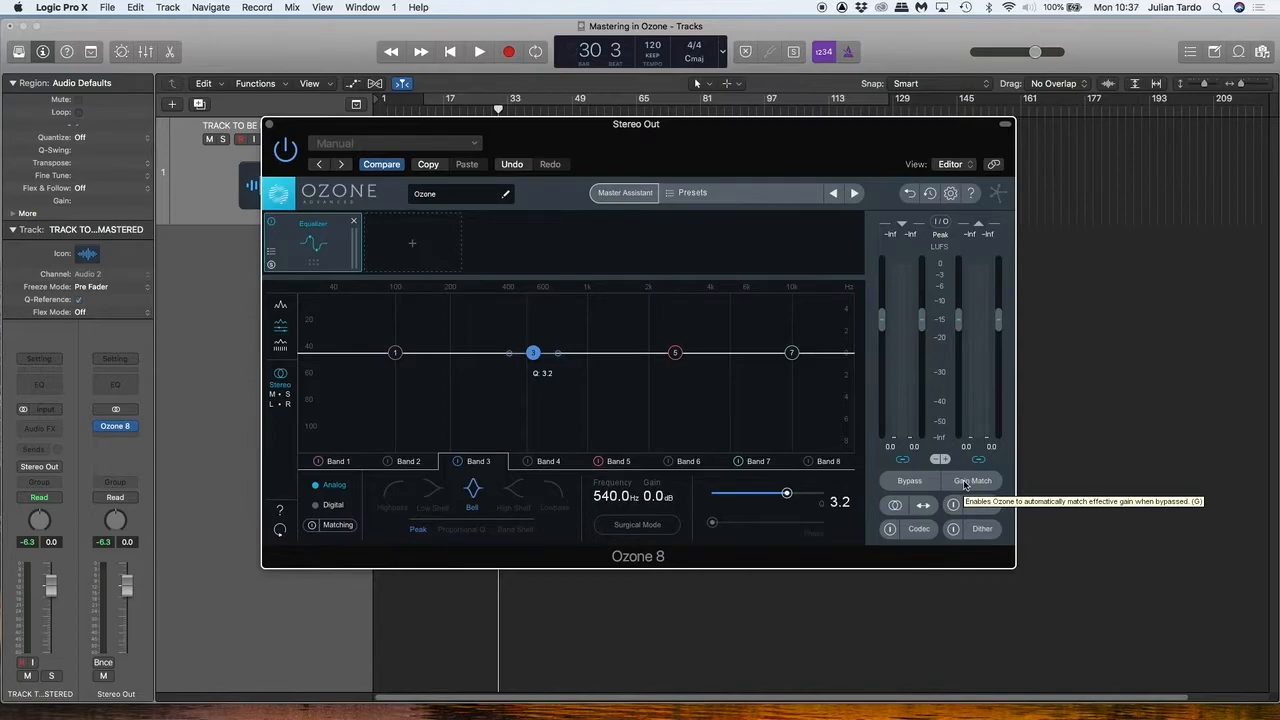
click(965, 482)
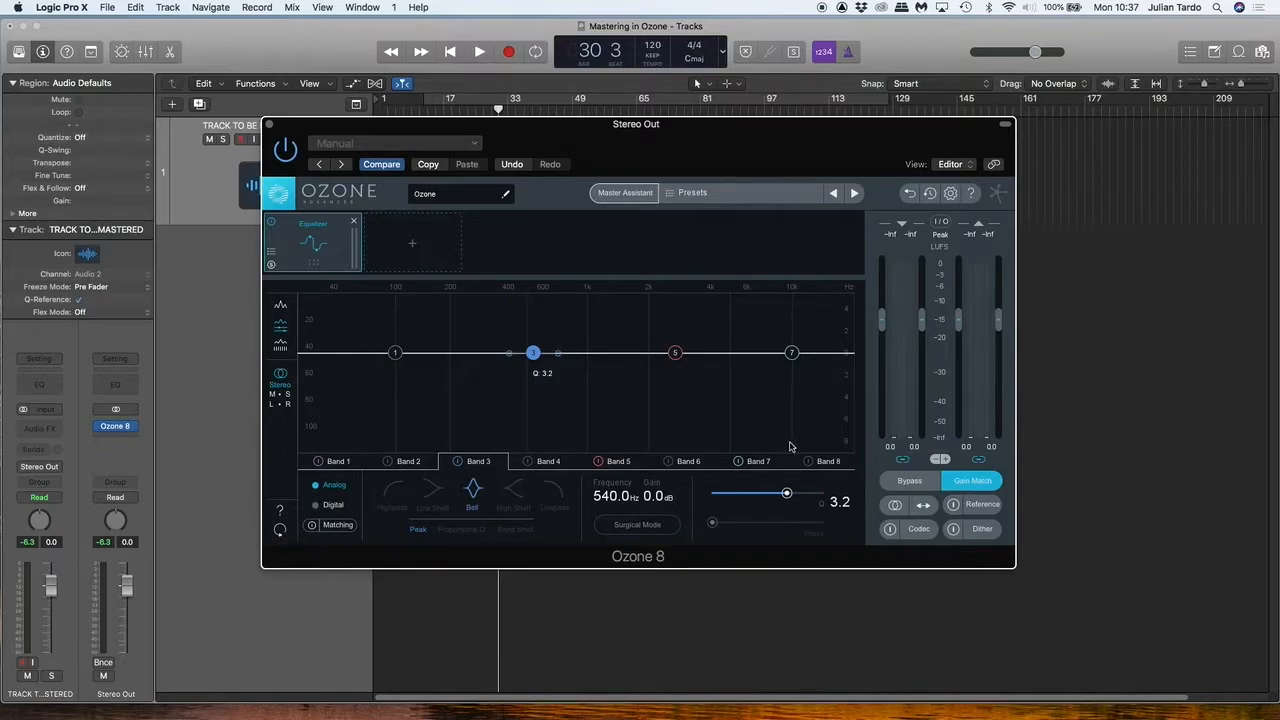
click(908, 482)
click(908, 482)
click(908, 482)
click(908, 482)
Play the track from bar 12 with the plug-in window clear of the ruler, and switch the equalizer to Mid/Side processing.
drag(463, 123, 595, 233)
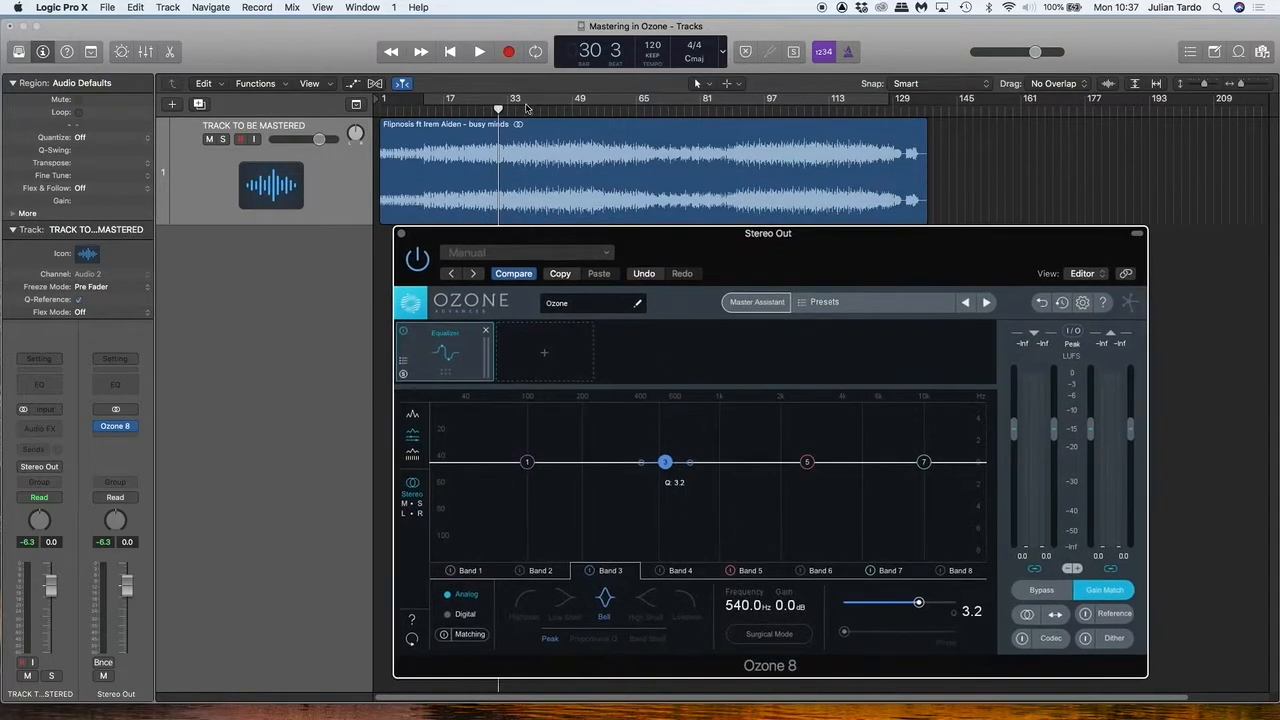
click(425, 110)
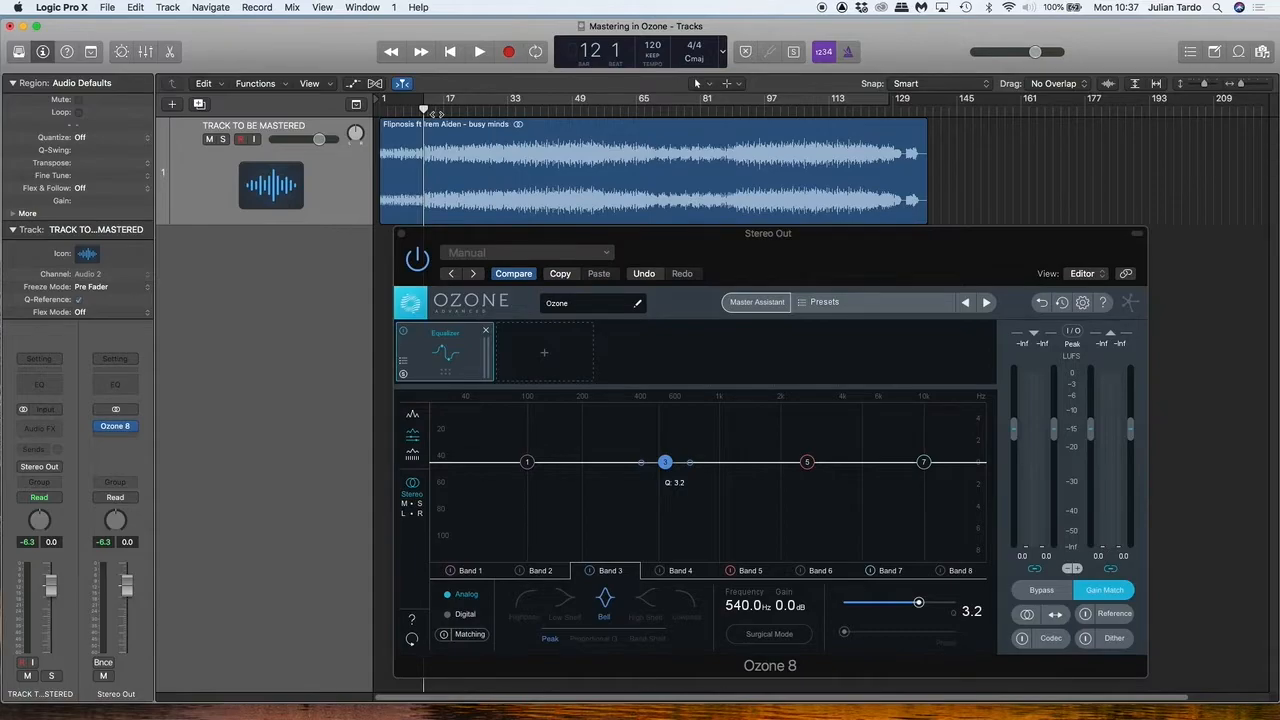
key(space)
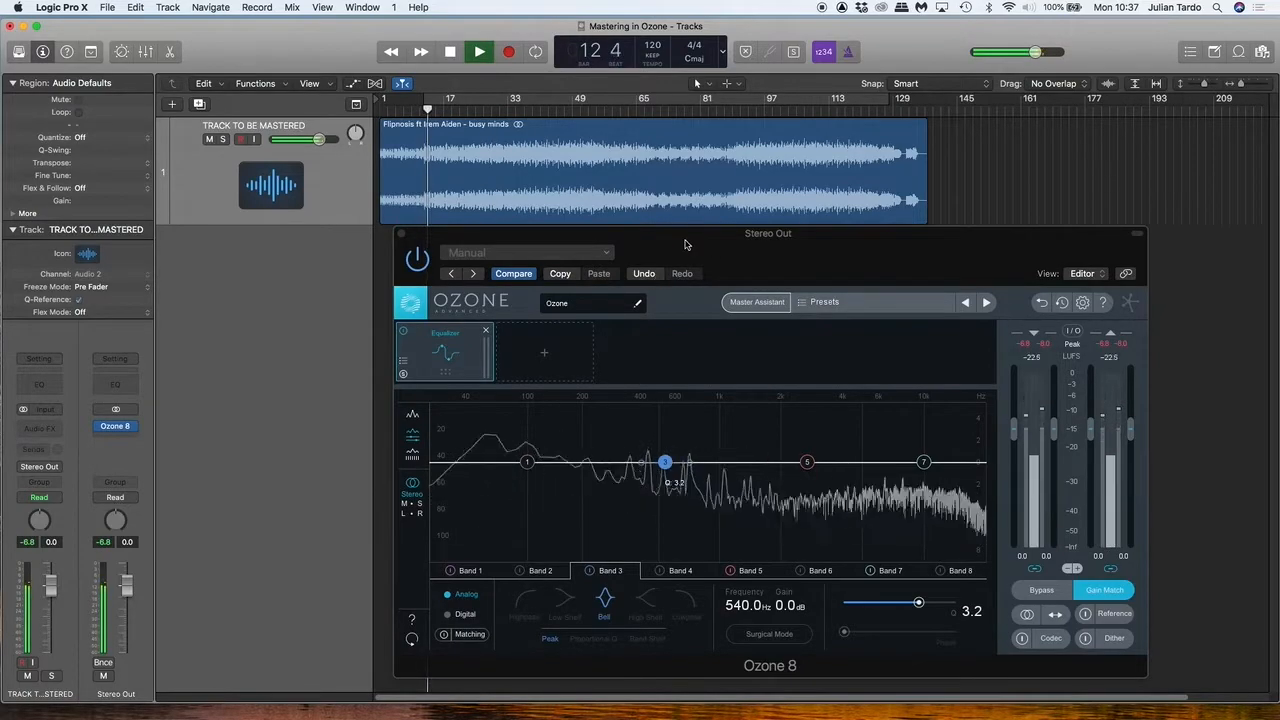
drag(686, 244, 658, 218)
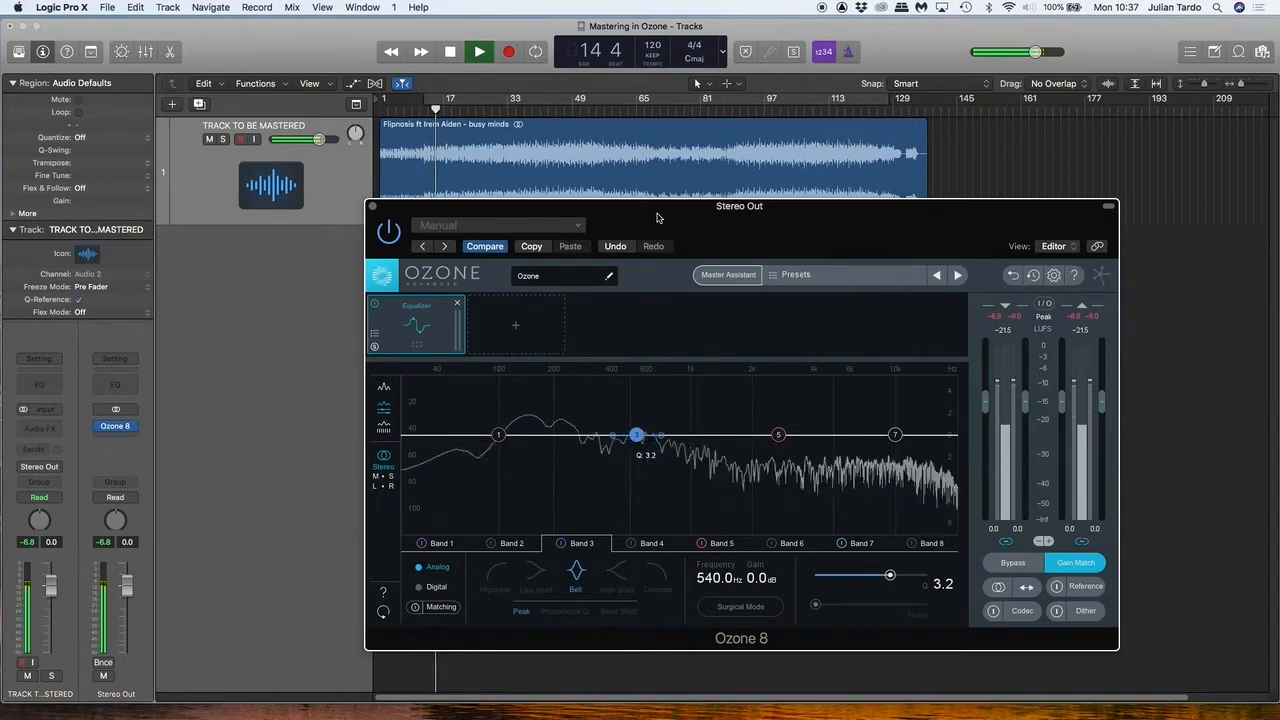
drag(646, 223, 613, 223)
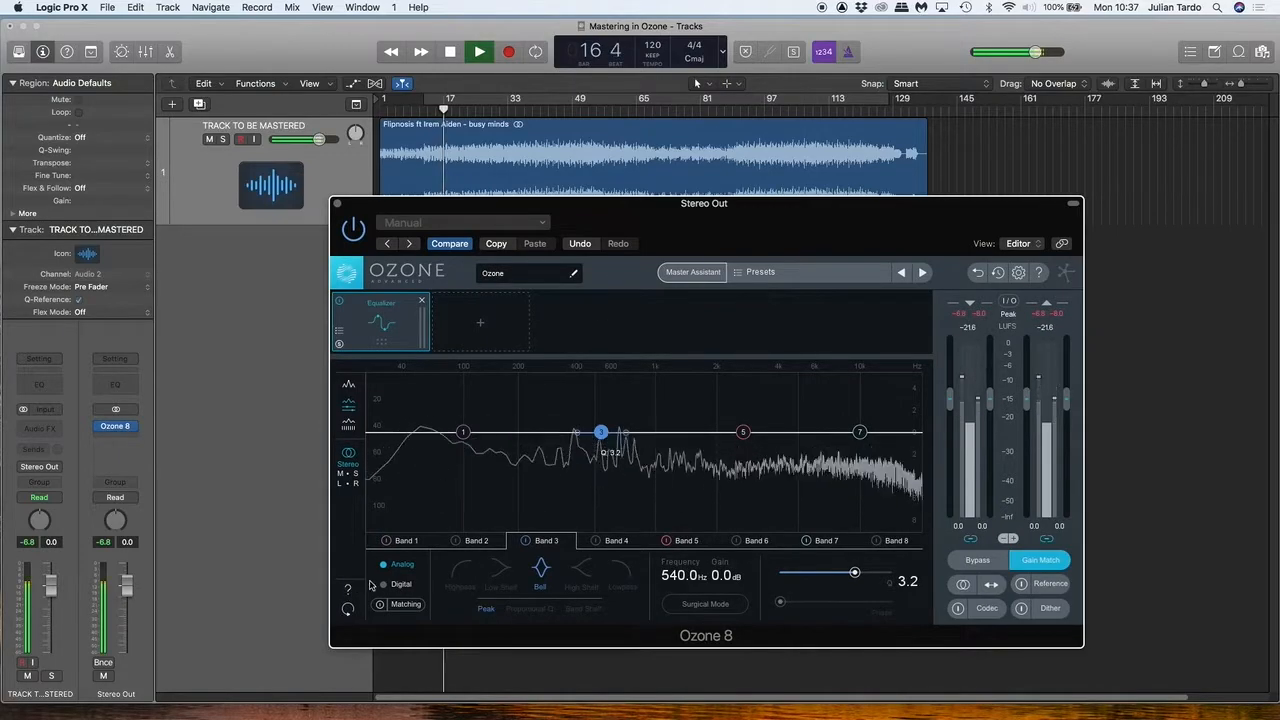
click(354, 474)
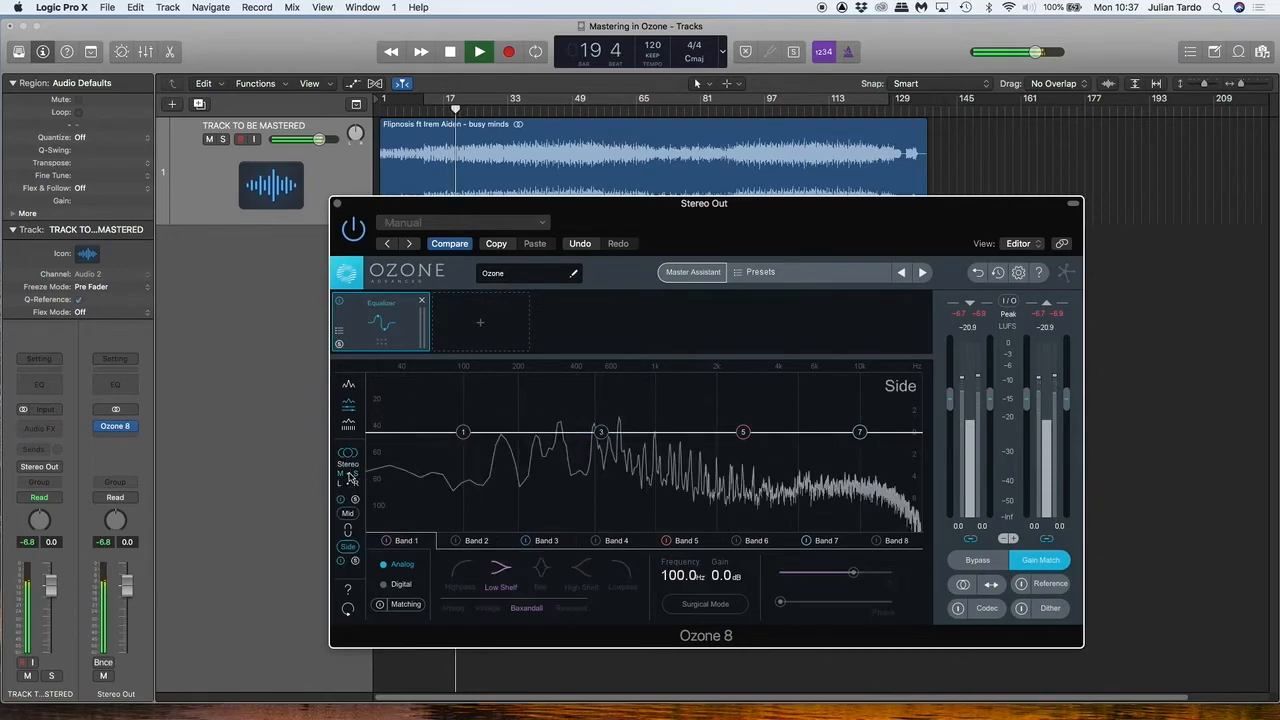
Stop playback and turn the Side channel's band 1 into a Brickwall highpass at about 95 Hz.
key(space)
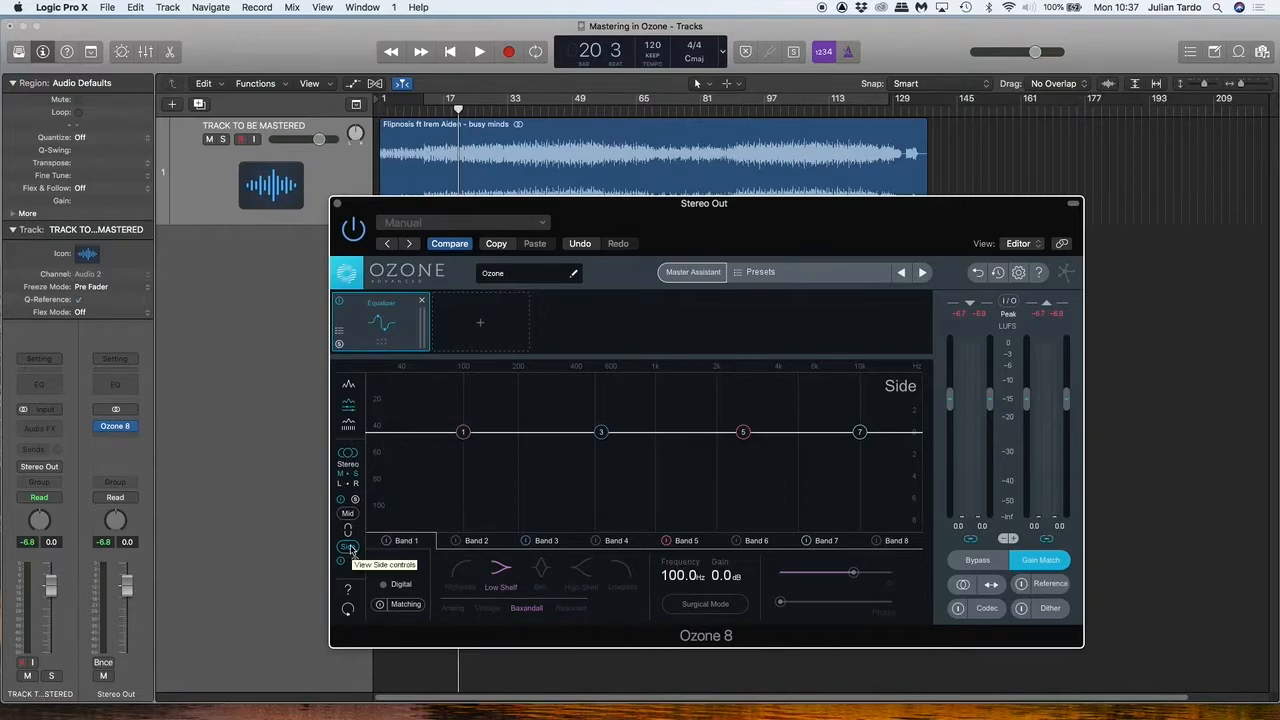
drag(462, 435, 462, 434)
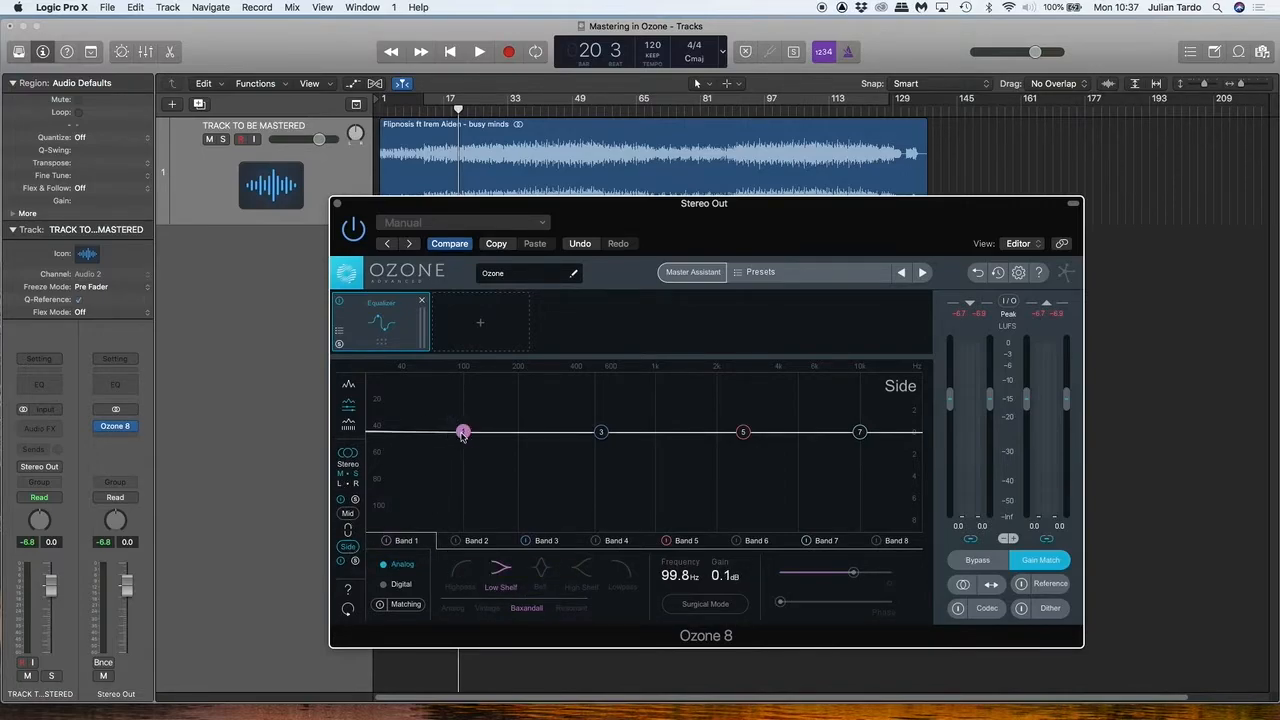
click(456, 572)
mouse_move(460, 436)
mouse_down()
mouse_move(505, 433)
mouse_move(472, 438)
mouse_up()
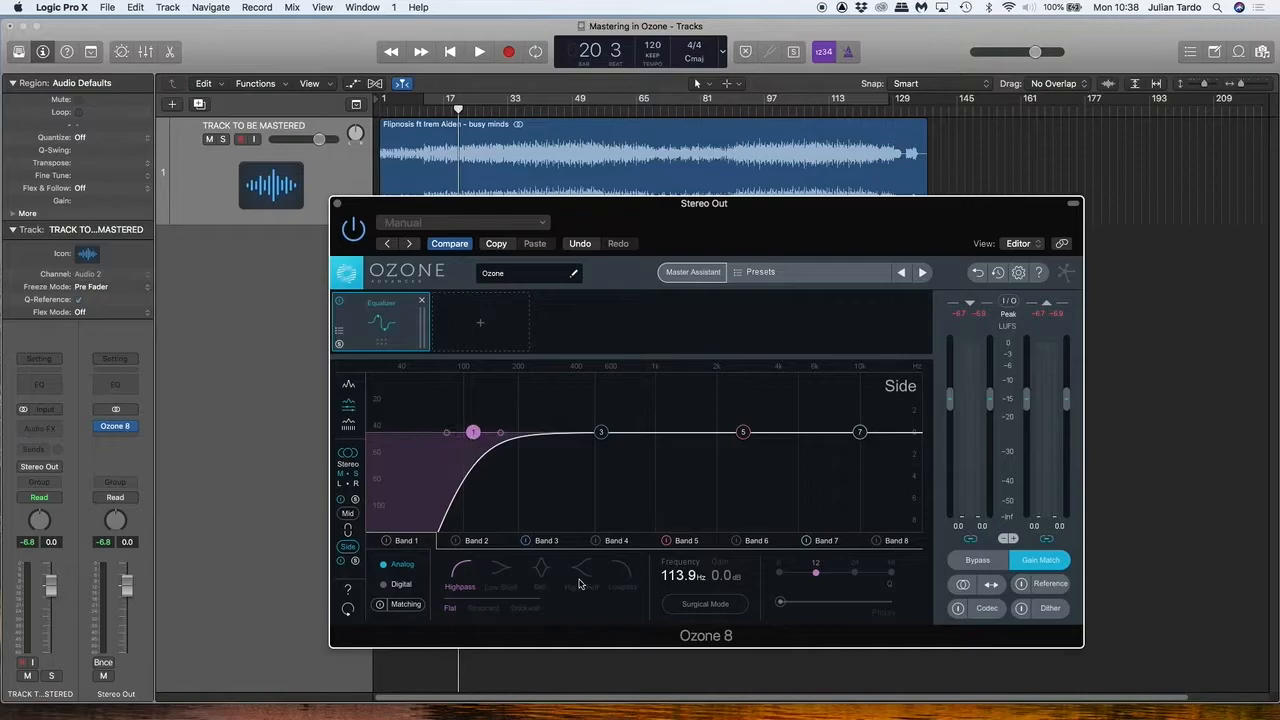
click(524, 608)
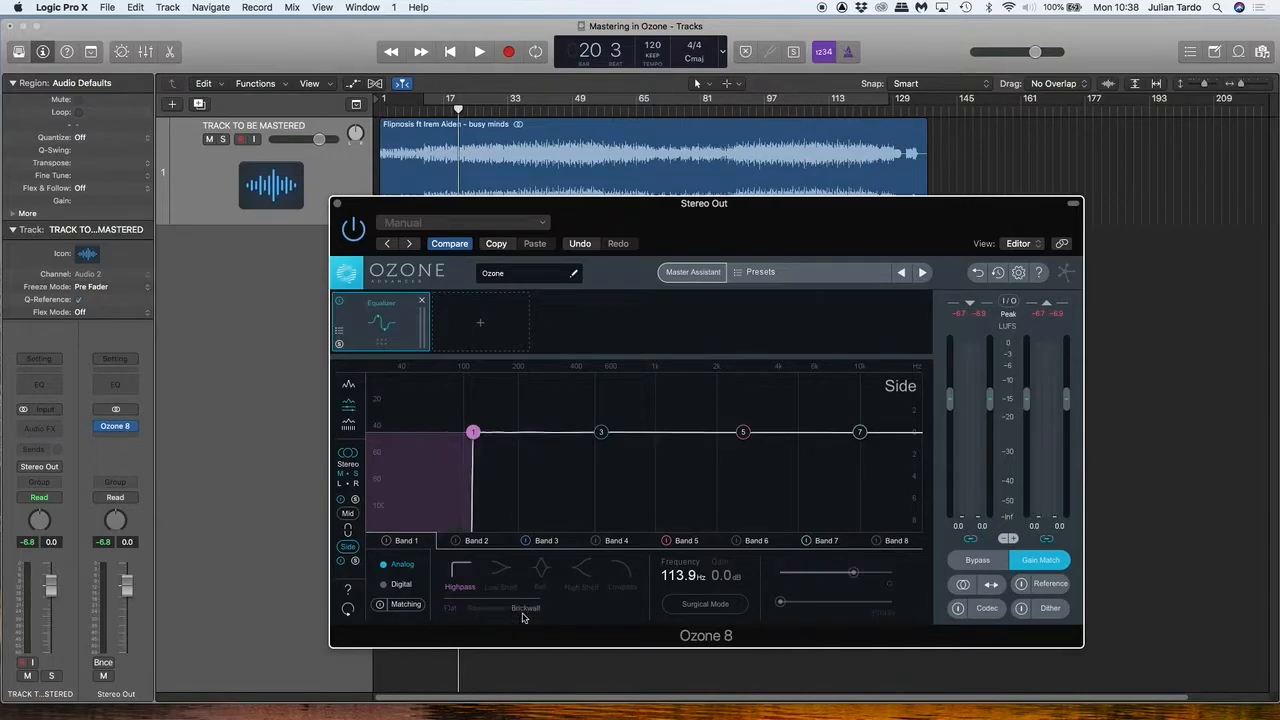
drag(473, 432, 455, 444)
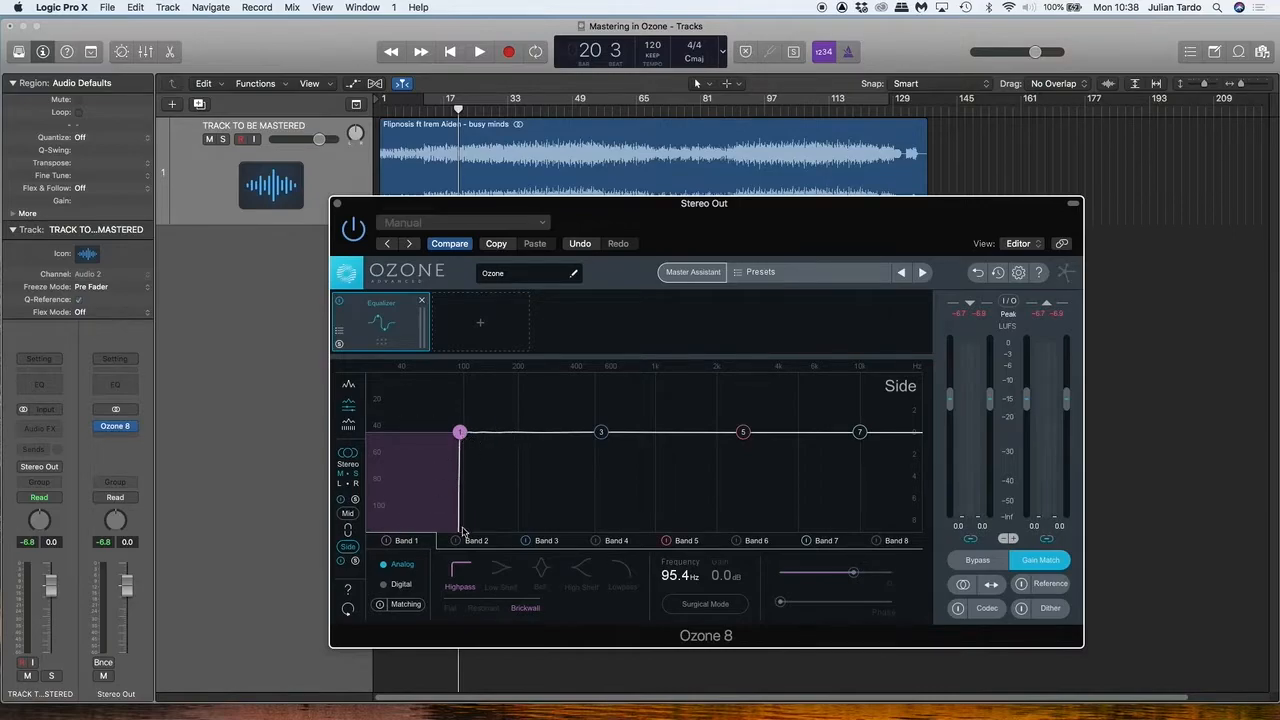
Compare band 1's Flat highpass at slopes of 12, 24 and 48, and return the Side filter to Brickwall.
click(451, 610)
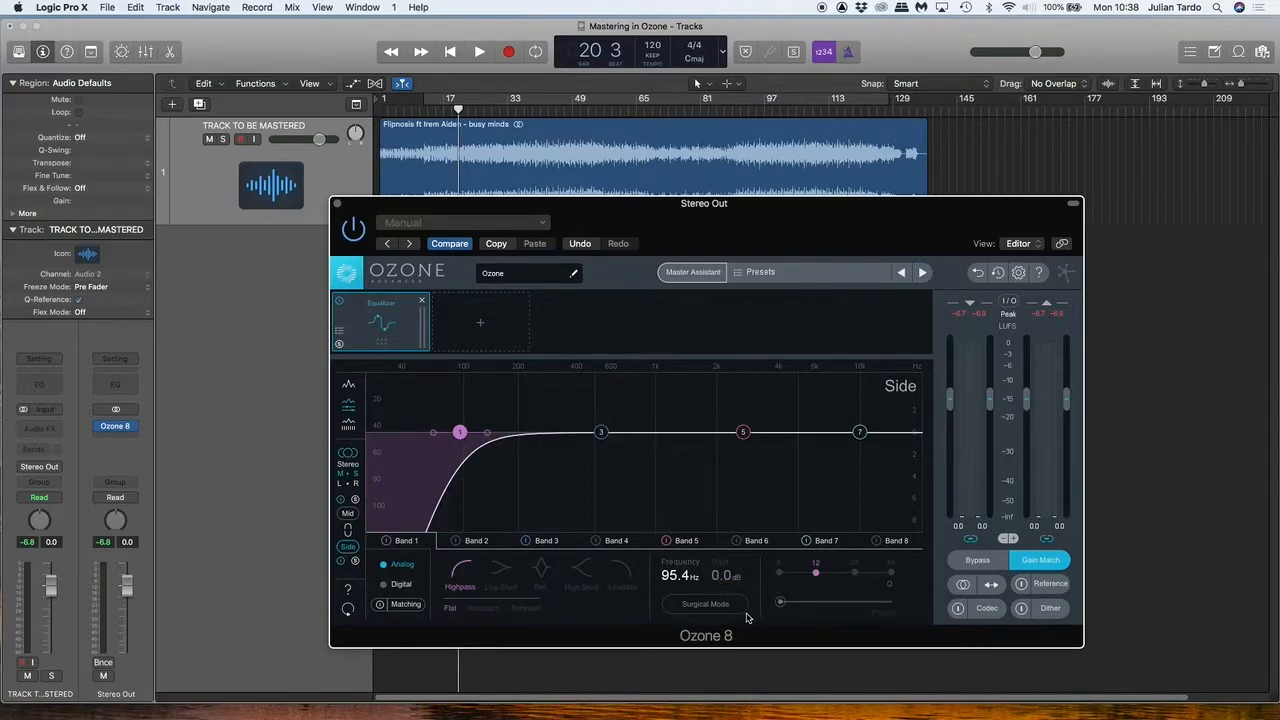
click(856, 573)
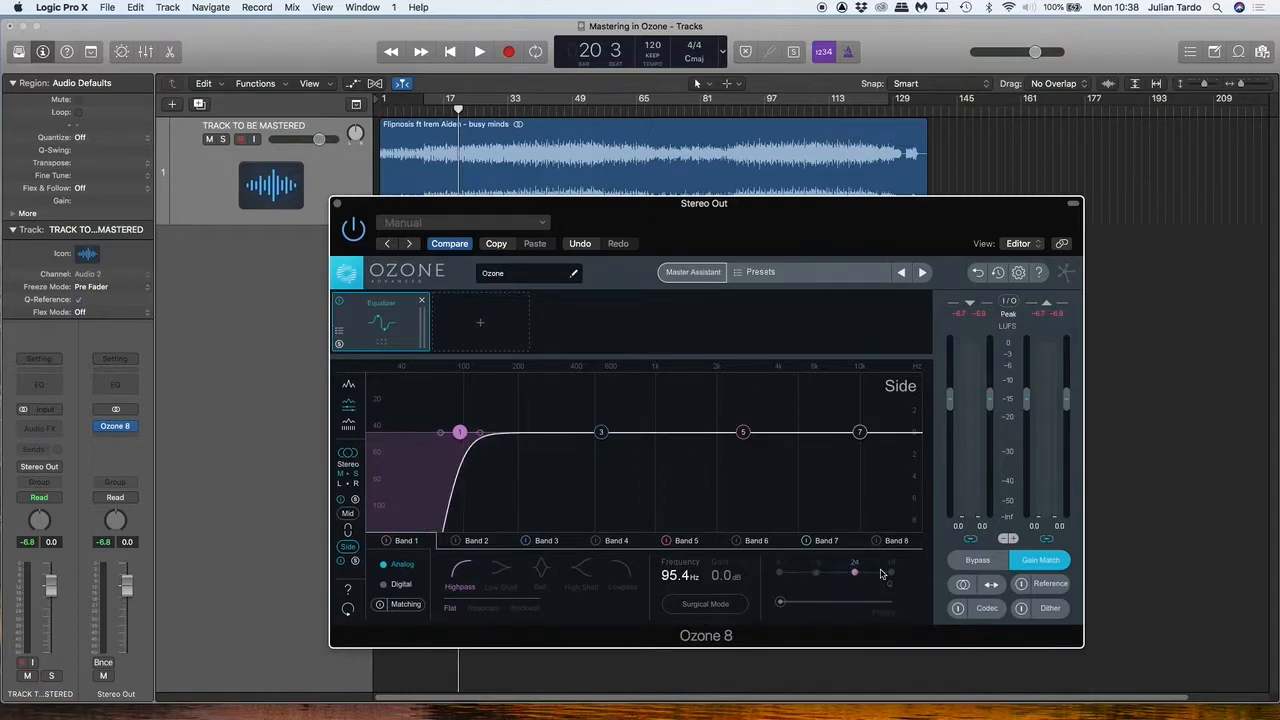
click(891, 573)
click(853, 574)
click(817, 572)
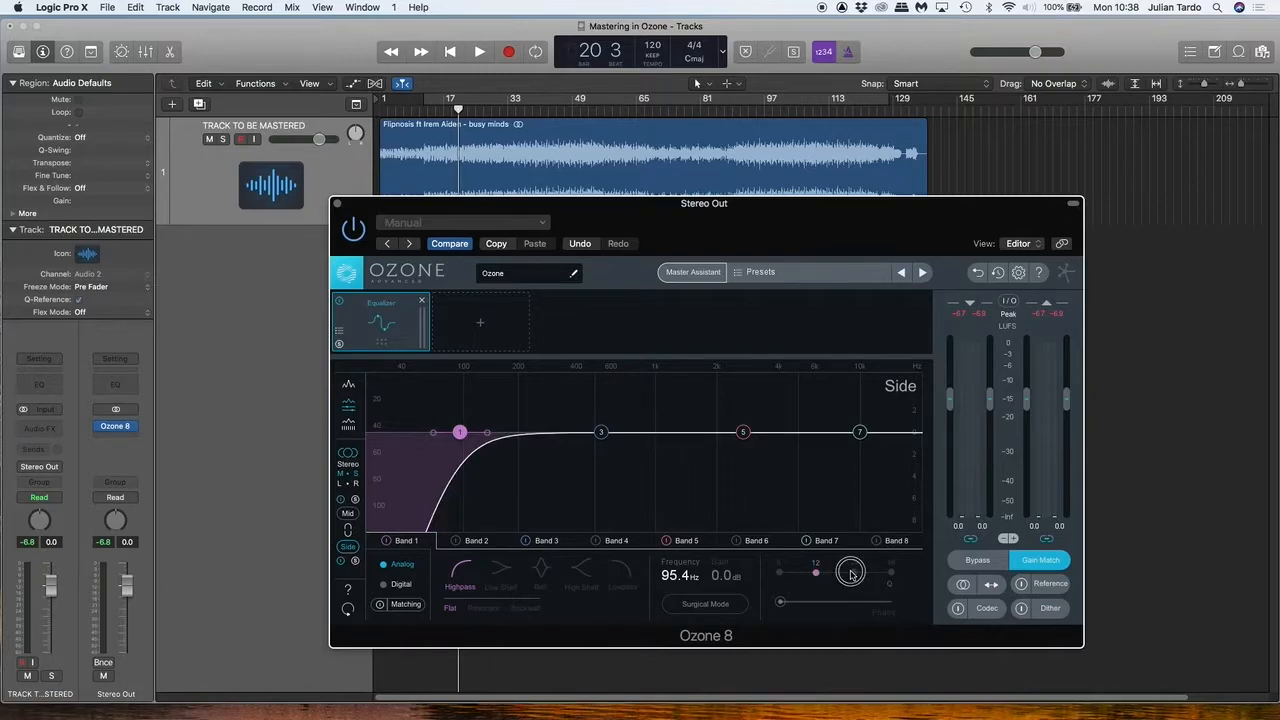
click(854, 573)
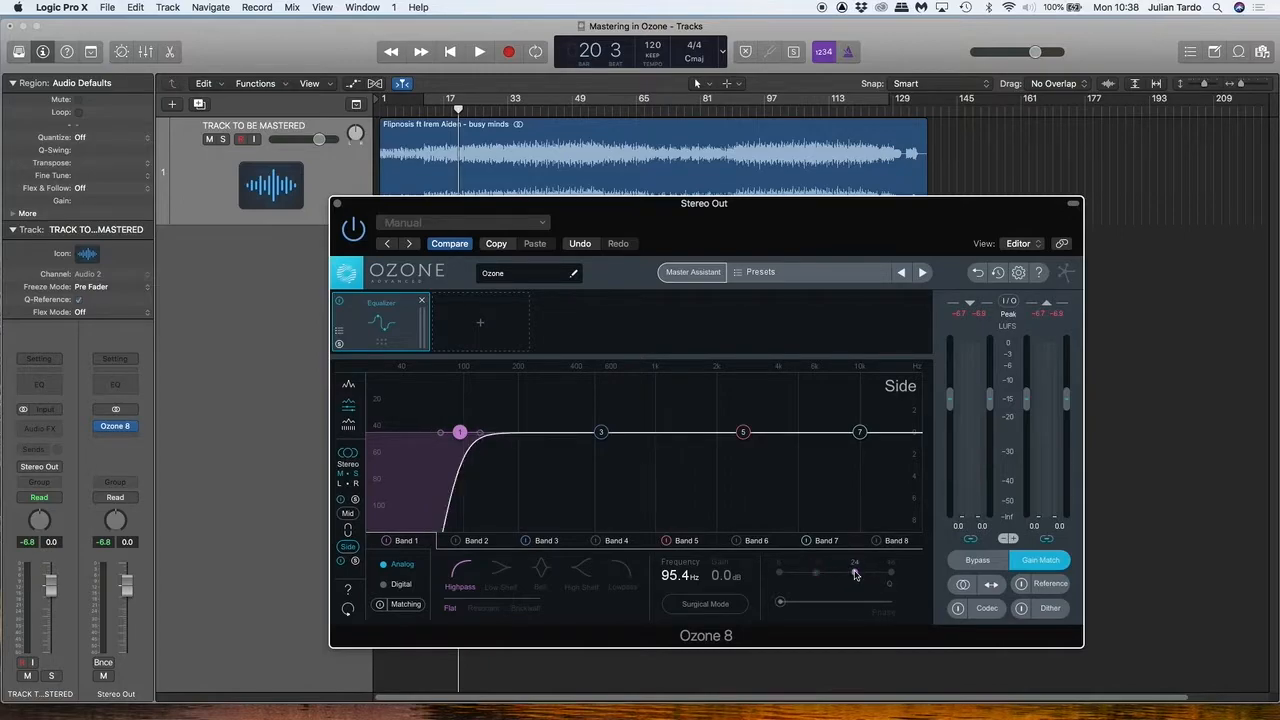
click(528, 609)
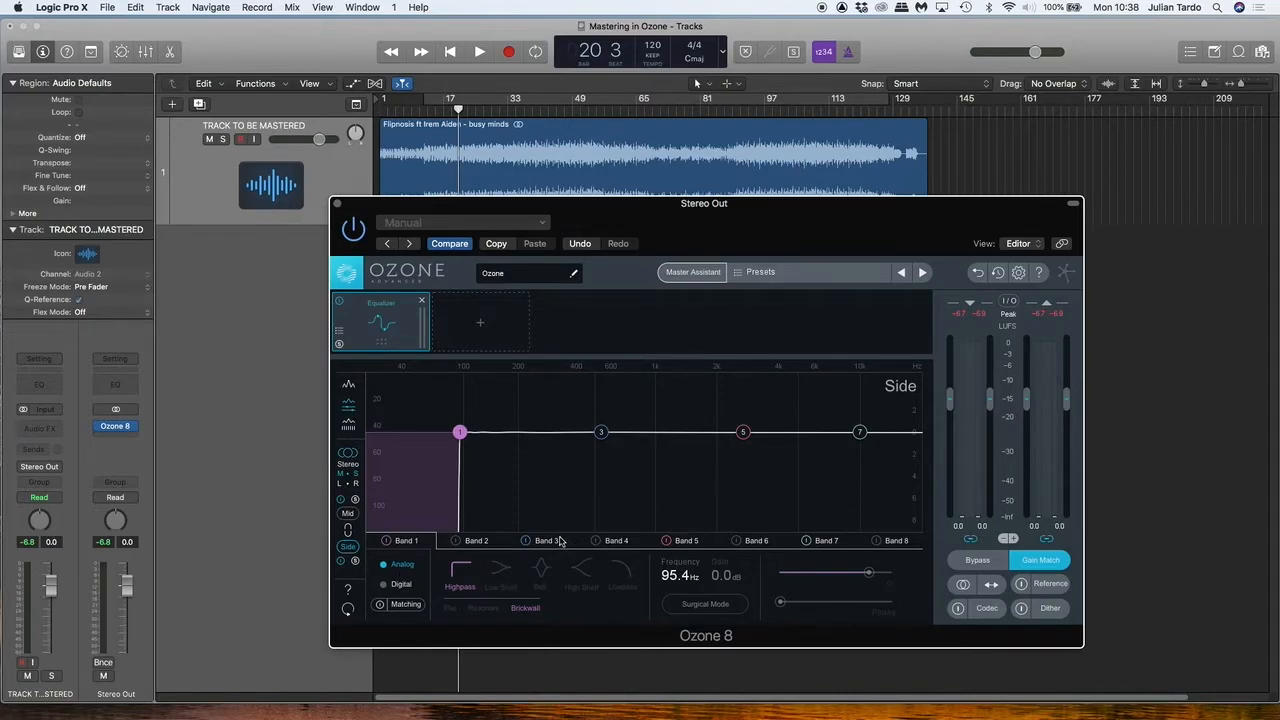
Play the track in the Mid view and try a band 1 low-shelf boost of about 1.4 dB at 1.3 kHz, comparing against bypass.
click(347, 514)
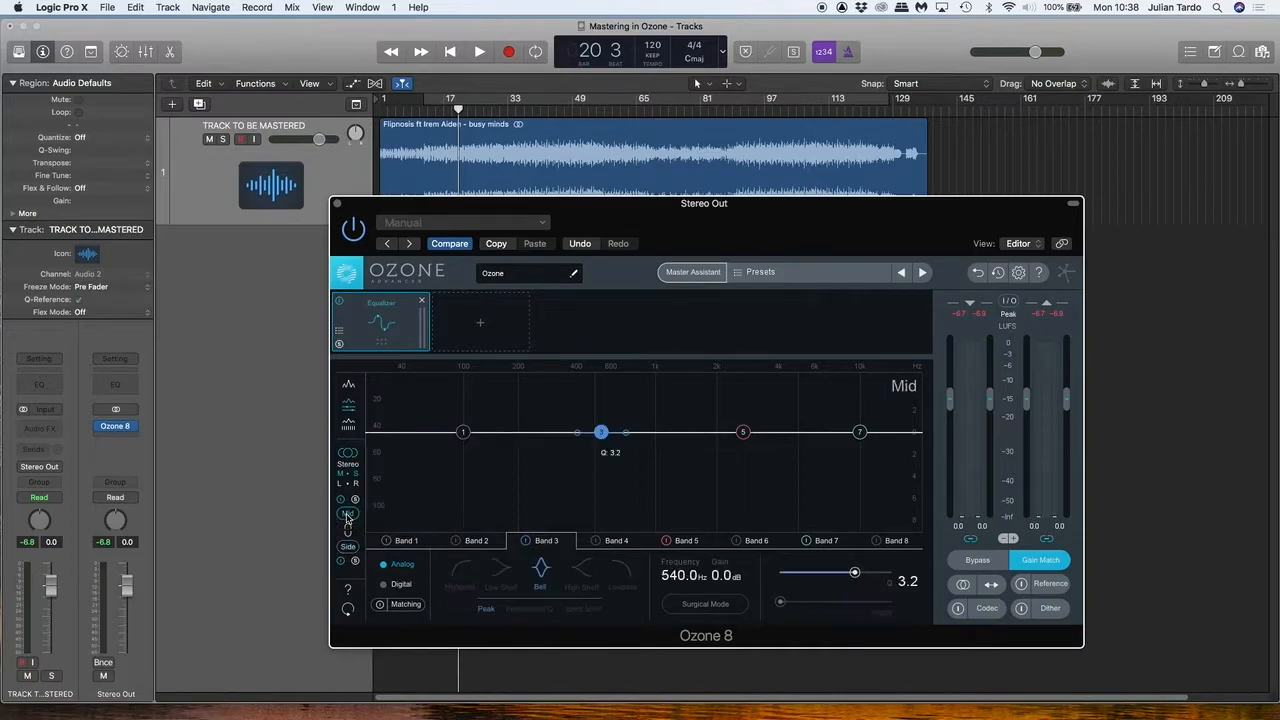
key(space)
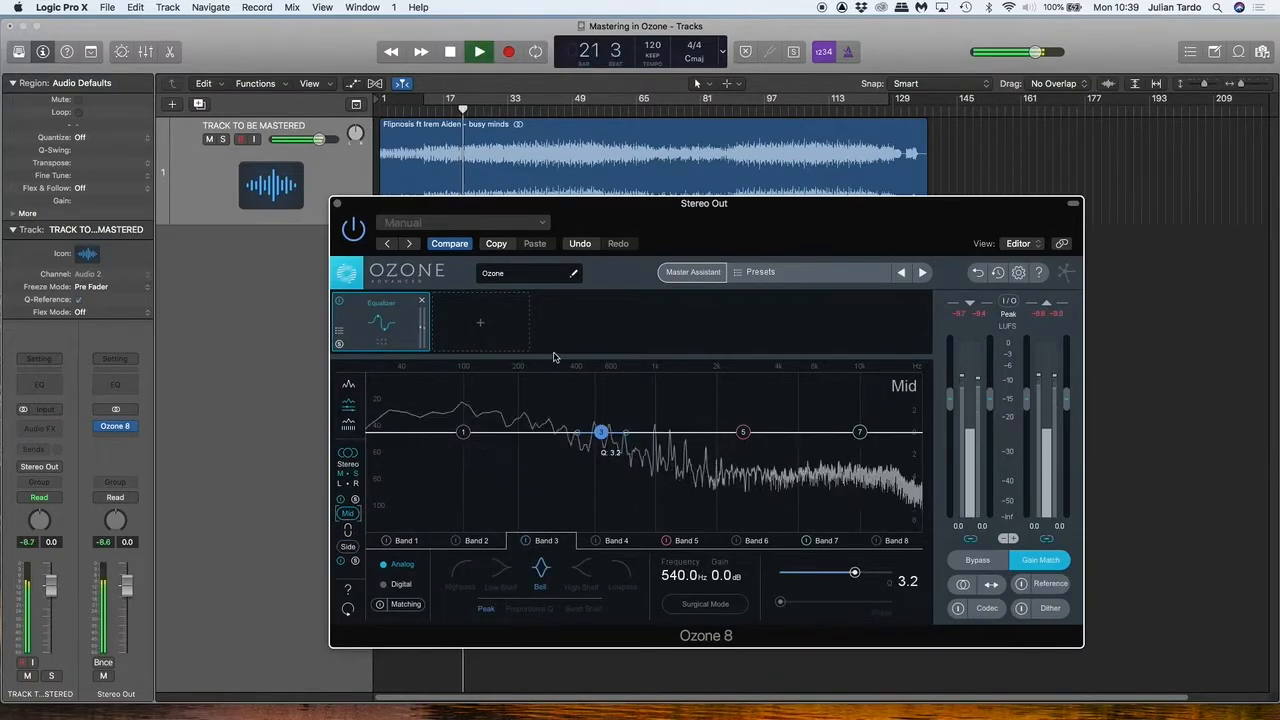
click(463, 433)
drag(463, 433, 719, 426)
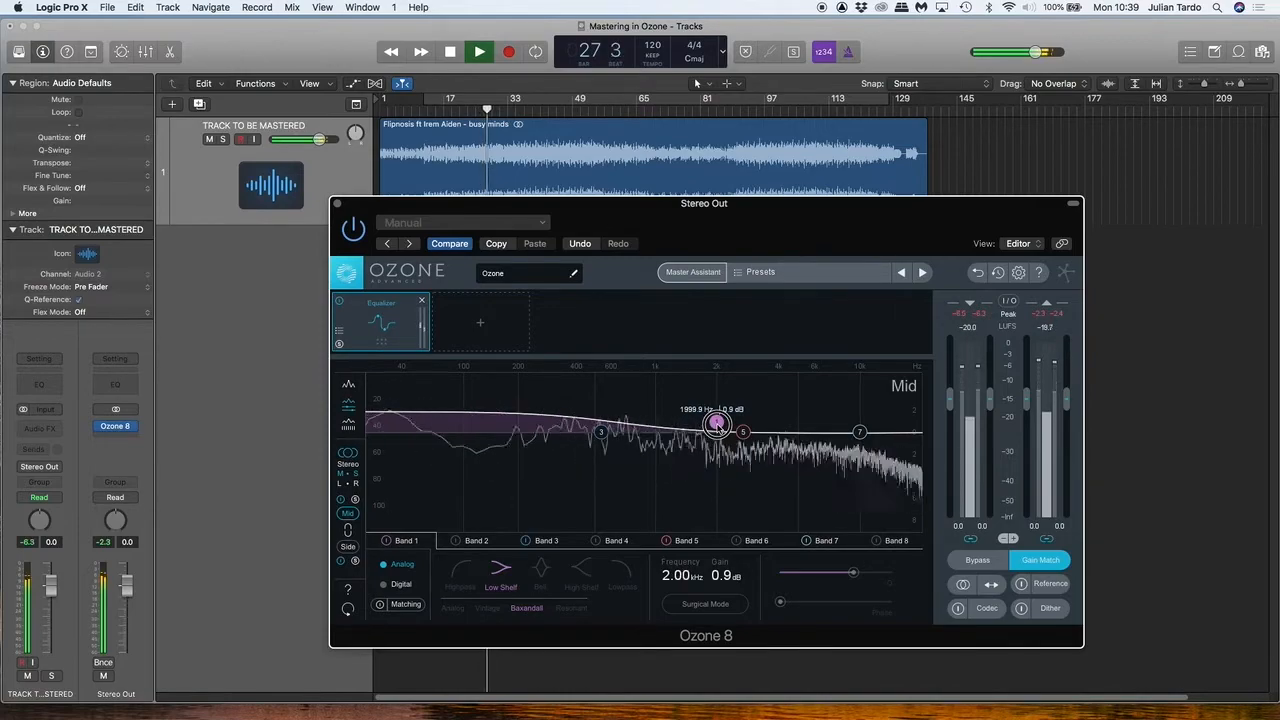
click(976, 561)
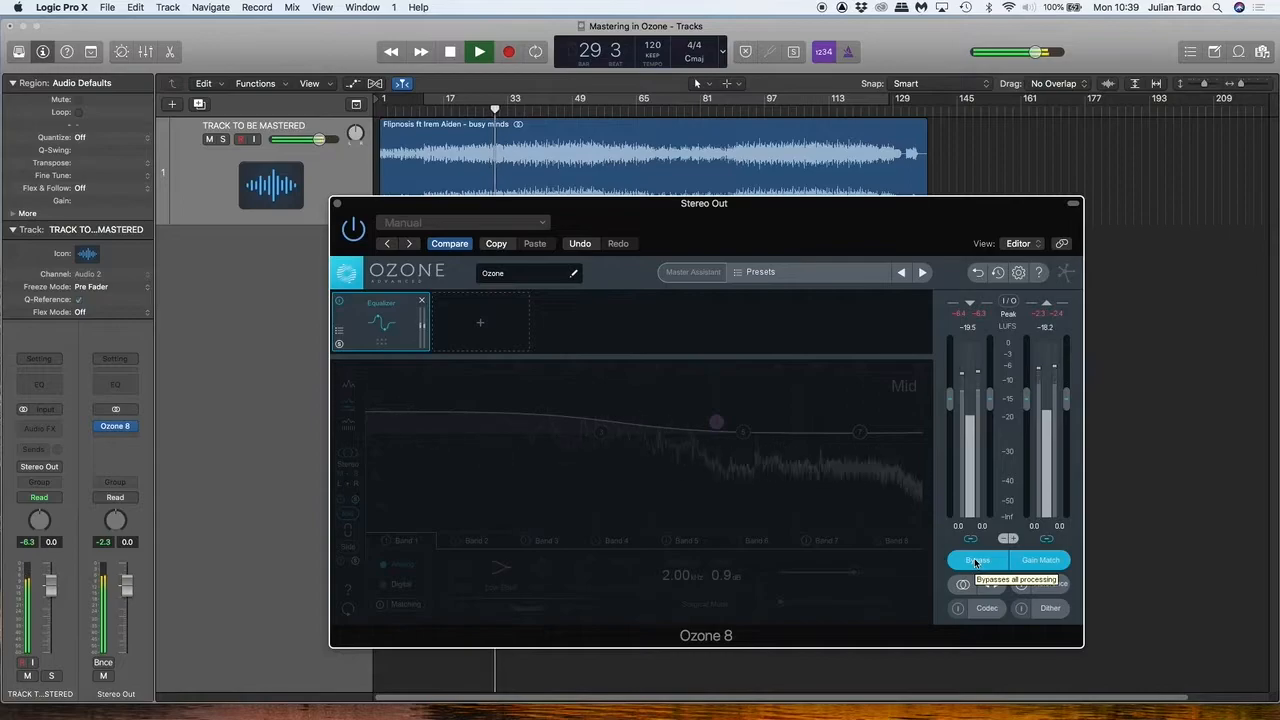
click(976, 561)
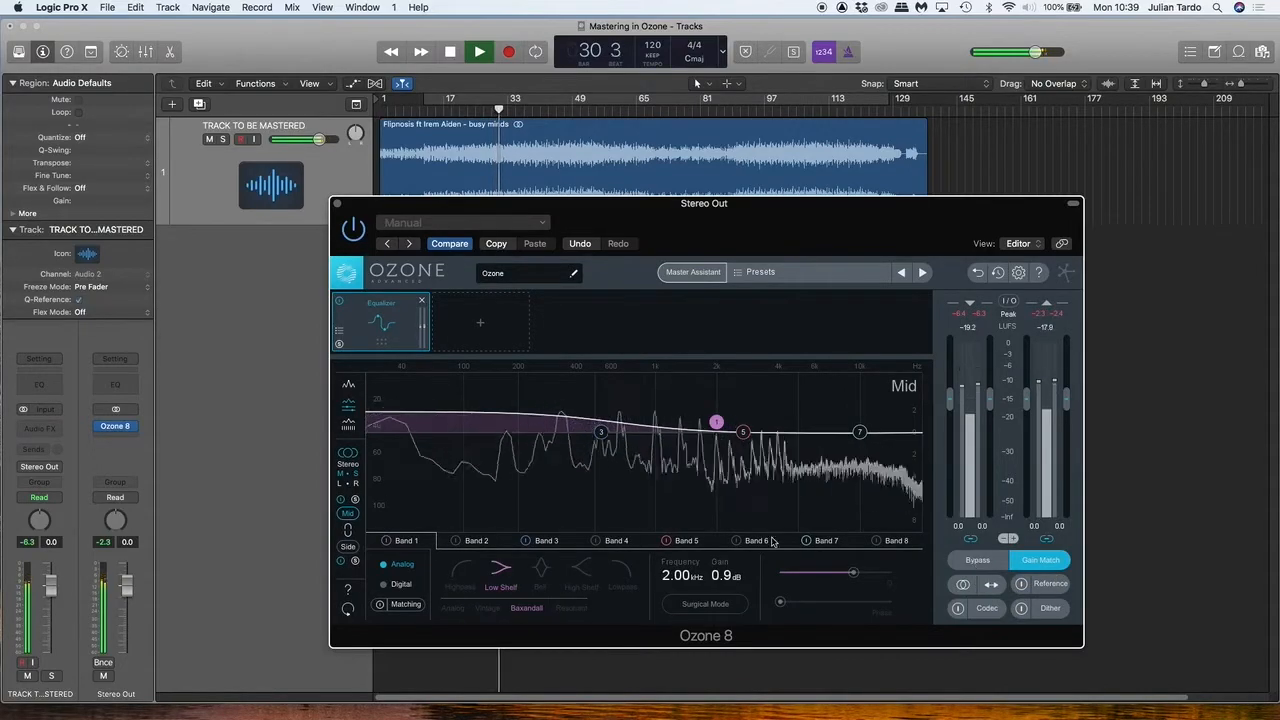
drag(714, 423, 678, 418)
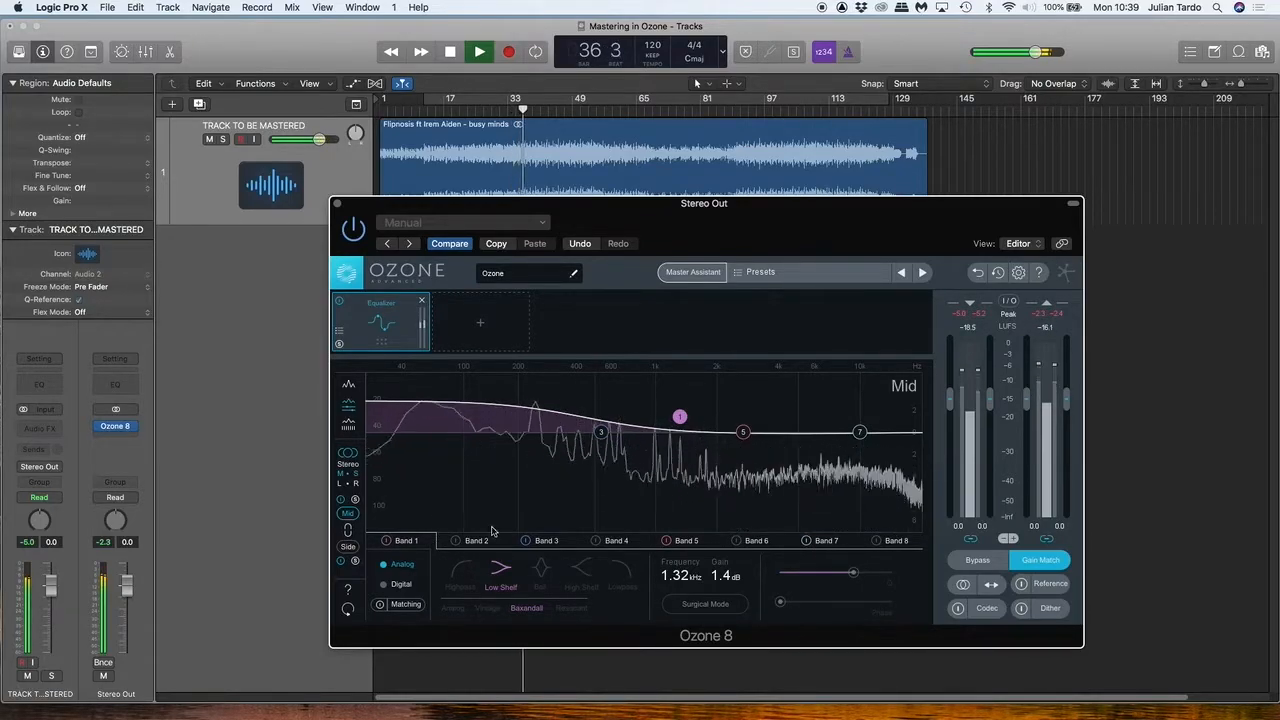
Stop playback and change the Mid channel's band 1 to a Flat highpass at about 31 Hz with a slope of 48.
drag(679, 416, 462, 433)
key(space)
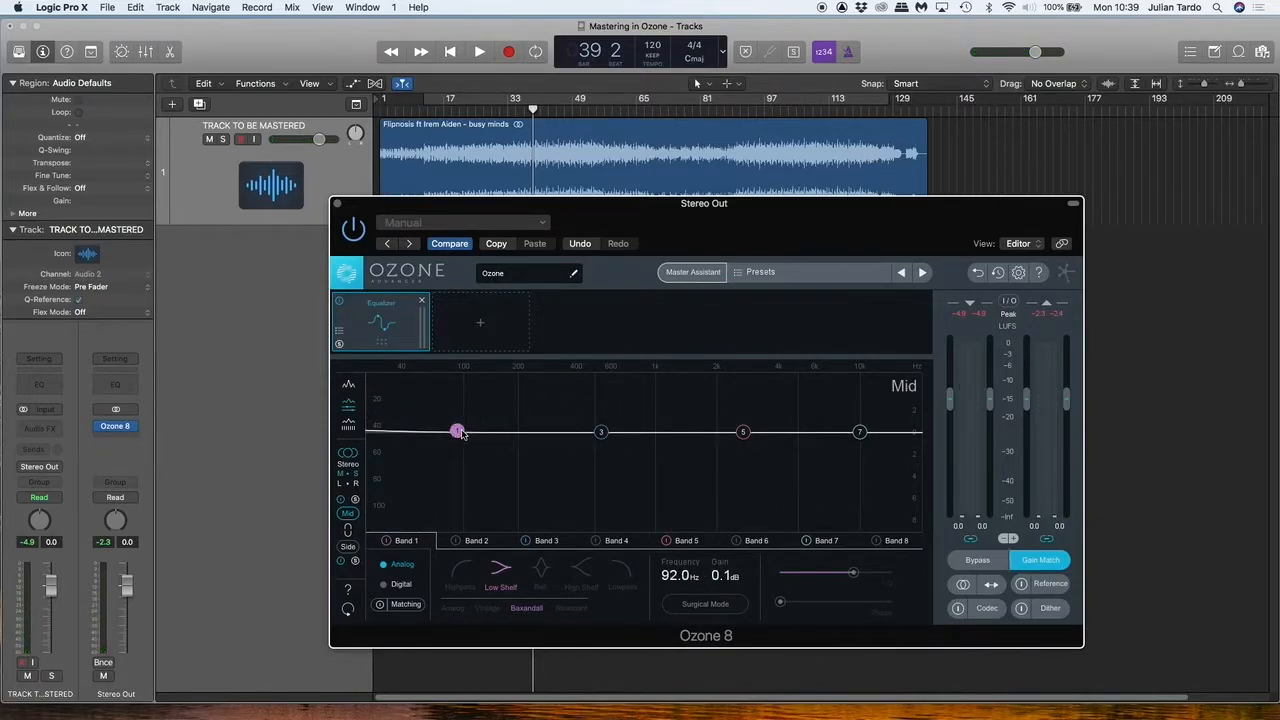
click(459, 569)
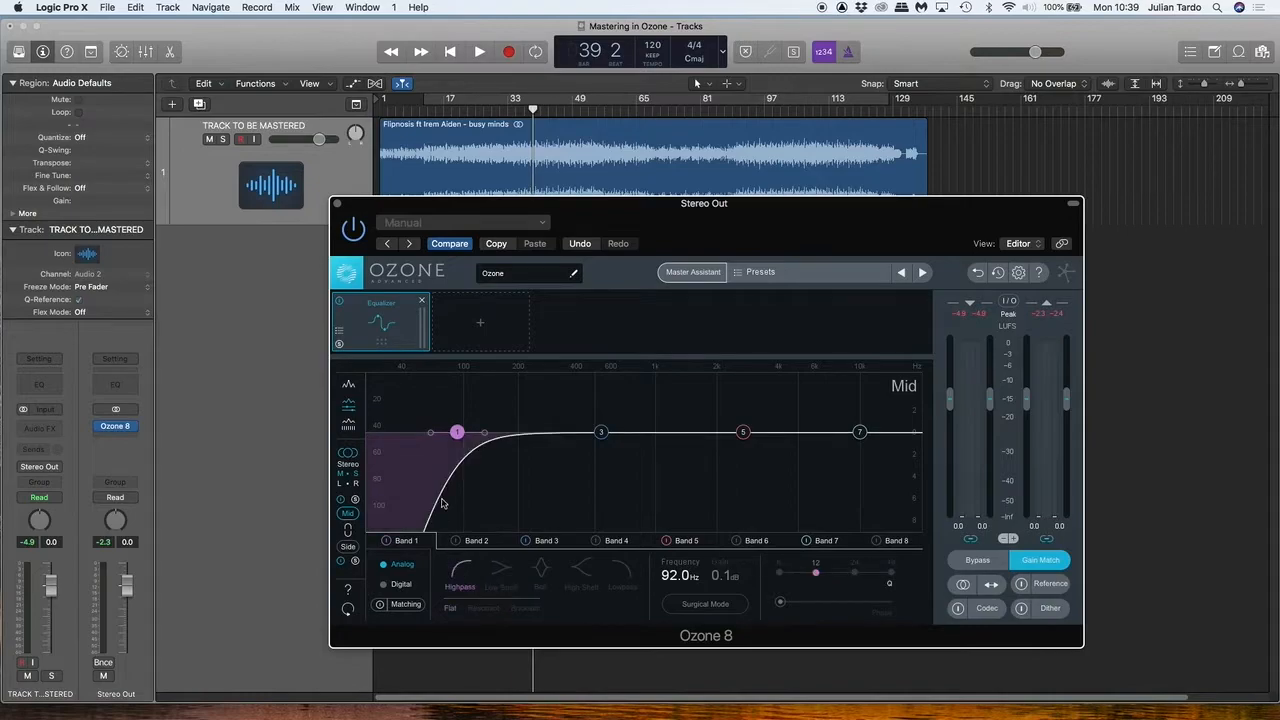
drag(460, 428, 389, 436)
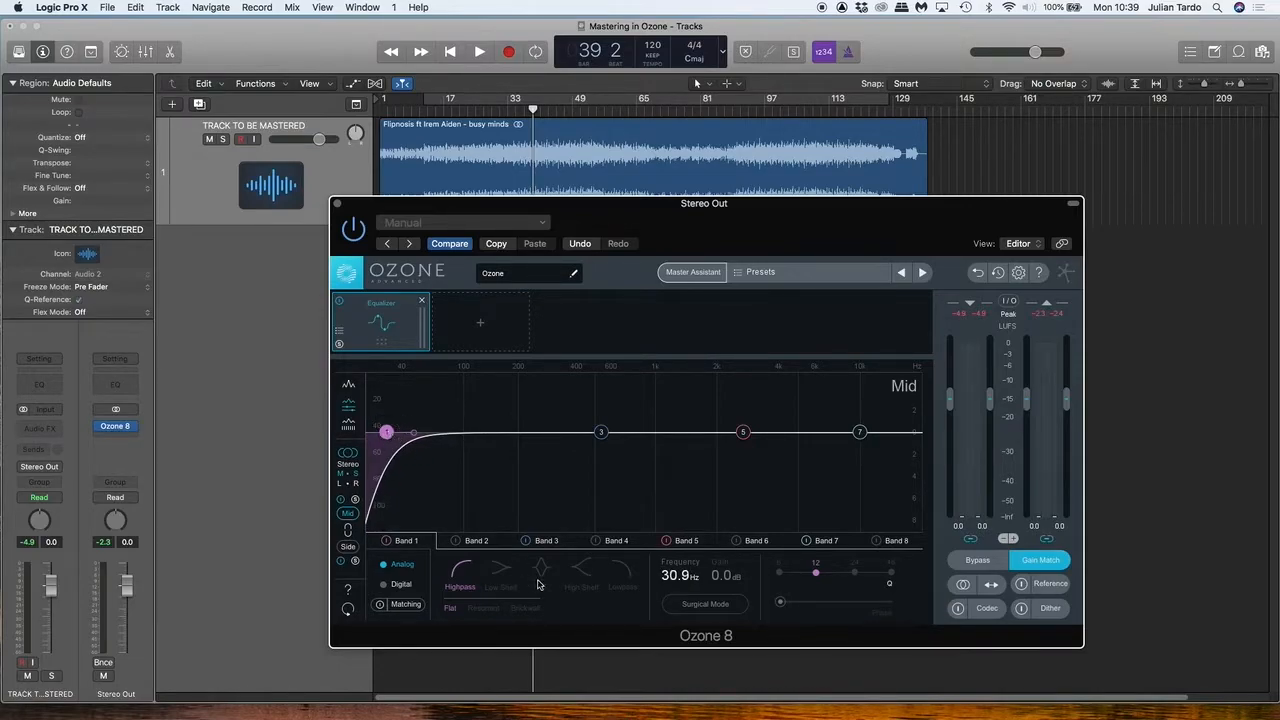
click(890, 575)
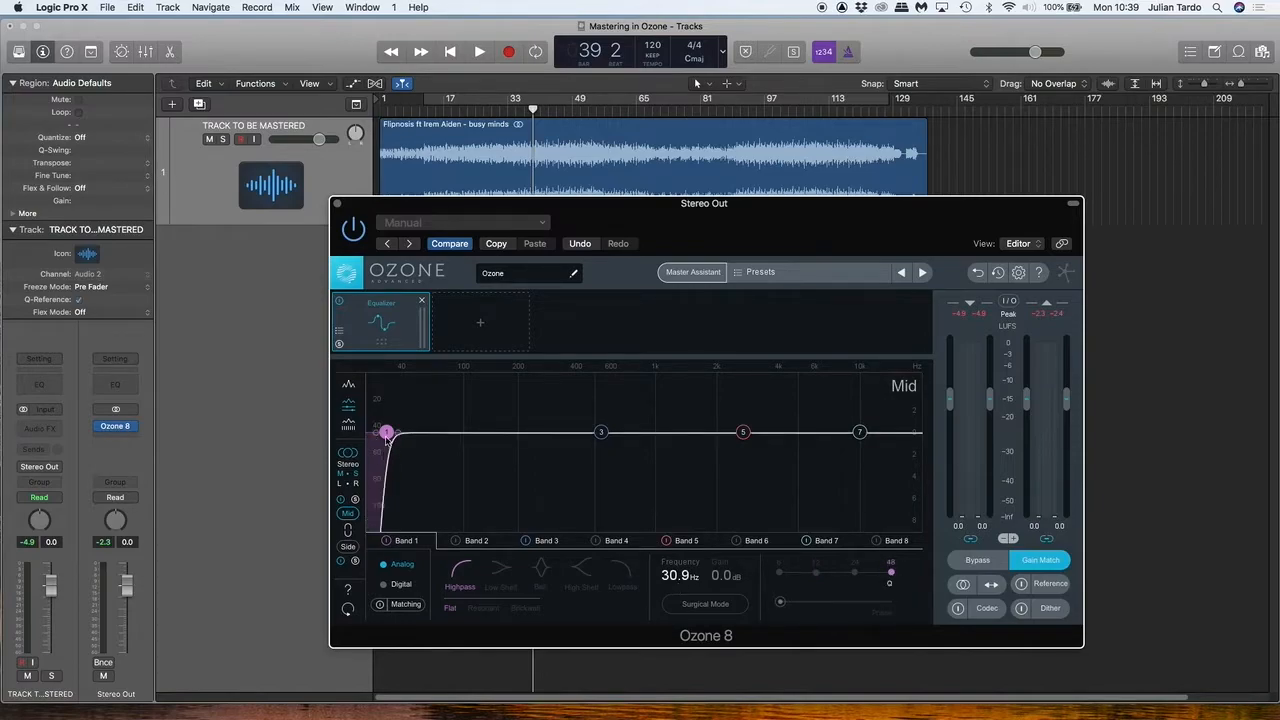
drag(386, 436, 385, 436)
Shape the Mid channel's band 3 as a low shelf boosting about 1.9 dB at 257 Hz during playback, and compare it against bypass.
drag(604, 435, 449, 431)
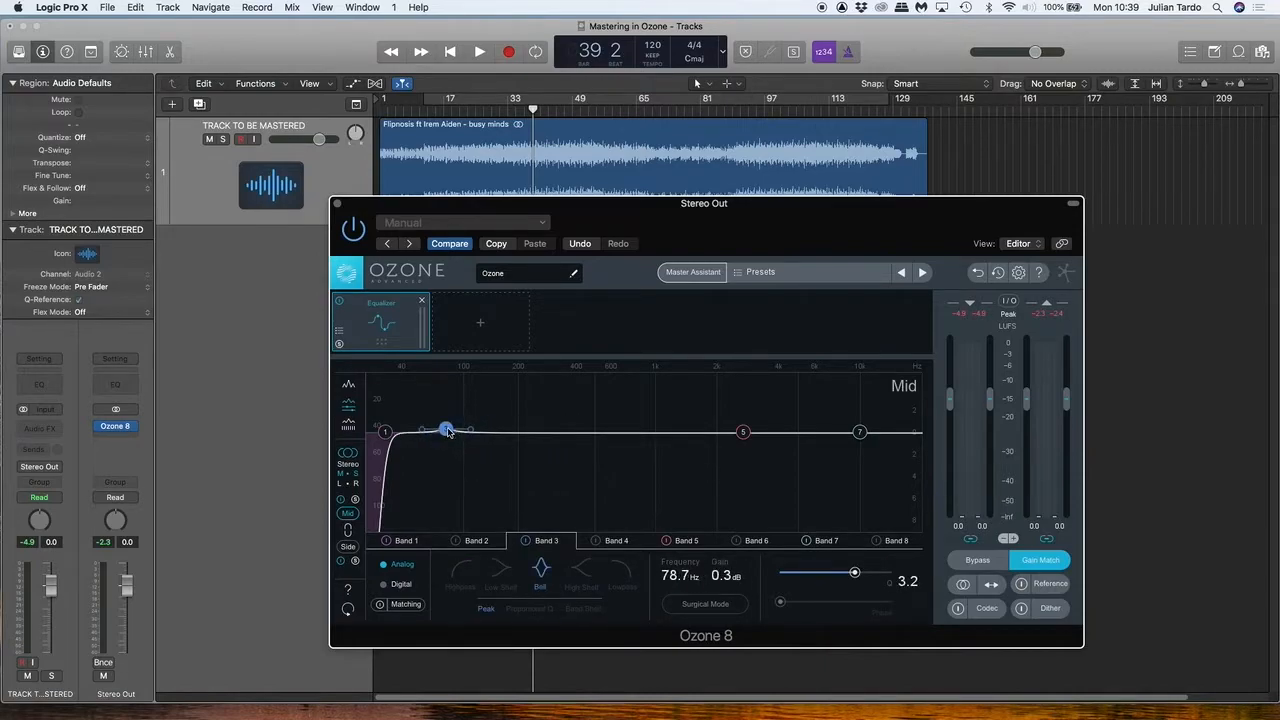
click(502, 570)
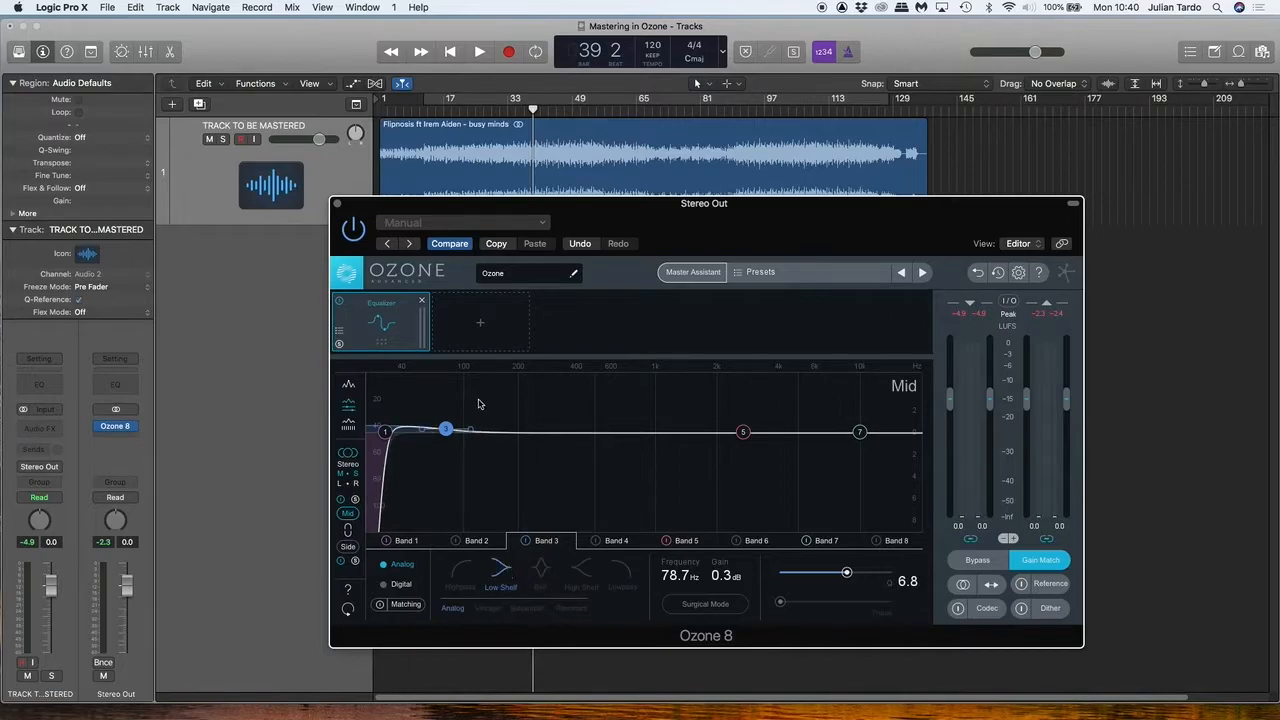
drag(446, 430, 544, 422)
key(space)
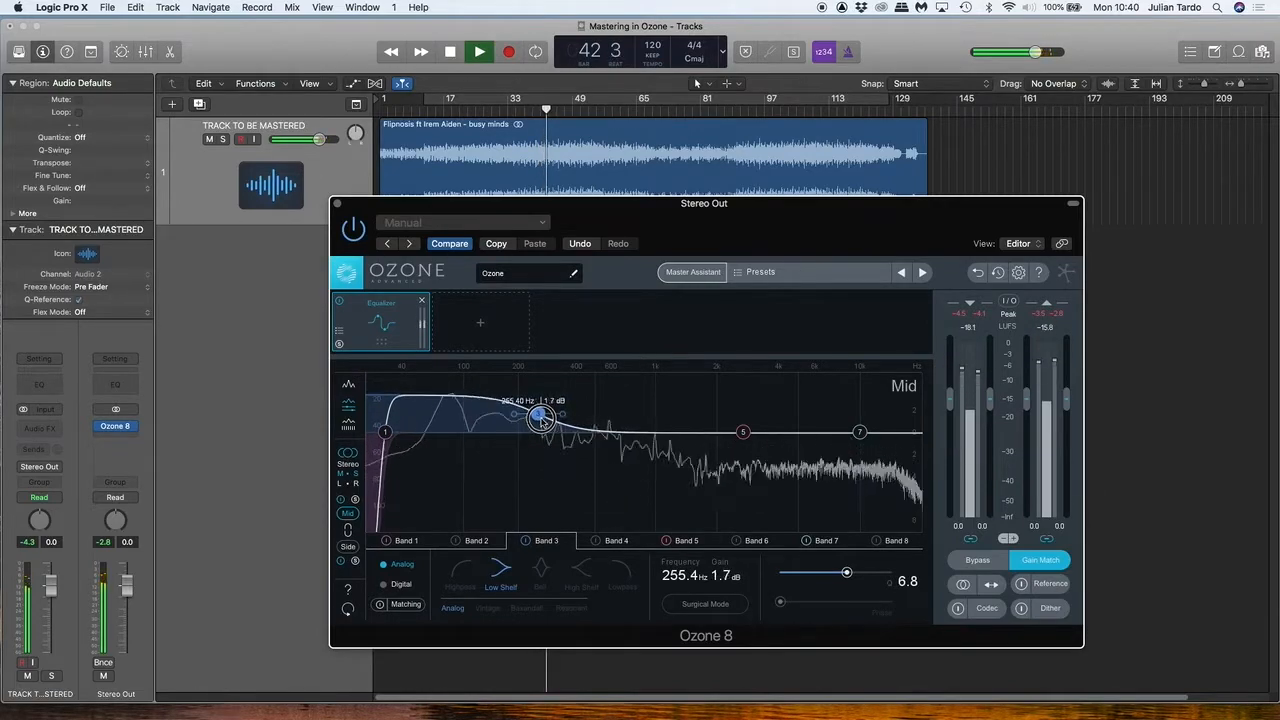
click(985, 563)
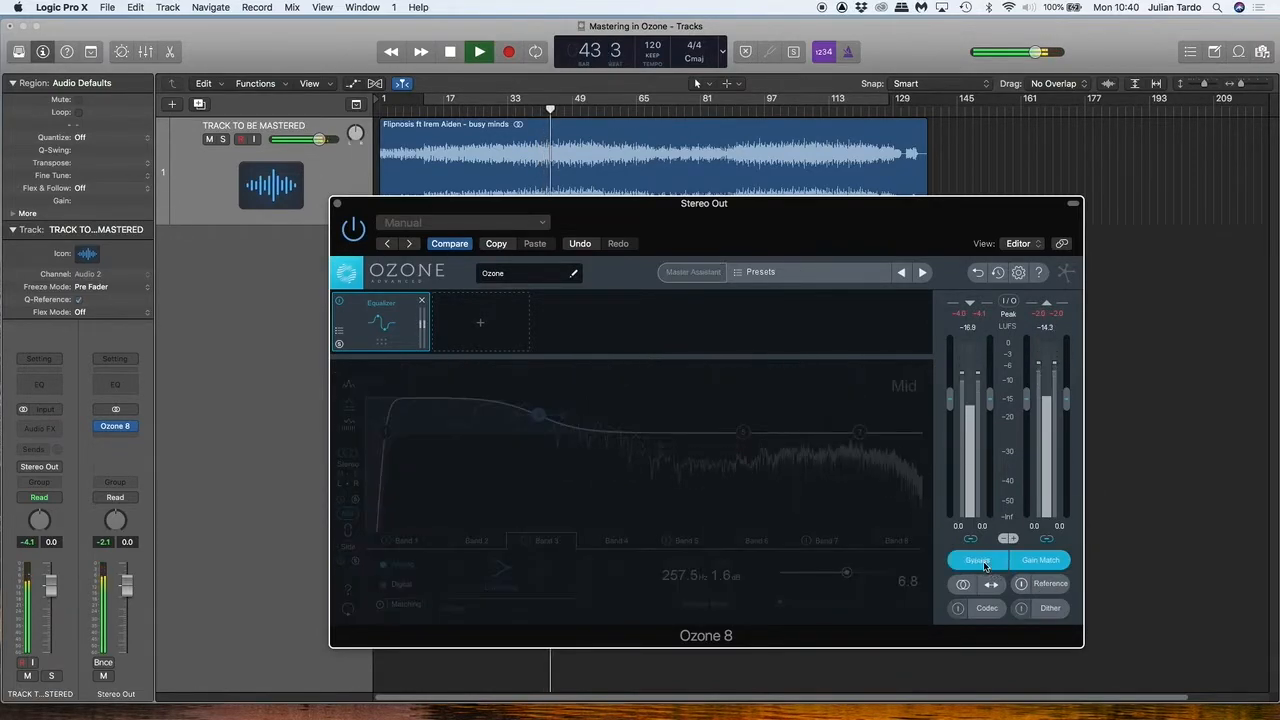
click(985, 563)
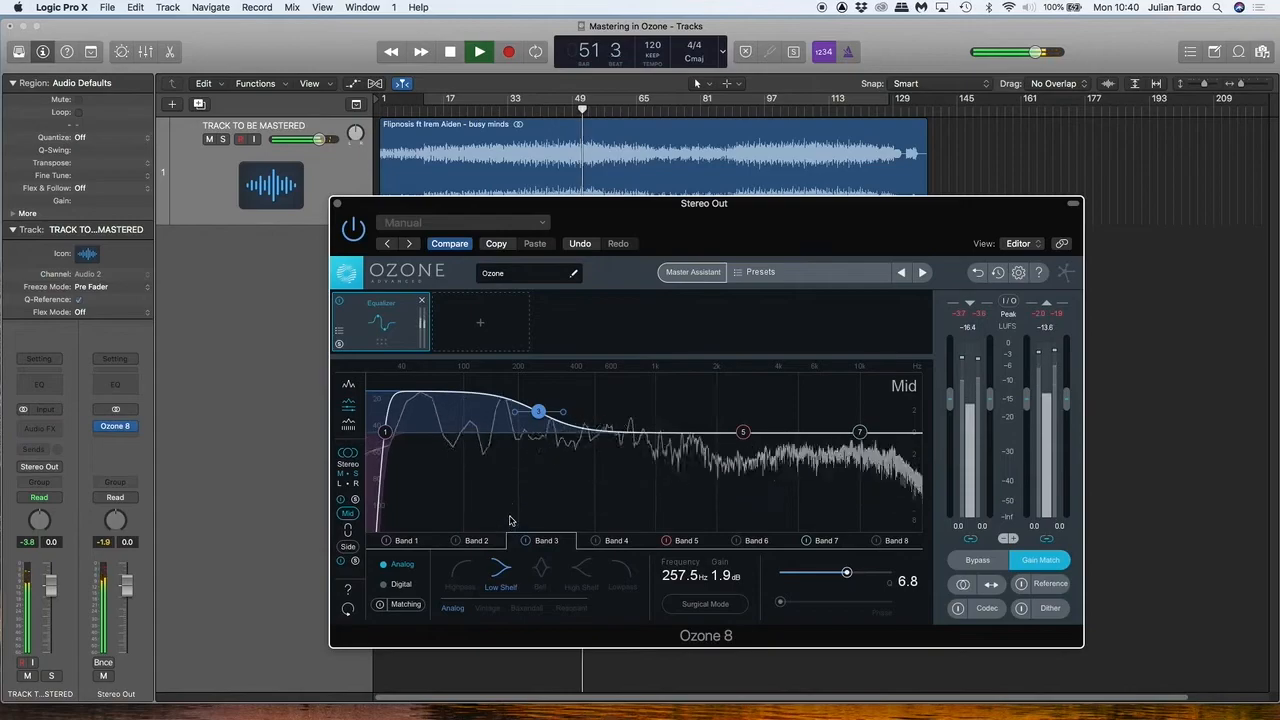
Compare band 3's Vintage, Baxandall and Resonant shelf shapes, return to Analog, and adjust the shelf to about 1.6 dB at 226 Hz.
click(490, 609)
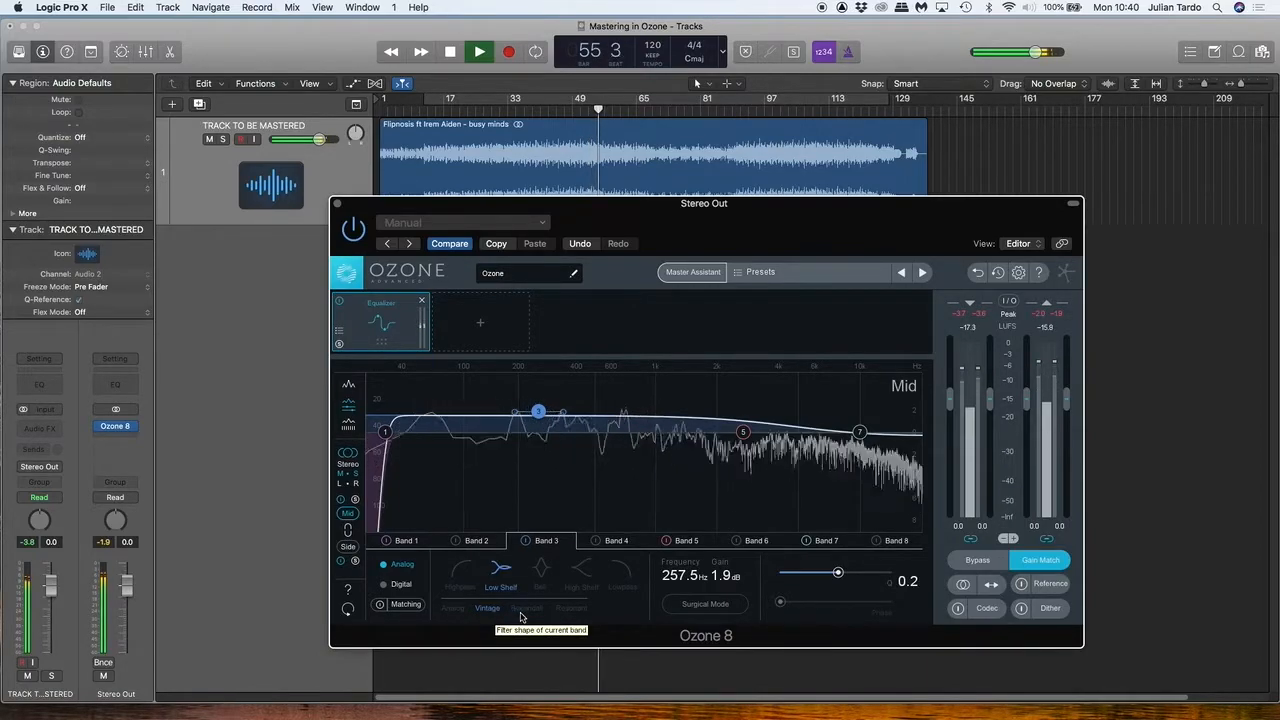
click(522, 610)
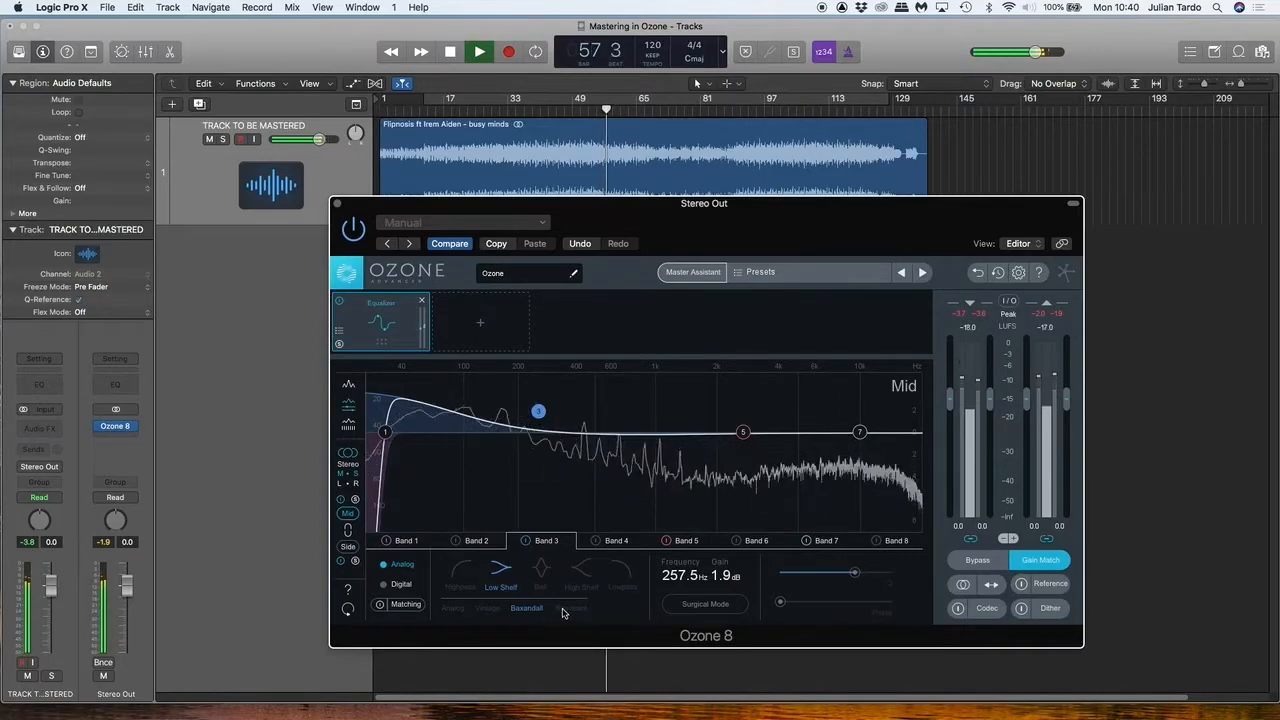
click(568, 609)
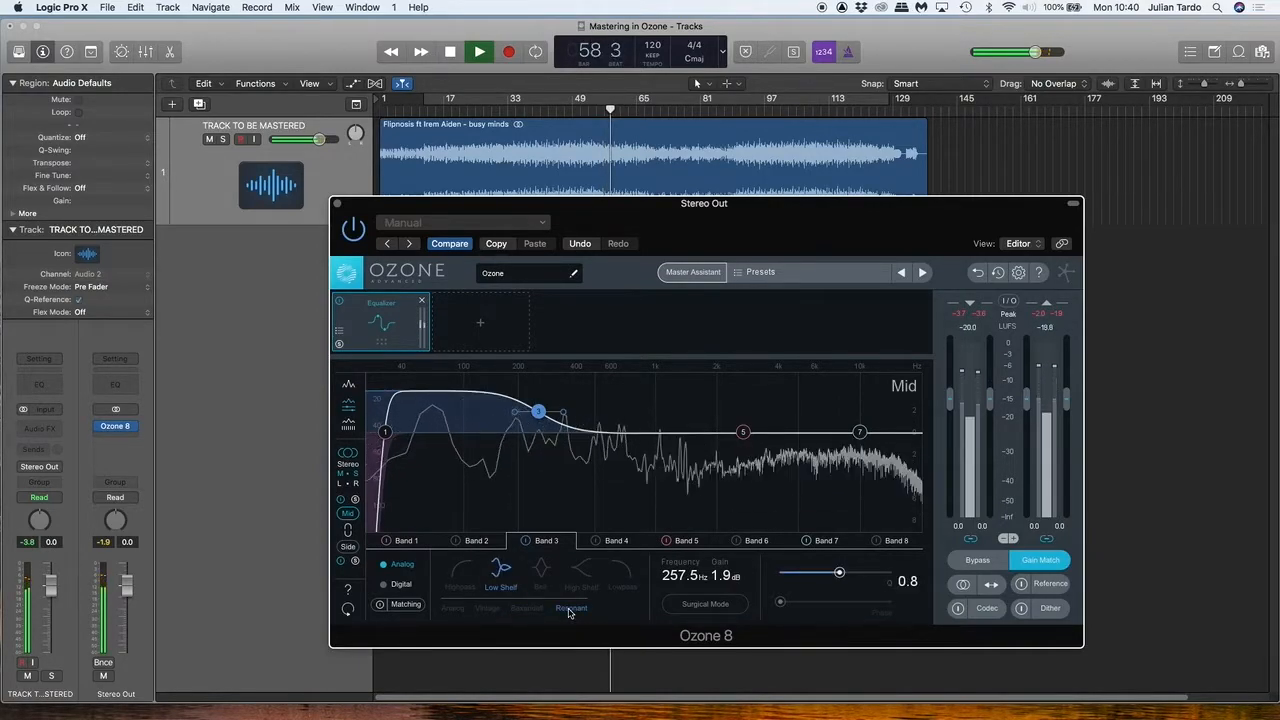
click(525, 610)
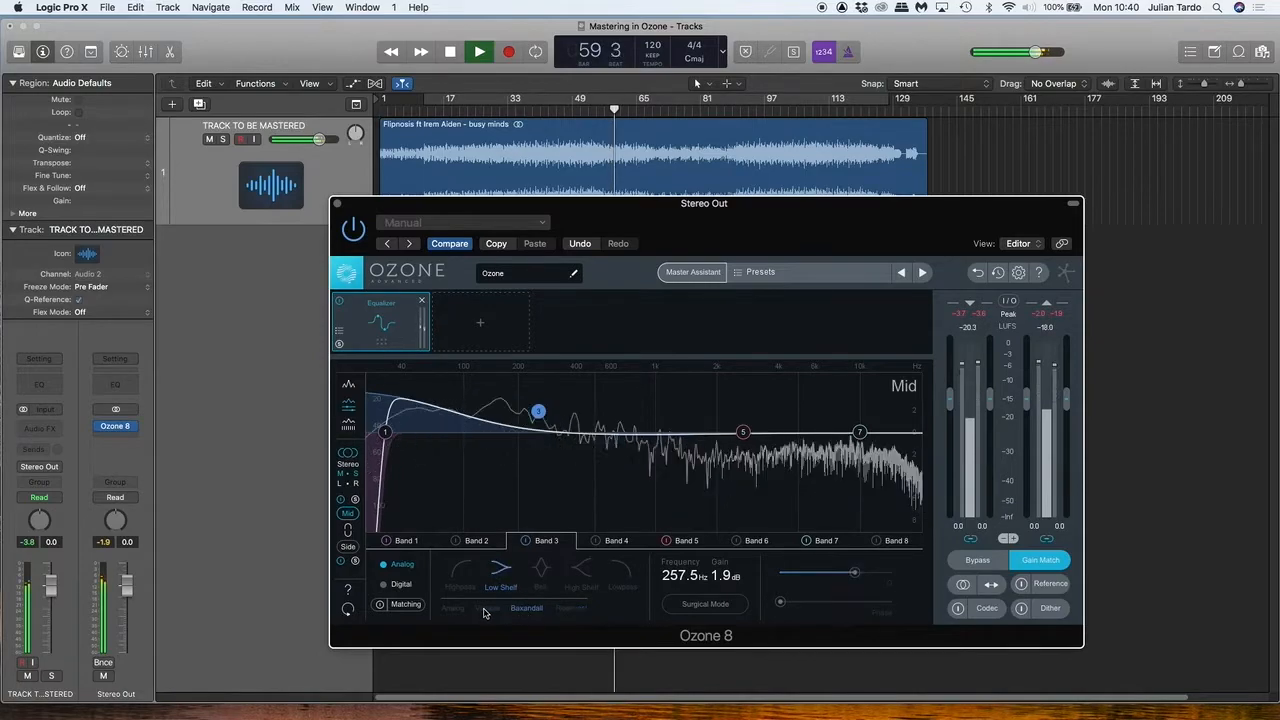
click(486, 610)
click(453, 608)
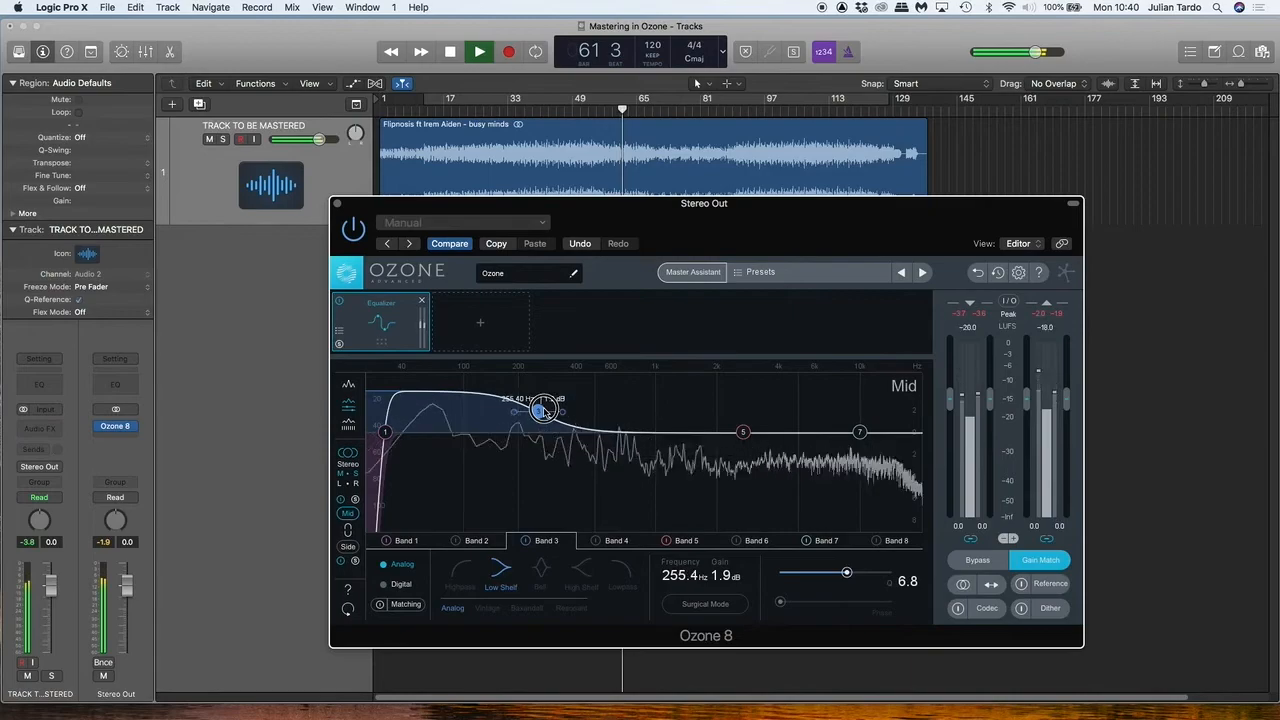
drag(545, 411, 538, 414)
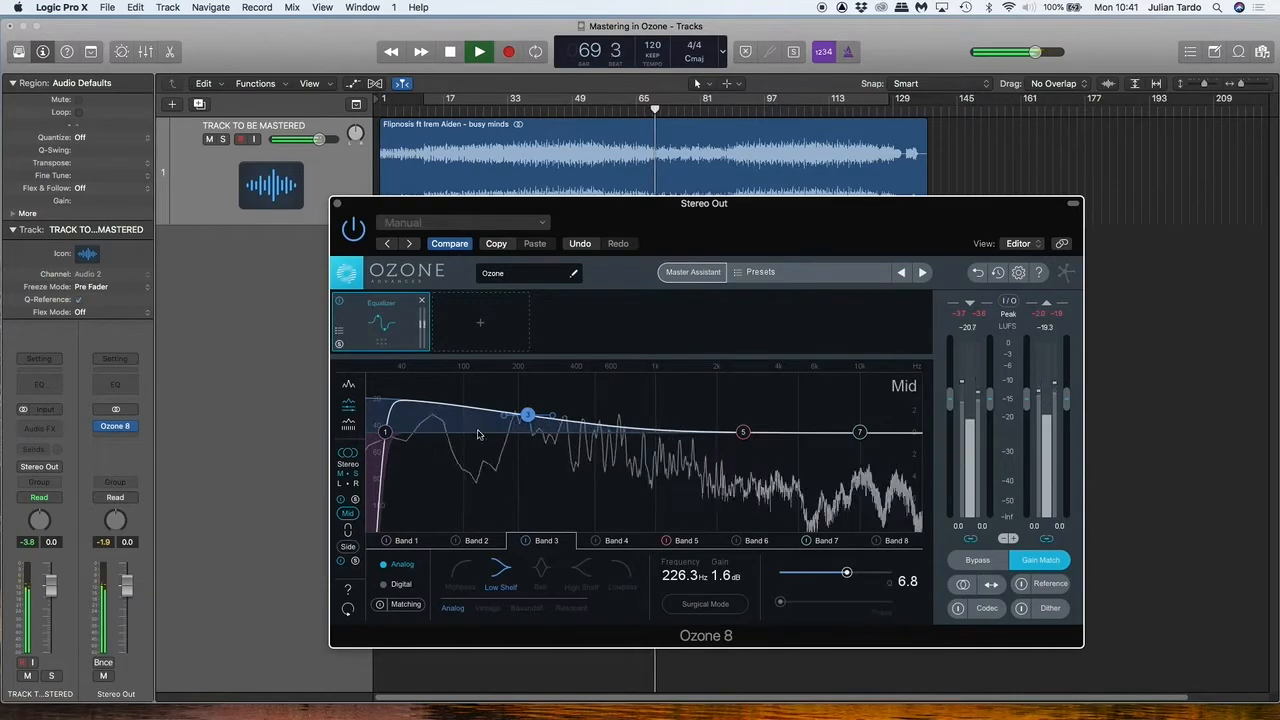
Sweep a boosted band 5 bell through the Mid channel, cut about 1.4 dB at 359 Hz with Q 1.6, and compare against bypass.
click(742, 433)
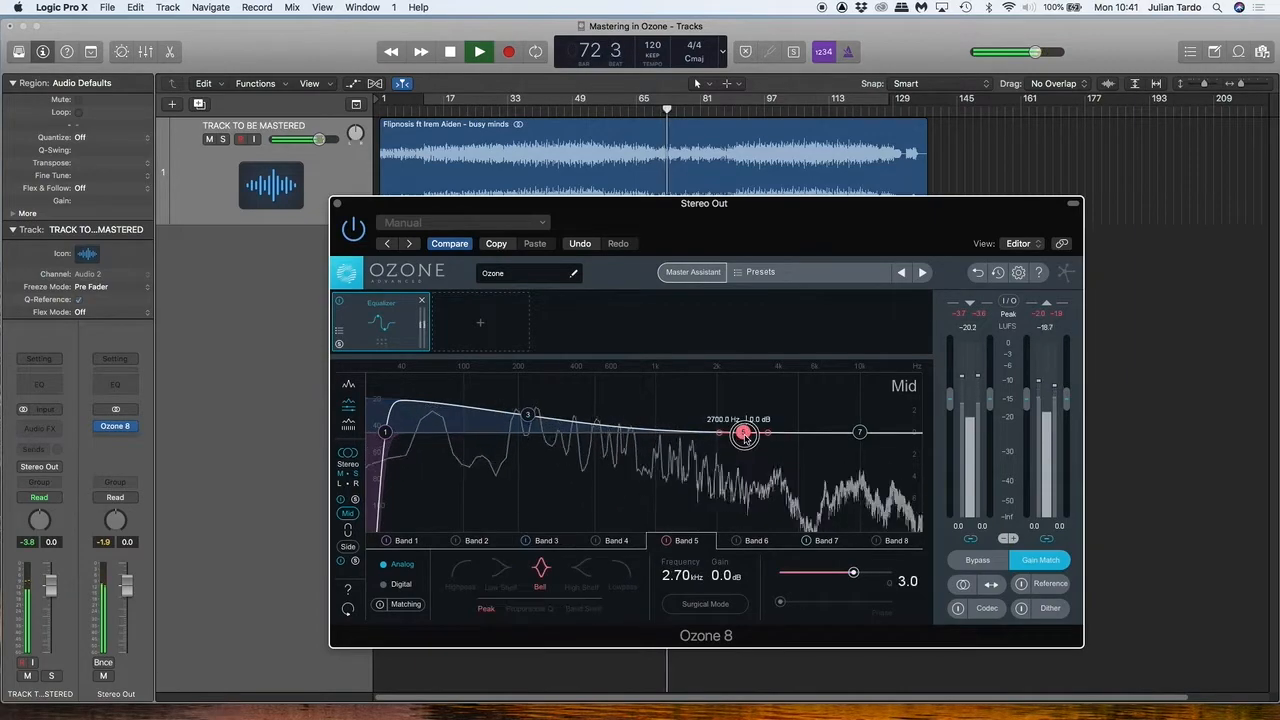
drag(745, 436, 569, 380)
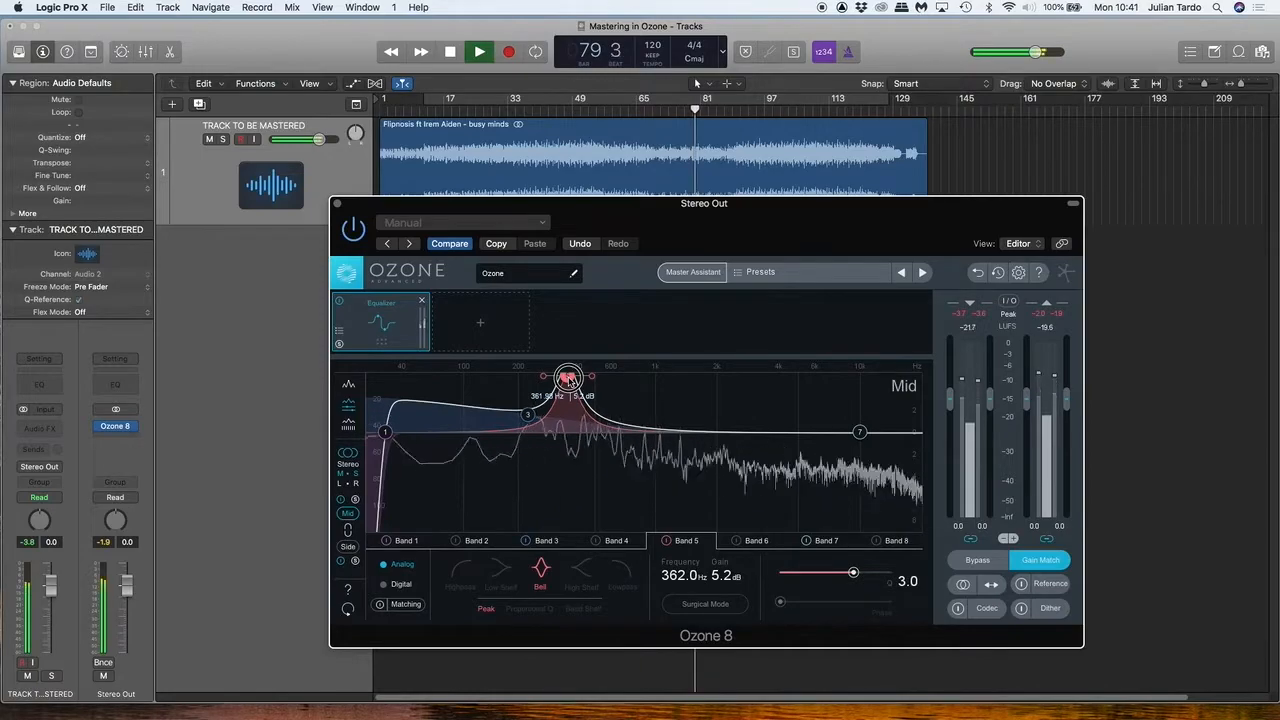
drag(569, 381, 541, 450)
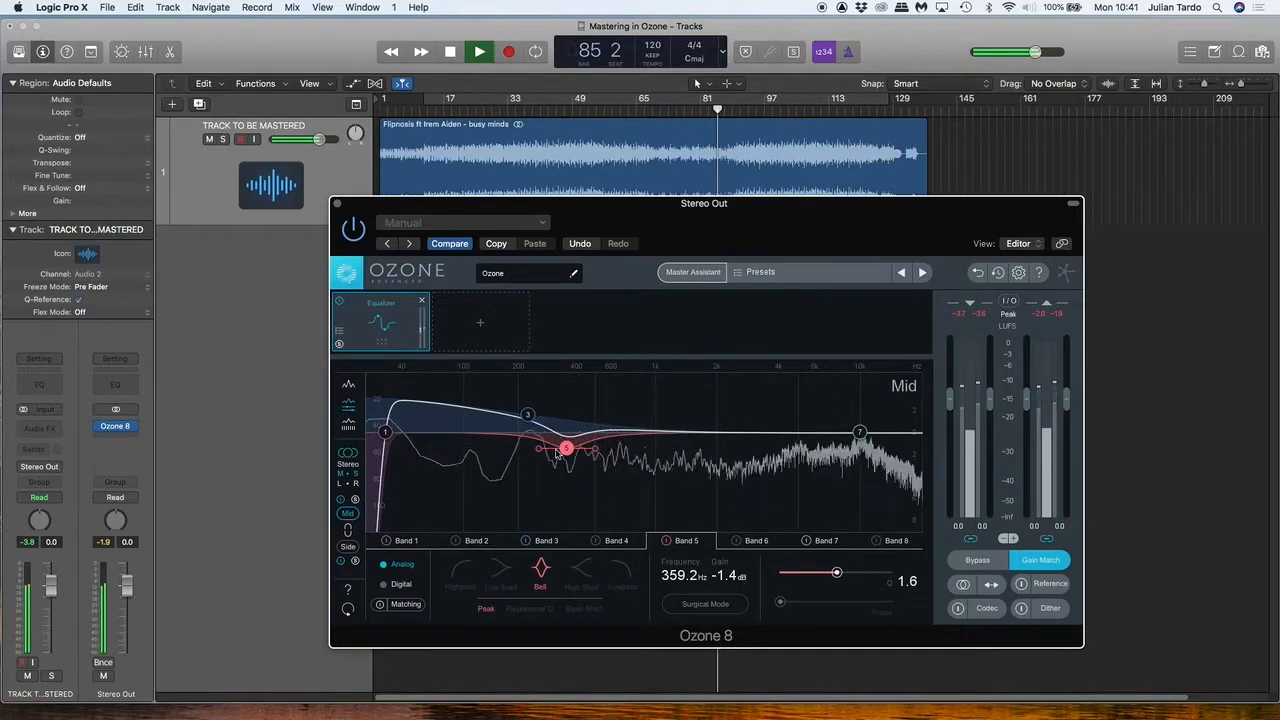
click(982, 561)
click(982, 561)
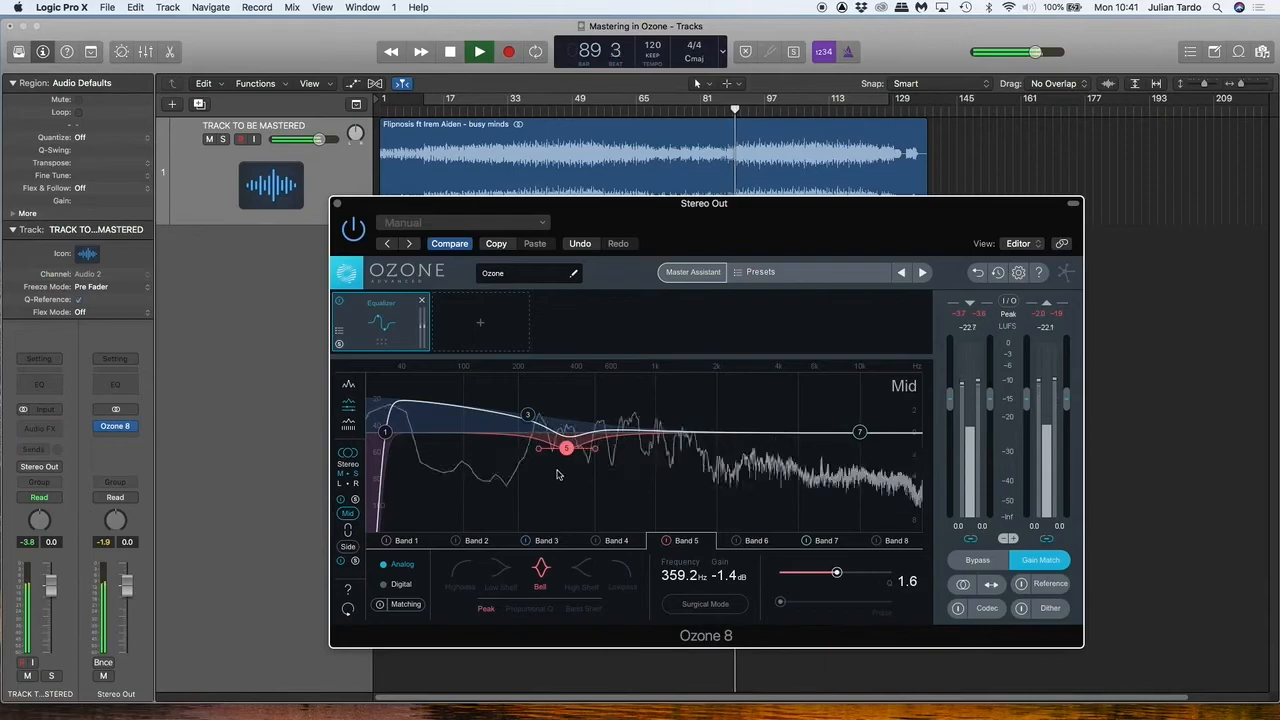
Deepen the Mid channel's band 5 bell cut to about -2.8 dB at 345 Hz and compare it against bypass.
drag(566, 448, 563, 462)
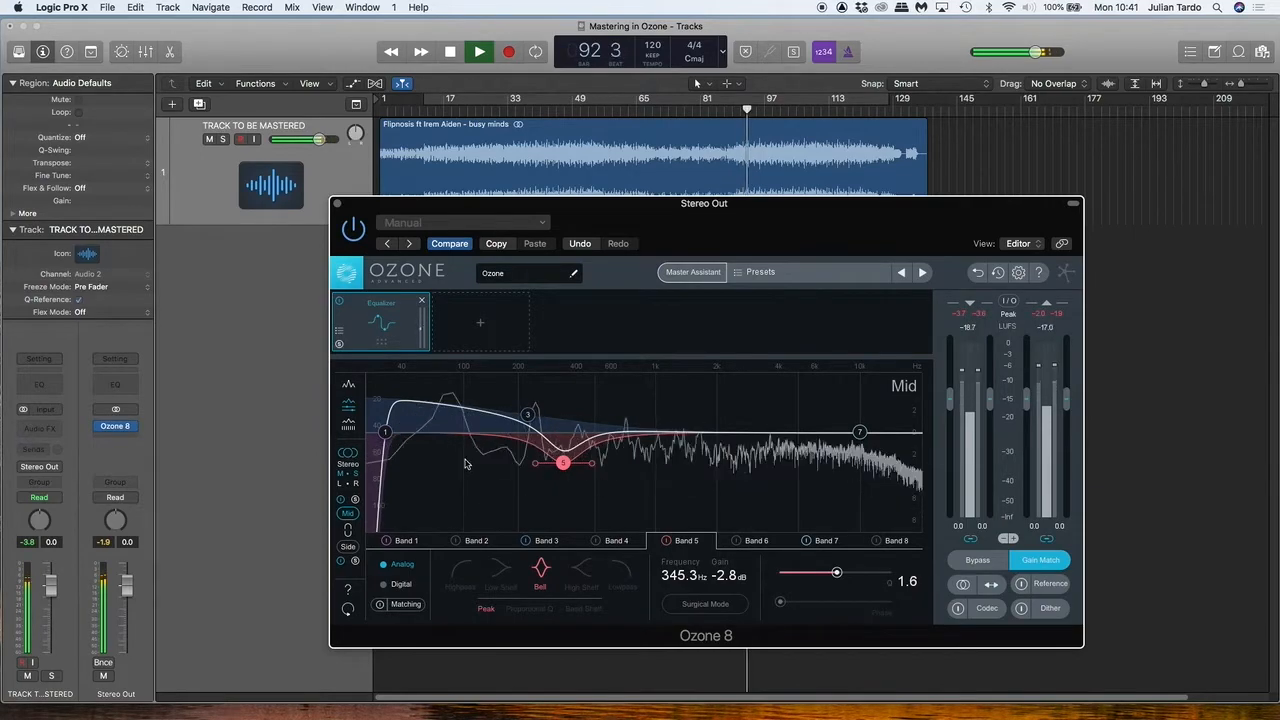
click(978, 561)
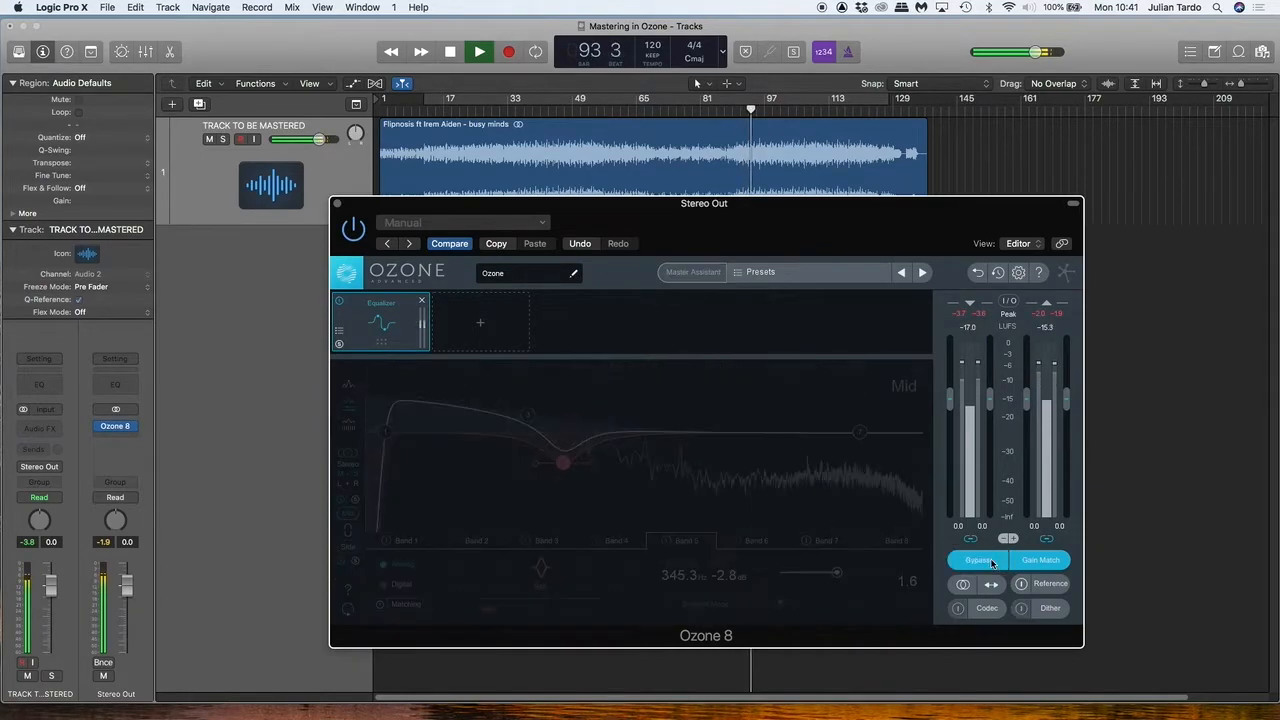
click(992, 563)
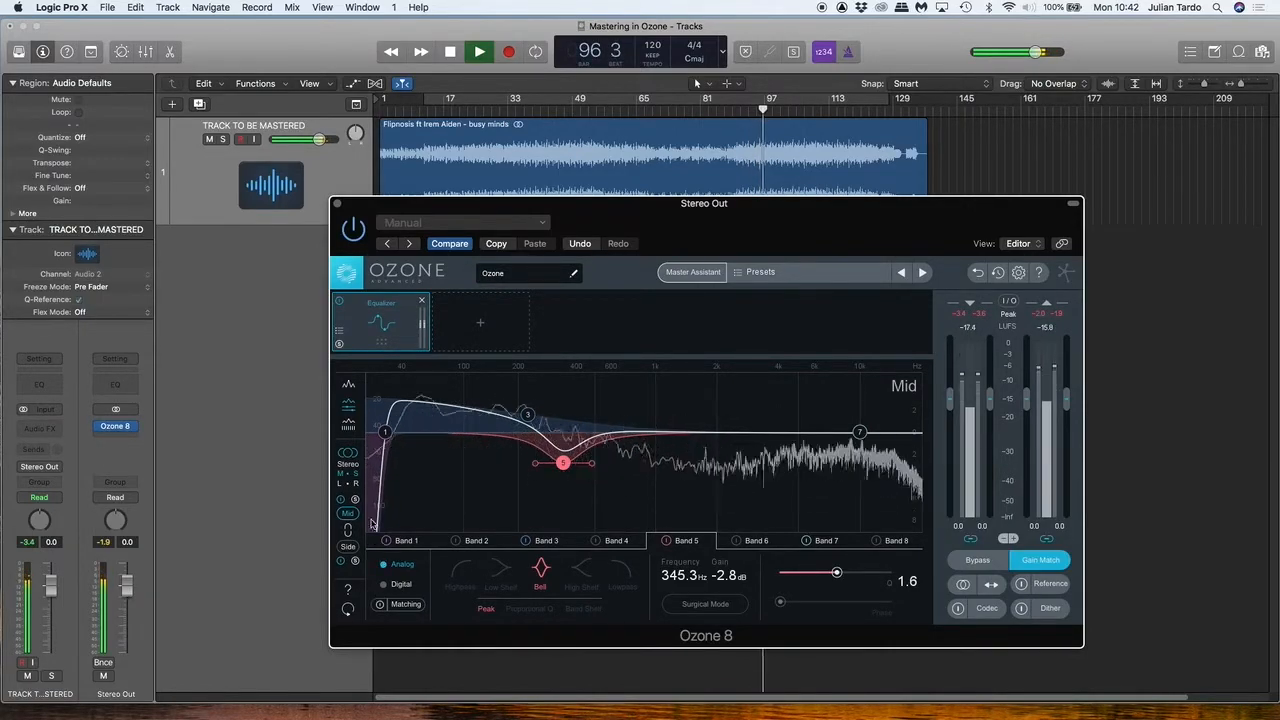
On the Side channel, make band 1 a high shelf, boost band 8's shelf about 2.1 dB at 4.69 kHz, and compare against bypass.
click(349, 548)
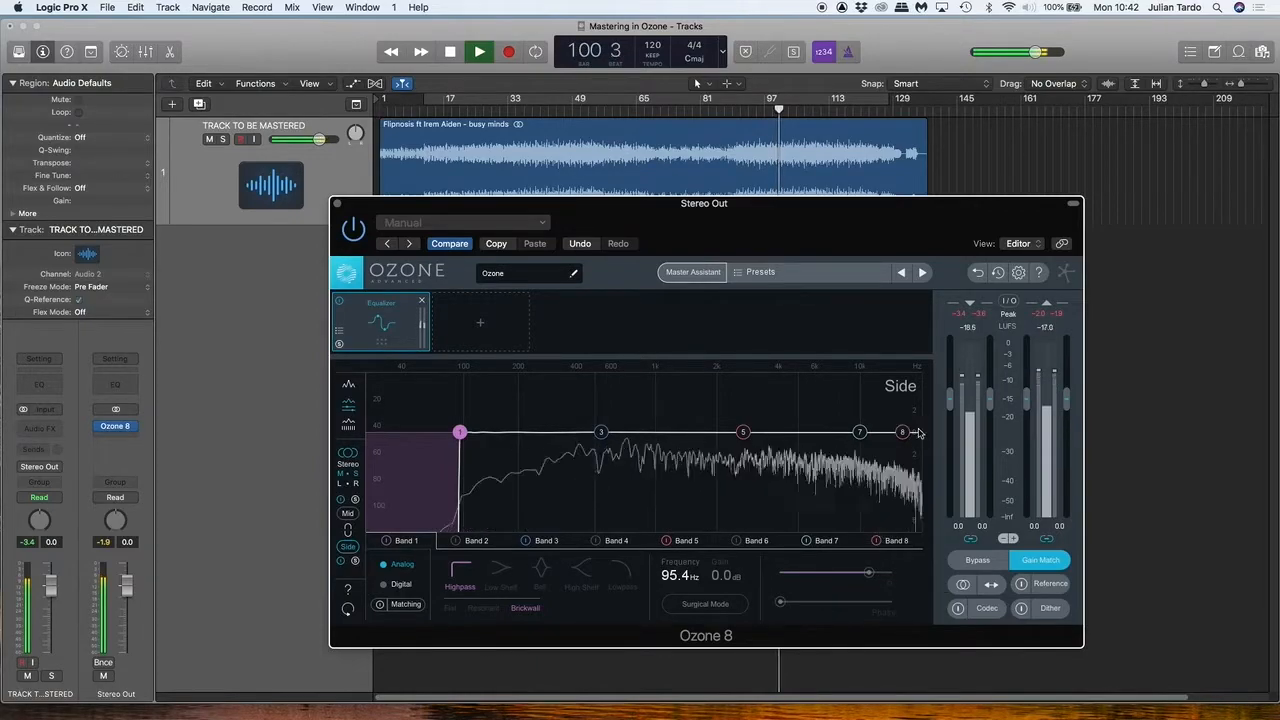
click(581, 572)
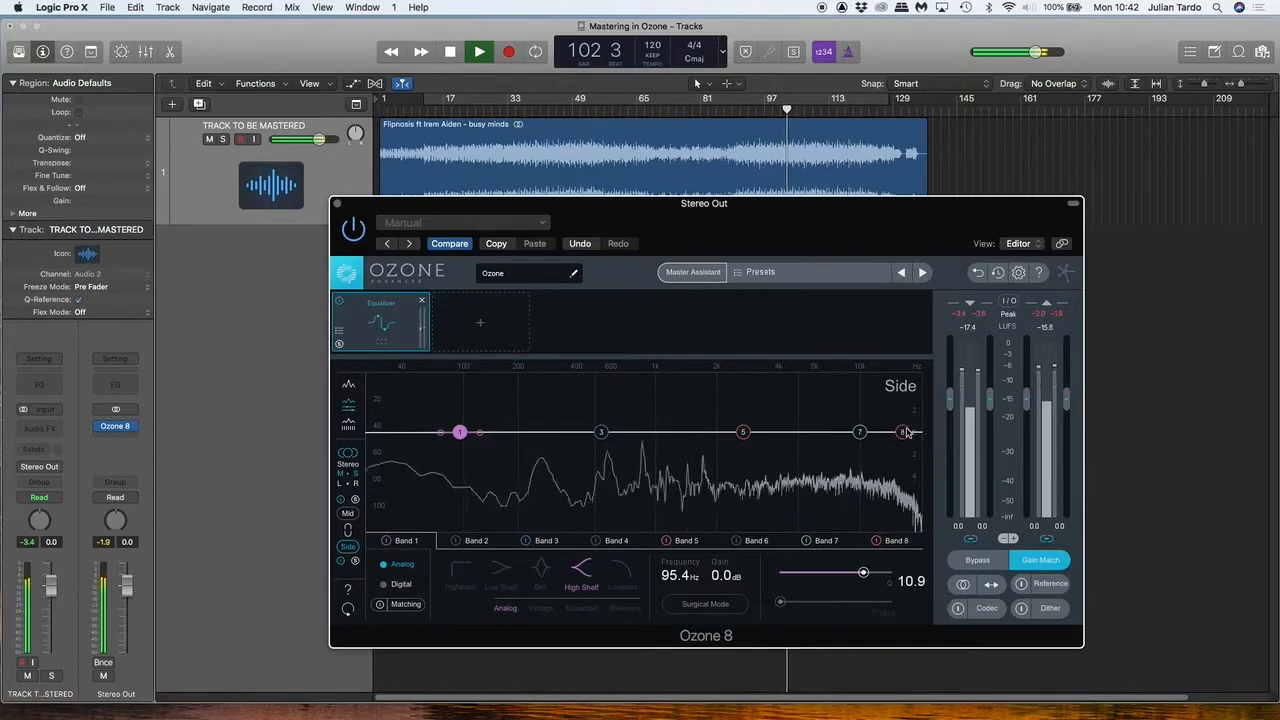
drag(901, 432, 789, 407)
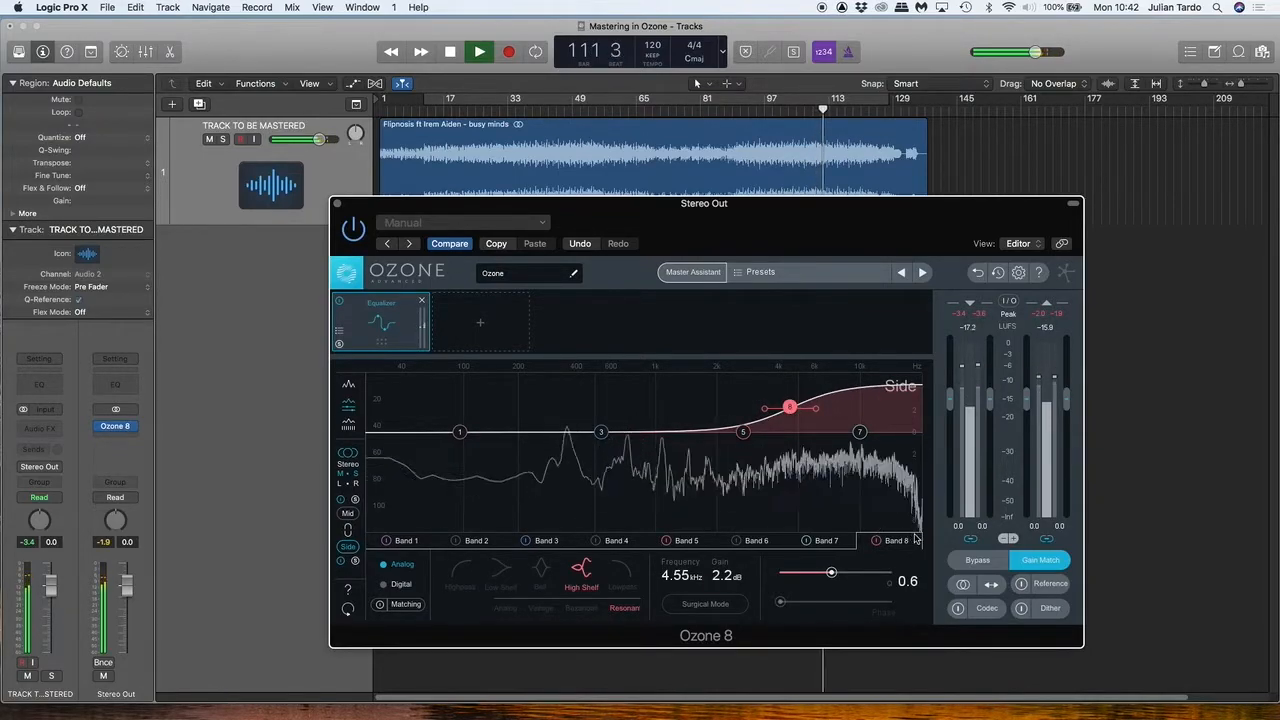
click(961, 562)
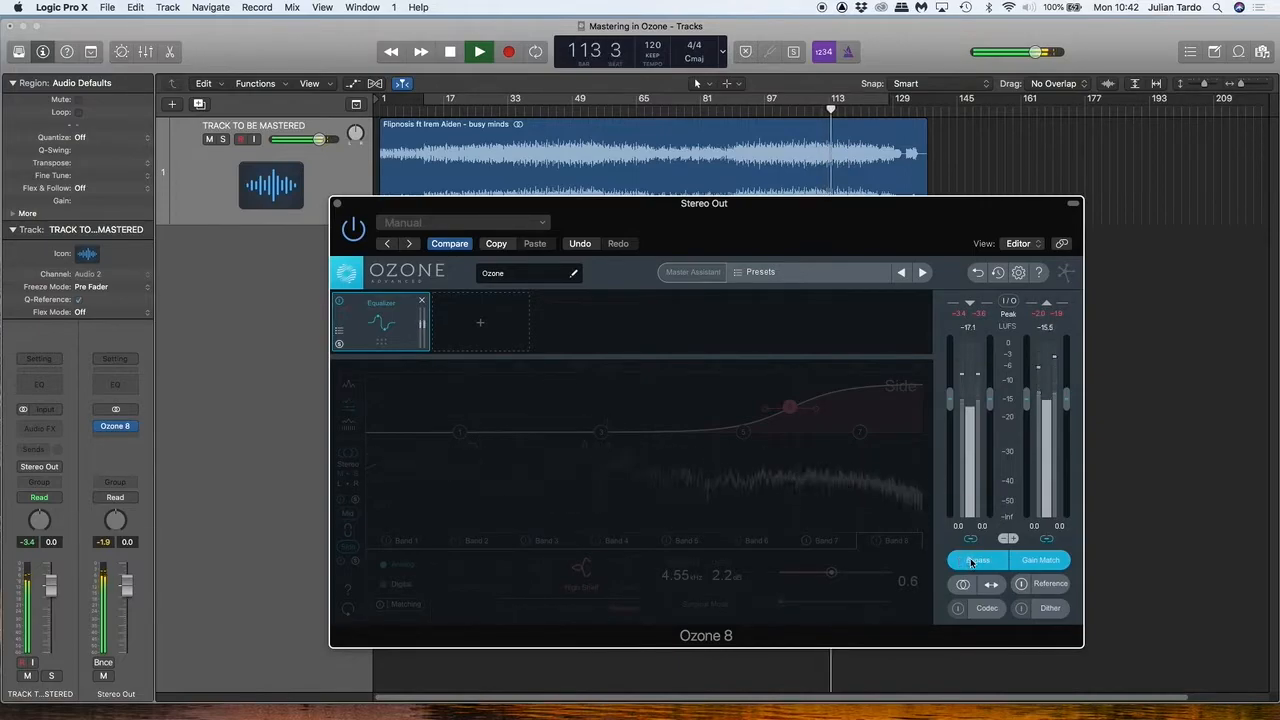
click(970, 562)
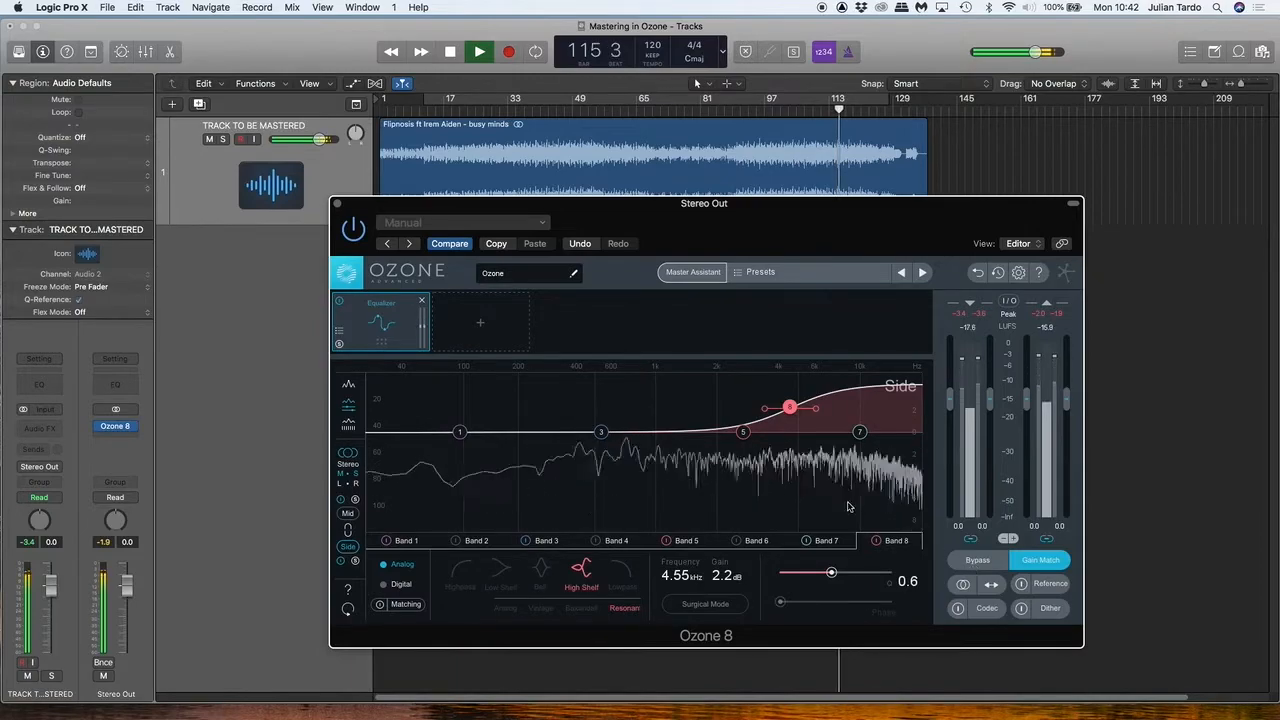
drag(790, 408, 793, 407)
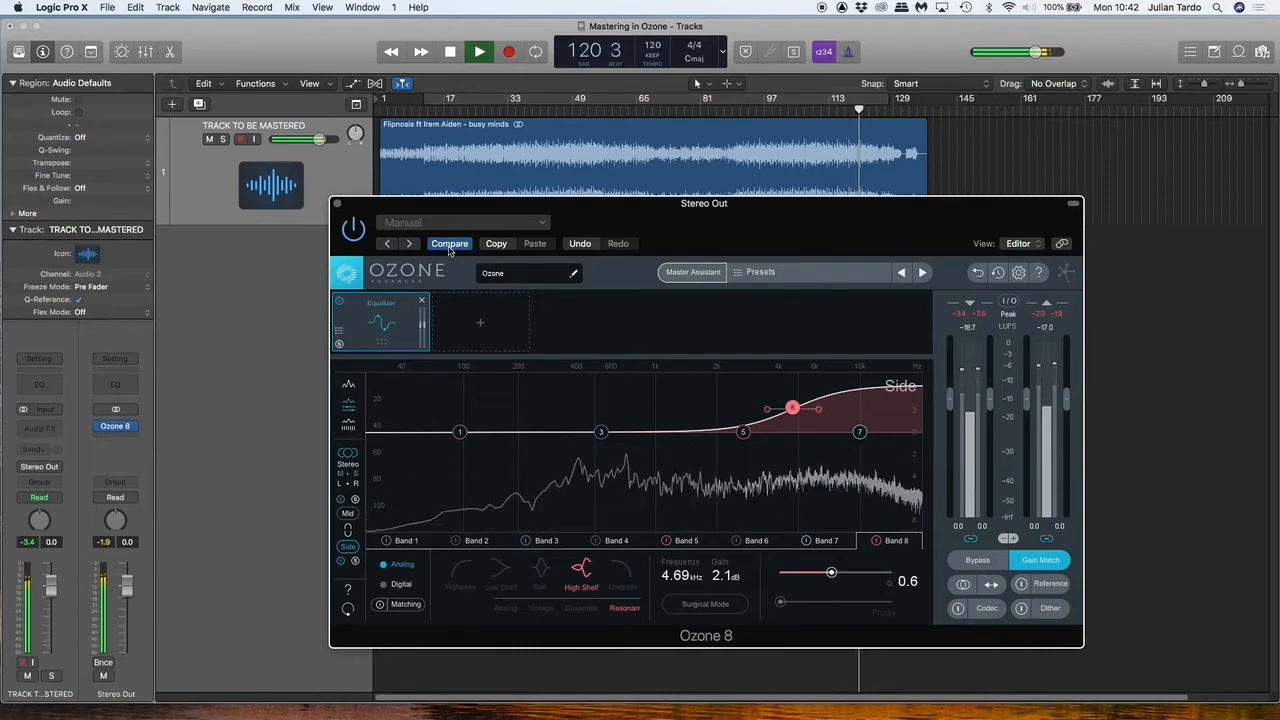
Add a Dynamics module after the Equalizer, link its band controls, and show all four bands together.
click(482, 324)
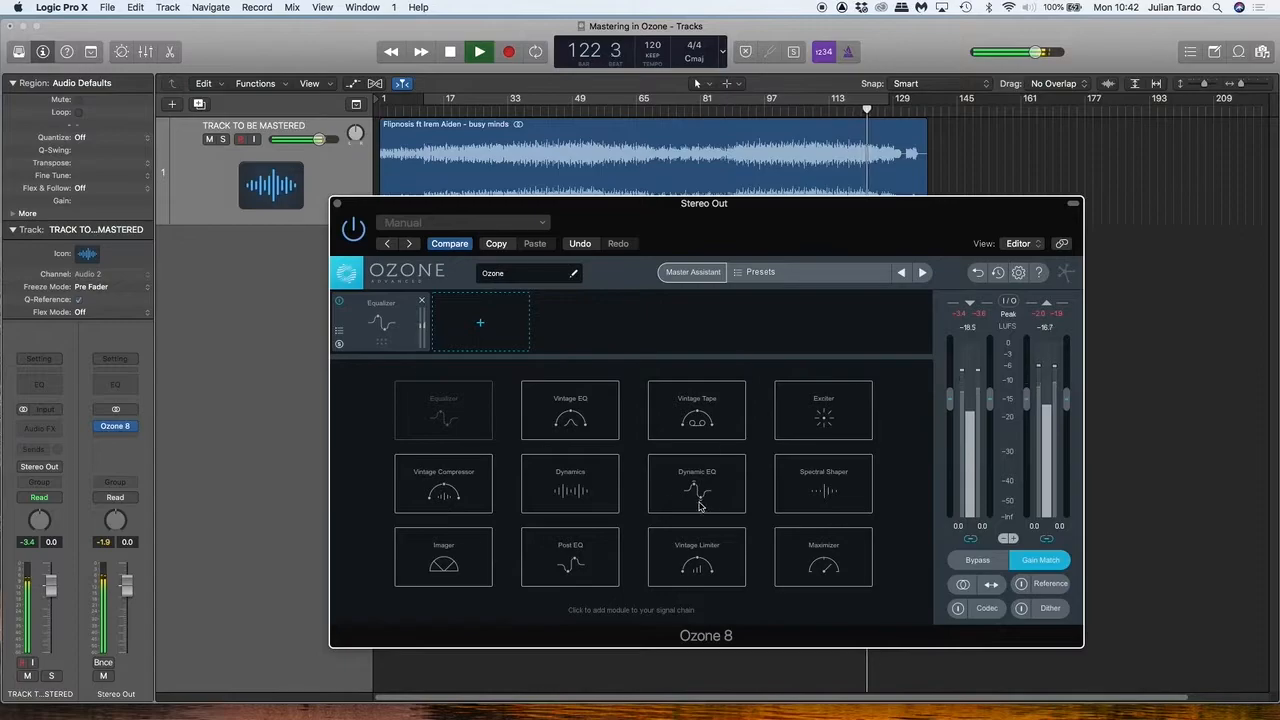
click(543, 499)
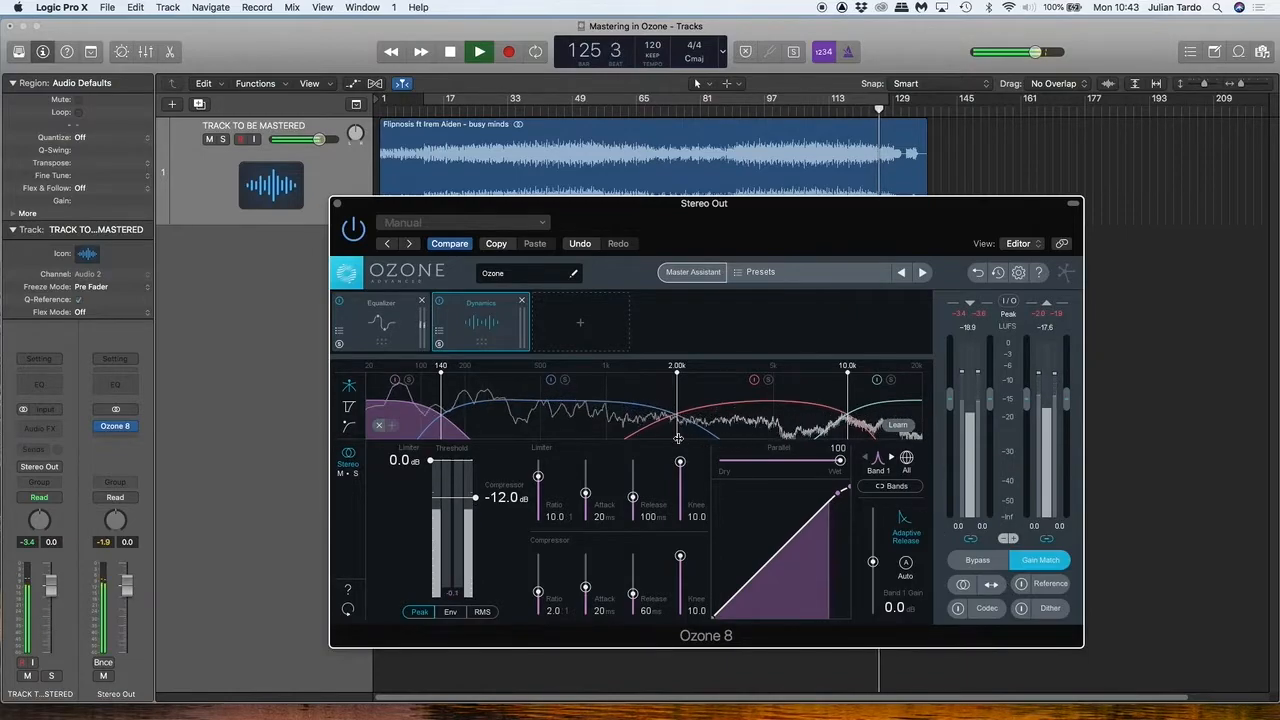
click(890, 488)
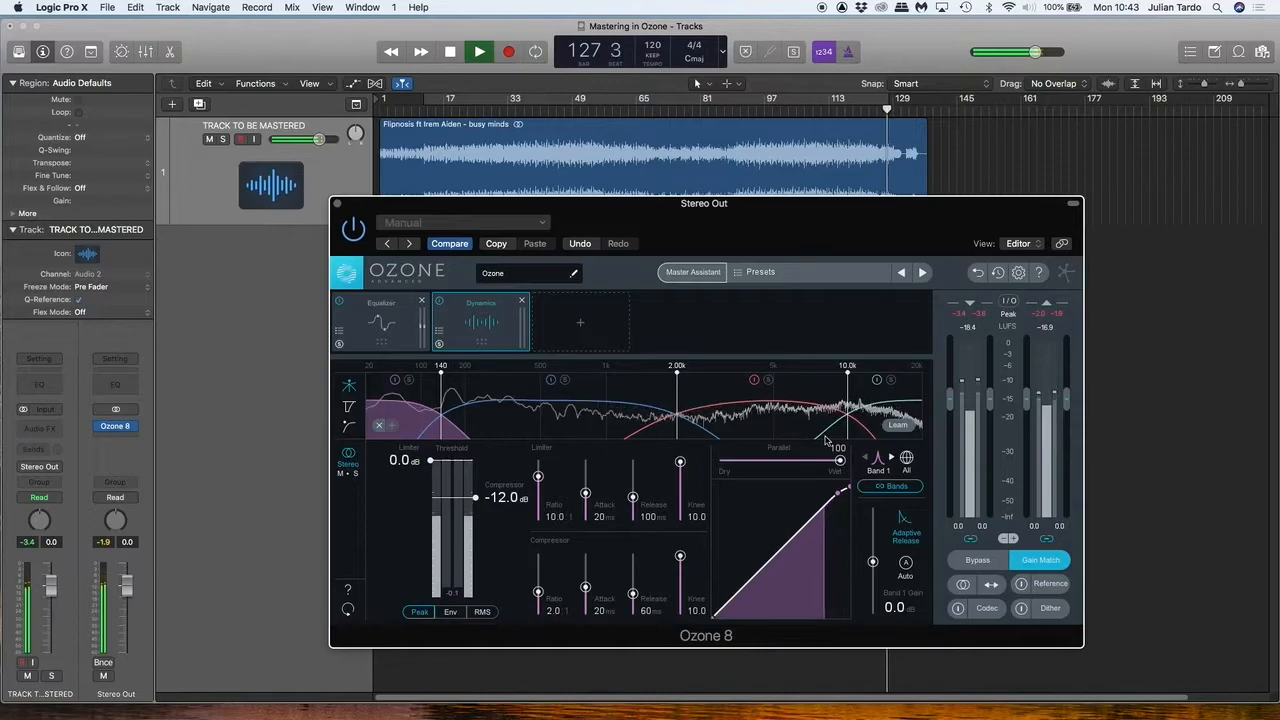
click(906, 458)
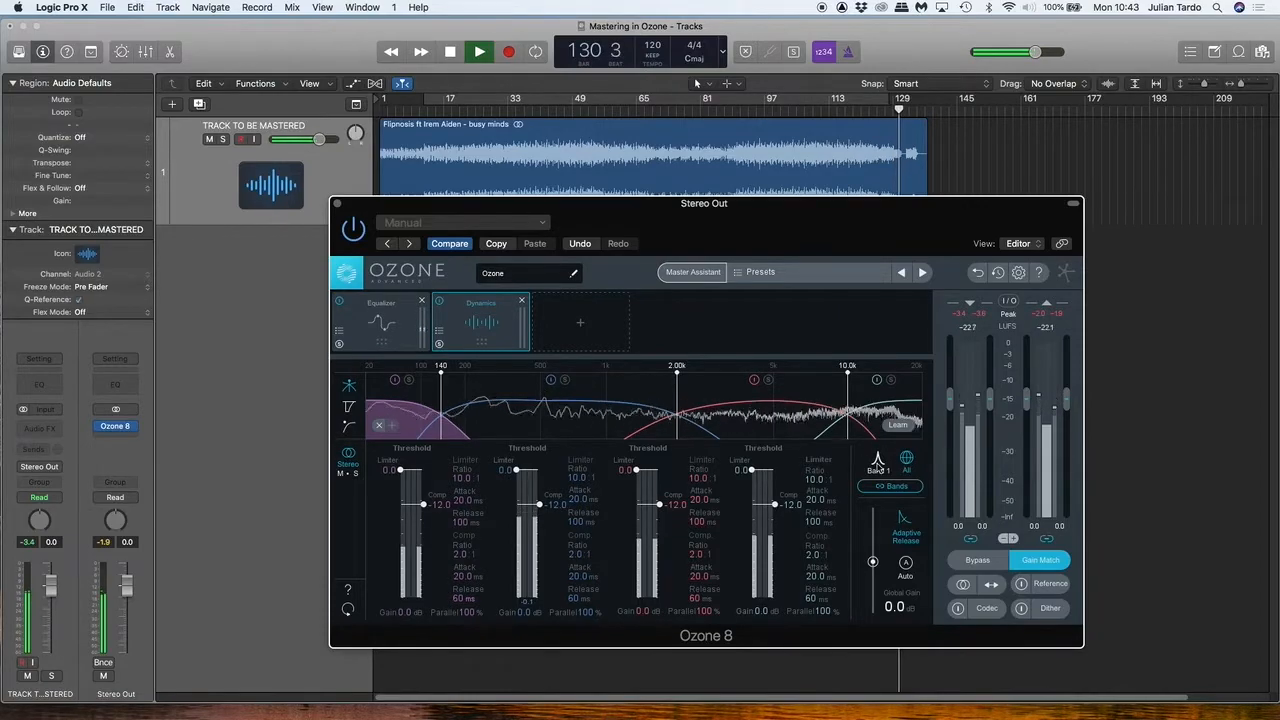
Inspect the Dynamics settings of the individual bands, including bands 2, 3 and 4, and return to the all-band view.
click(877, 460)
click(508, 414)
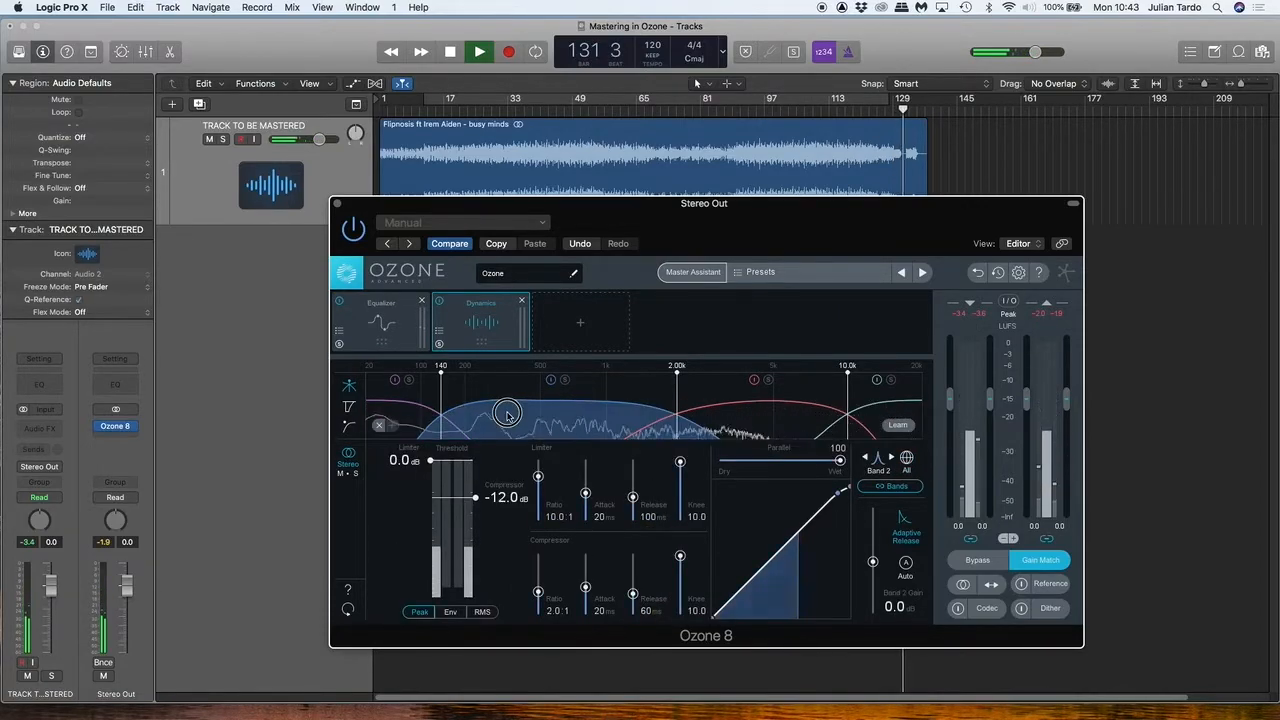
click(807, 405)
click(880, 407)
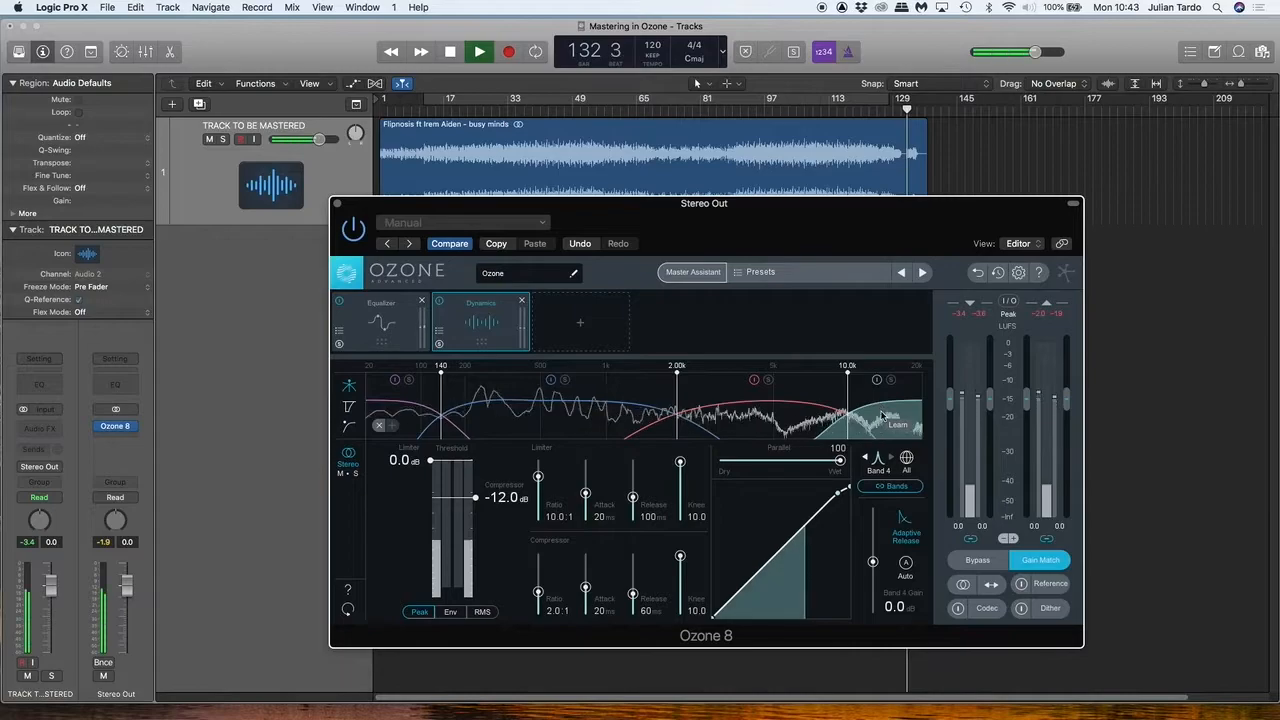
click(906, 458)
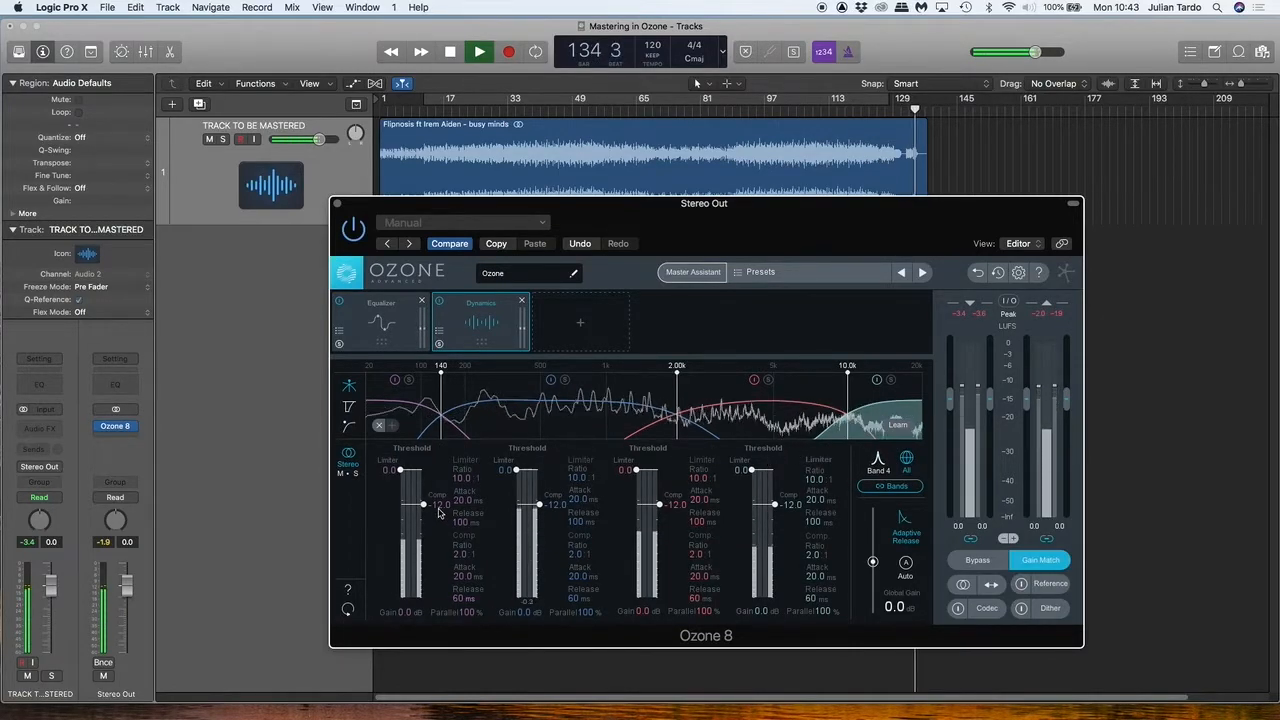
Play from about bar 19, set the linked compressor thresholds of all bands to -11.9 dB, and unlink the bands.
click(898, 487)
click(898, 487)
click(452, 100)
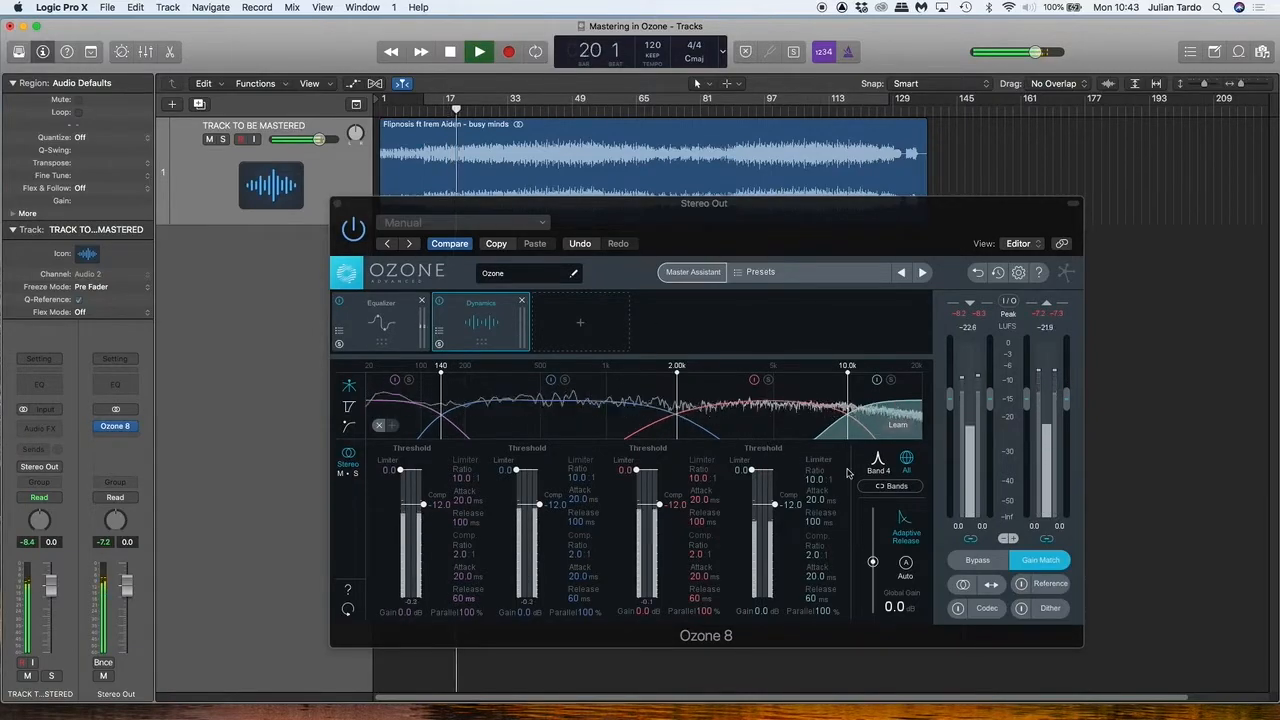
click(874, 500)
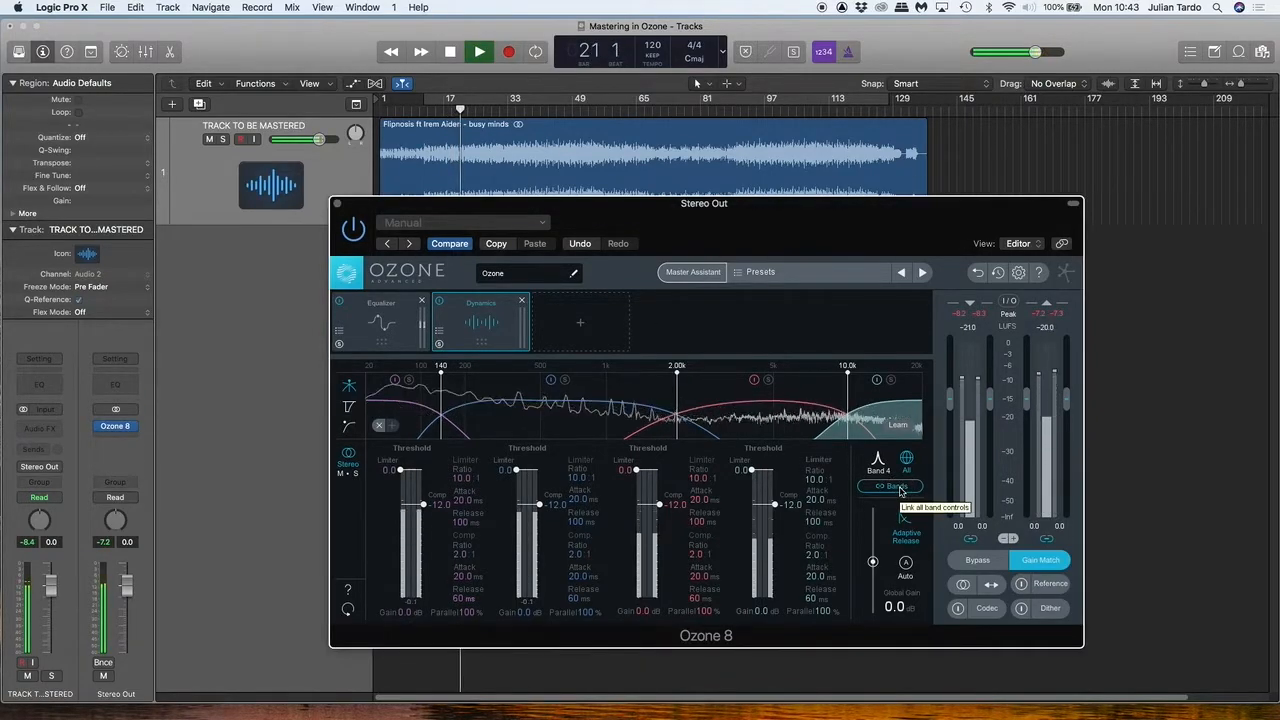
drag(774, 504, 774, 503)
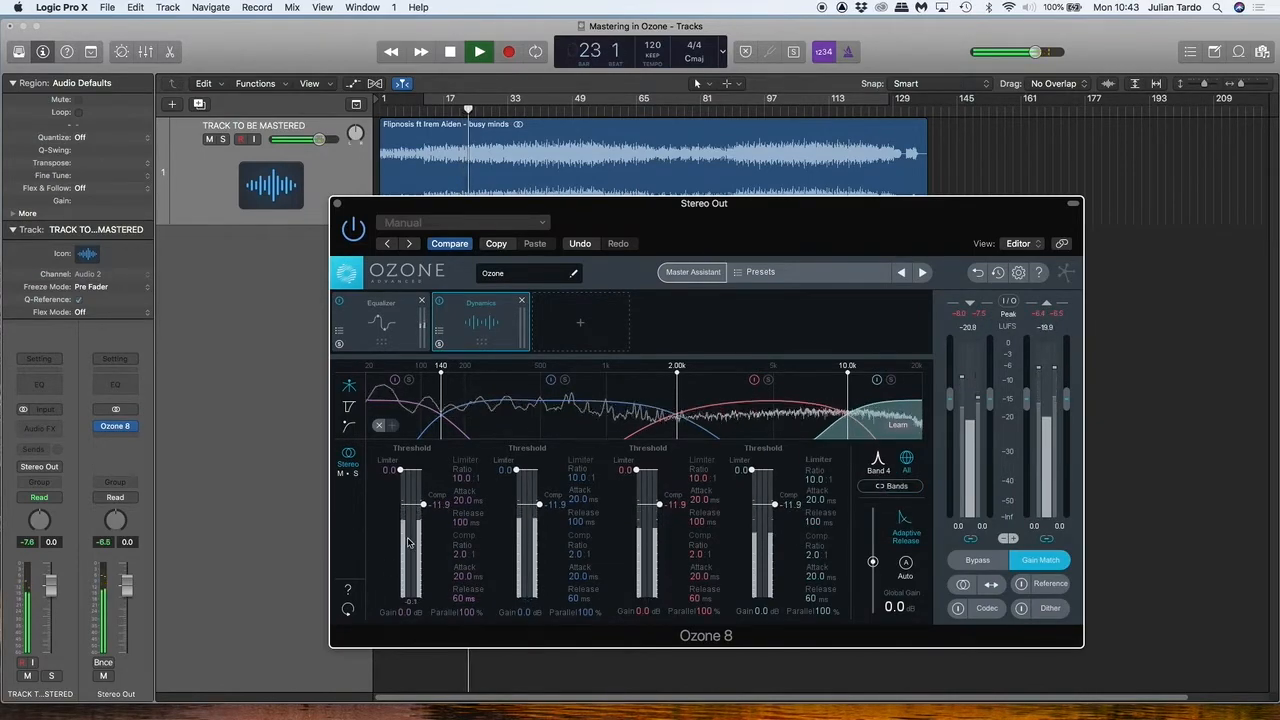
Set band 1's compressor to a -26 dB threshold and a 125 ms attack, checking it during playback, and stop playback.
drag(422, 505, 427, 521)
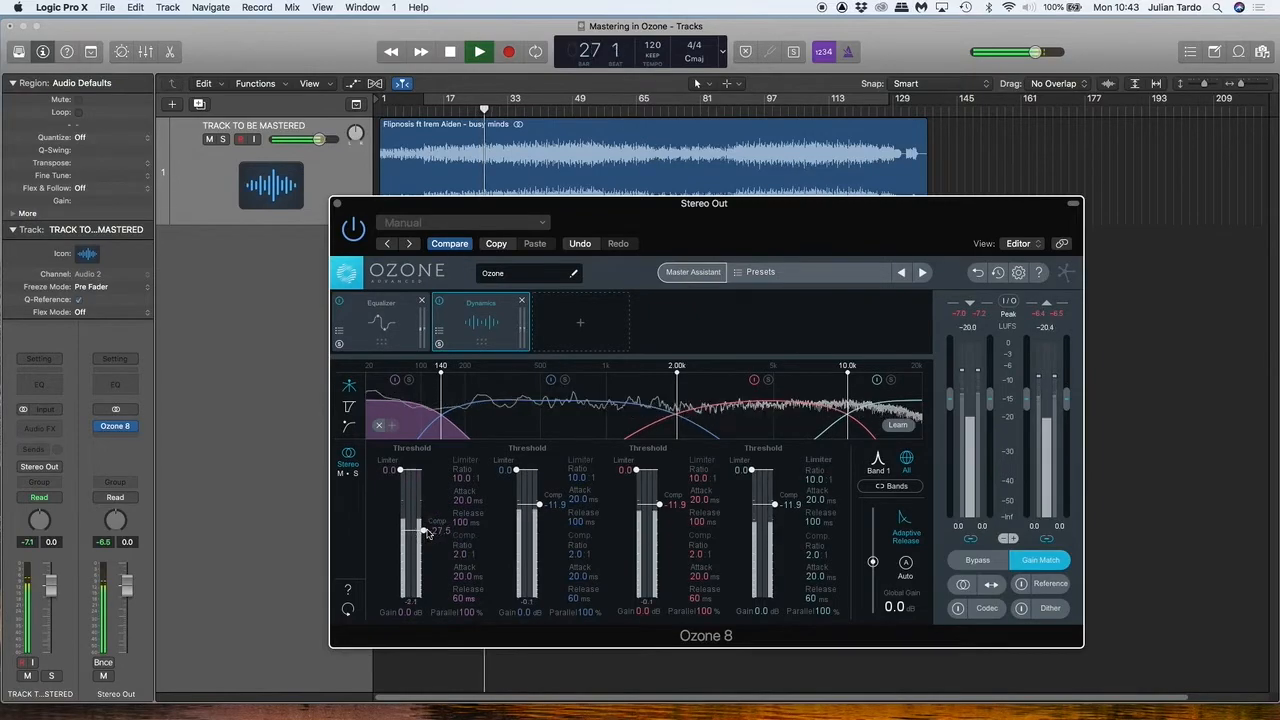
key(space)
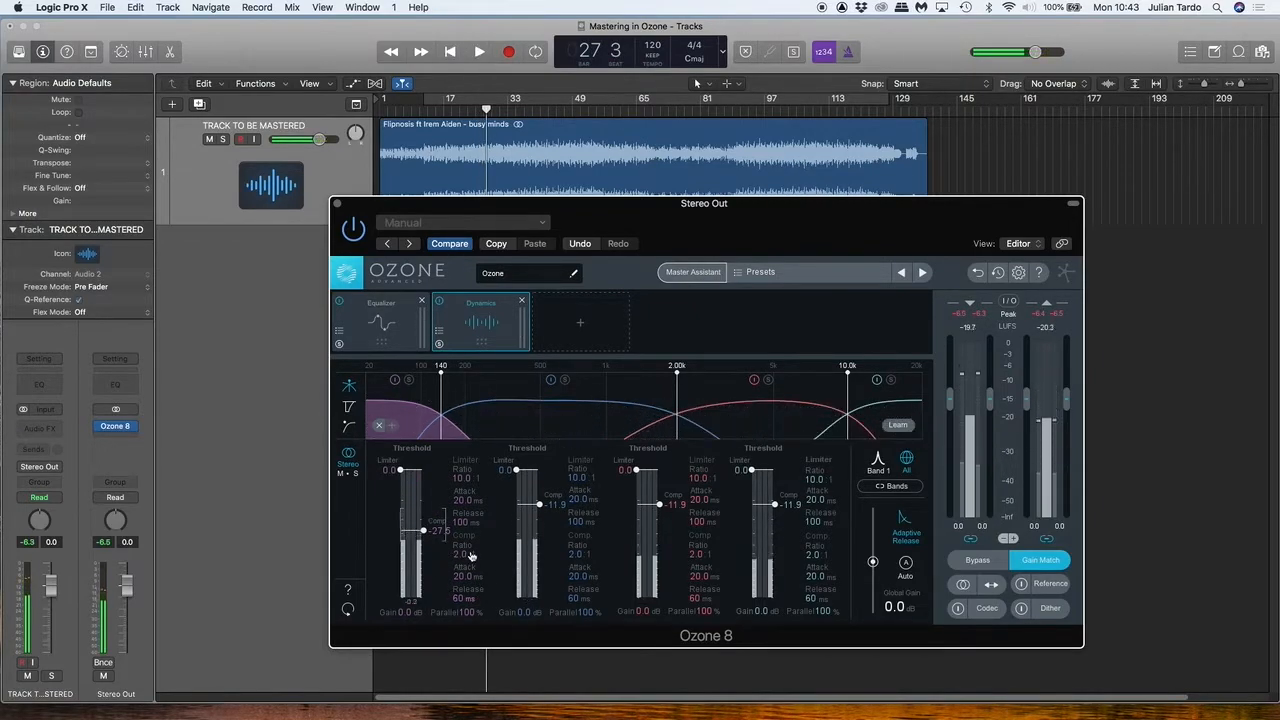
click(460, 575)
drag(460, 575, 457, 511)
click(458, 597)
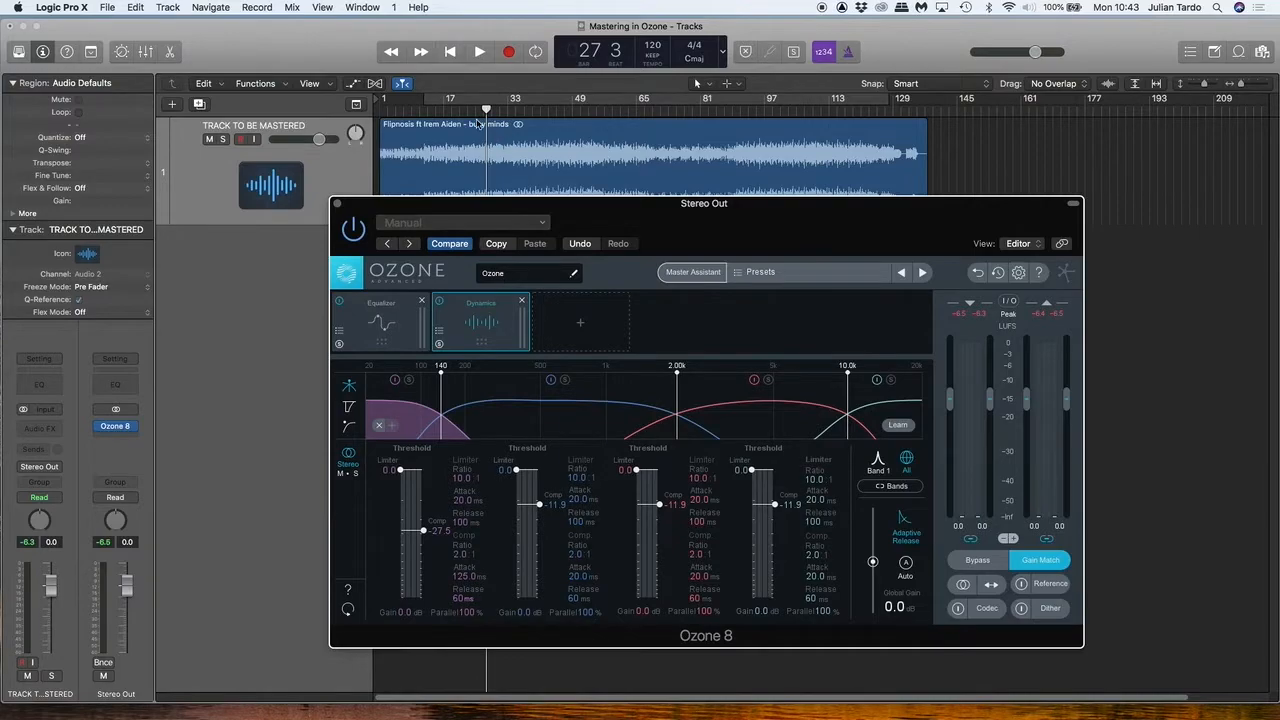
key(space)
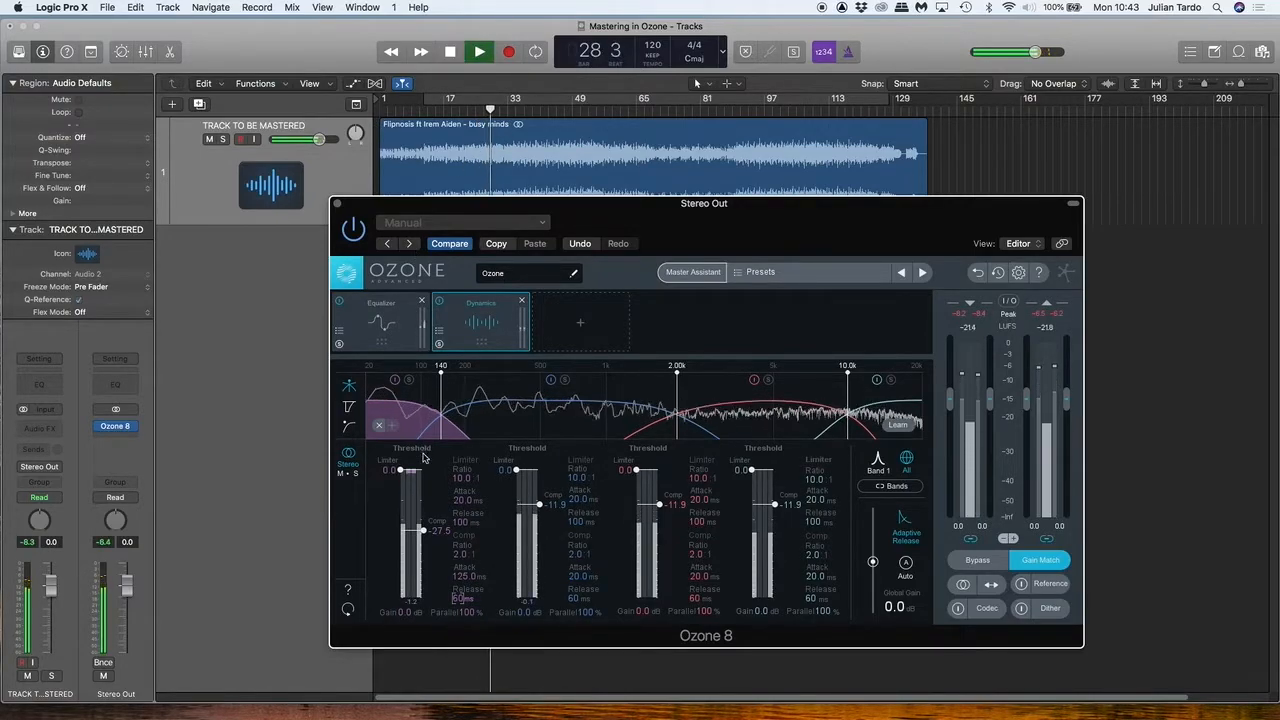
click(421, 528)
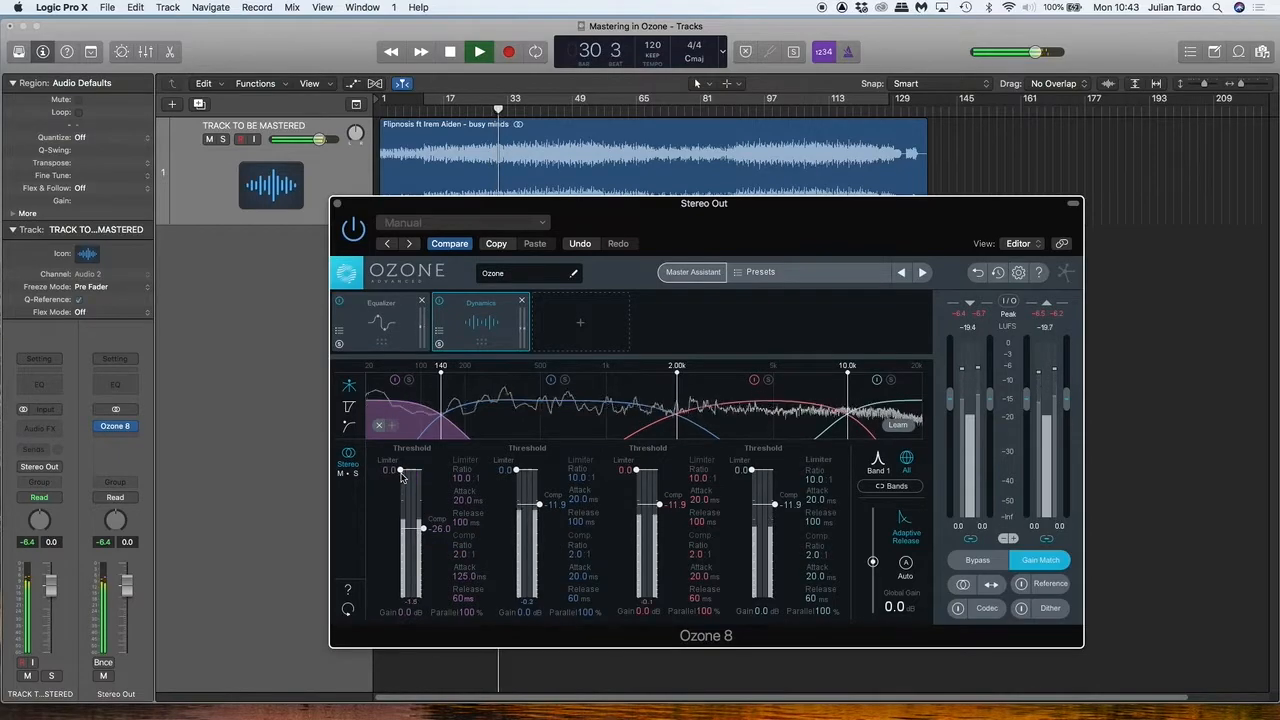
key(space)
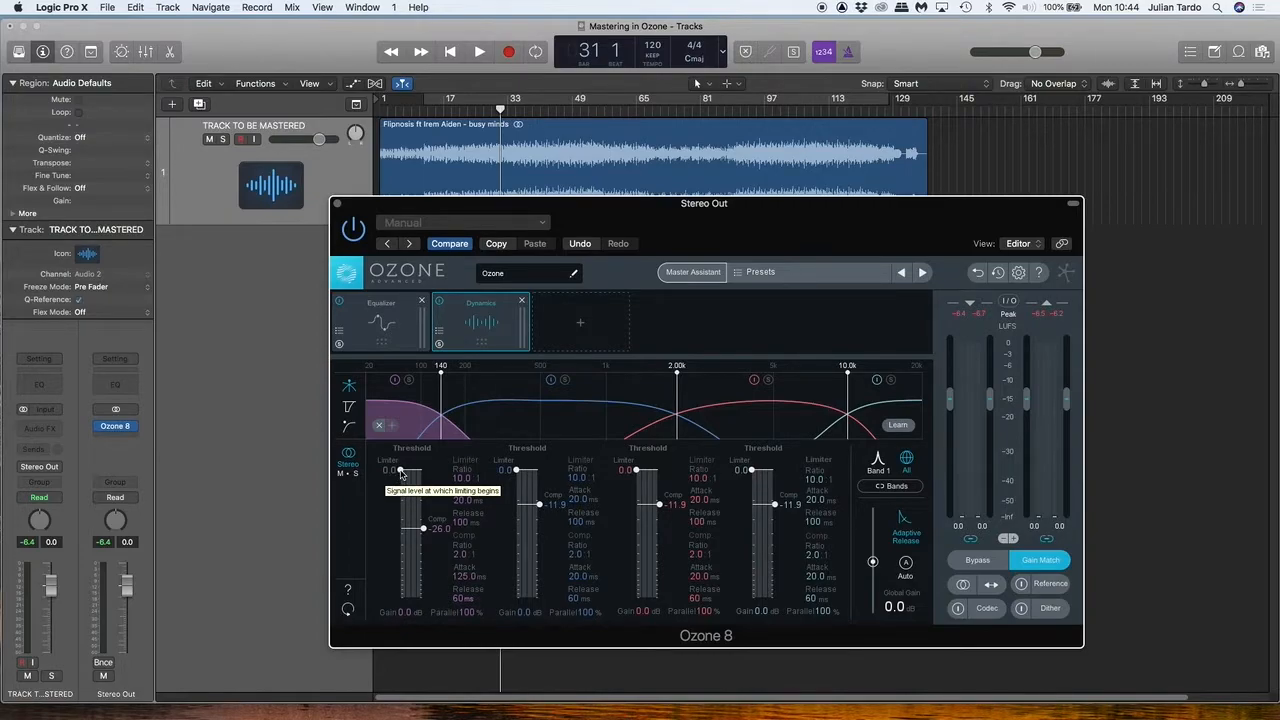
Resume playback, lower band 1's limiter threshold to about -11.9 dB, and compare the processing against bypass.
key(space)
drag(400, 471, 405, 503)
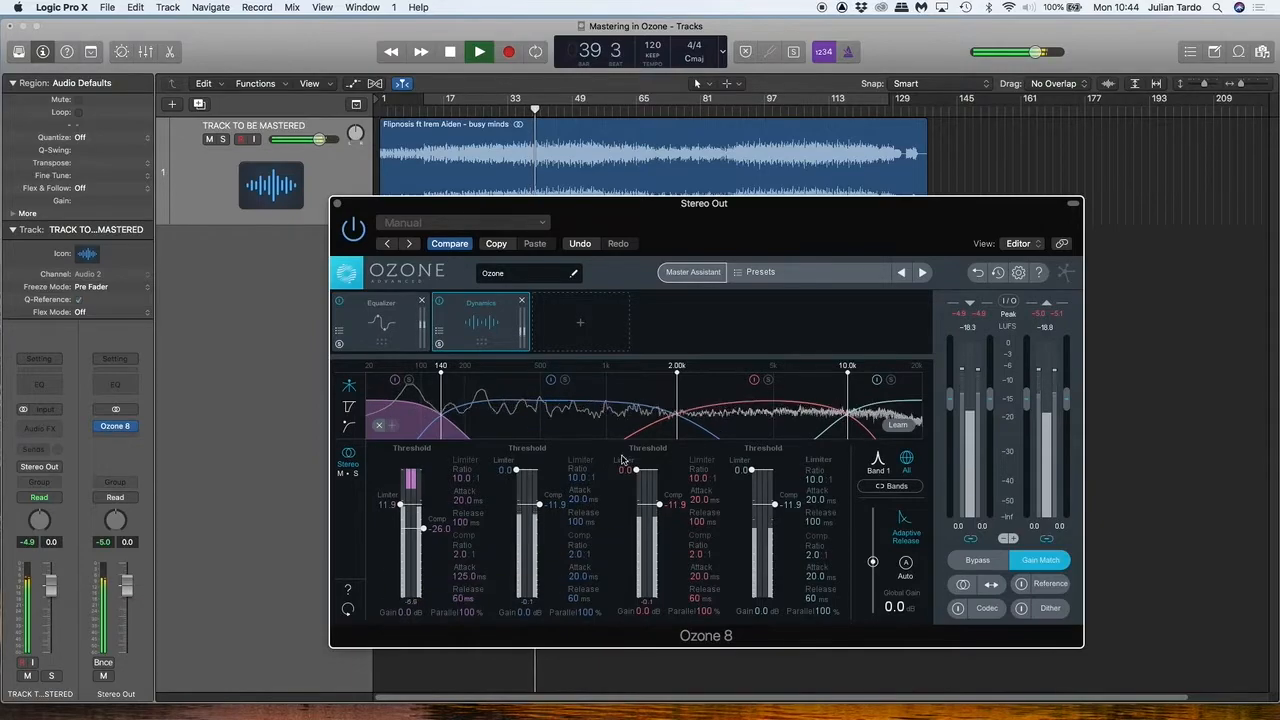
click(982, 566)
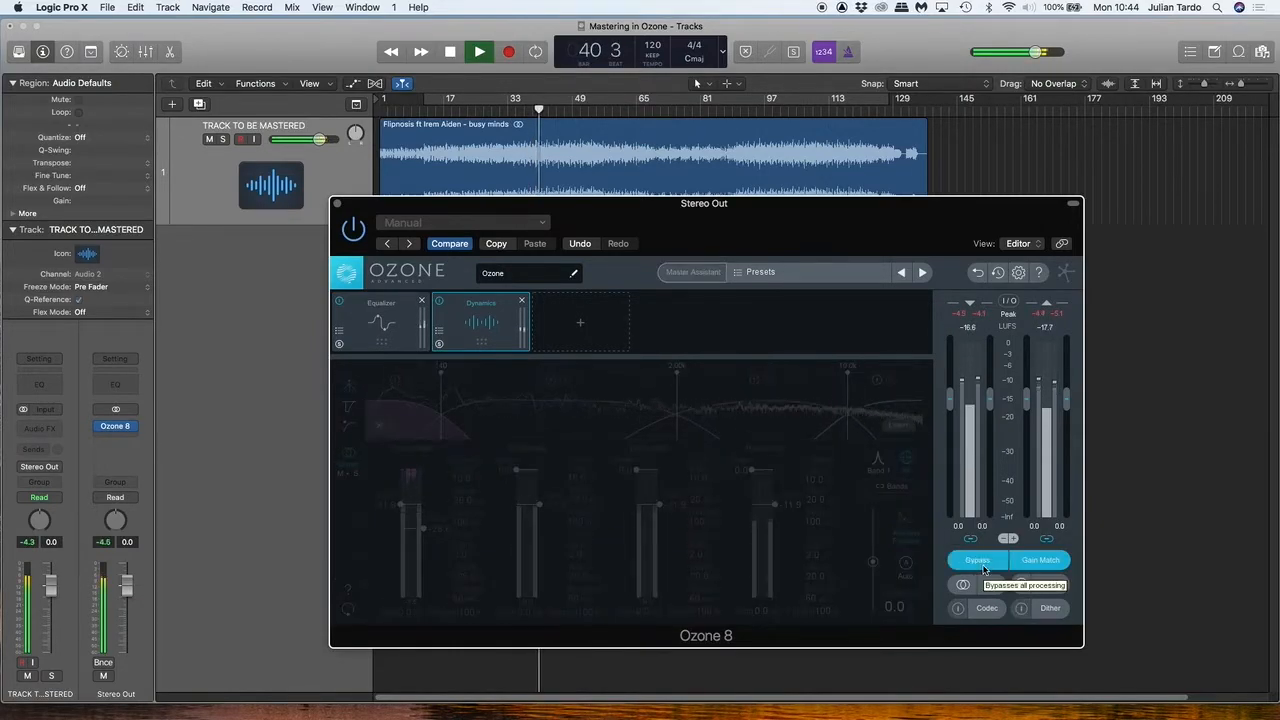
click(982, 563)
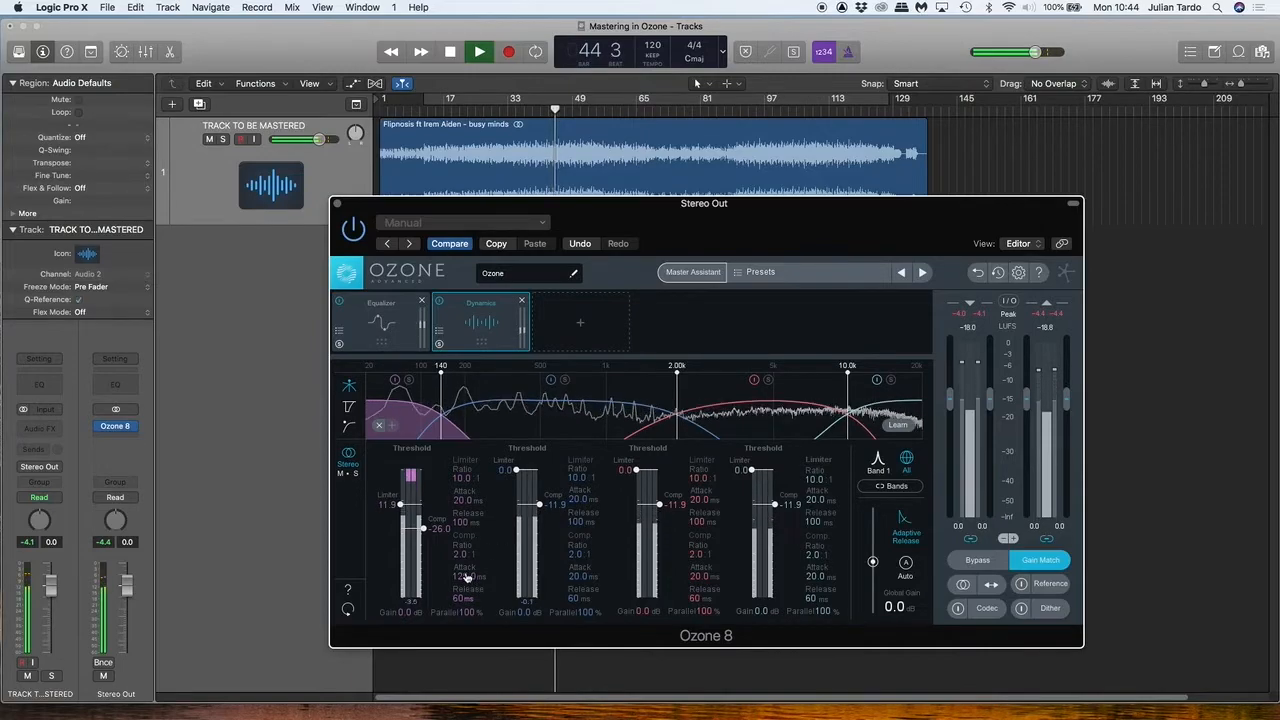
Set band 2's compressor to a -21 dB threshold, 1.8:1 ratio, 118 ms attack and 70 ms release.
drag(576, 577, 574, 522)
drag(570, 597, 576, 601)
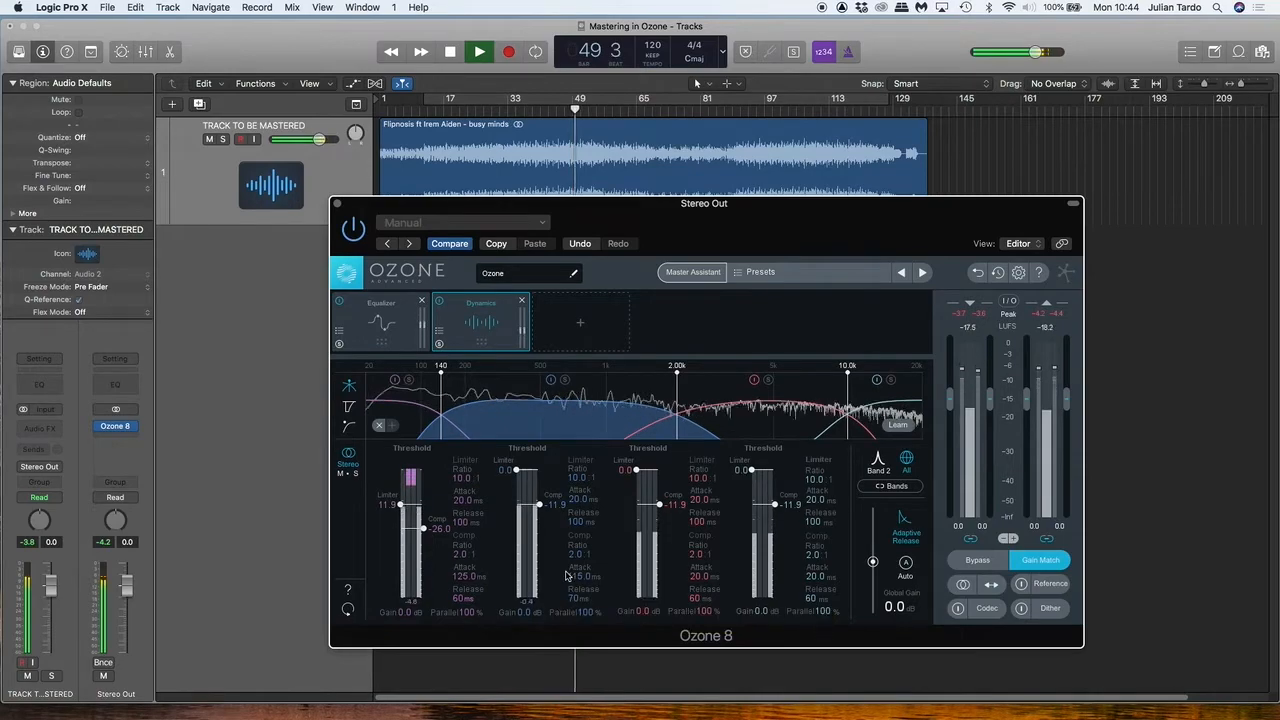
drag(580, 577, 576, 560)
drag(538, 508, 543, 530)
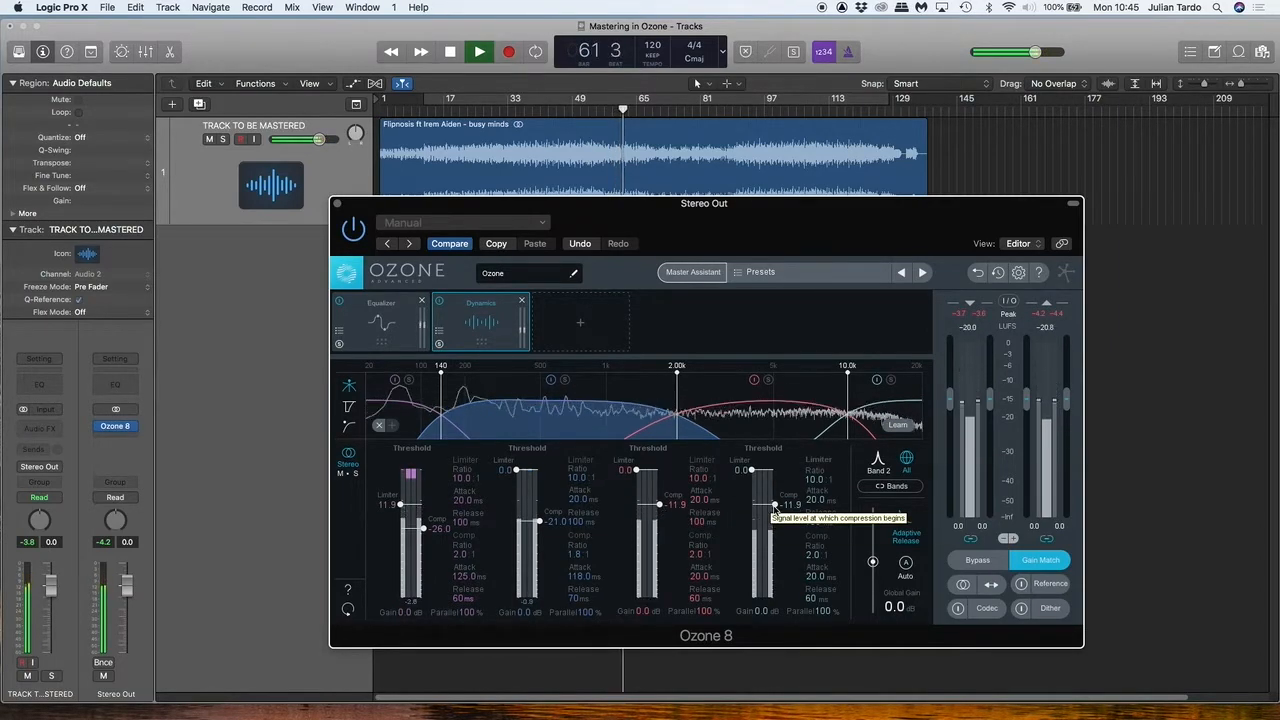
Set the compressors to -33.5 dB threshold at 1.6:1 on band 4 and -40.3 dB at 1.3:1 on band 3, and stop playback.
drag(775, 508, 775, 525)
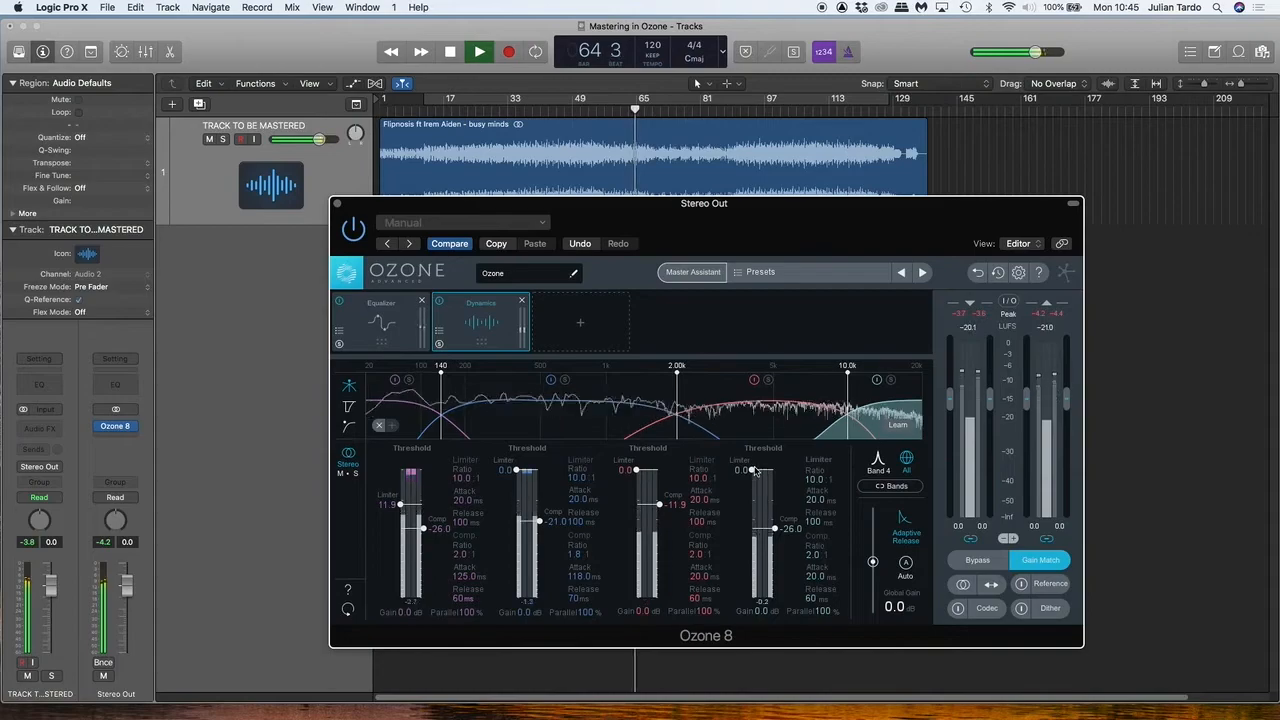
mouse_move(775, 531)
mouse_down()
mouse_move(818, 564)
mouse_move(776, 544)
mouse_up()
drag(701, 568, 700, 563)
drag(660, 507, 665, 546)
key(space)
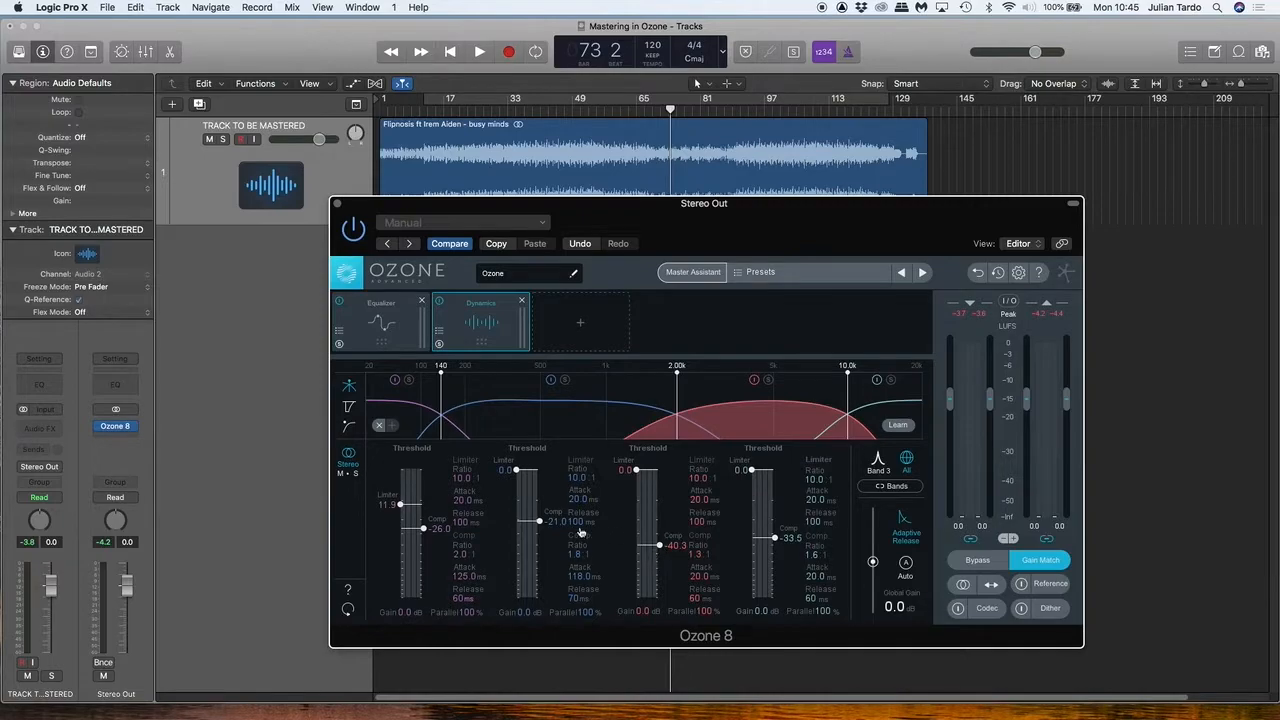
Play from around bar 26, set band 3's compressor threshold to about -38.4 dB, compare against bypass, and stop playback.
key(space)
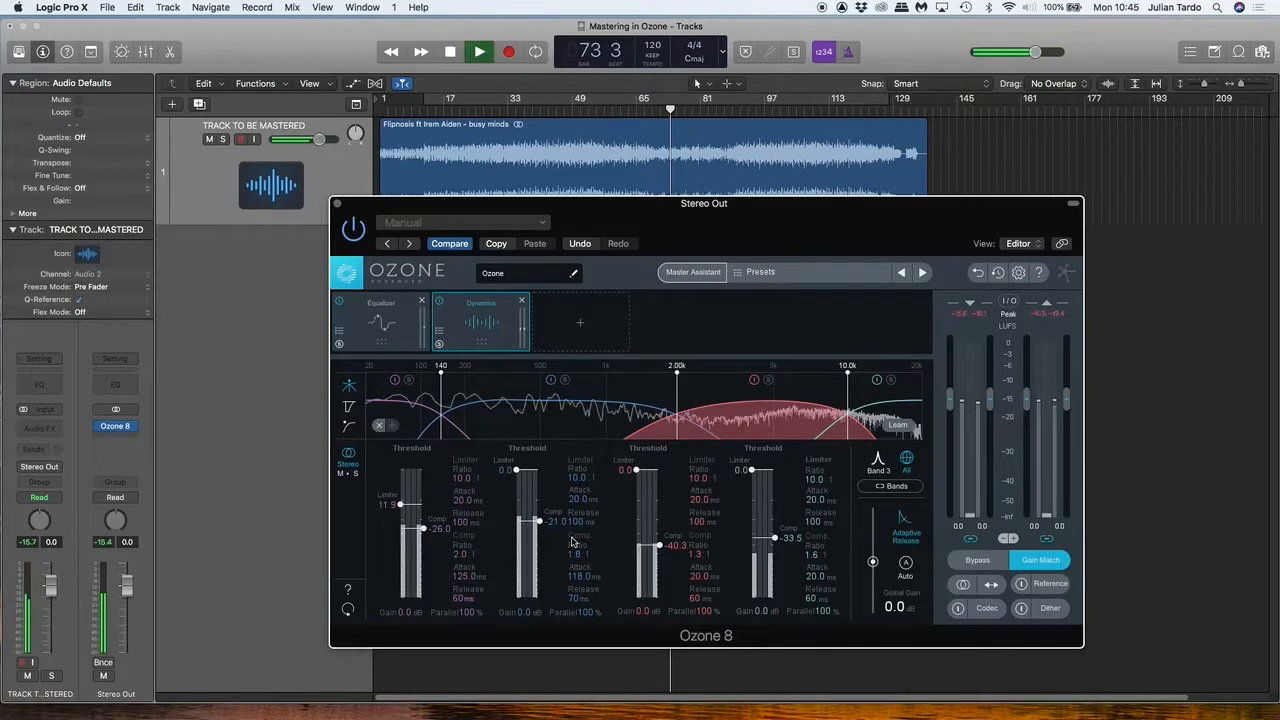
click(480, 107)
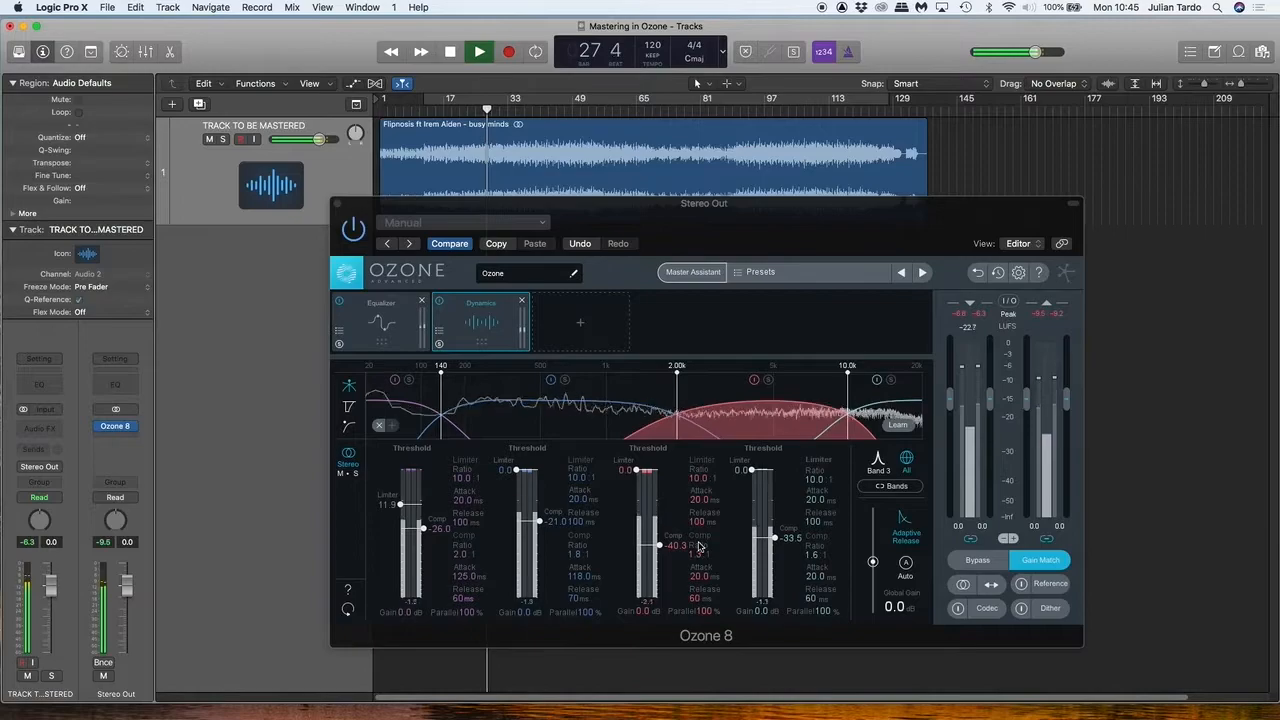
click(658, 543)
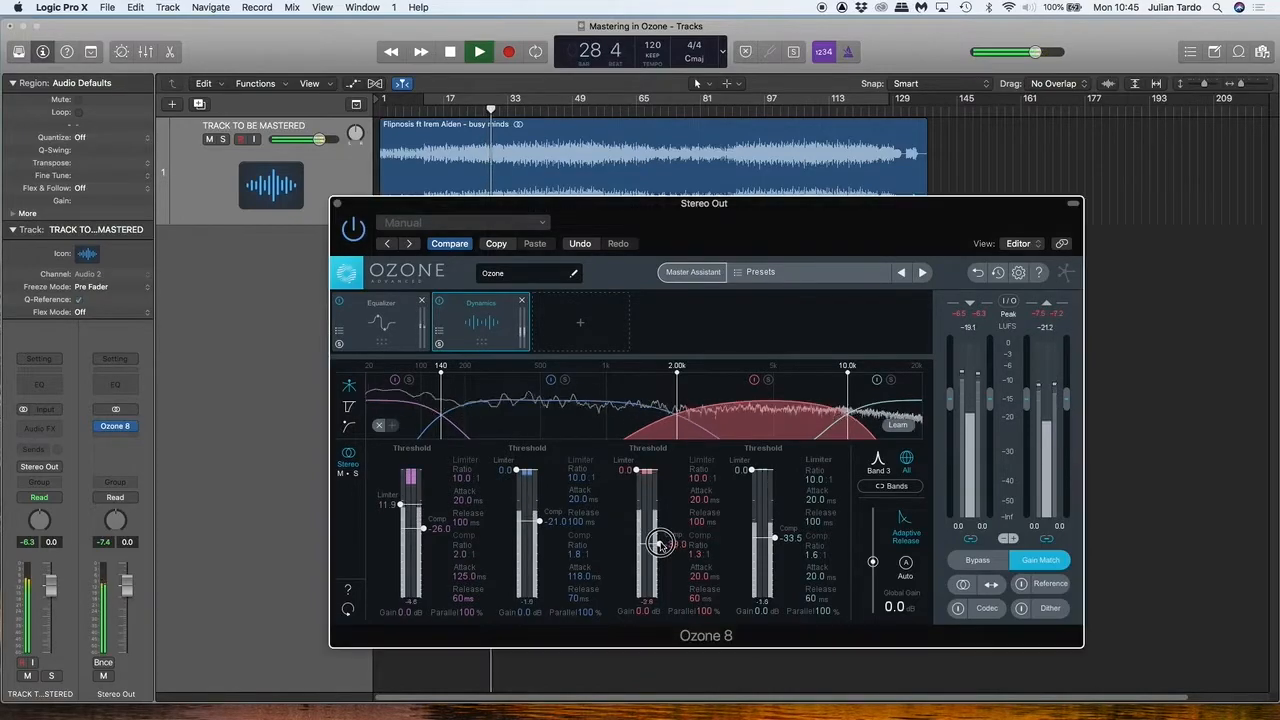
click(989, 563)
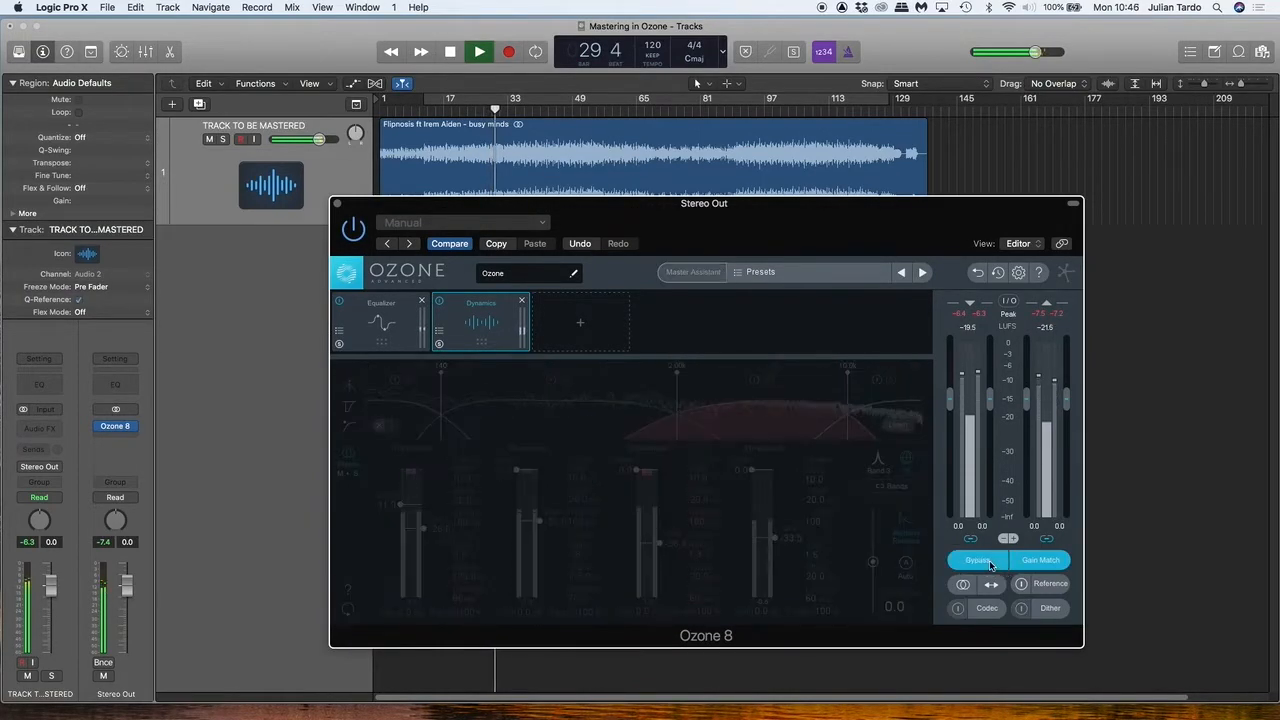
click(989, 562)
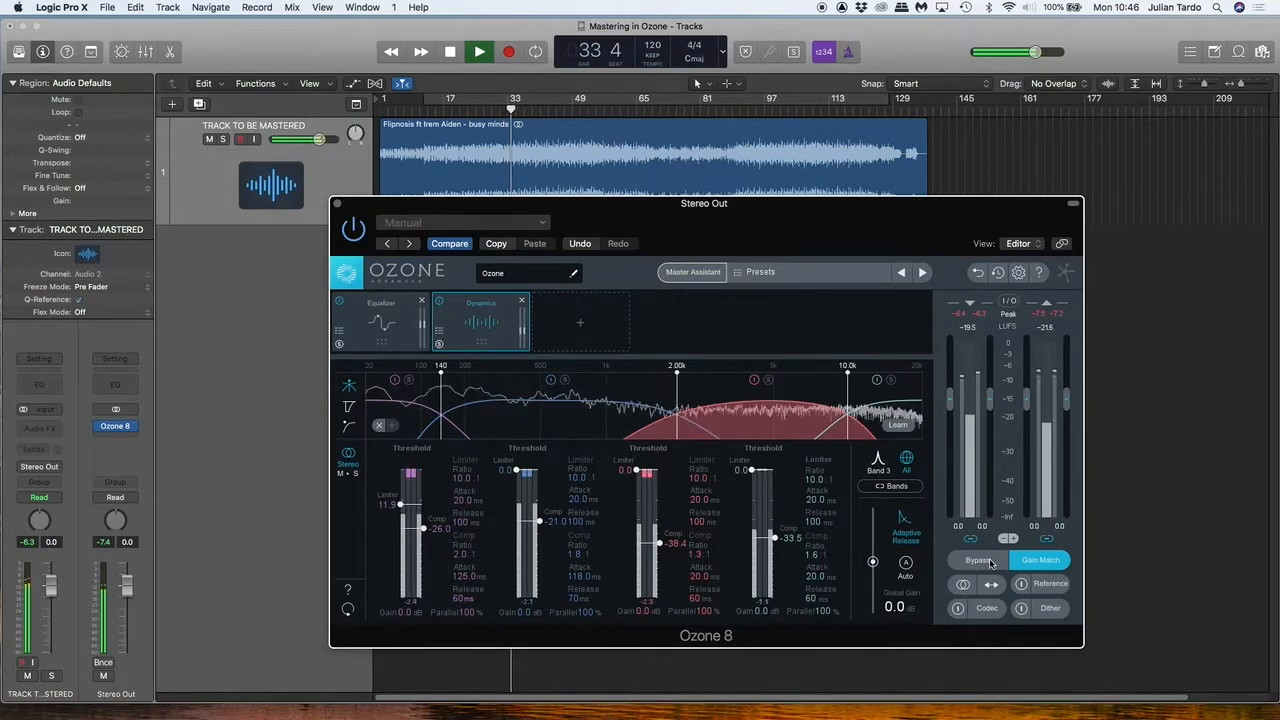
key(space)
Add an Exciter module after Dynamics and play the track briefly through it.
click(582, 328)
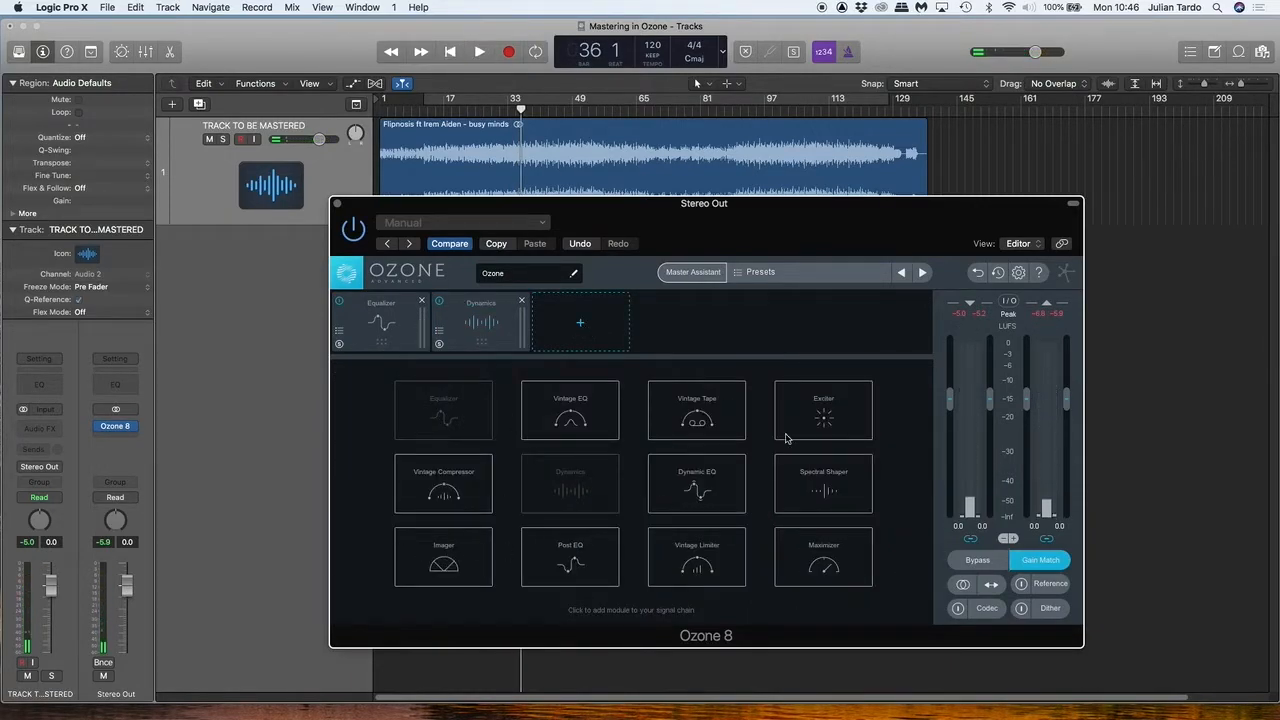
click(824, 422)
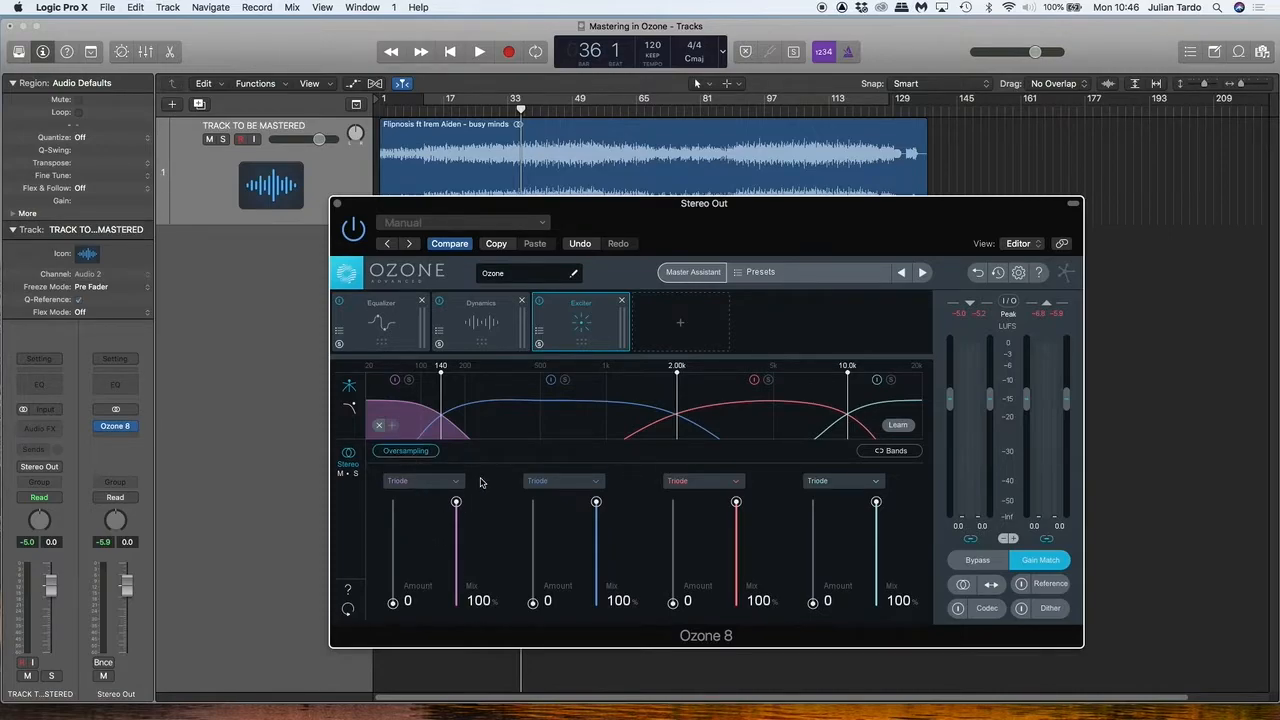
key(space)
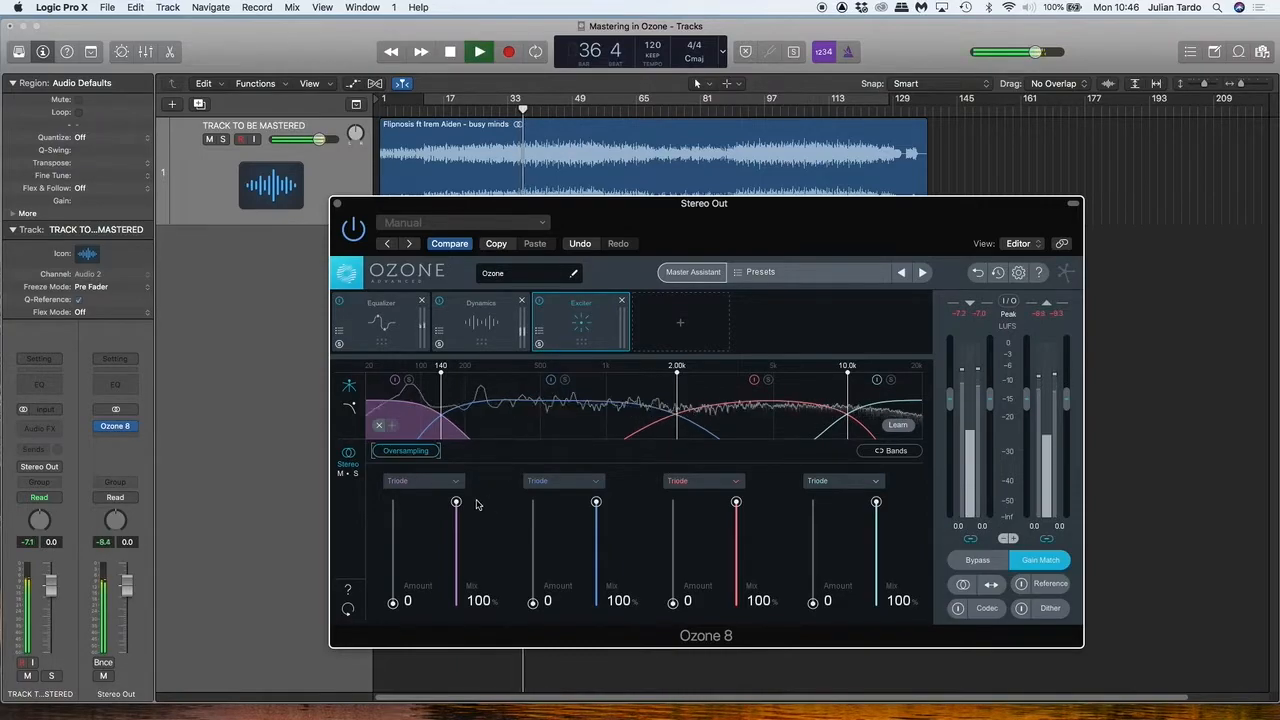
key(space)
Look through the Exciter's saturation modes for band 1 and set it to Tube.
click(453, 482)
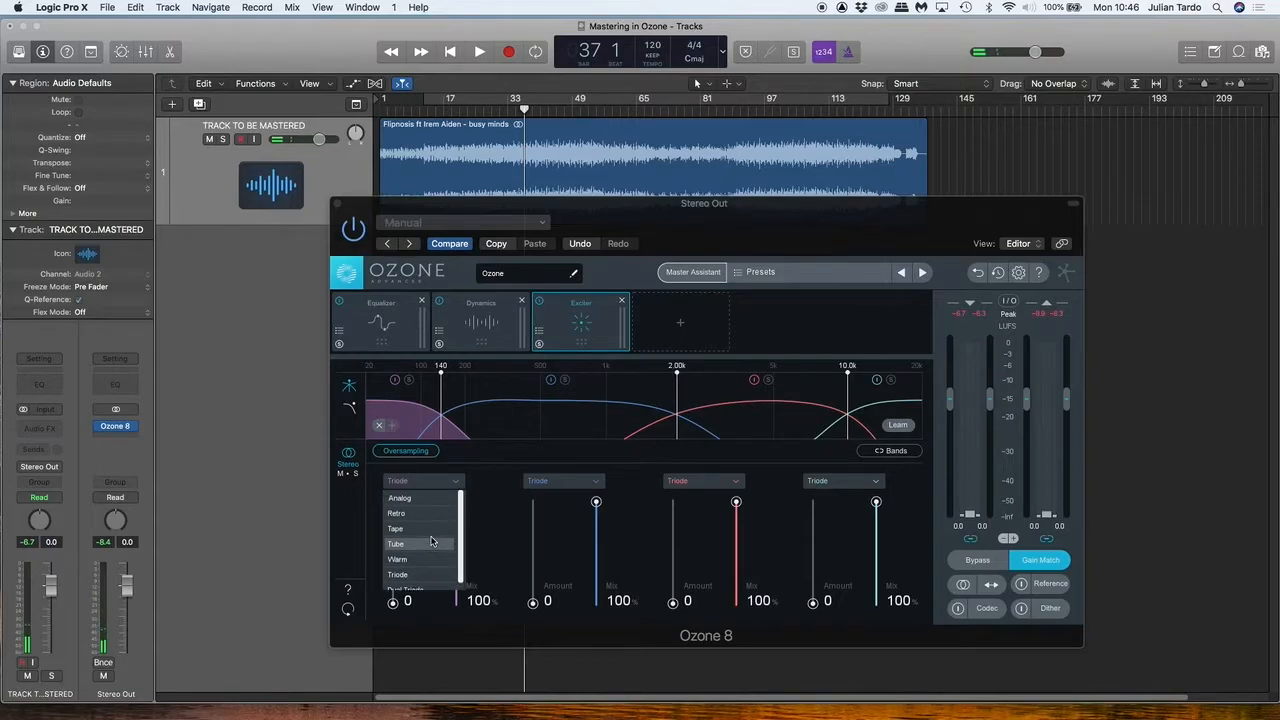
scroll(422, 575, down, 1)
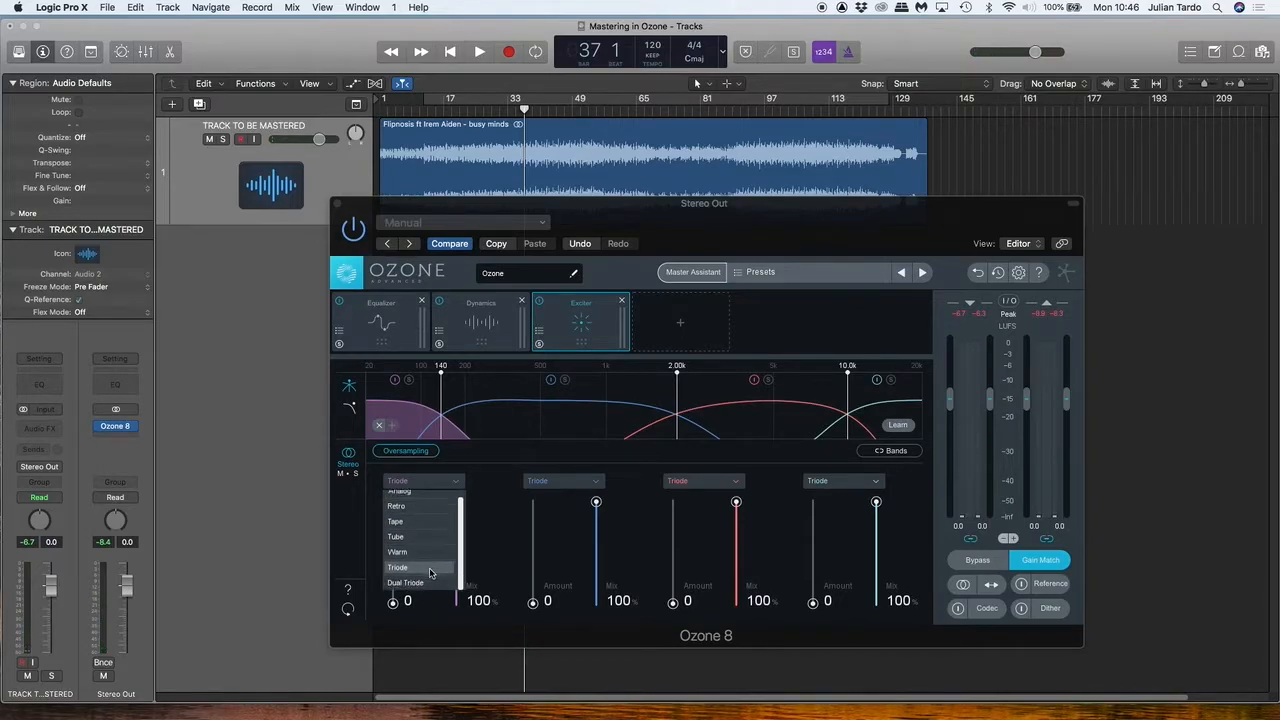
scroll(428, 528, up, 1)
scroll(427, 523, down, 1)
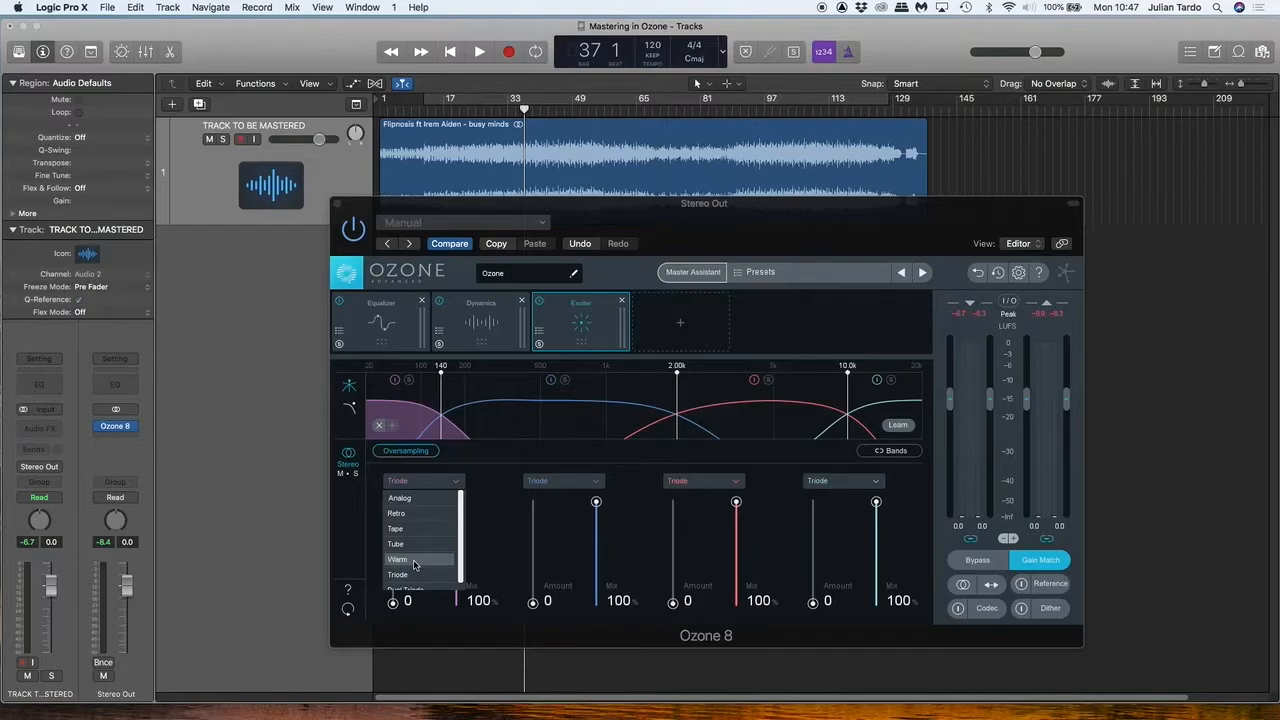
scroll(415, 565, down, 1)
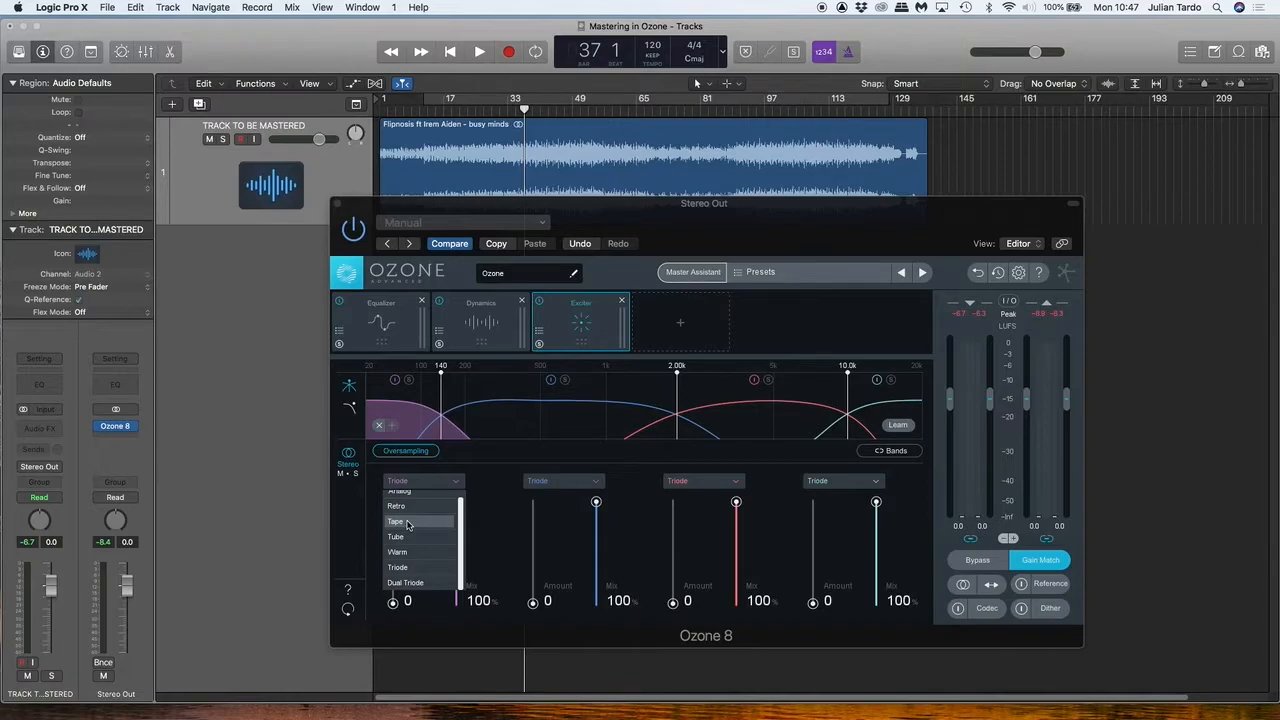
click(403, 537)
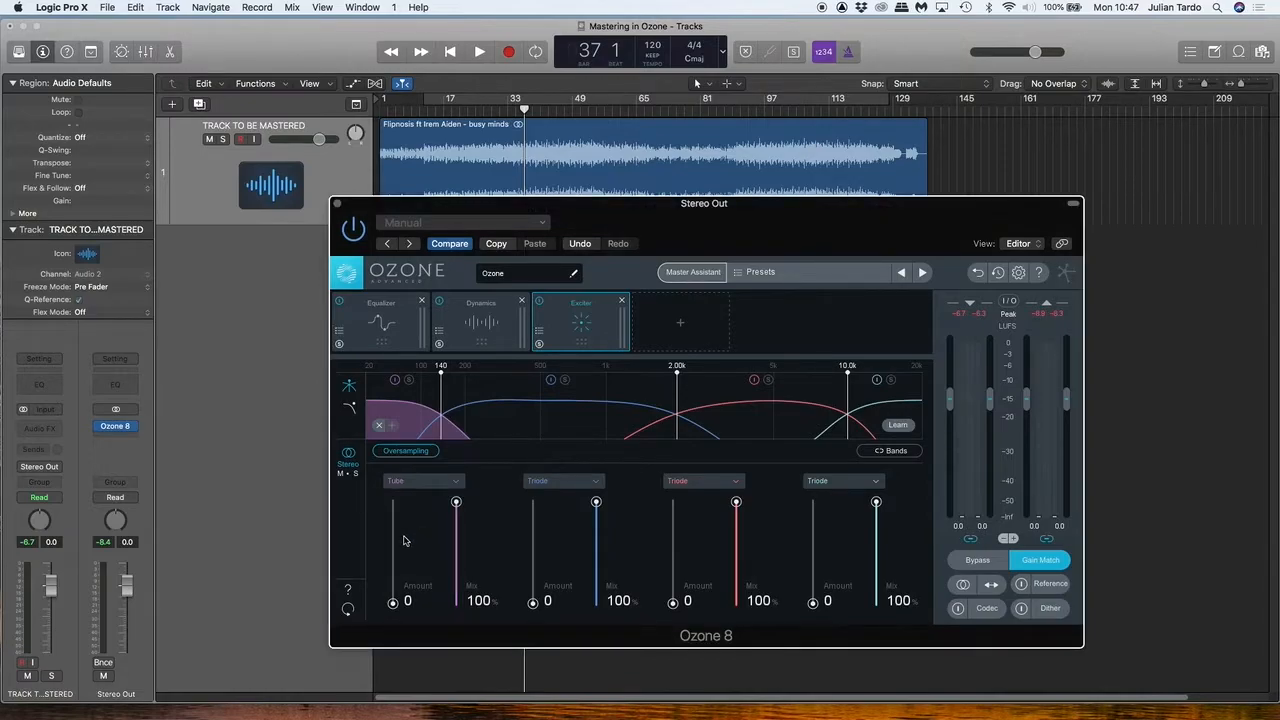
Switch the Exciter to Mid/Side and set the Side channel's band 3 to Tube with an amount of 5.0 during playback.
click(345, 473)
click(345, 547)
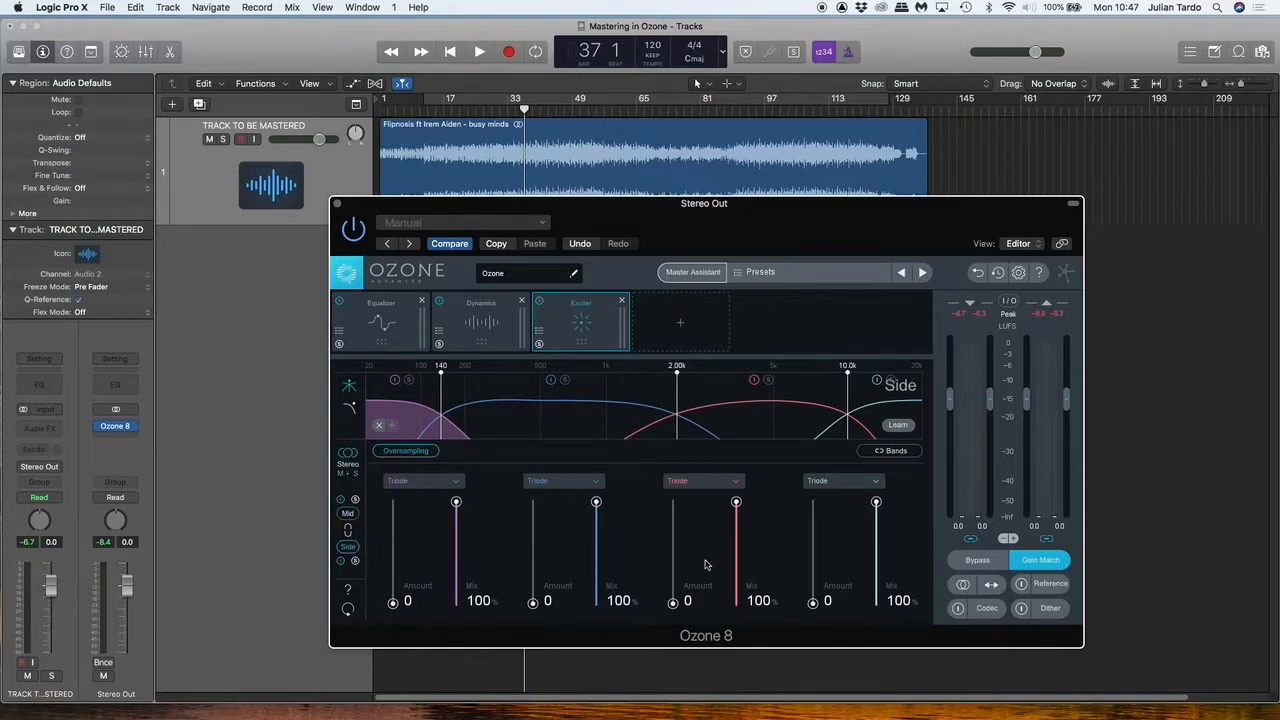
click(689, 487)
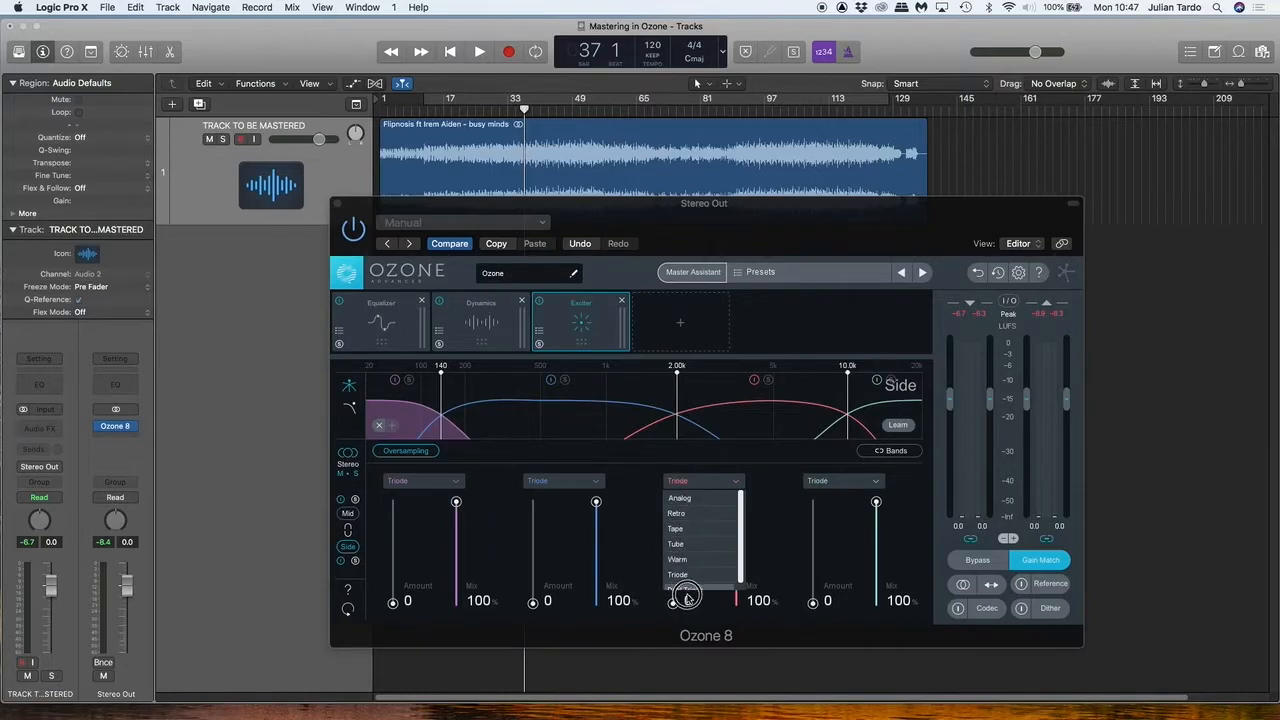
click(685, 540)
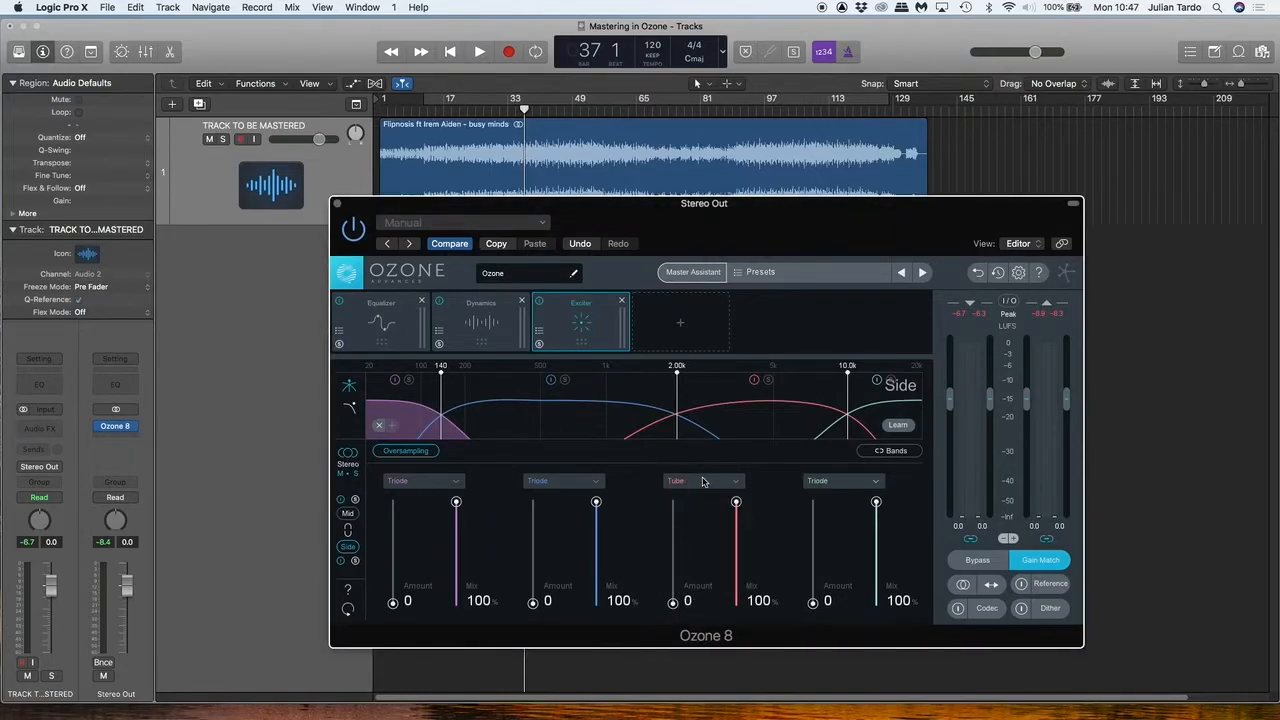
key(space)
drag(673, 602, 677, 570)
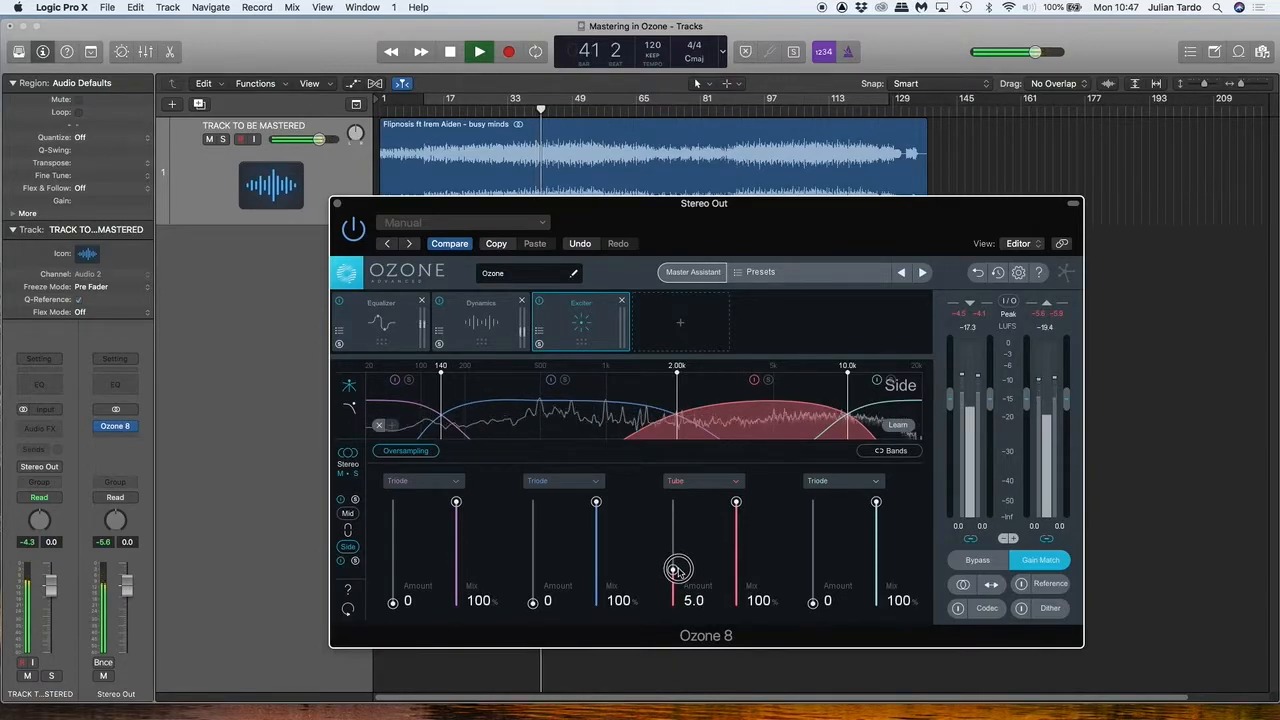
Compare the processing against bypass and raise the Side channel's band 3 exciter amount to 5.4.
click(977, 561)
click(977, 561)
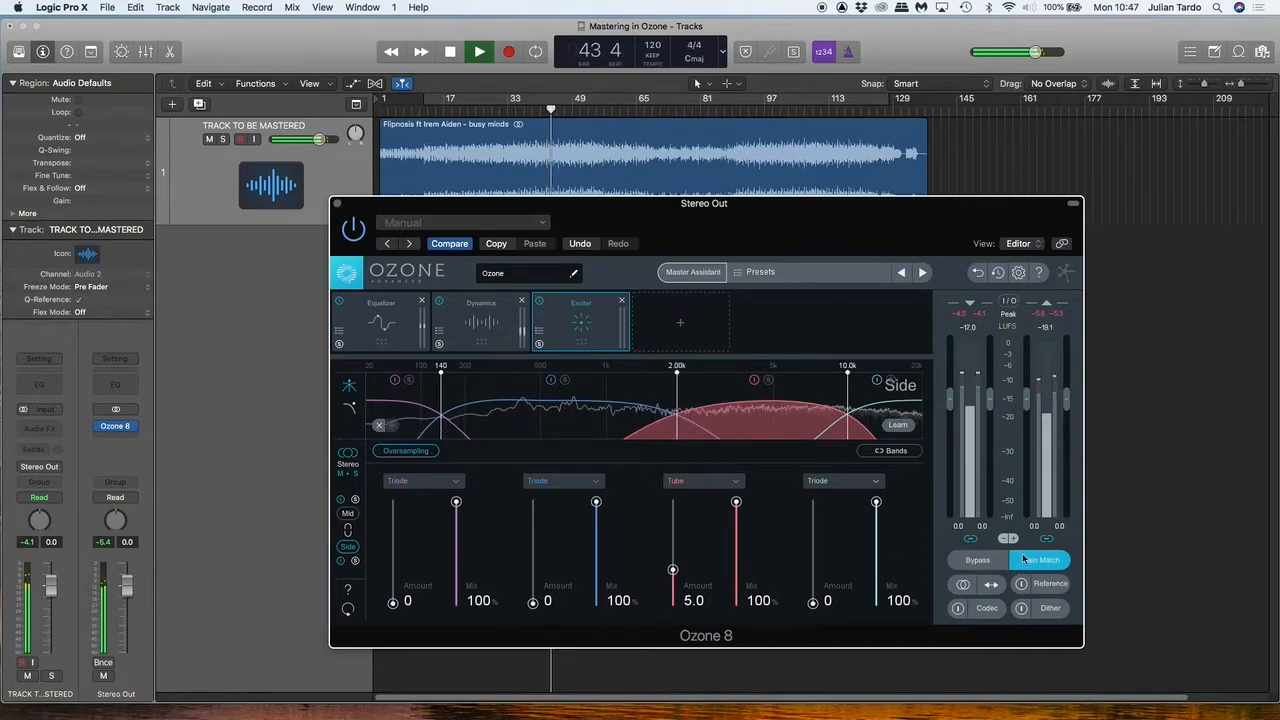
click(977, 561)
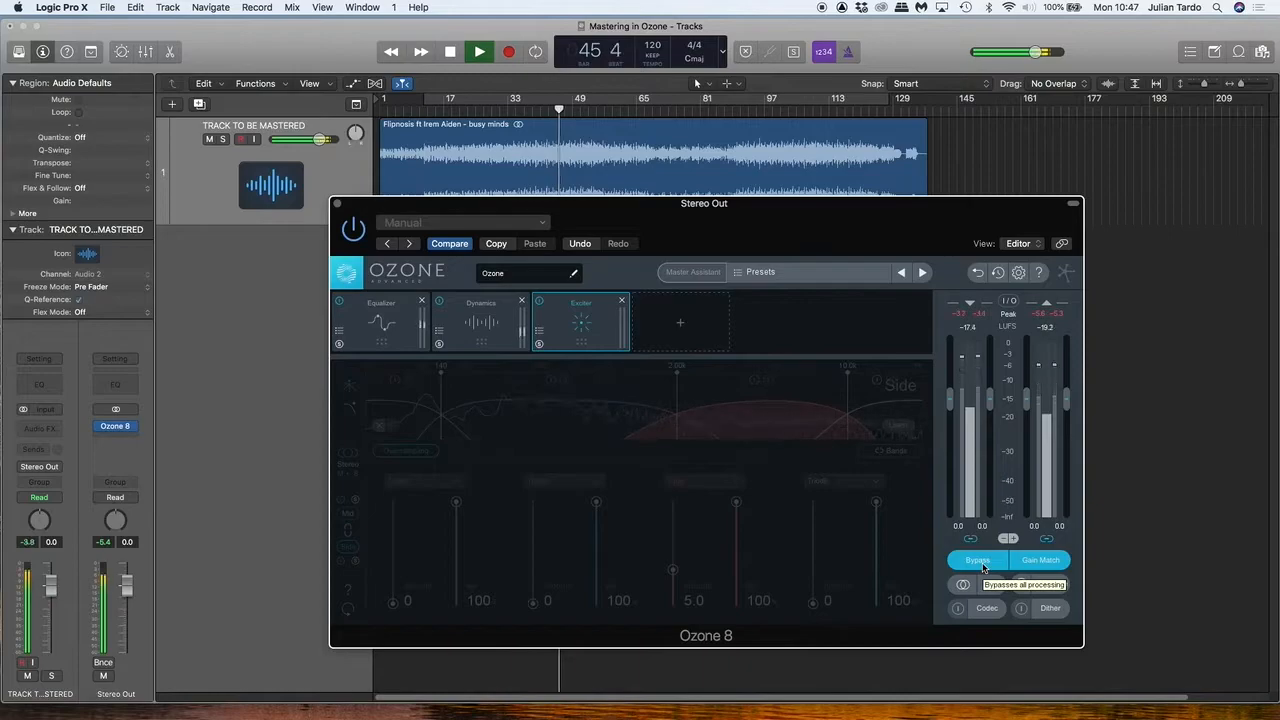
click(978, 561)
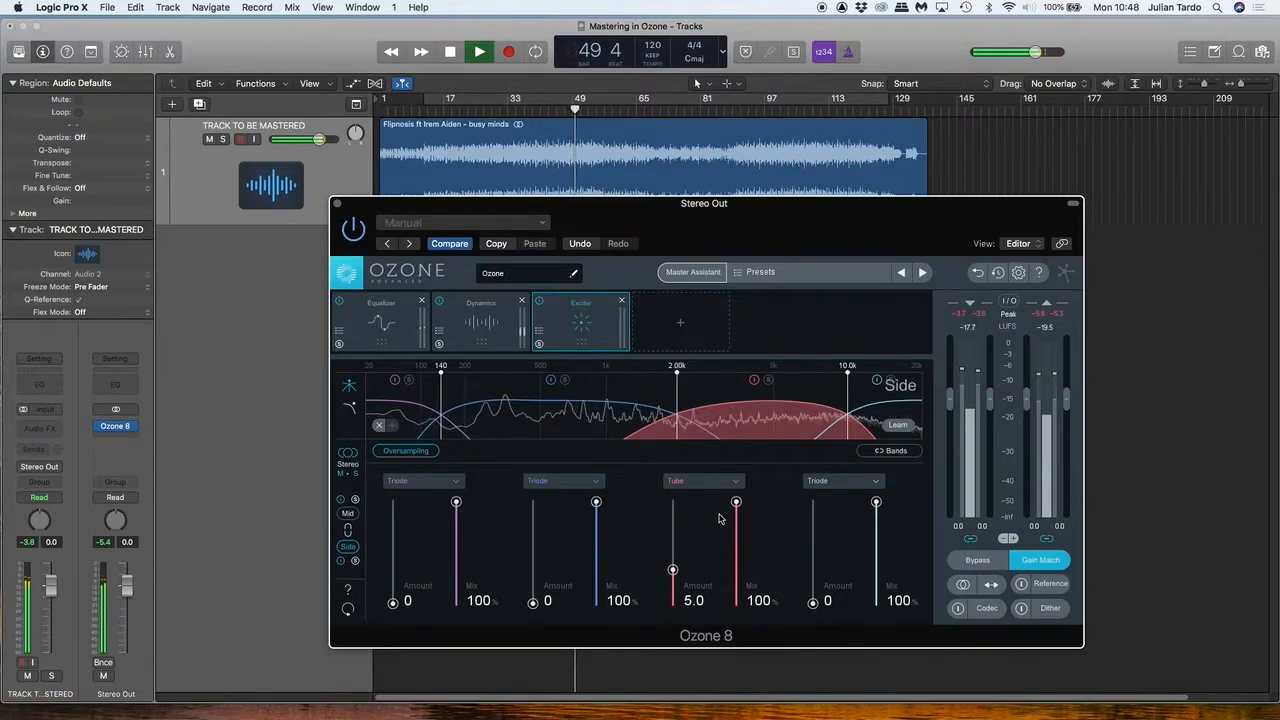
drag(673, 570, 673, 566)
Set the Side channel's band 1 exciter mode to Tape, keeping its amount at 0.
click(400, 483)
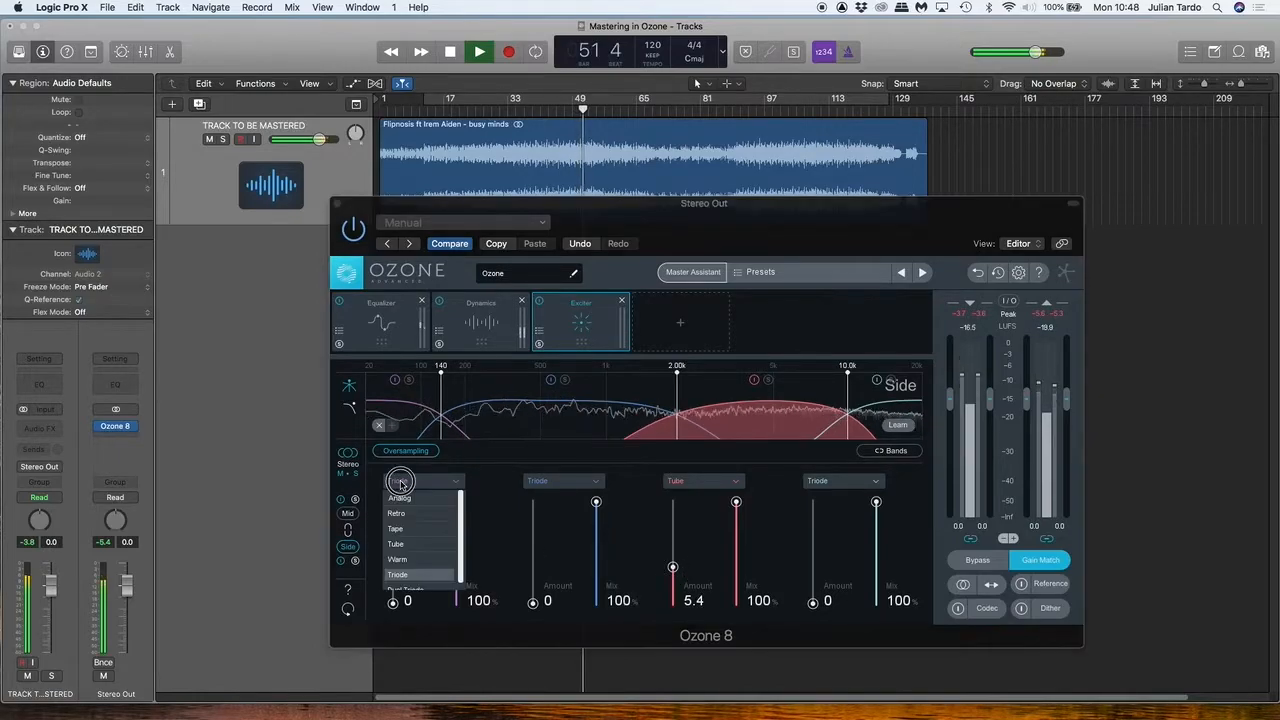
click(397, 528)
drag(392, 605, 401, 629)
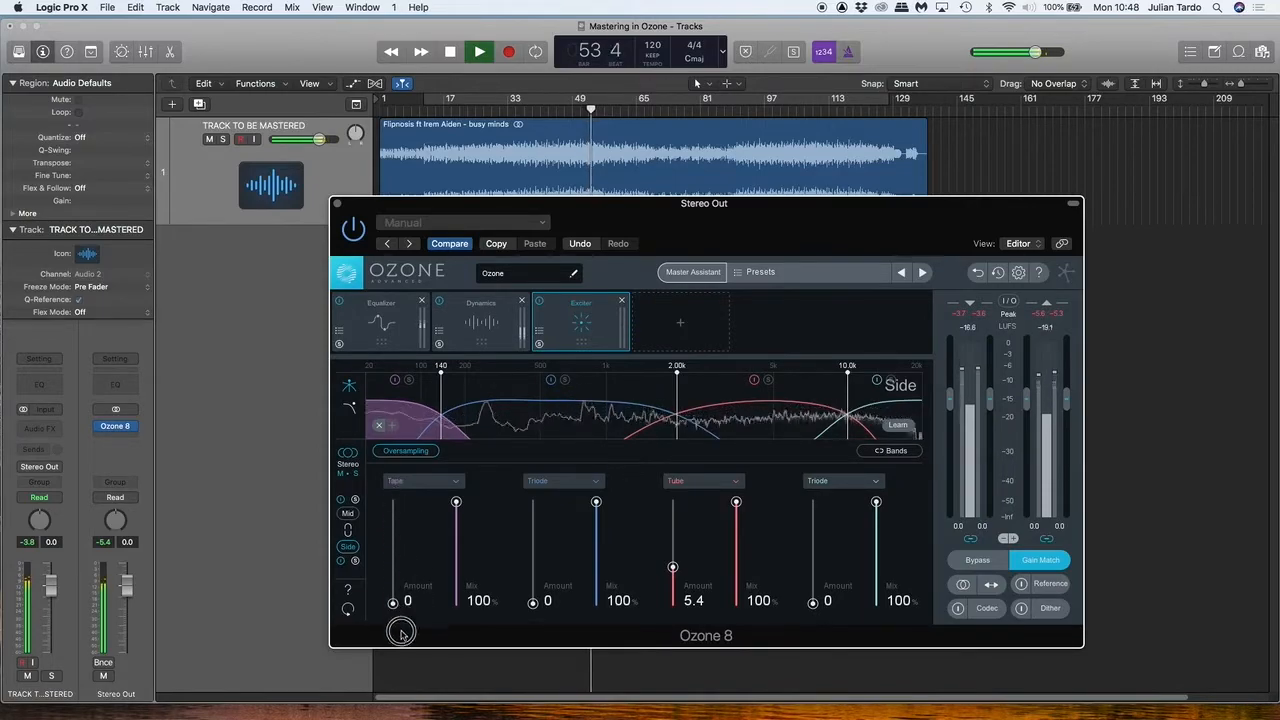
Set the Mid channel's band 1 exciter to Tape with an amount of 13.9.
click(348, 513)
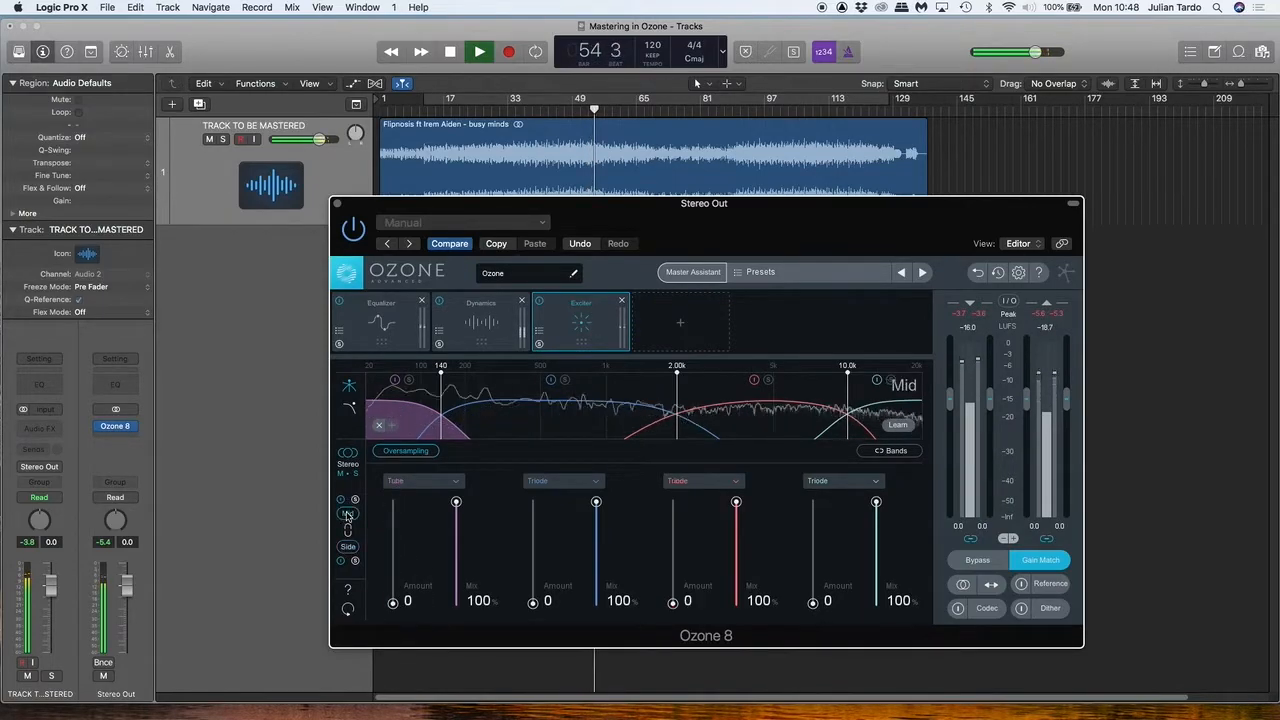
click(426, 478)
click(404, 528)
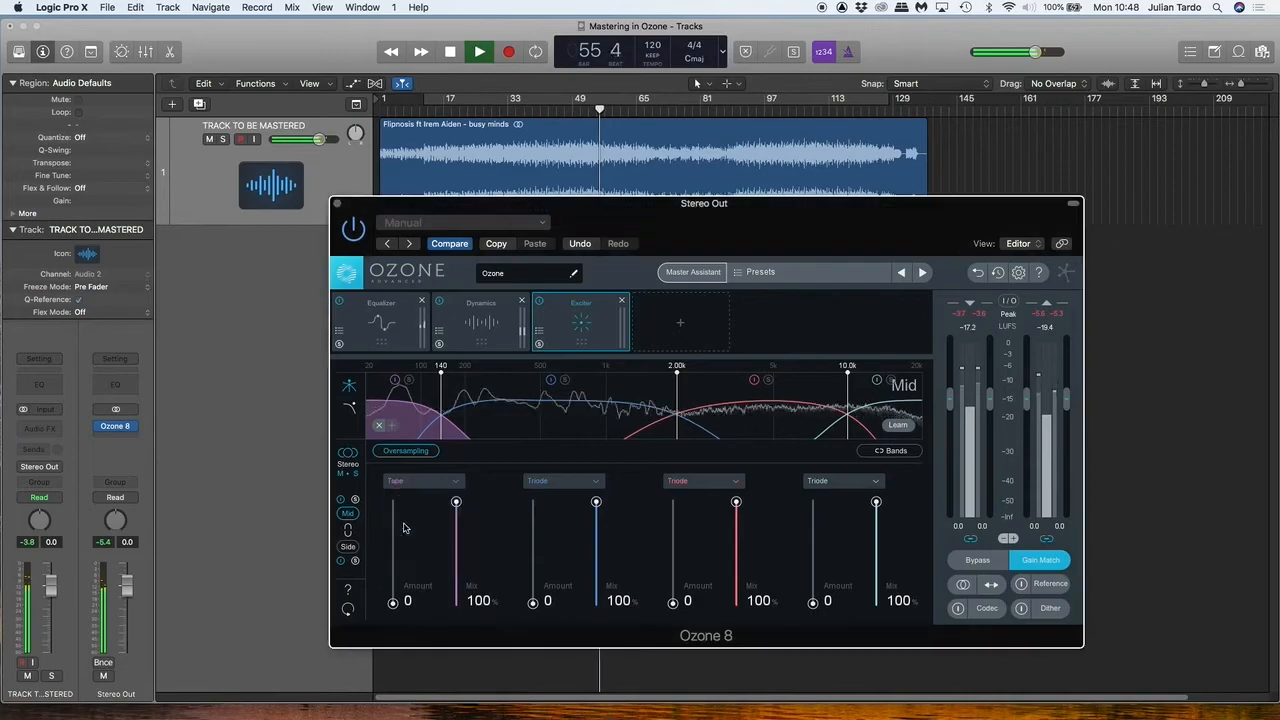
drag(392, 602, 392, 510)
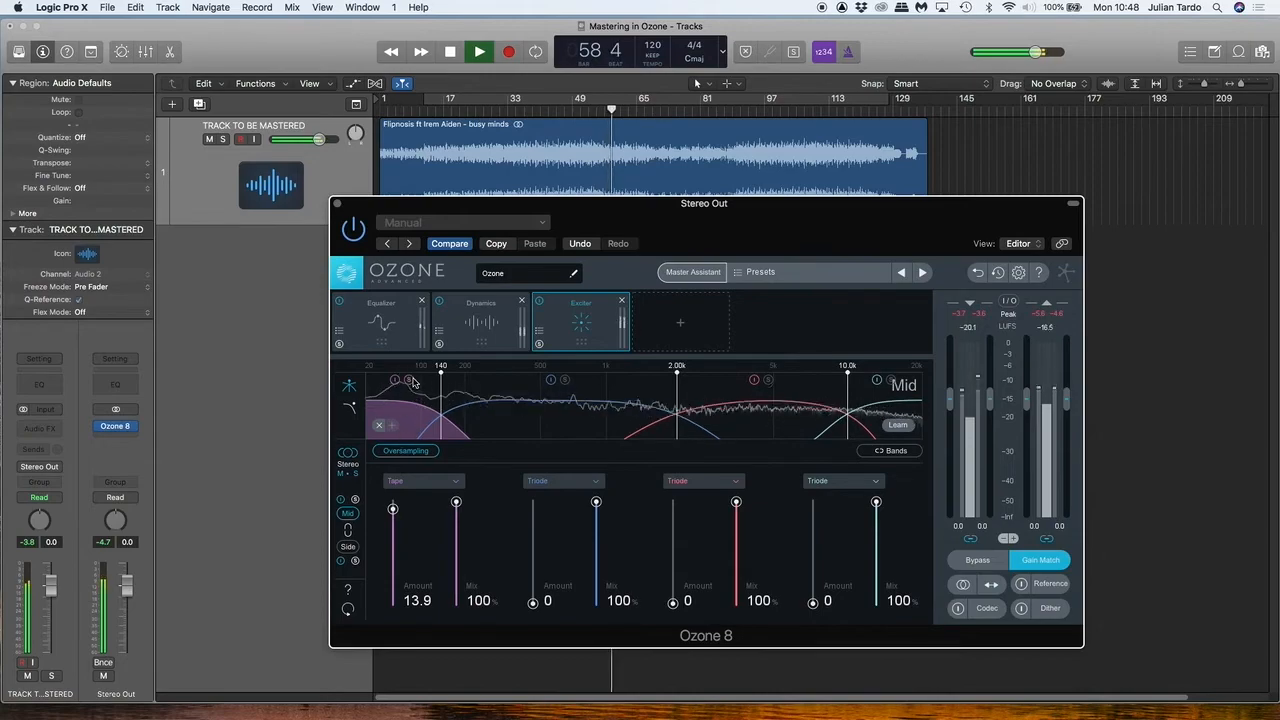
Lower the Mid channel's band 1 exciter mix to 24.2%, comparing the result with the band switched off and on.
mouse_move(456, 506)
mouse_down()
mouse_move(455, 575)
mouse_move(455, 512)
mouse_up()
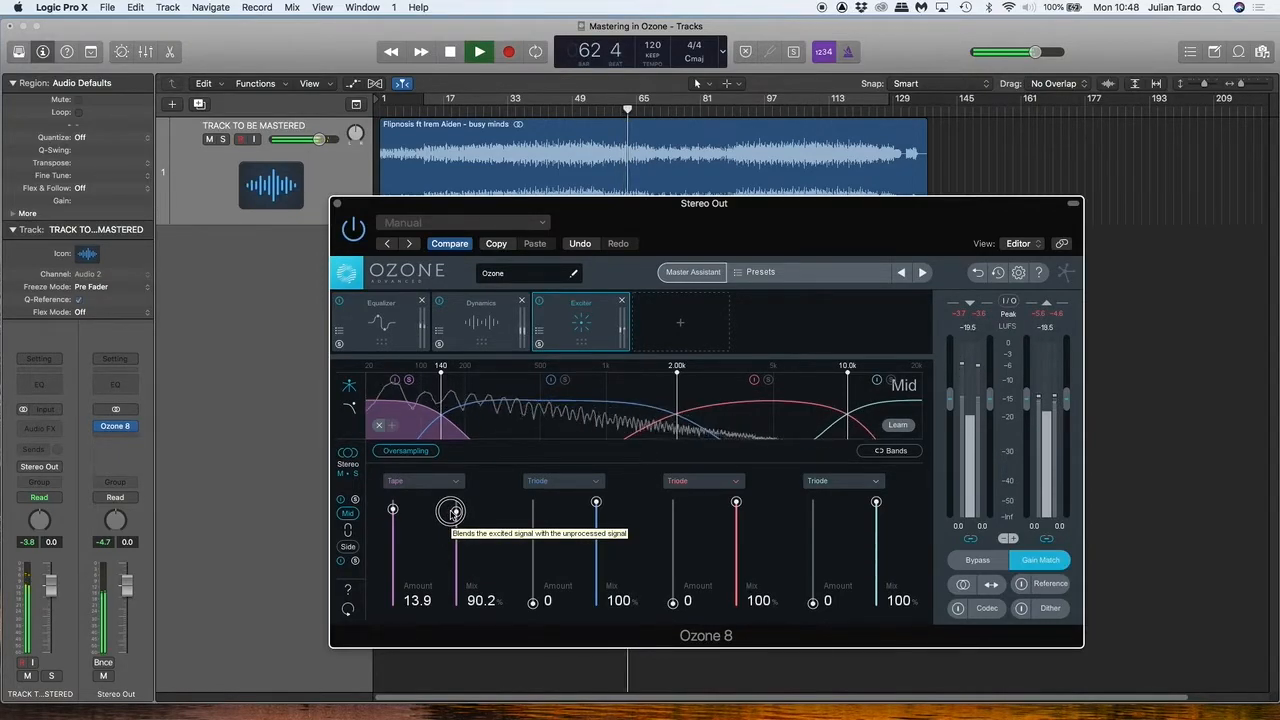
drag(455, 512, 446, 584)
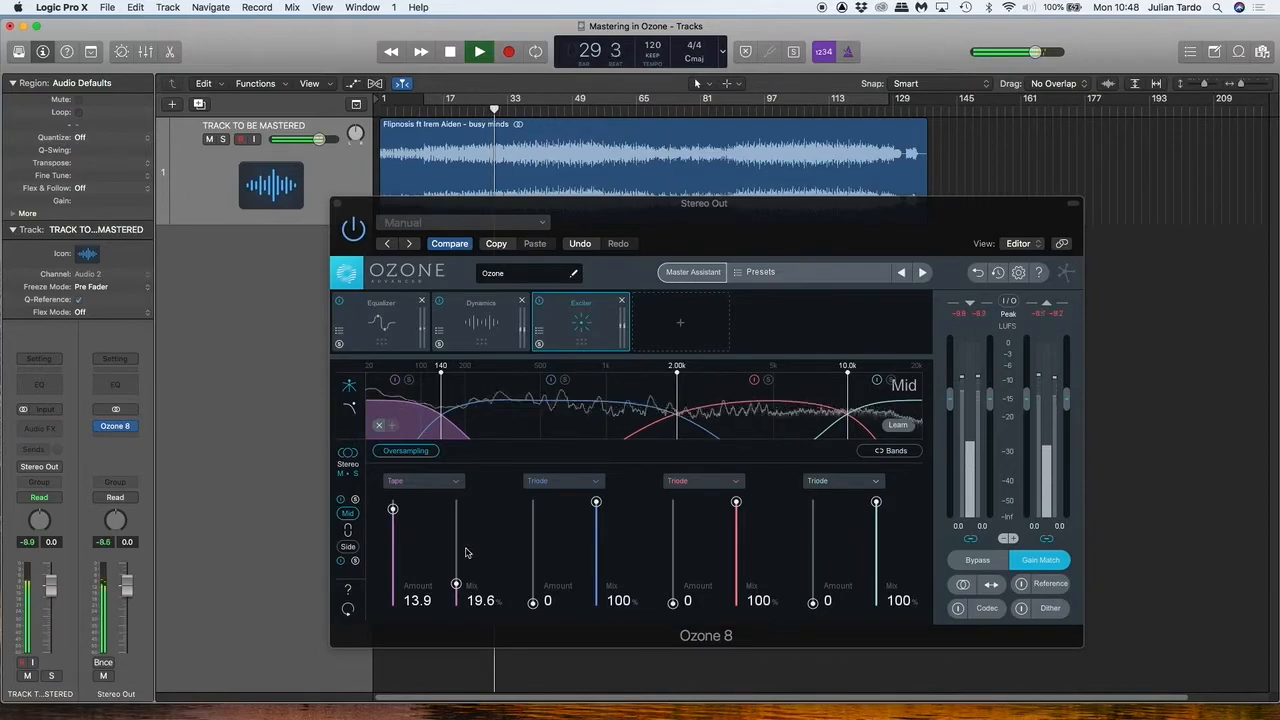
click(394, 383)
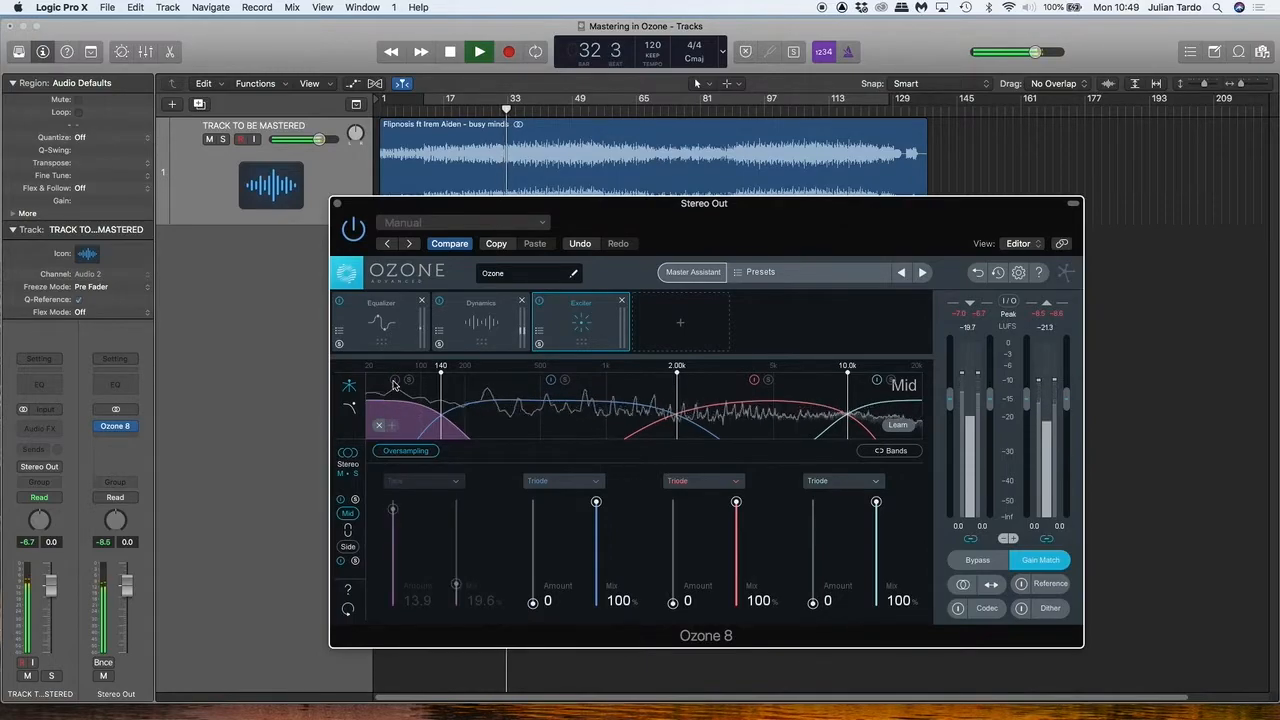
click(394, 383)
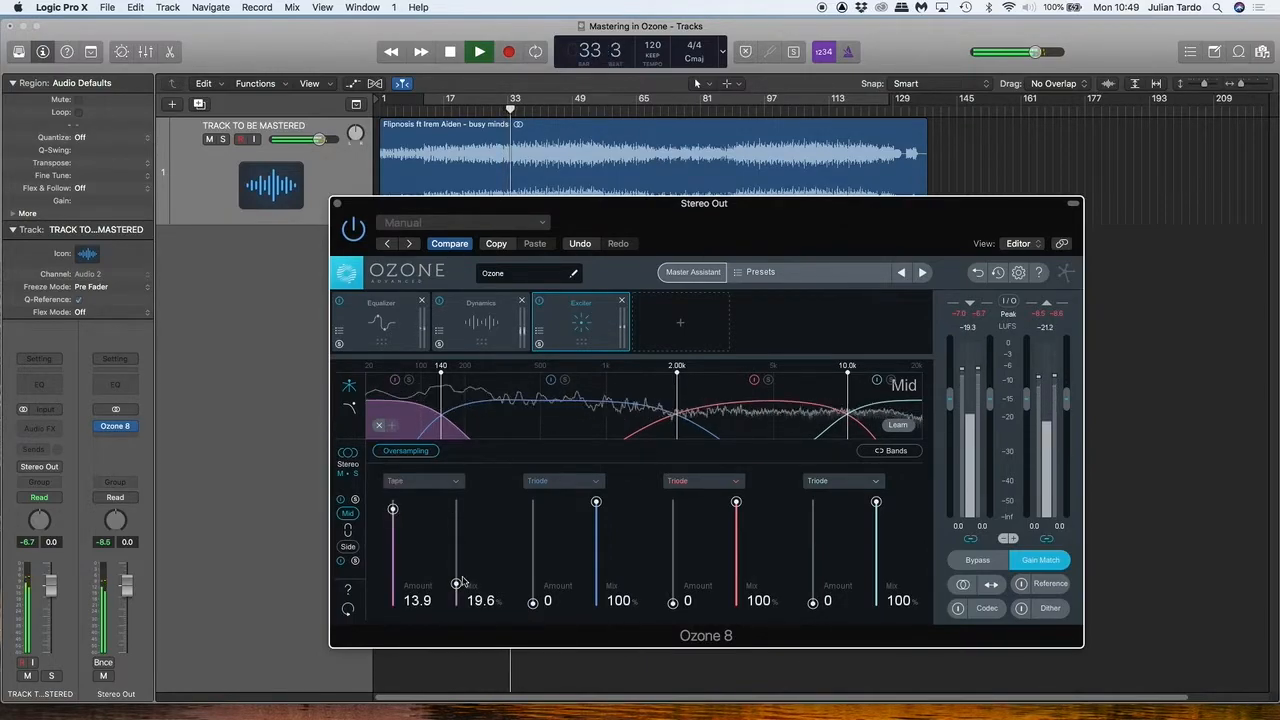
drag(456, 587, 456, 581)
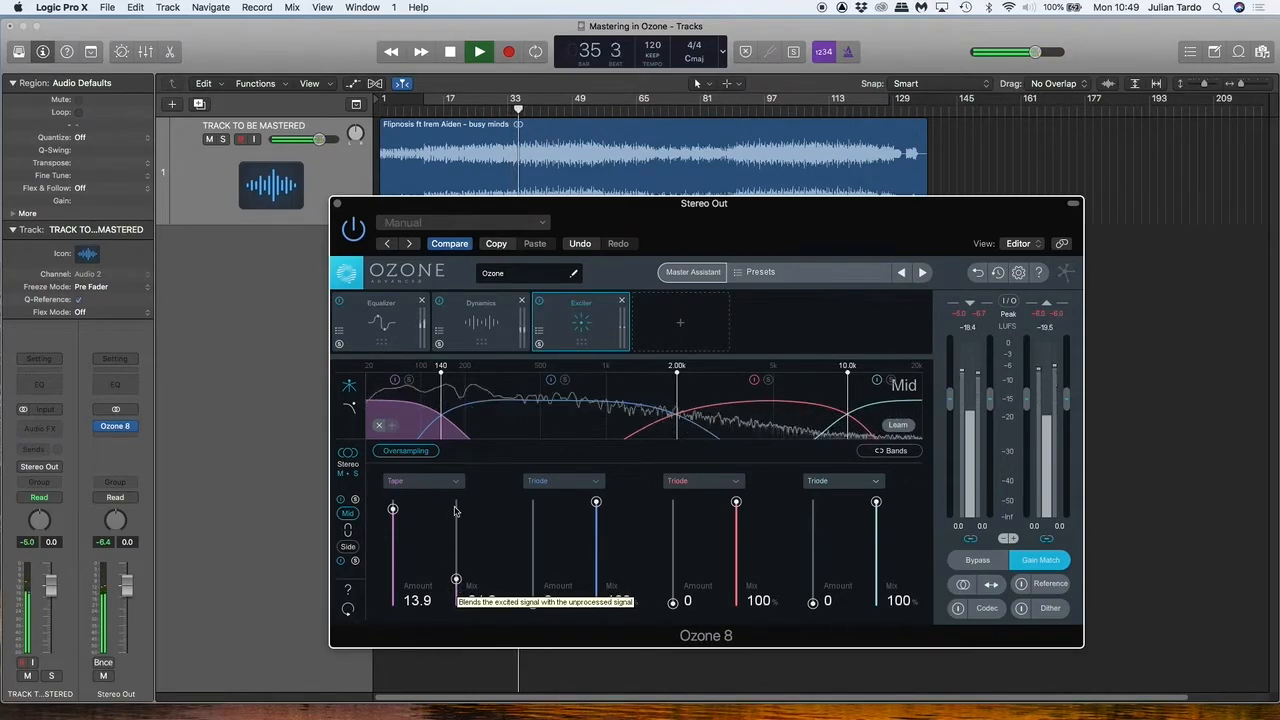
click(394, 383)
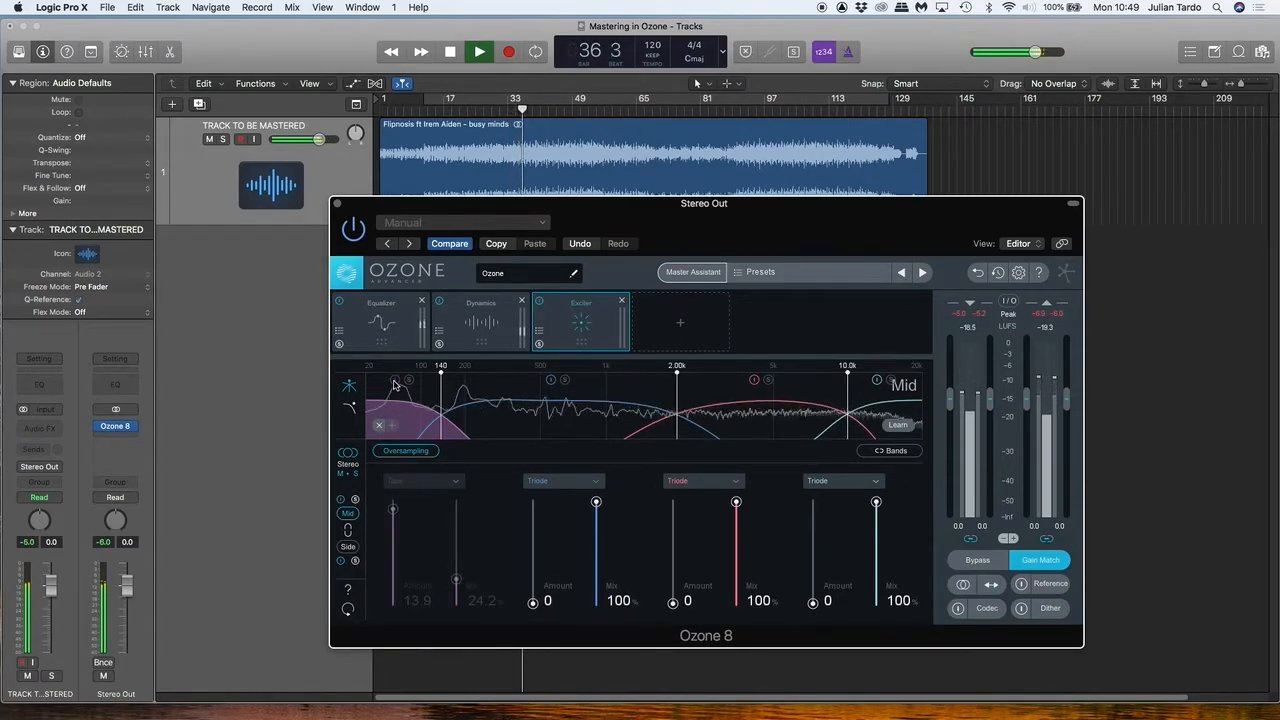
click(394, 383)
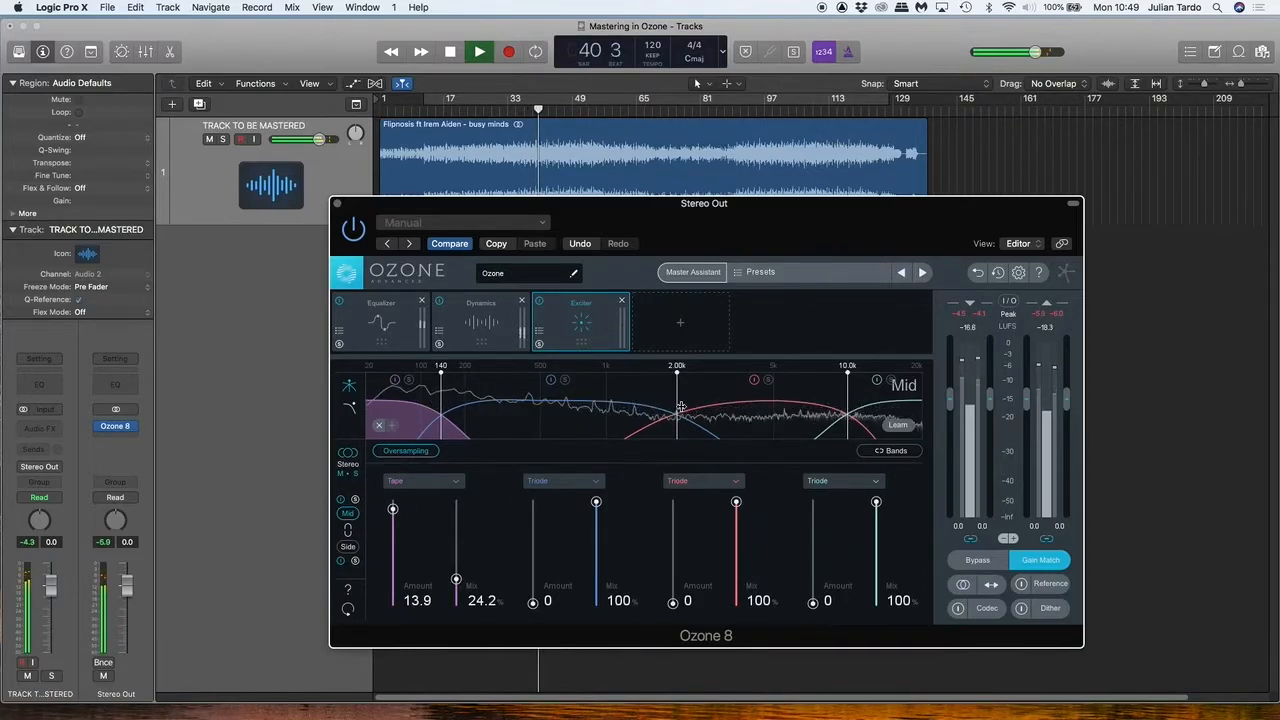
Stop playback and add a Dynamic EQ module after the Exciter.
key(space)
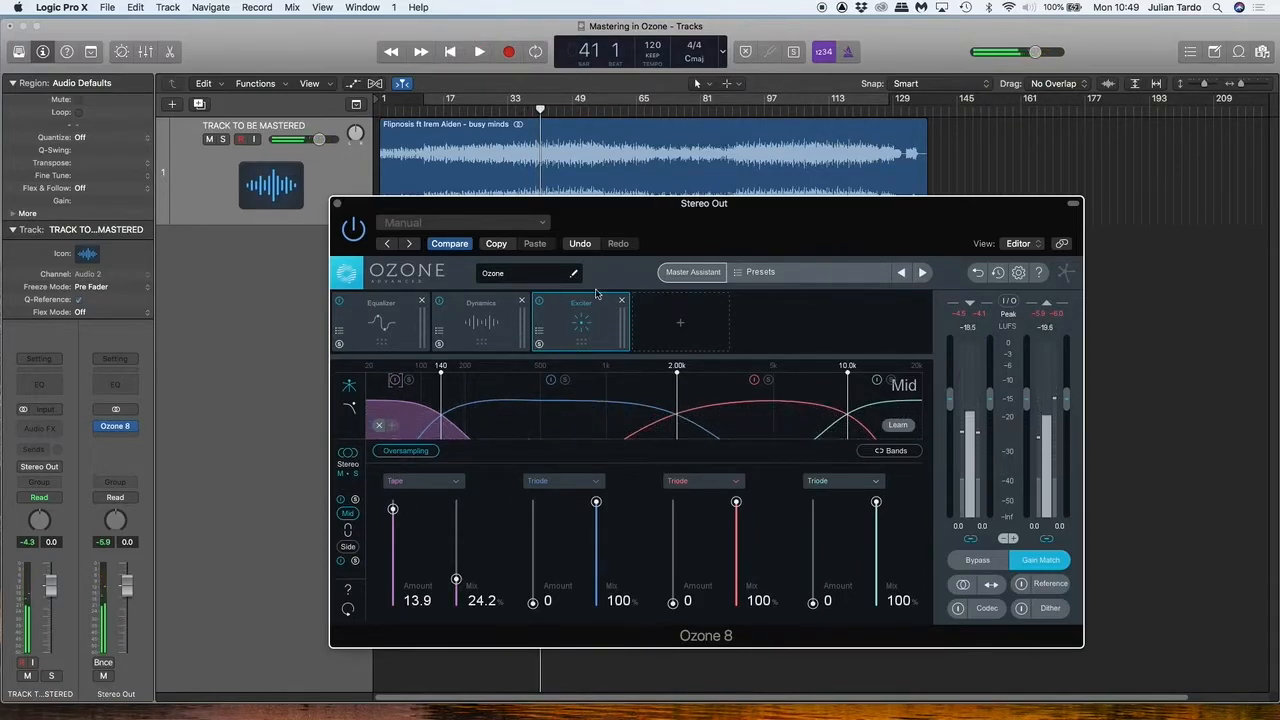
click(680, 322)
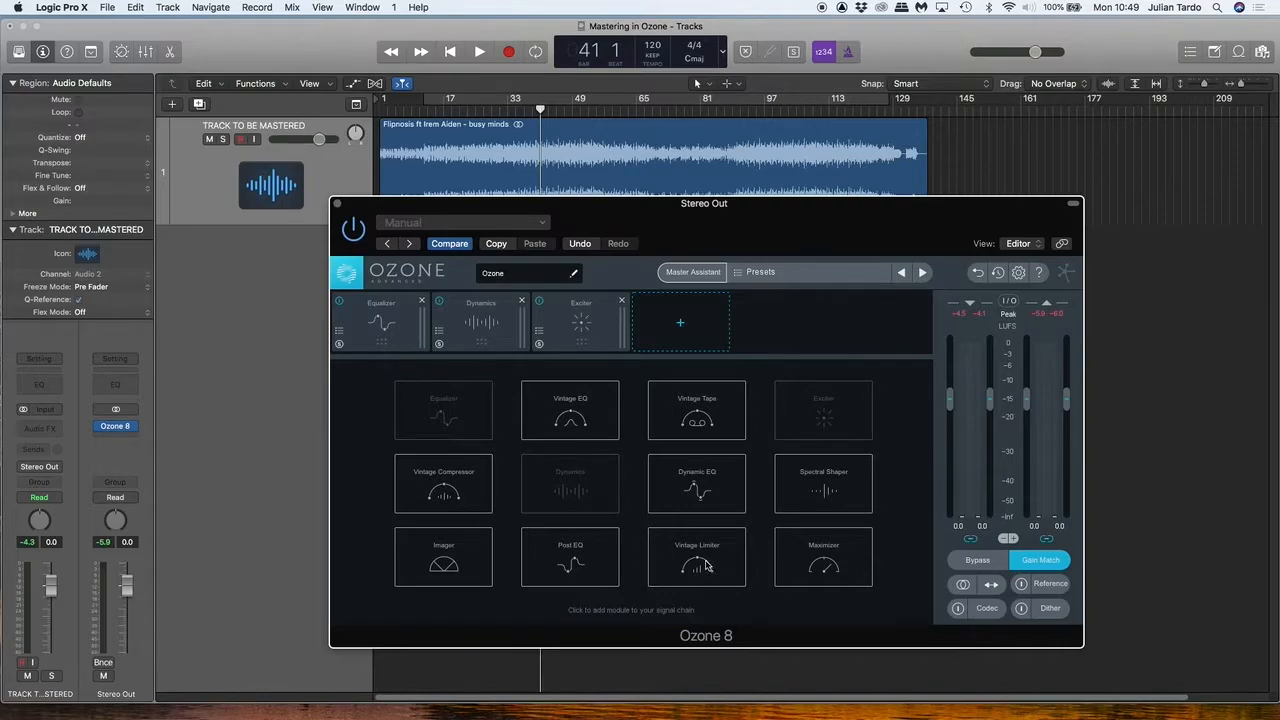
click(703, 490)
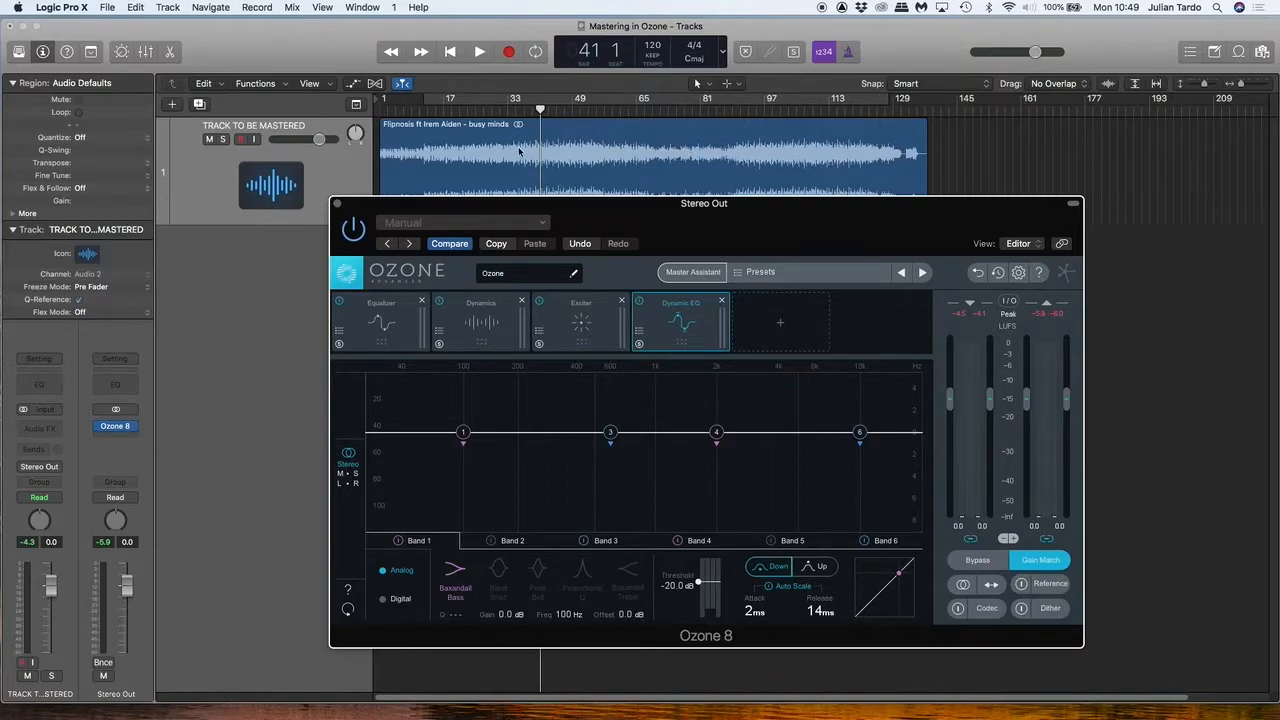
Switch the Dynamic EQ to Mid/Side processing and play the track in a loop around bar 49.
click(523, 107)
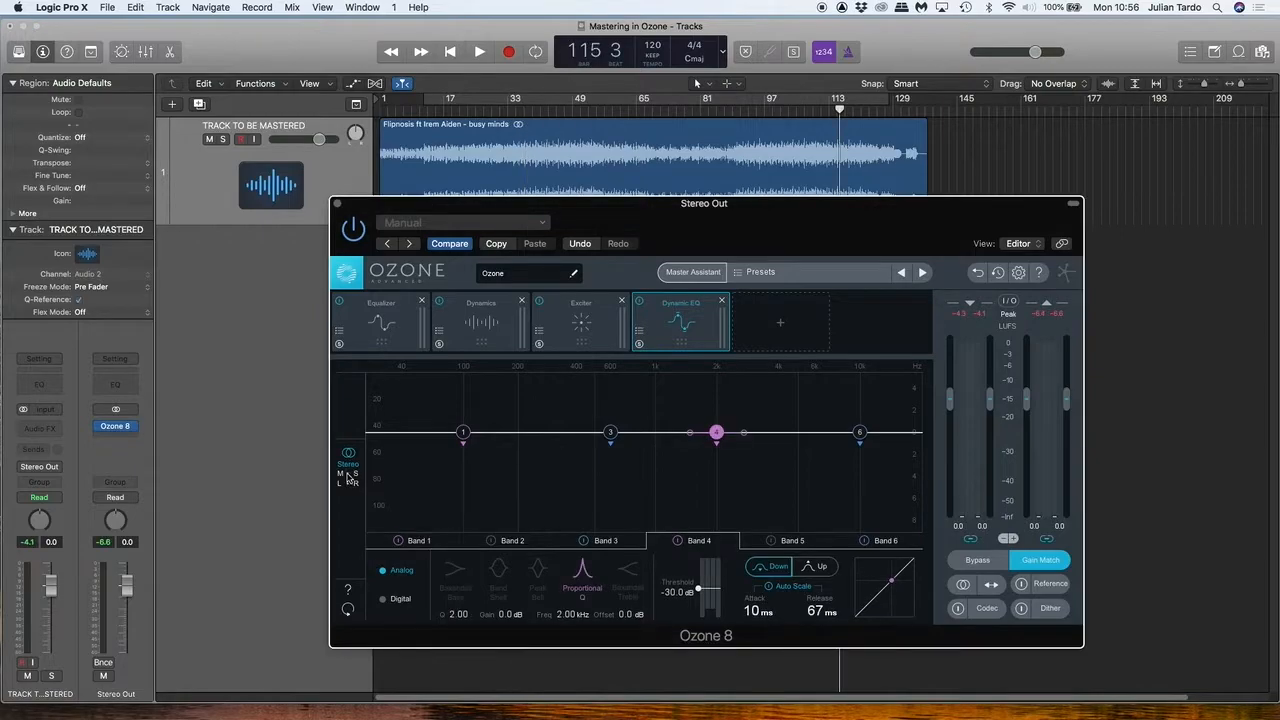
click(348, 476)
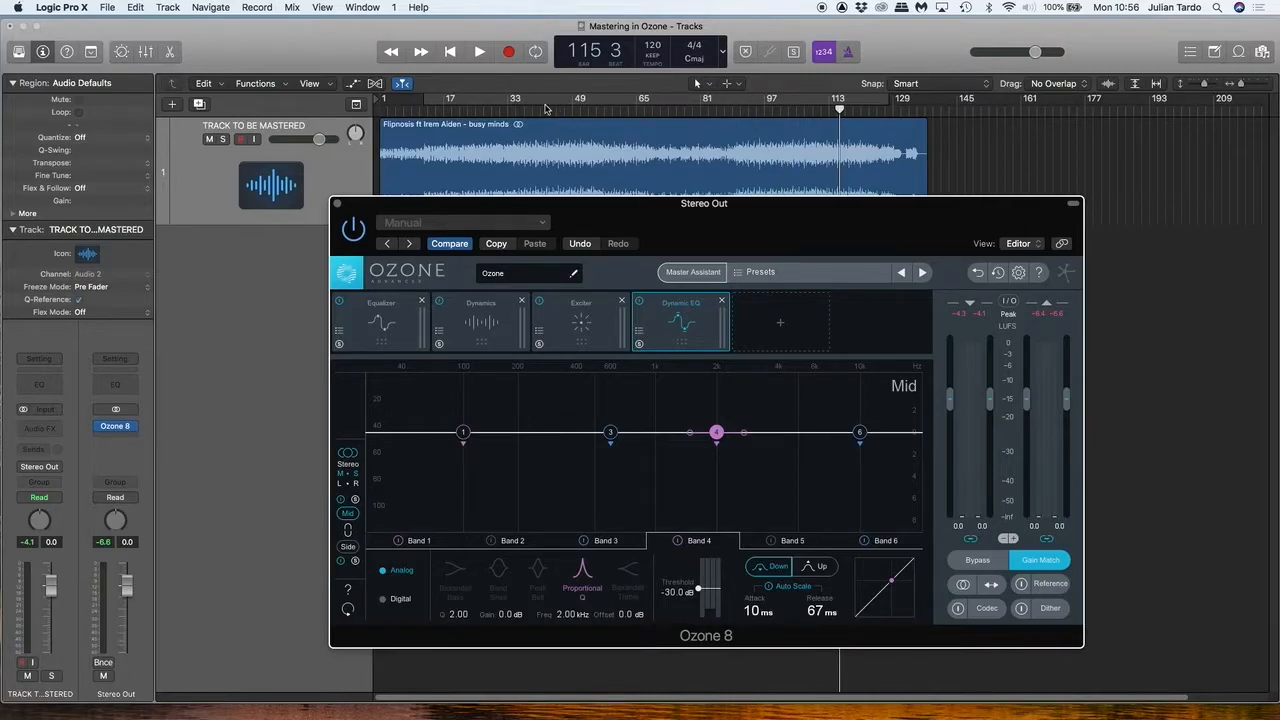
drag(553, 98, 613, 98)
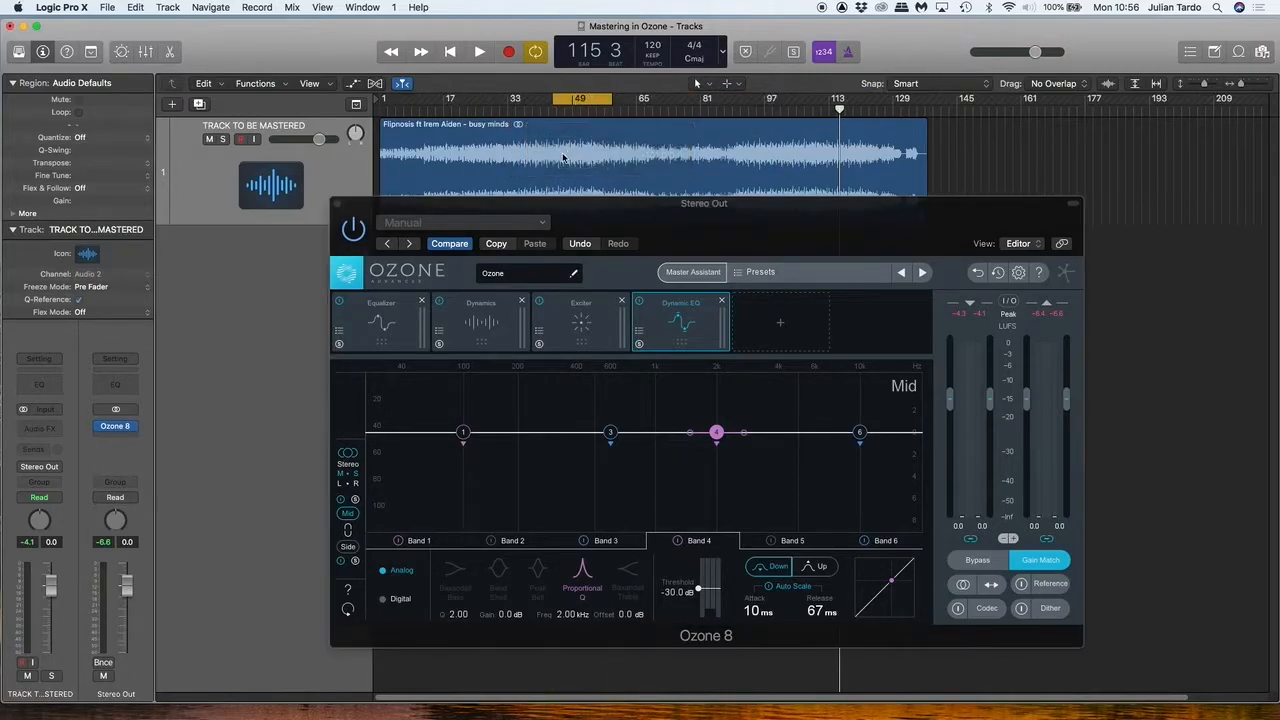
key(space)
key(space)
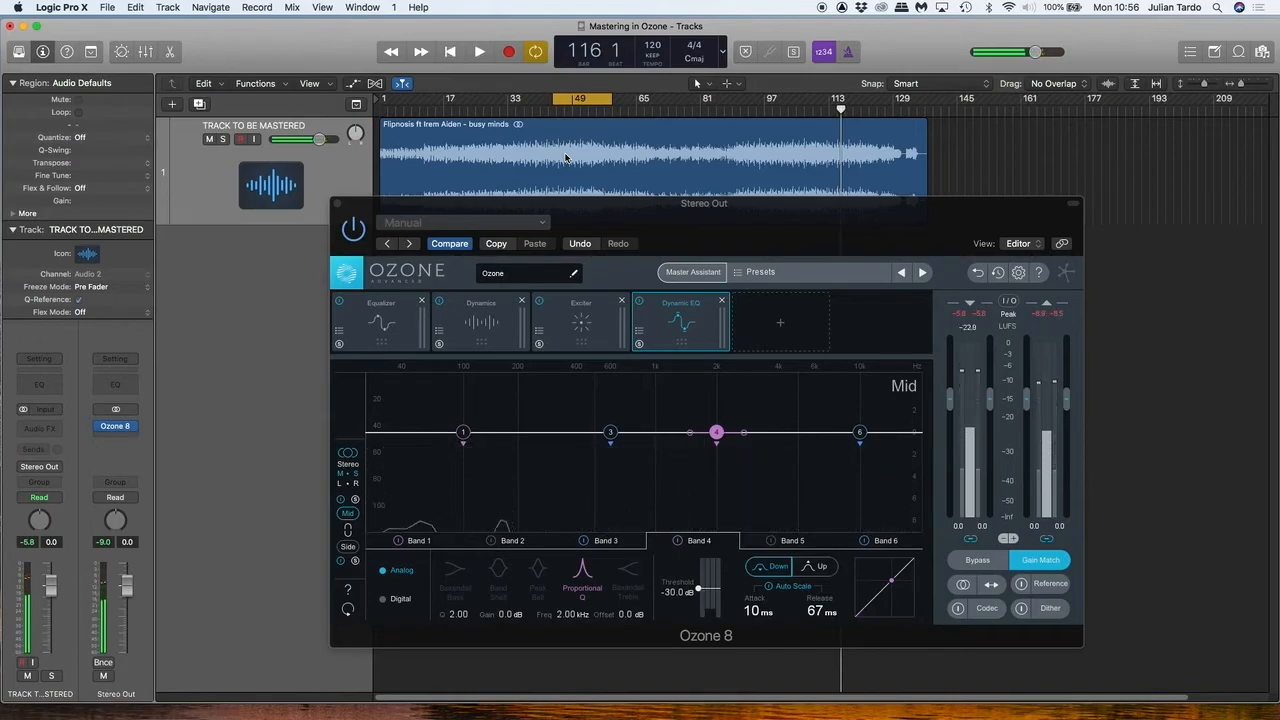
key(space)
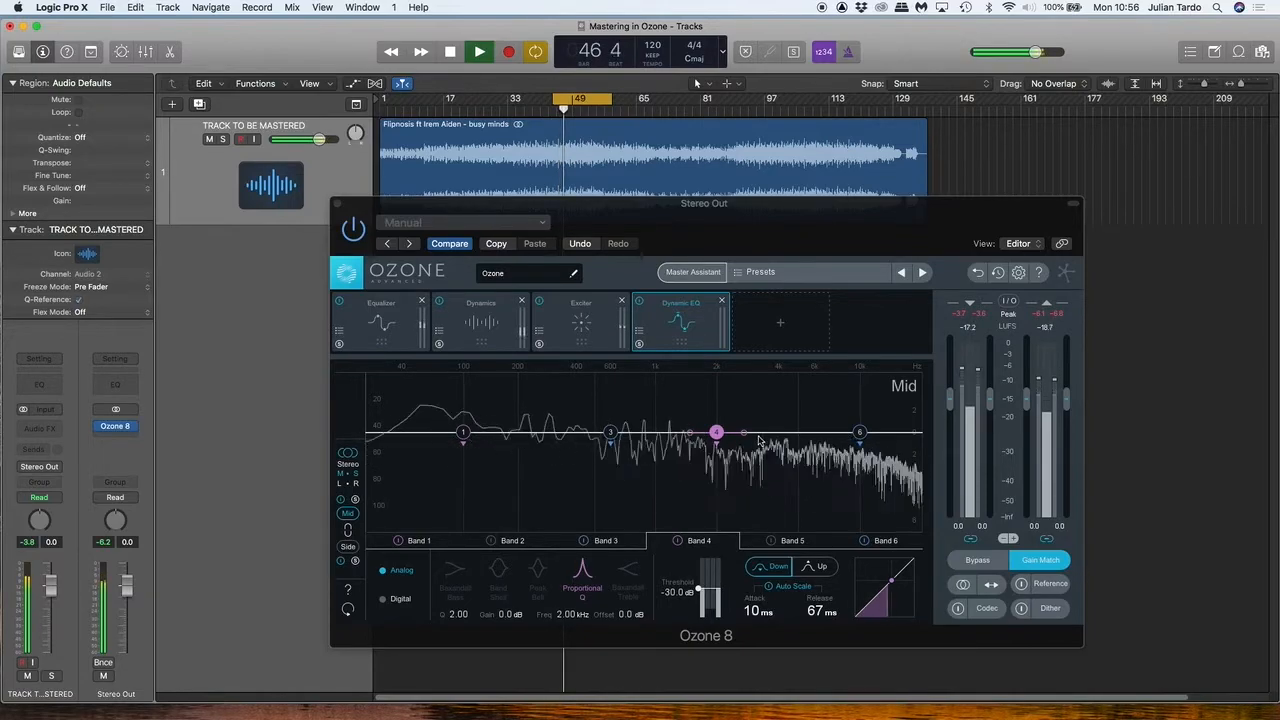
Set the Mid channel's Dynamic EQ band 4 to a -3.7 dB cut at 7.40 kHz with a threshold of -42.1 dB.
drag(716, 434, 789, 376)
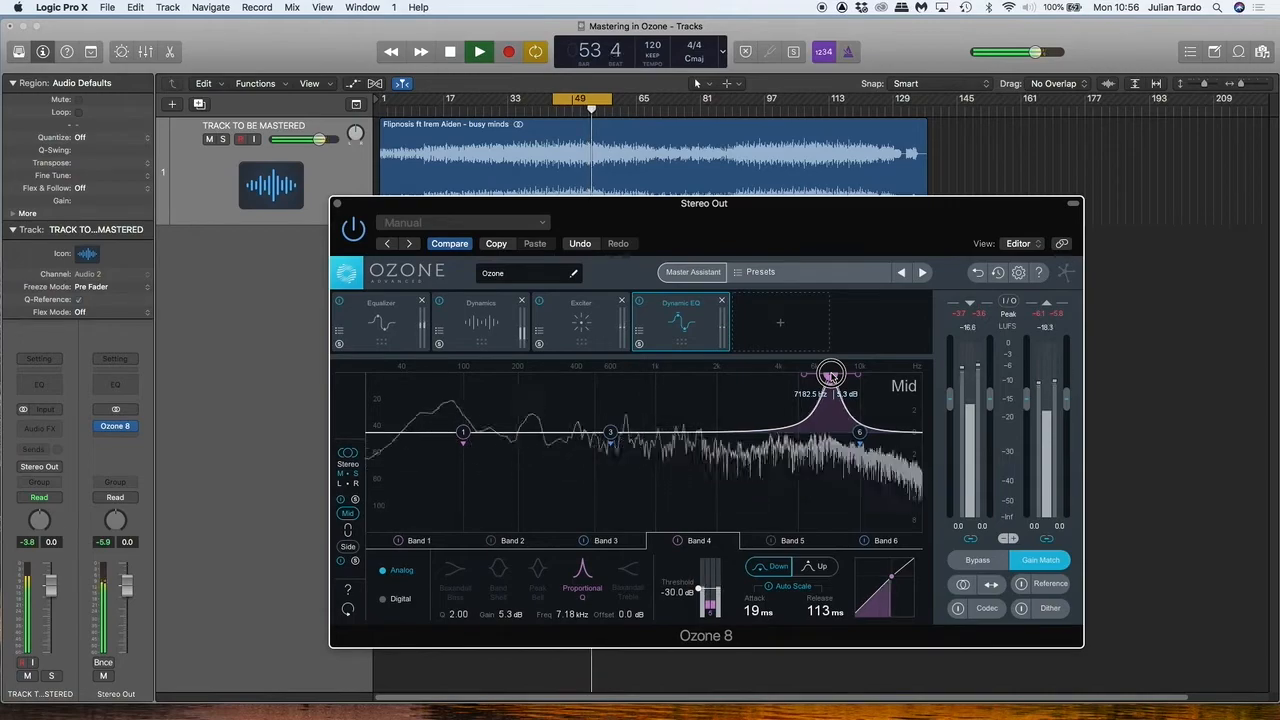
drag(830, 375, 836, 453)
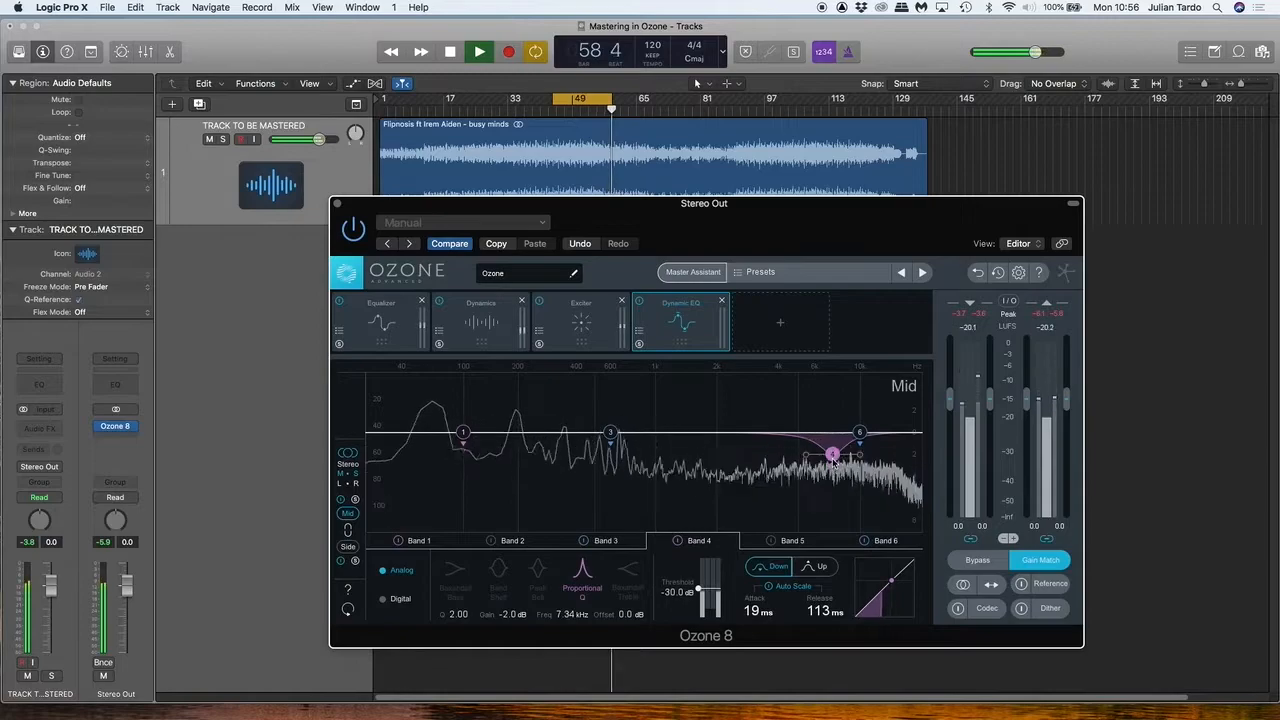
drag(832, 460, 833, 472)
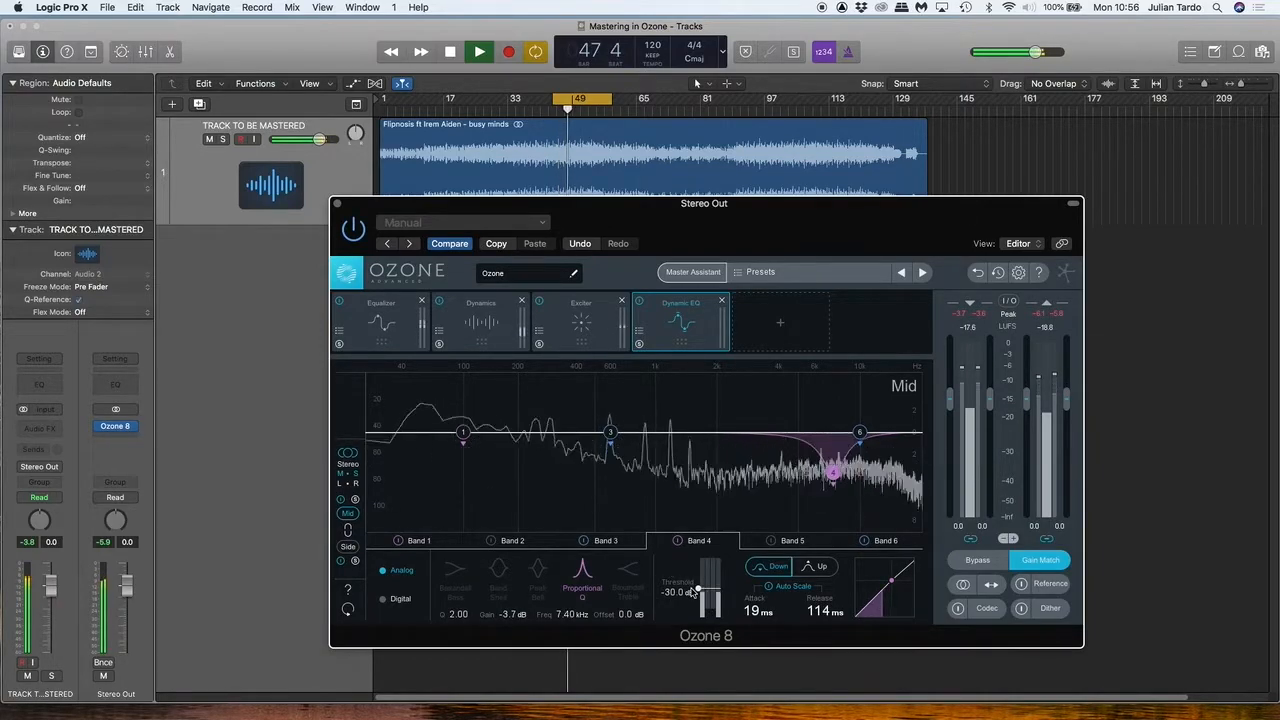
drag(700, 591, 699, 597)
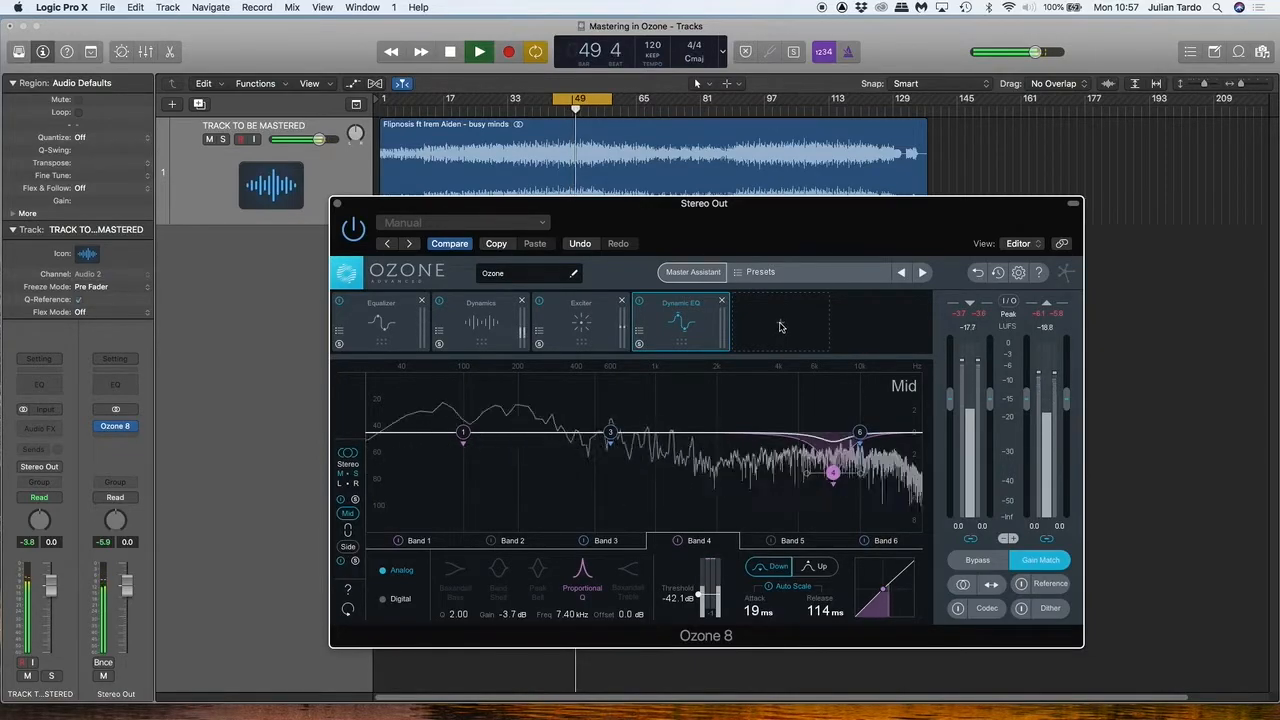
Add an Imager module after the Dynamic EQ and set its band 4 width to 32.9 during playback.
click(779, 323)
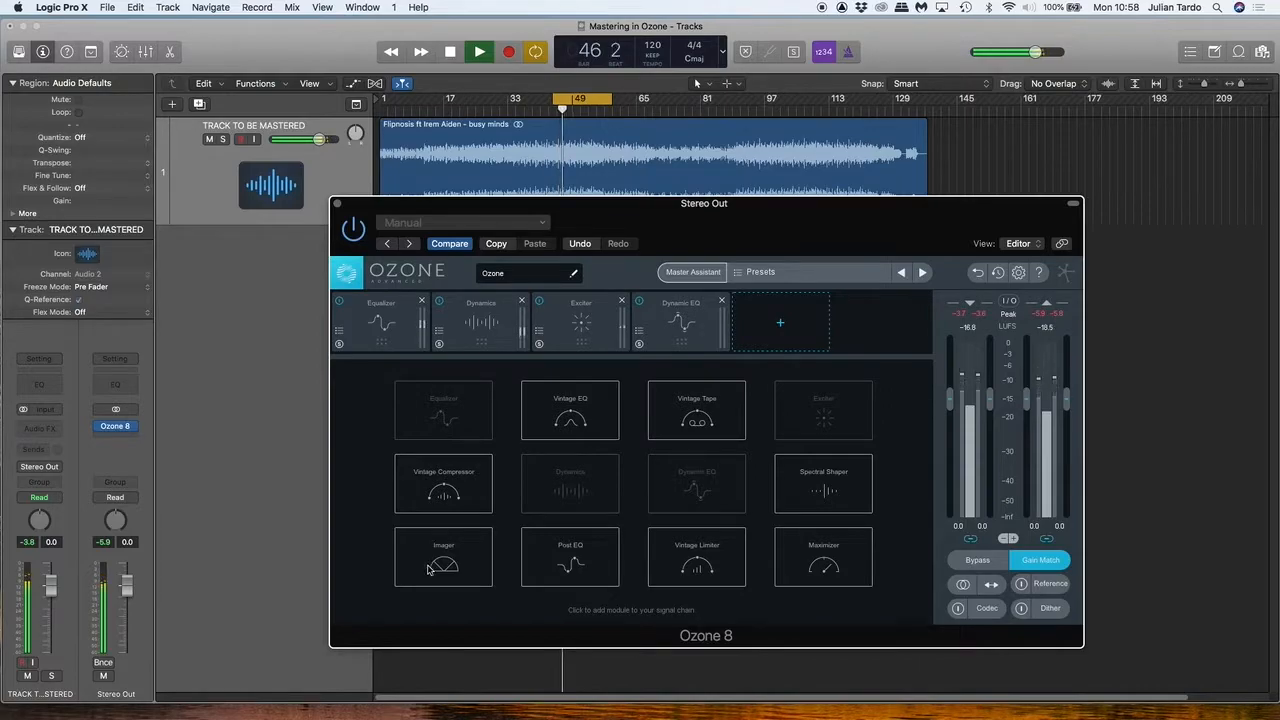
click(425, 566)
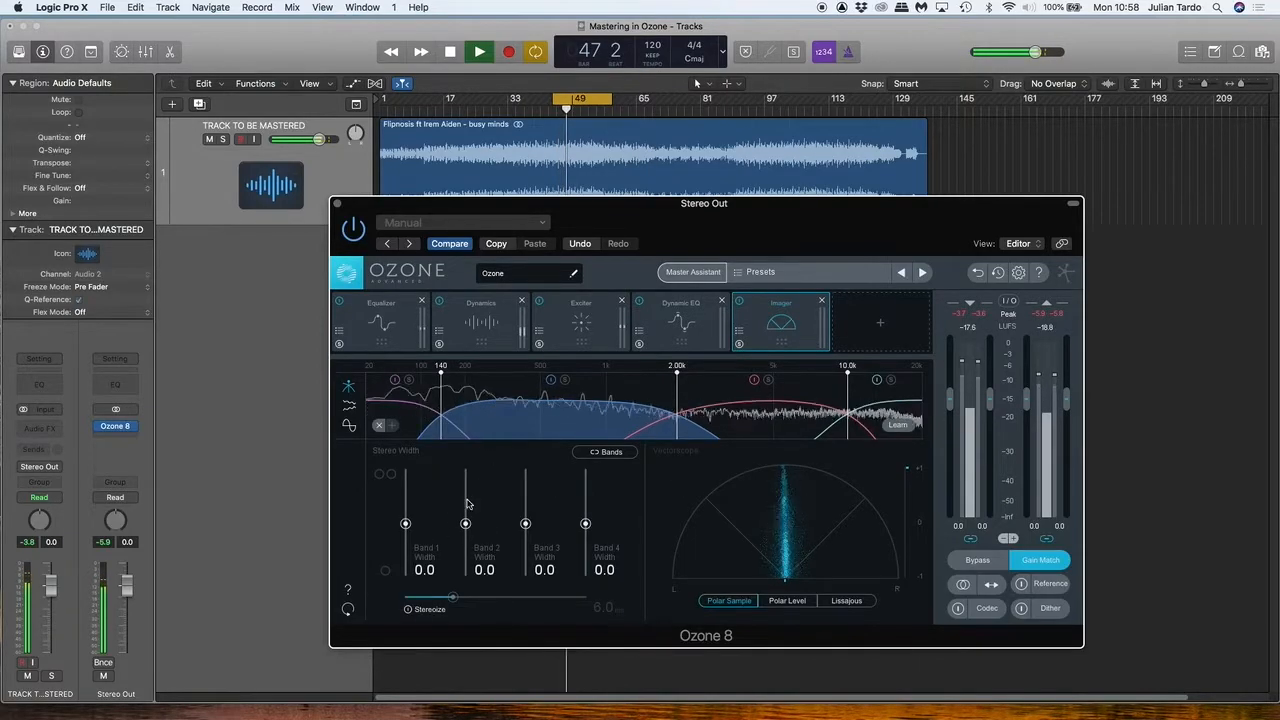
key(space)
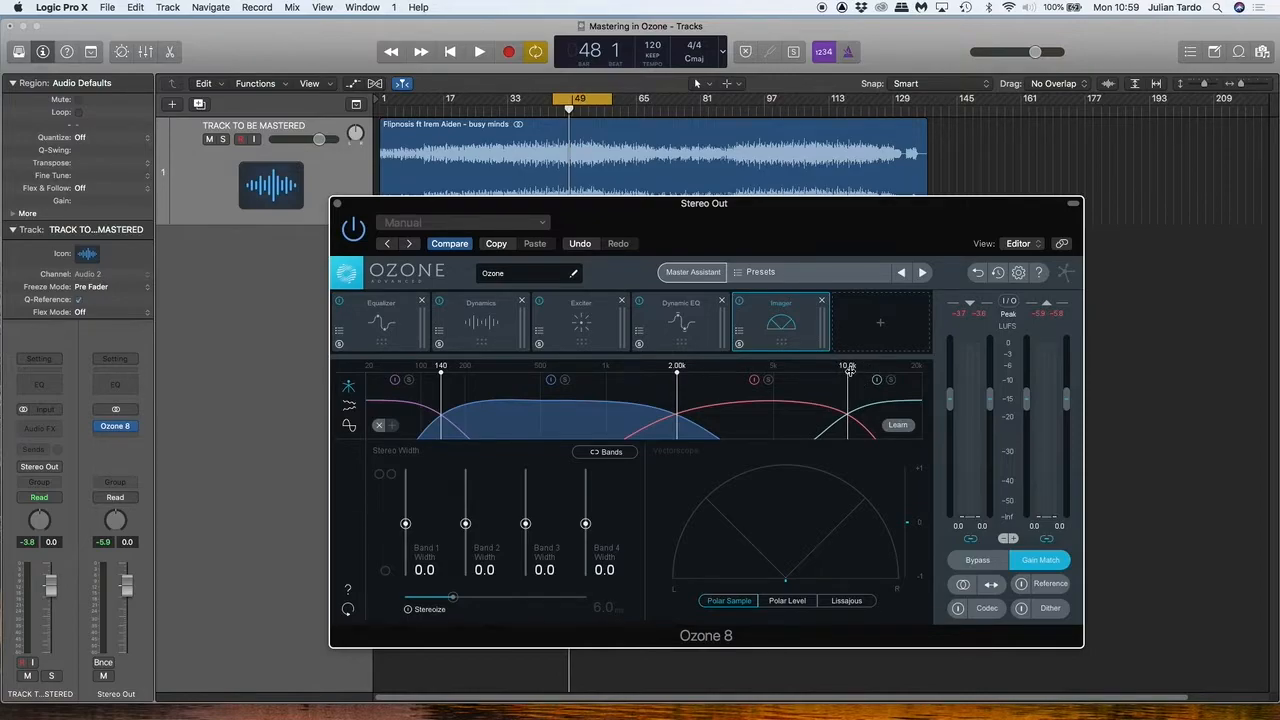
key(space)
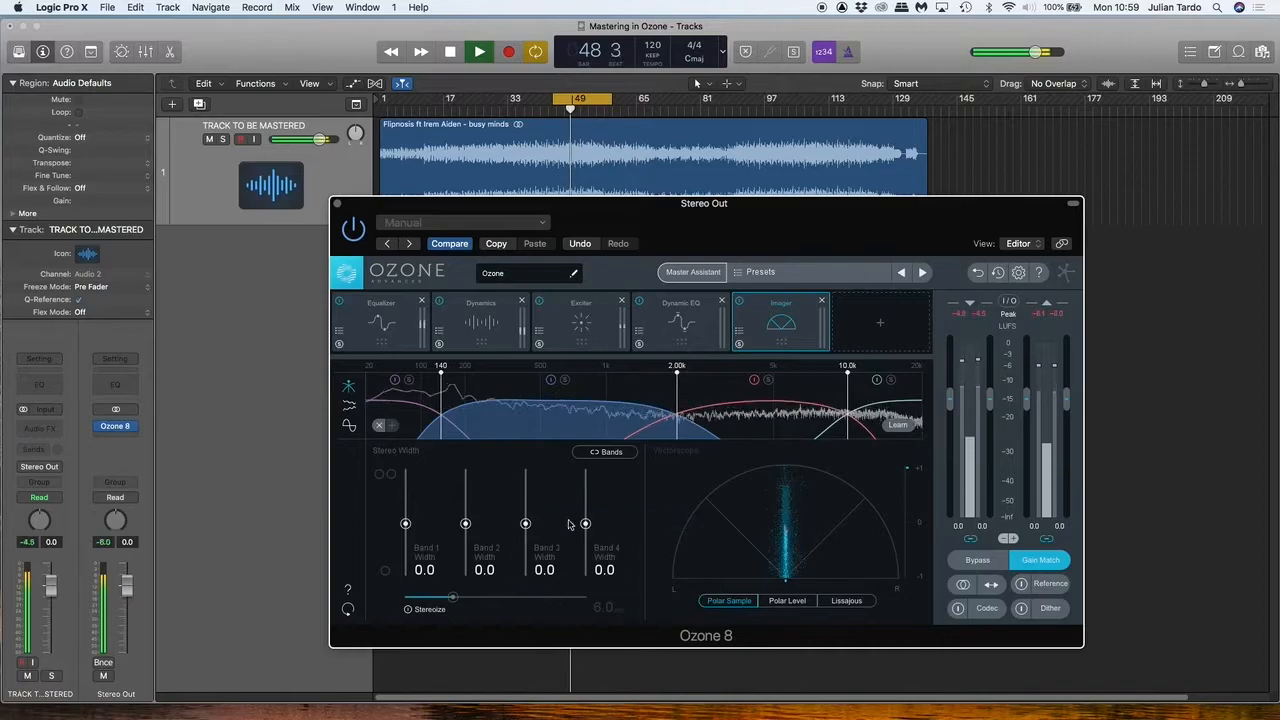
drag(585, 524, 586, 507)
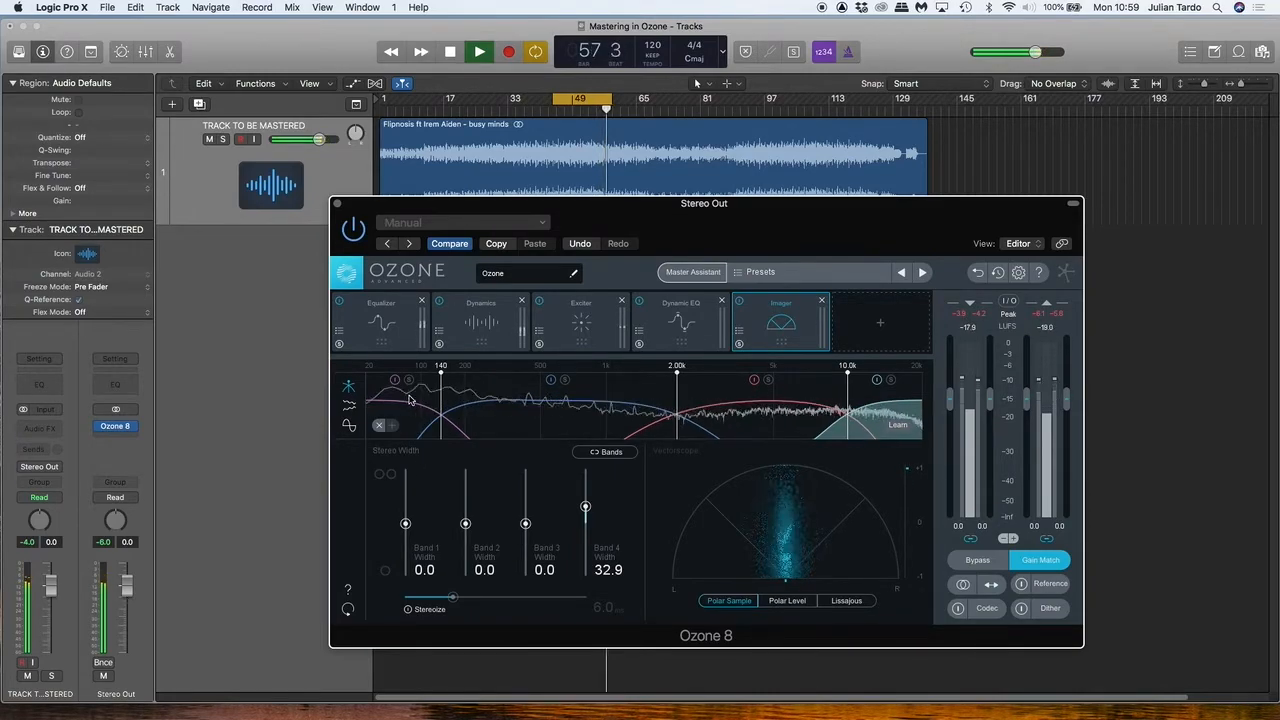
Solo Imager band 1, audition its width at 100 and -100, and settle on a width of -3.8.
drag(405, 524, 405, 537)
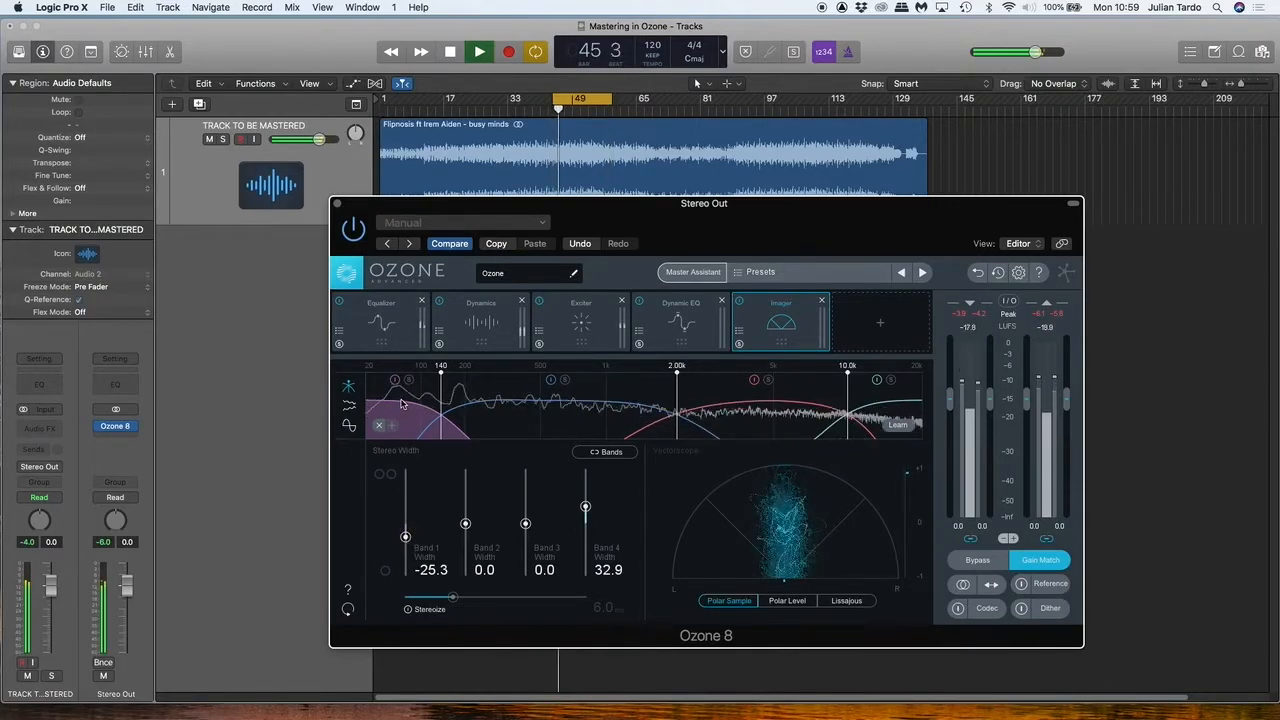
click(409, 381)
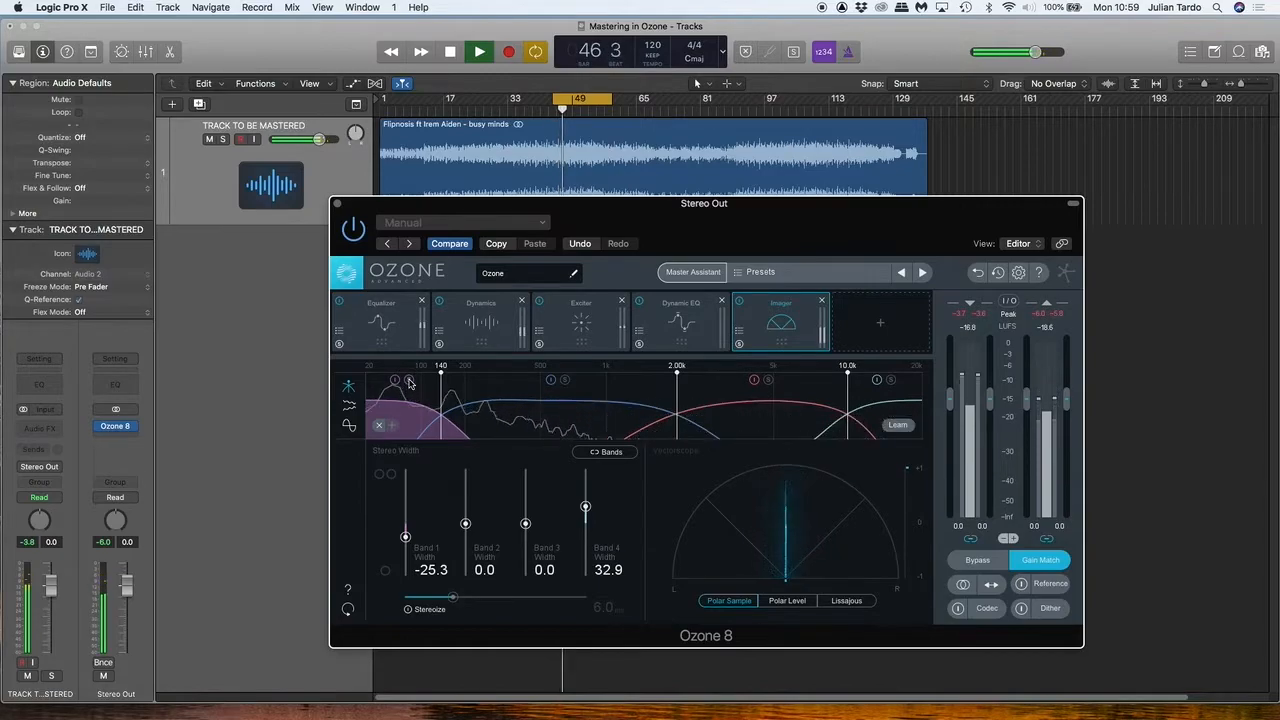
drag(405, 537, 421, 453)
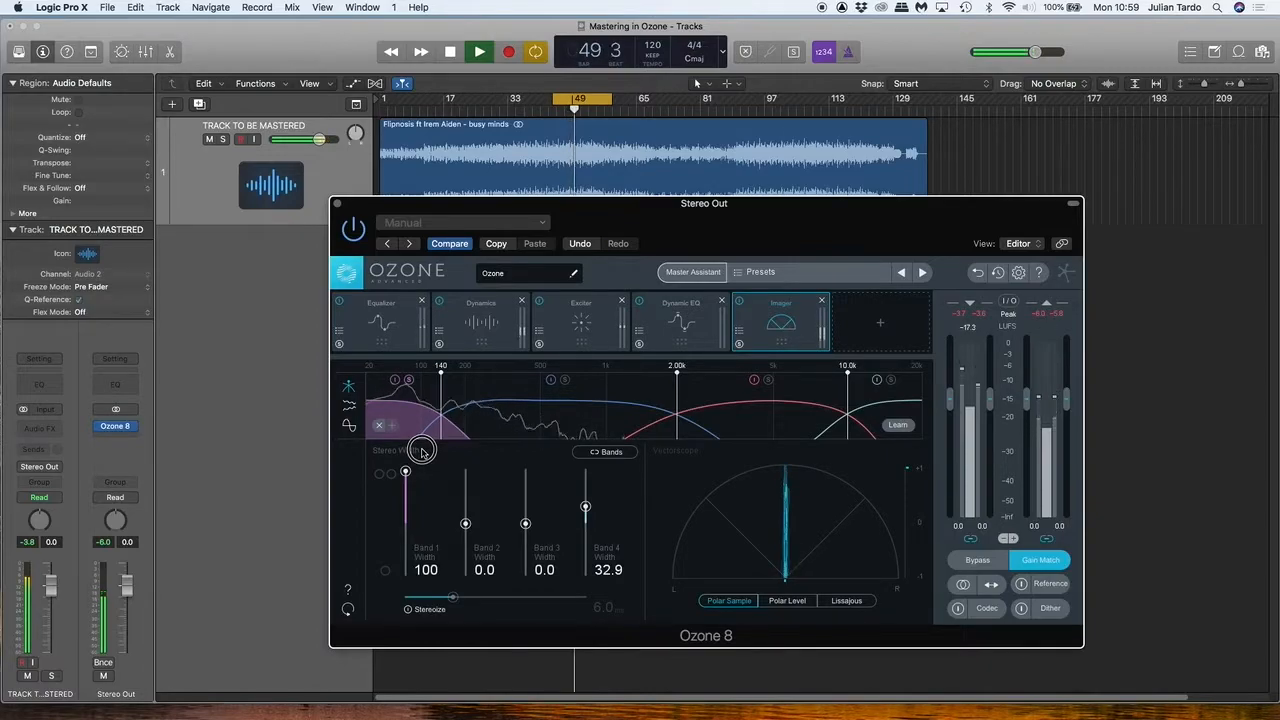
drag(421, 453, 432, 650)
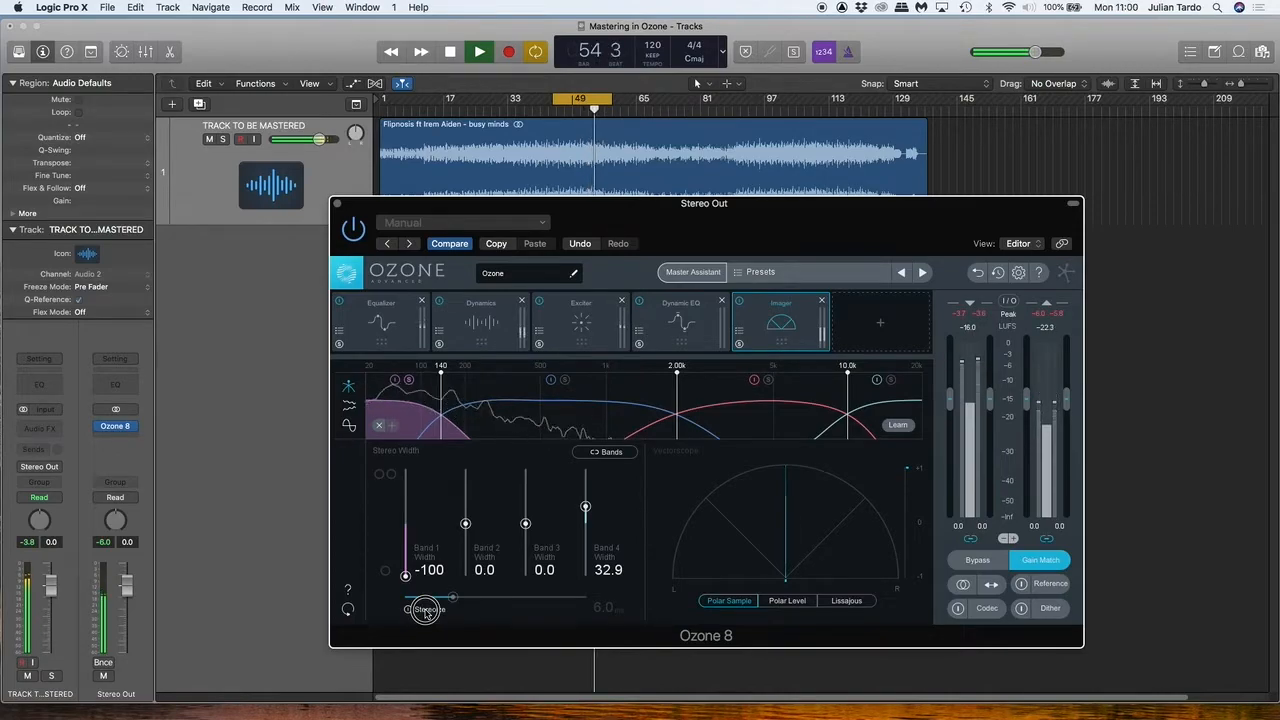
drag(405, 576, 409, 527)
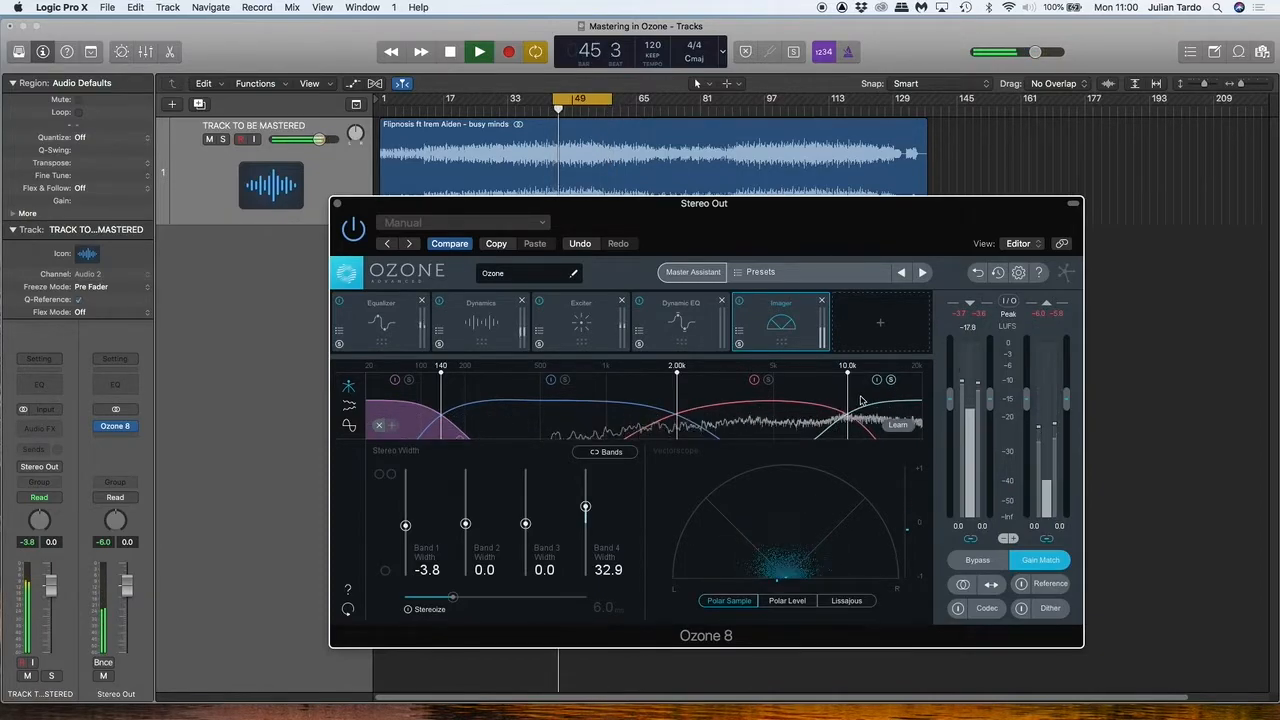
Audition Imager bands 3 and 2 in solo, and set band 3's width to 43.0 with solo off.
click(769, 383)
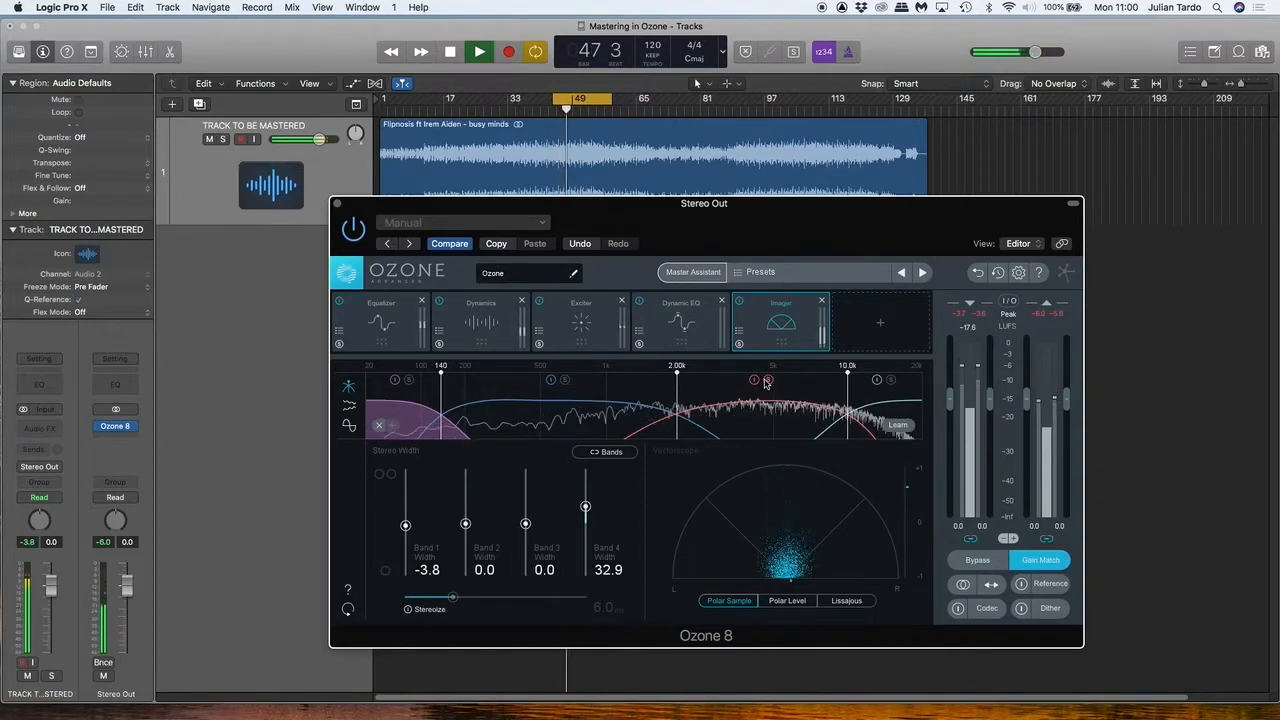
click(565, 381)
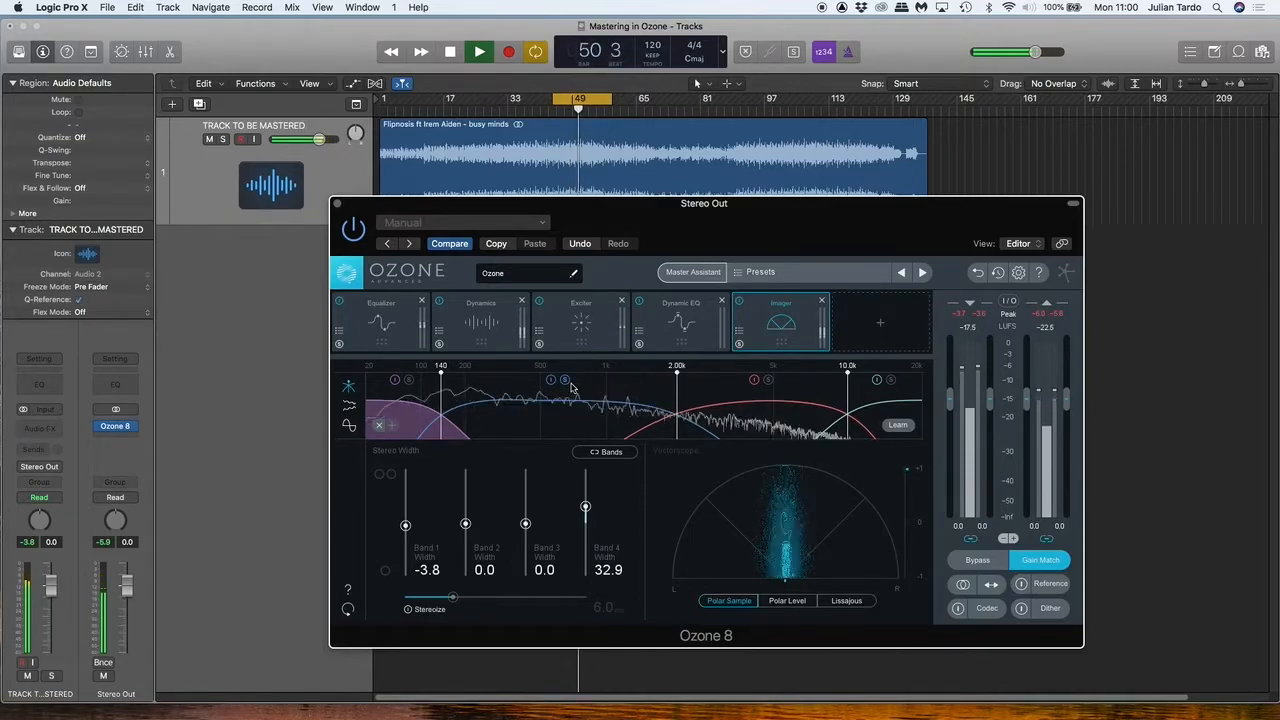
click(565, 381)
click(565, 381)
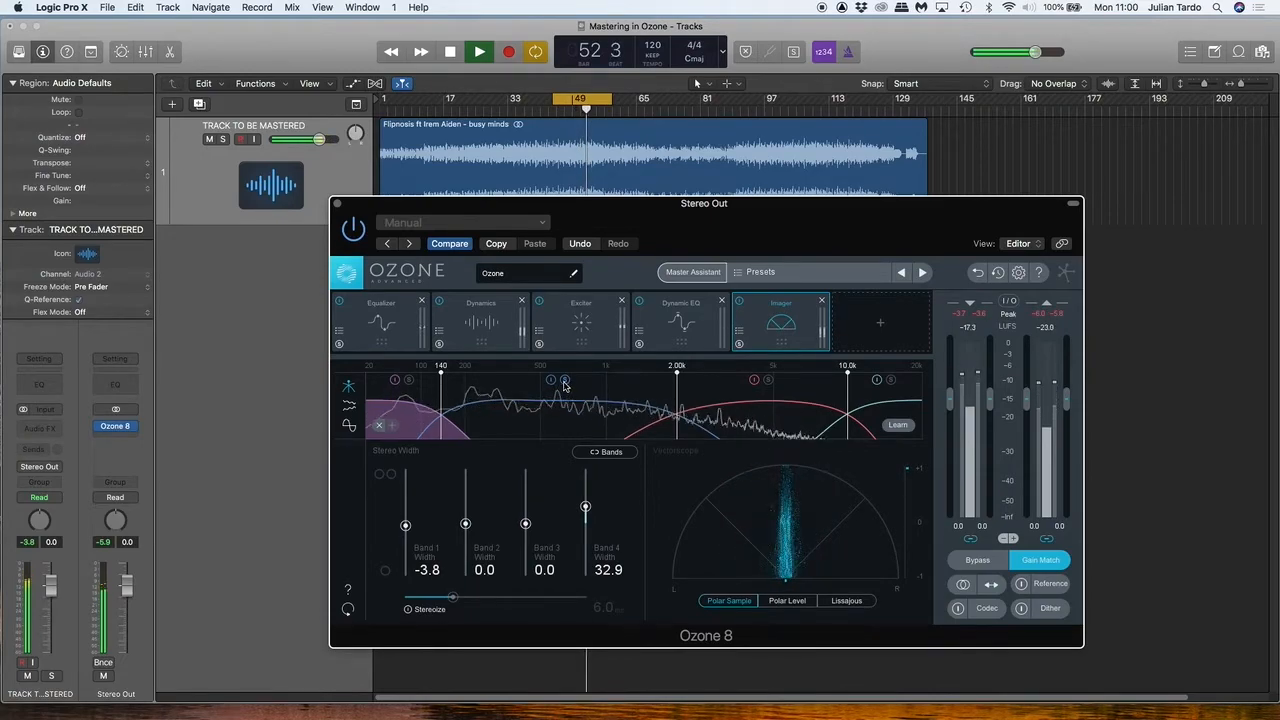
mouse_move(525, 523)
mouse_down()
mouse_move(525, 469)
mouse_move(533, 505)
mouse_up()
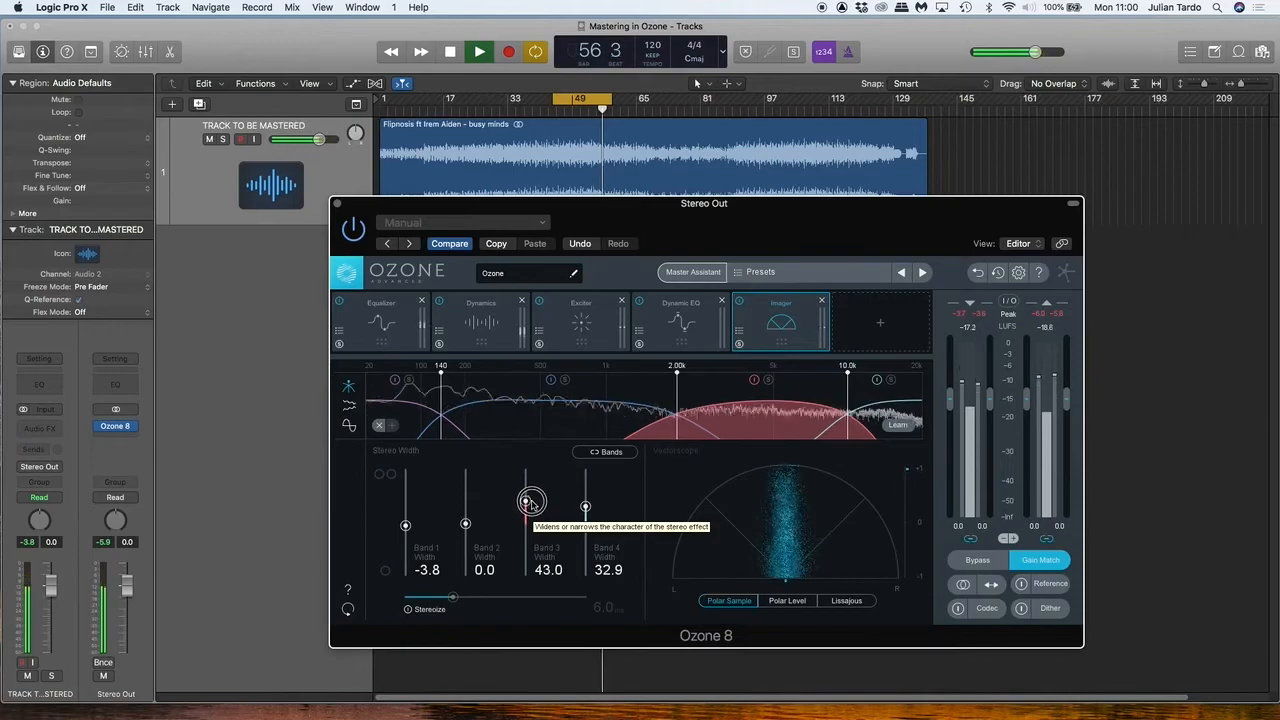
Compare the looped section with all Ozone processing bypassed and active, leave the processing on, and stop playback.
click(975, 560)
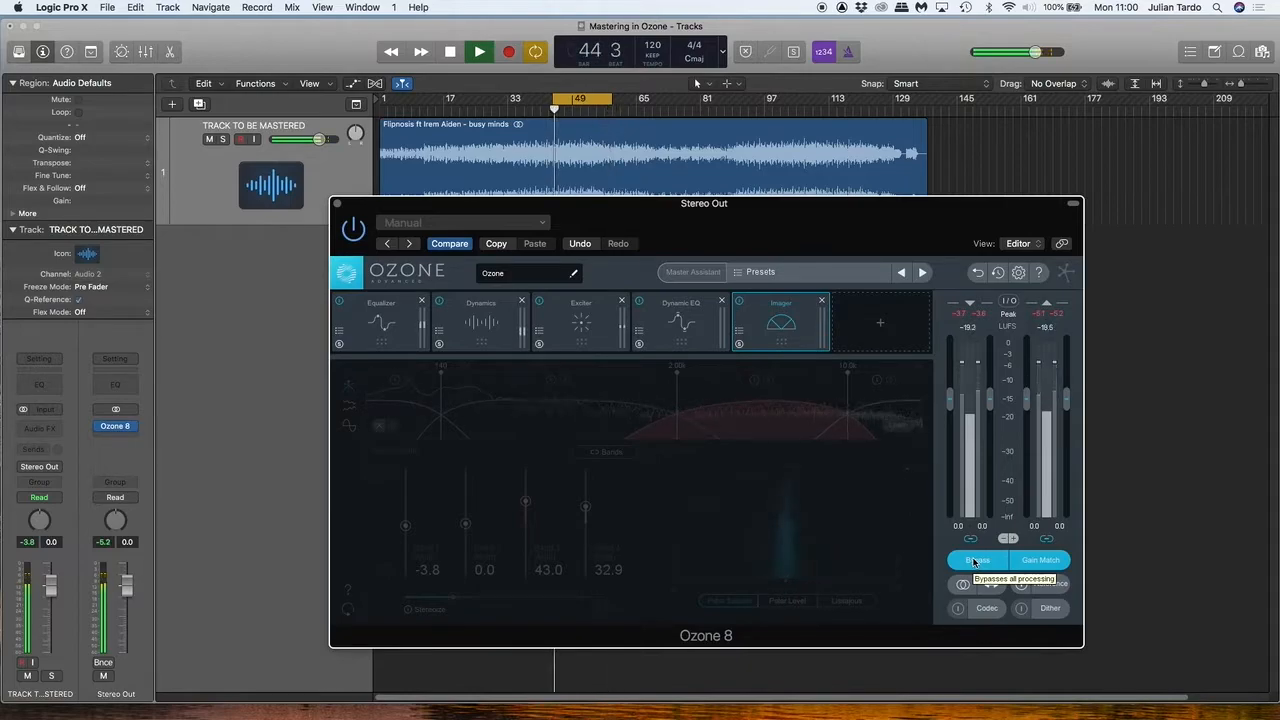
click(975, 561)
click(975, 561)
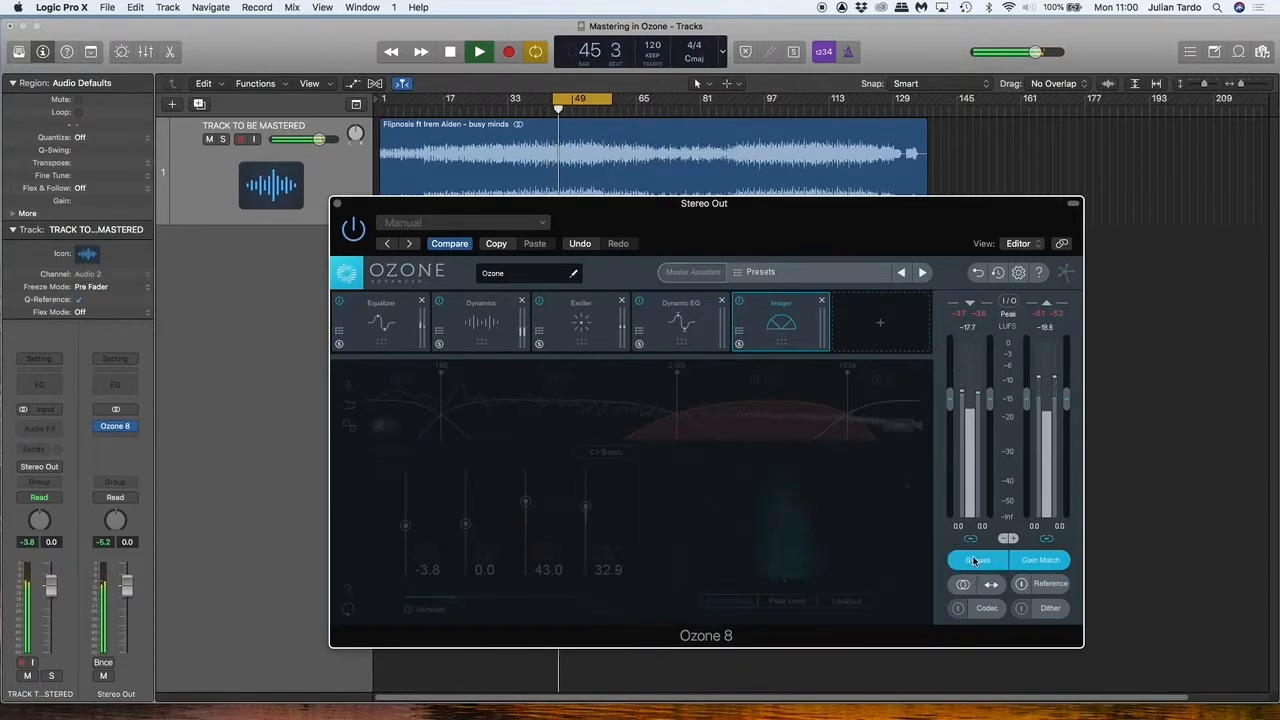
click(977, 559)
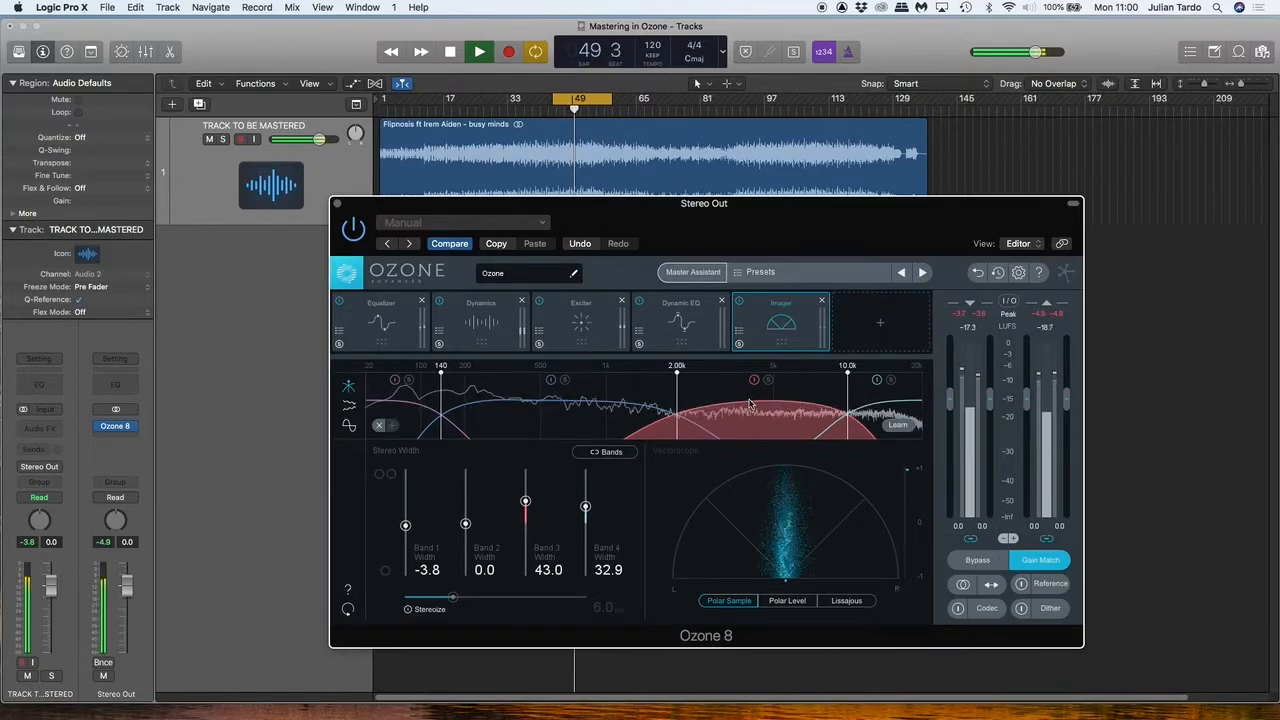
key(space)
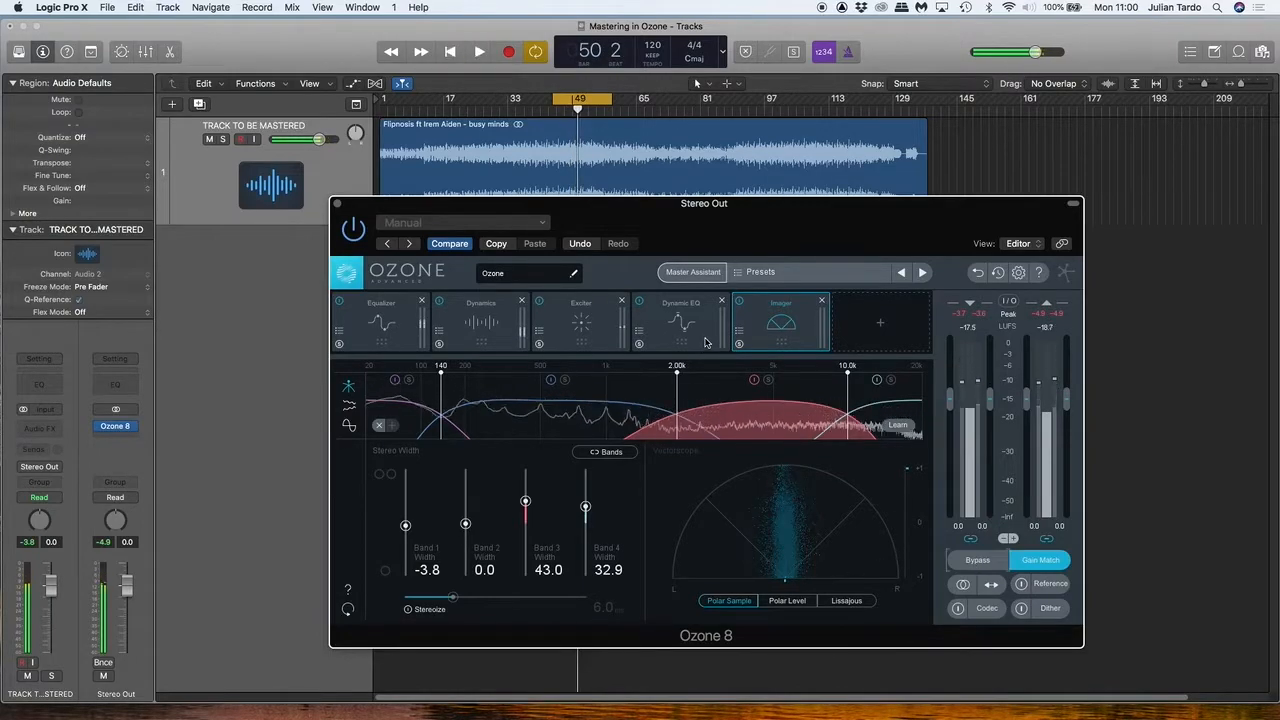
Add a Maximizer module after the Imager, with True Peak enabled and a ceiling of -1.0 dB.
click(910, 318)
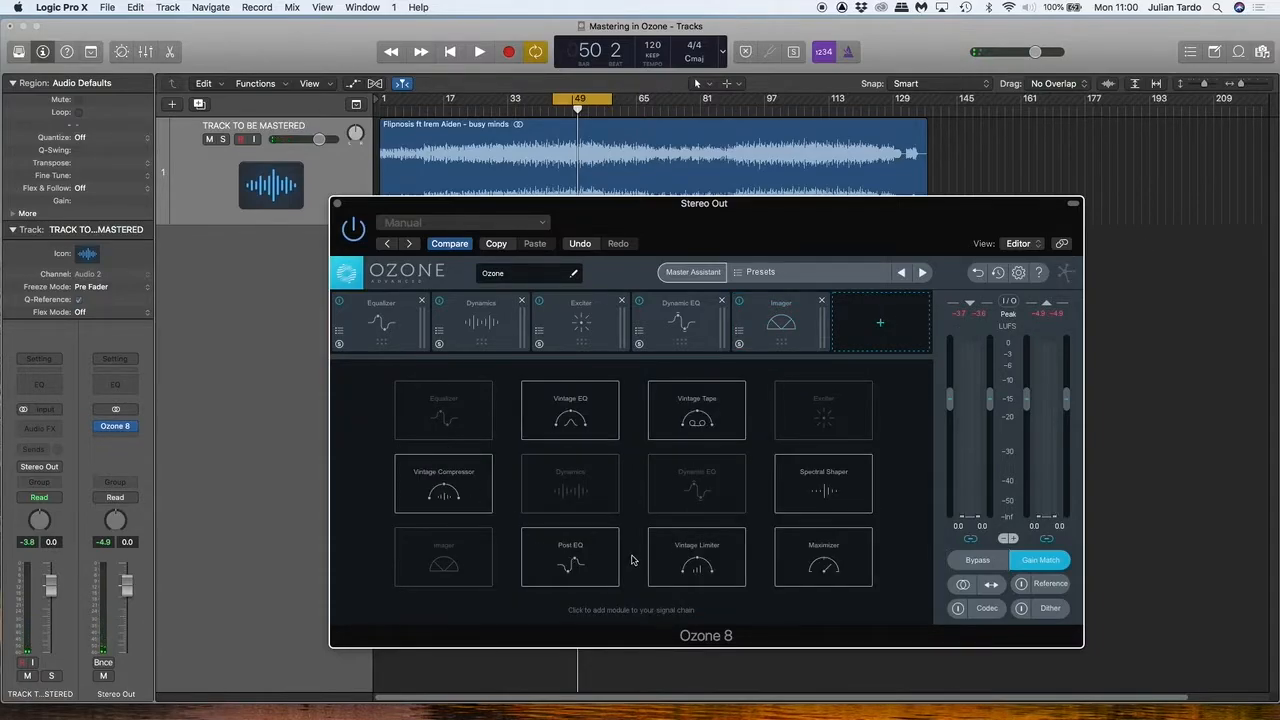
click(792, 540)
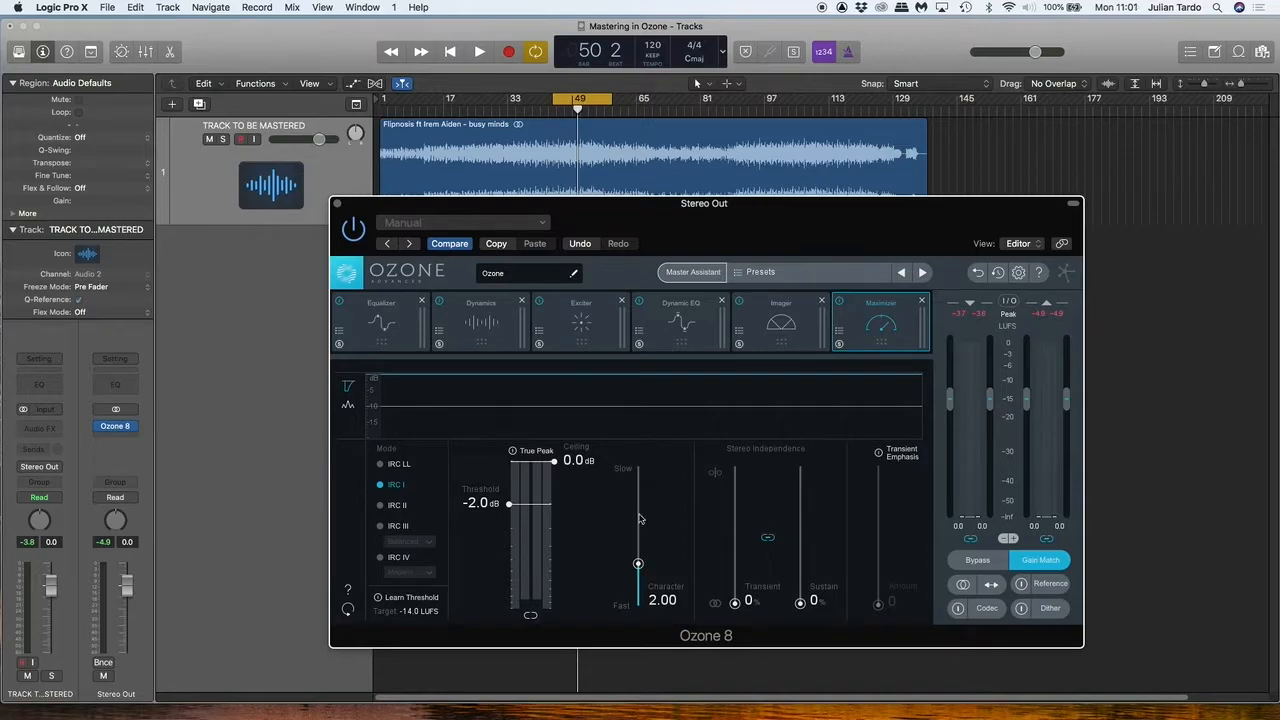
click(553, 463)
drag(554, 468, 559, 488)
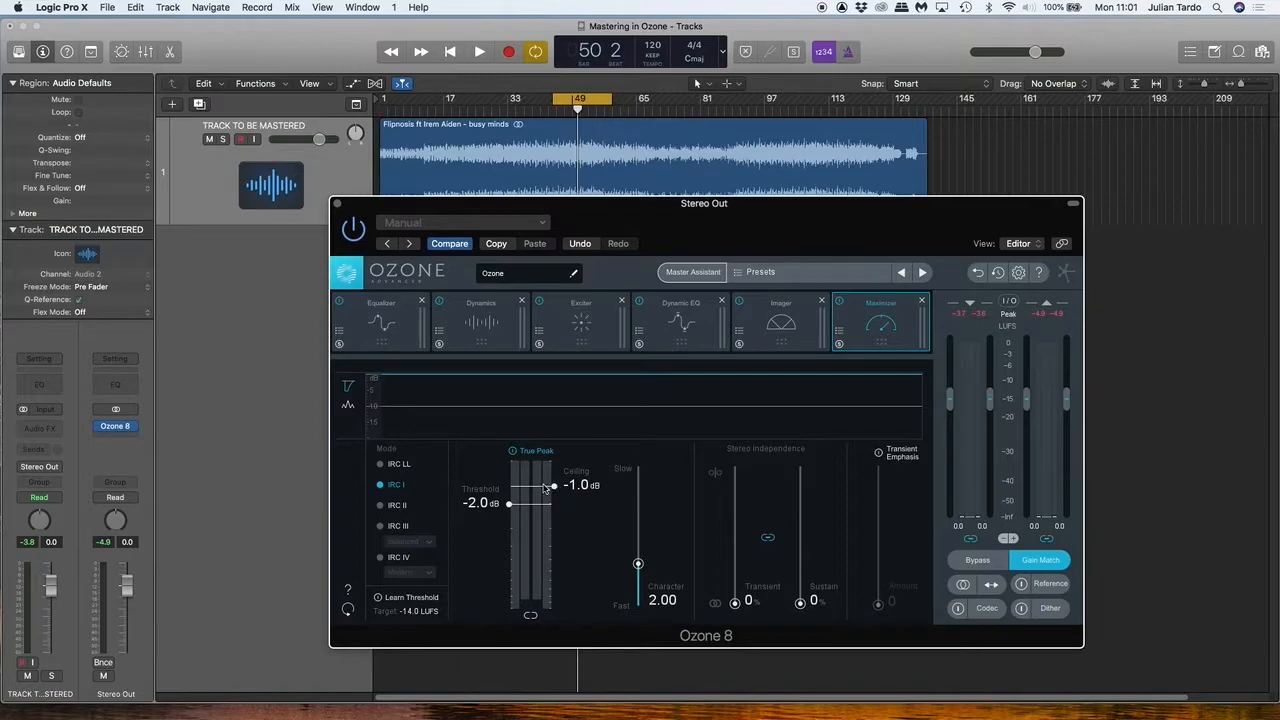
Lower the Maximizer's threshold to -6.0 dB while checking it against the looped playback.
drag(509, 503, 511, 533)
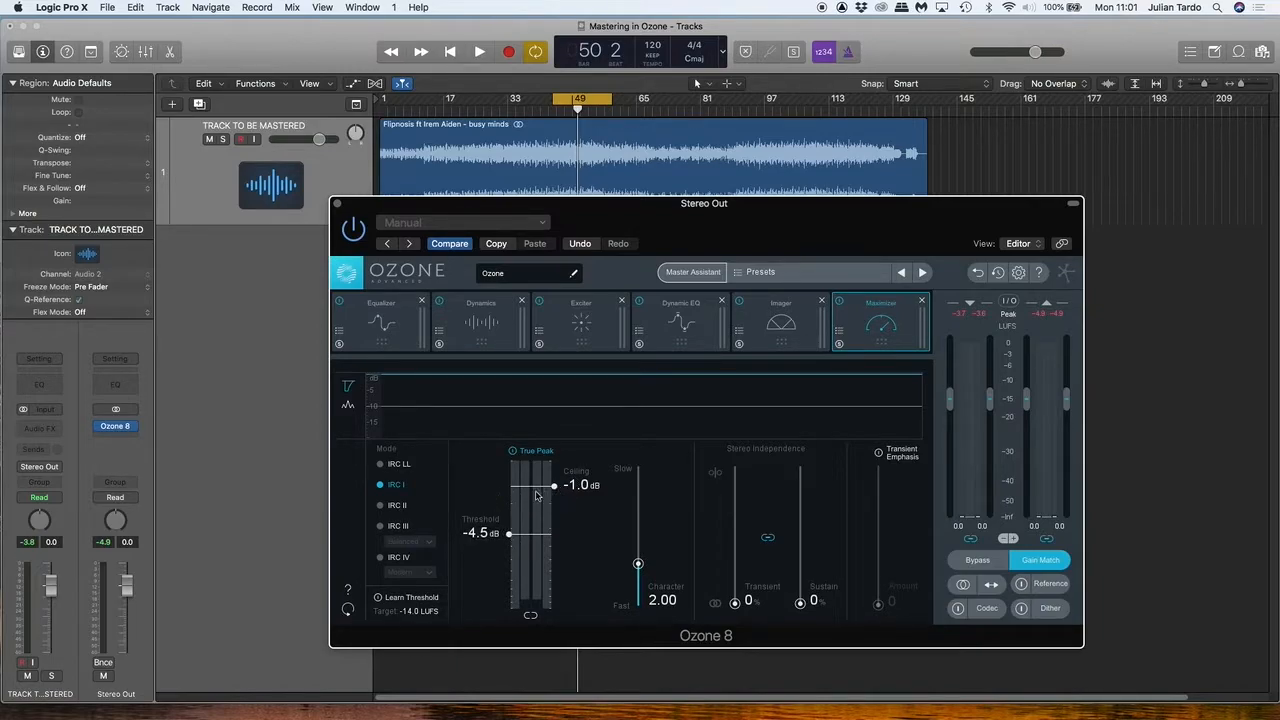
key(space)
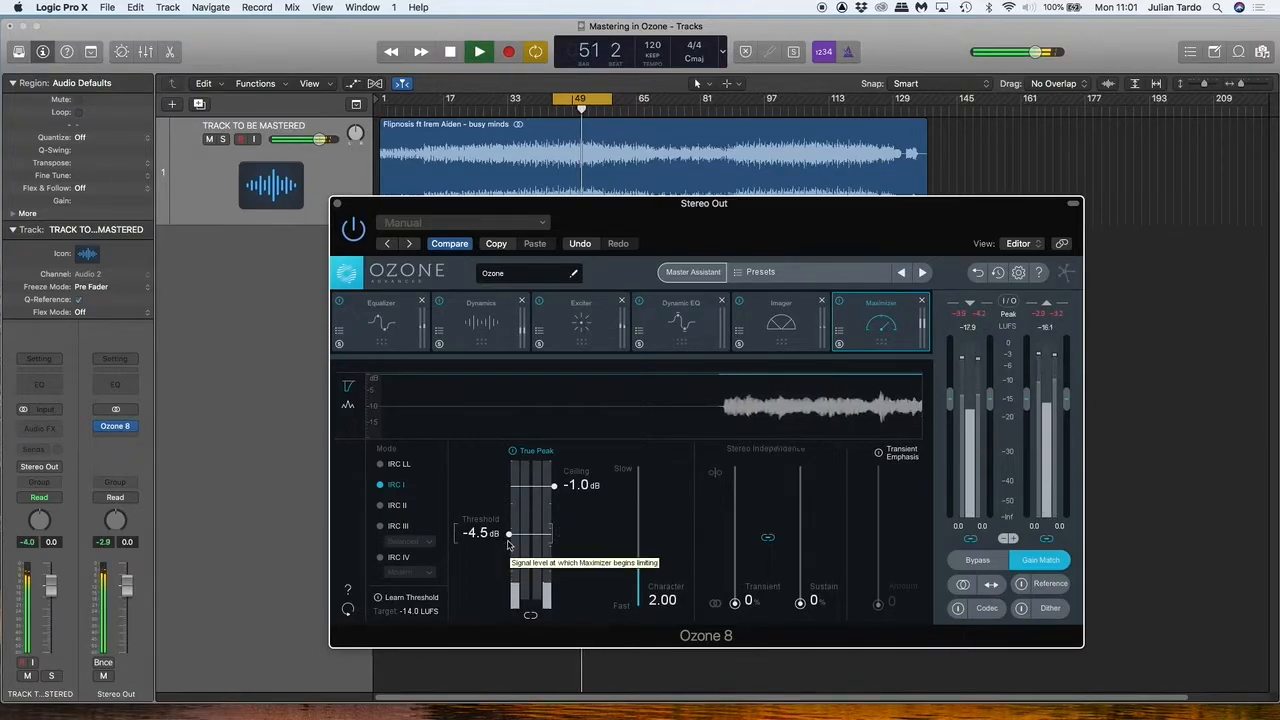
drag(509, 533, 515, 547)
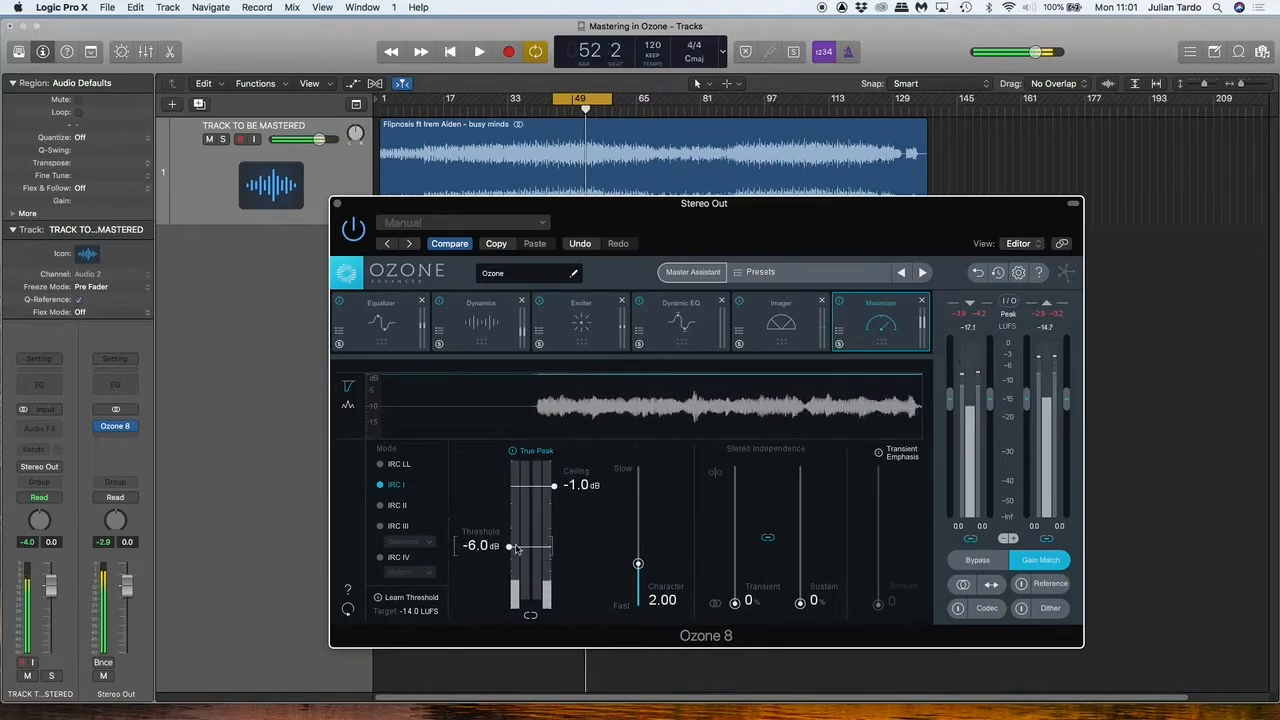
With playback stopped, keep the I/O meter type on Short Term and set both input gains to -13.7 dB.
key(space)
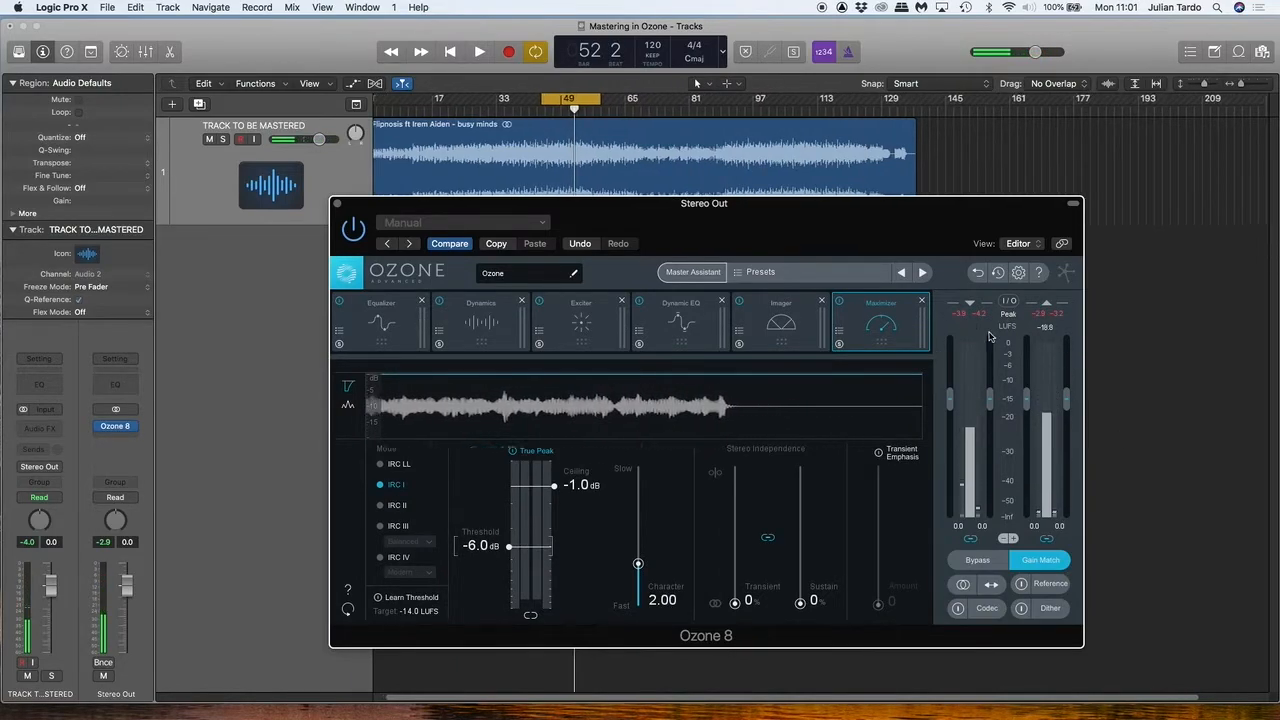
click(1009, 304)
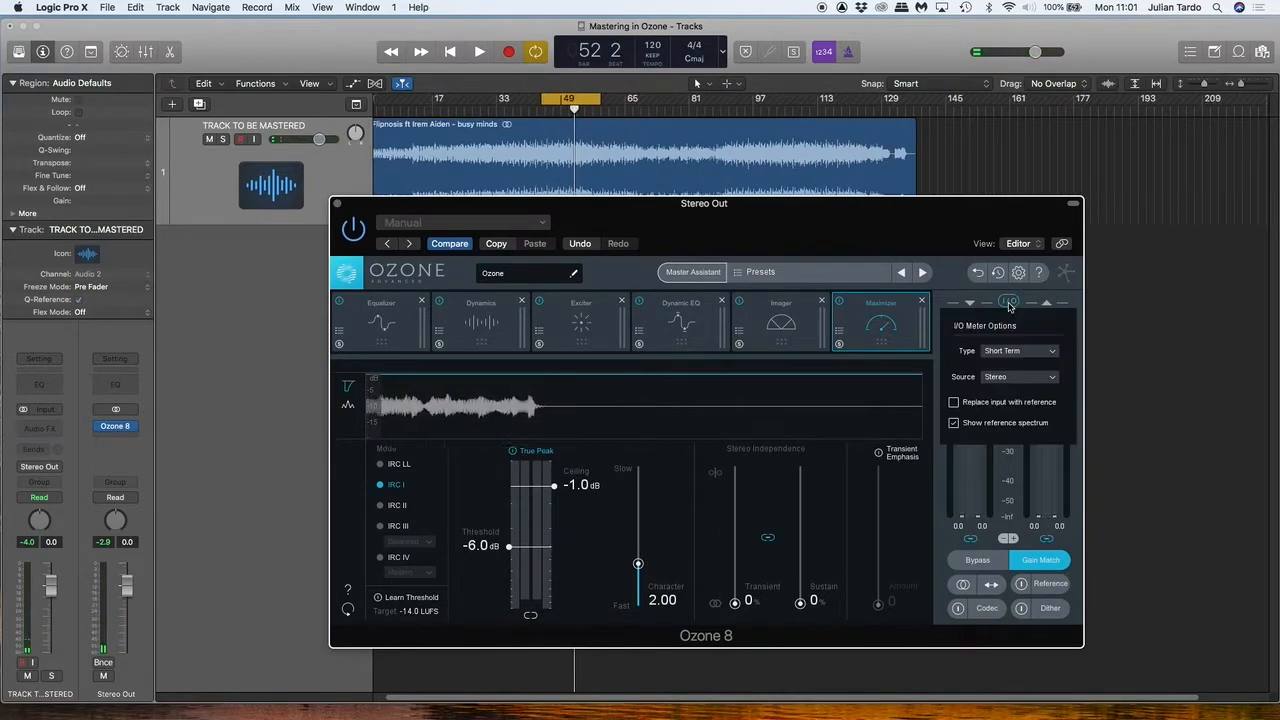
click(1043, 356)
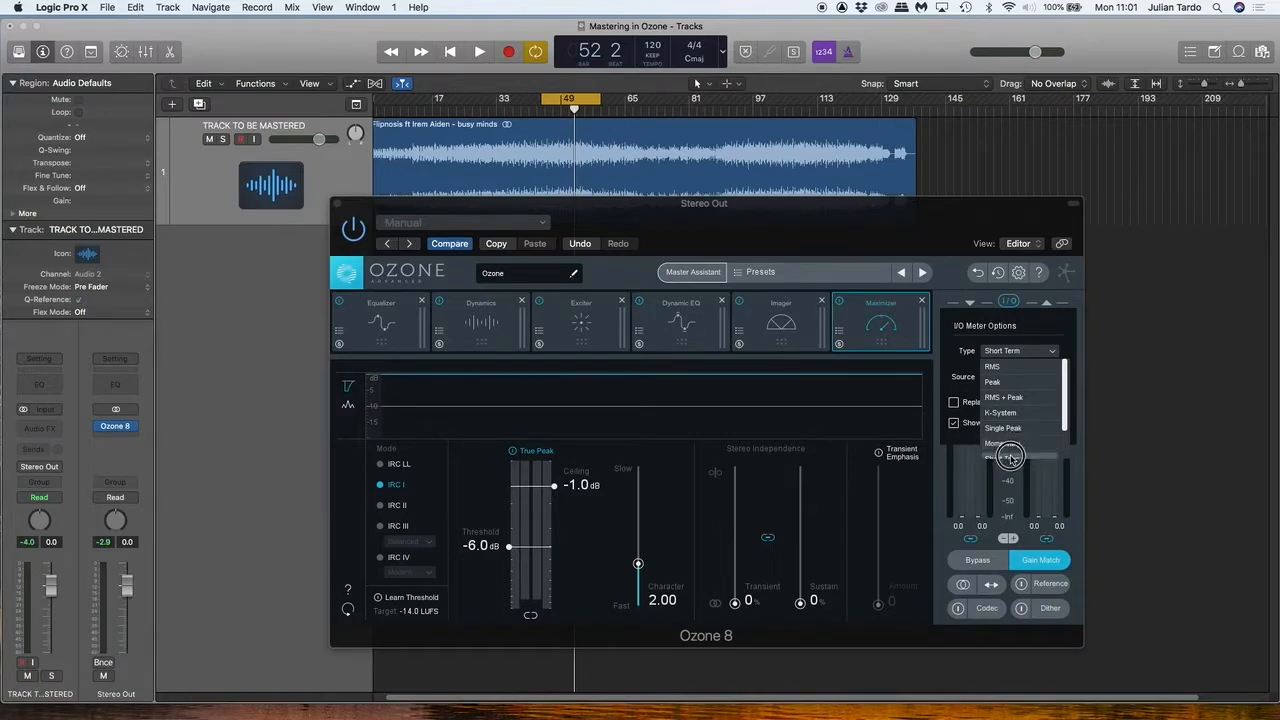
click(951, 476)
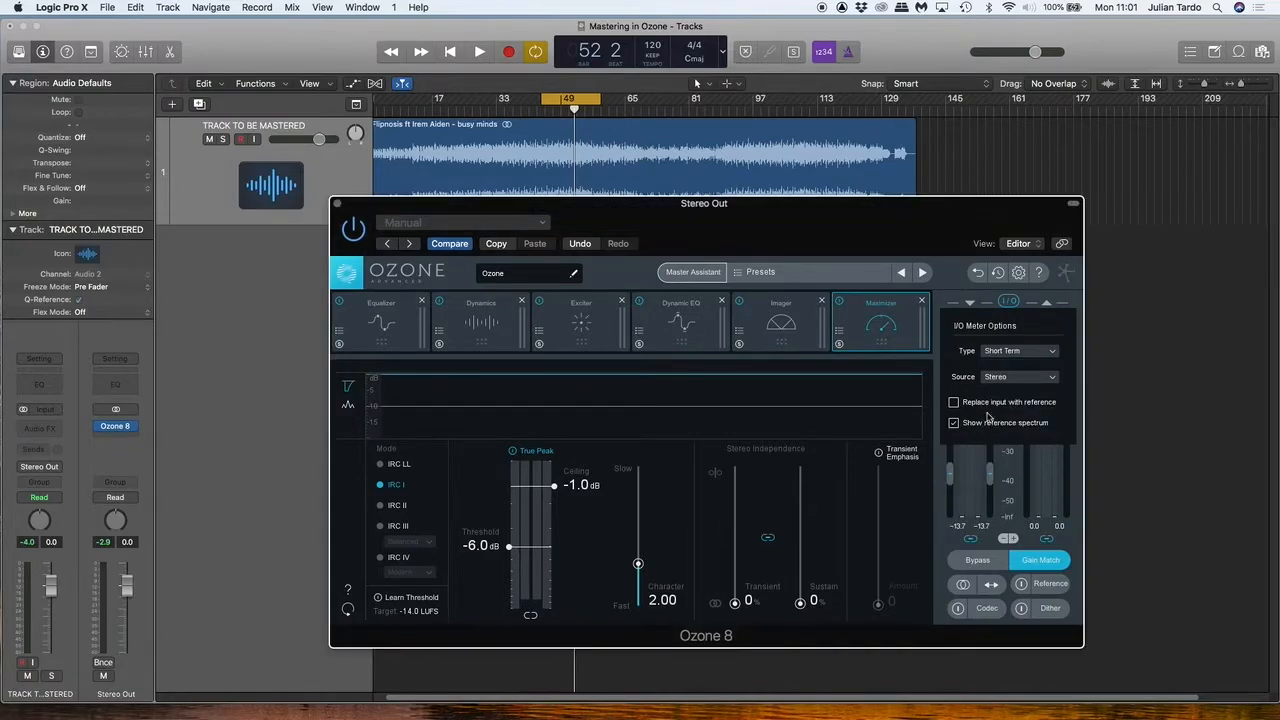
click(1010, 303)
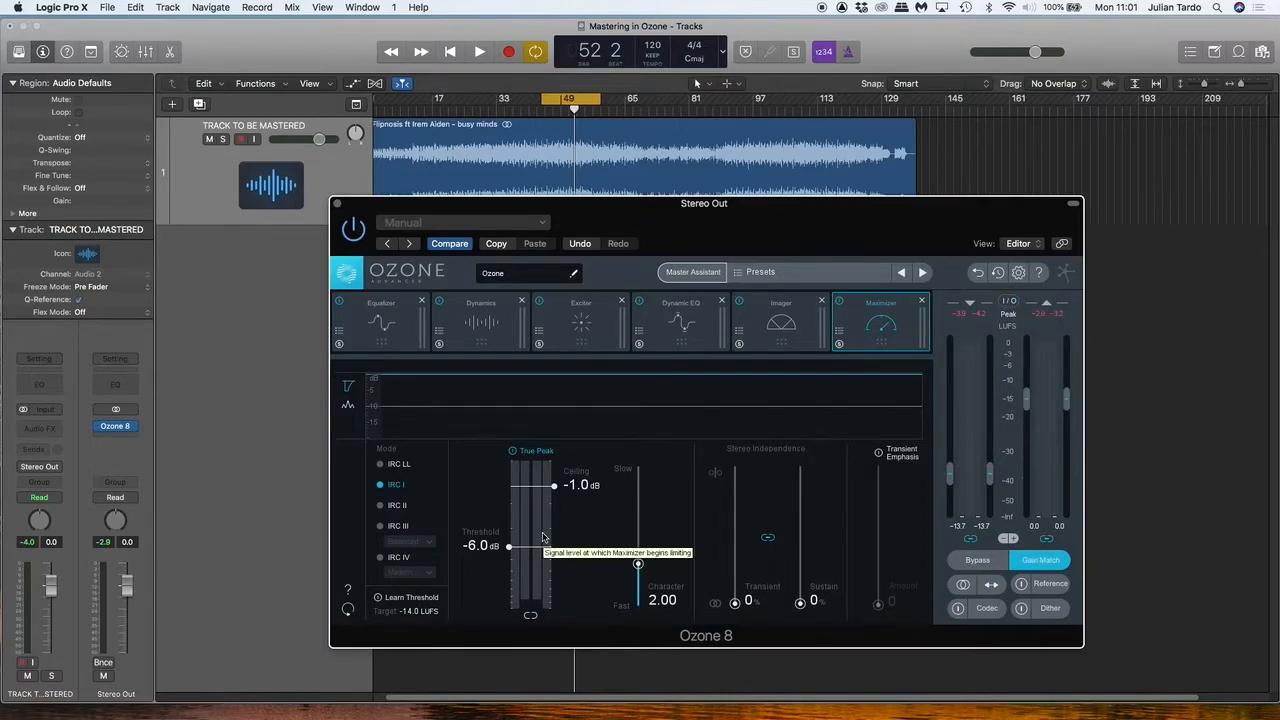
Lower the Maximizer's threshold to -15.3 dB while the looped section plays.
key(space)
drag(508, 550, 520, 584)
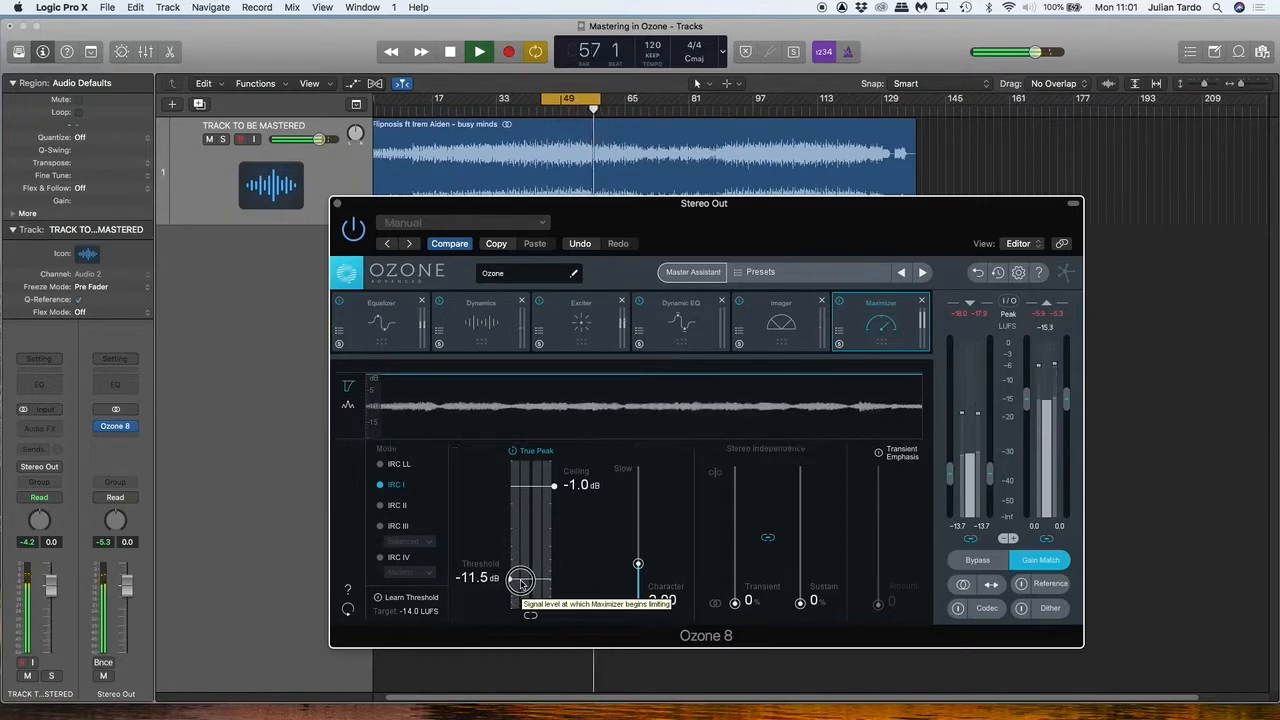
drag(520, 583, 522, 604)
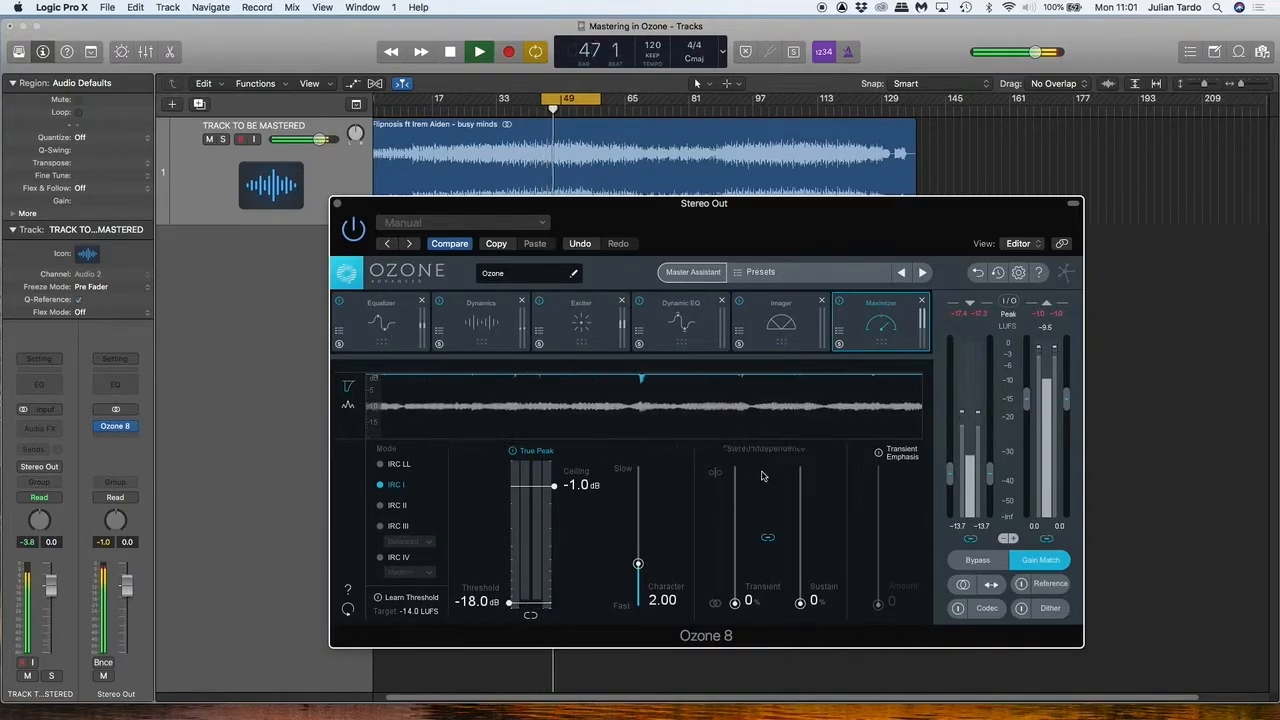
drag(508, 603, 508, 597)
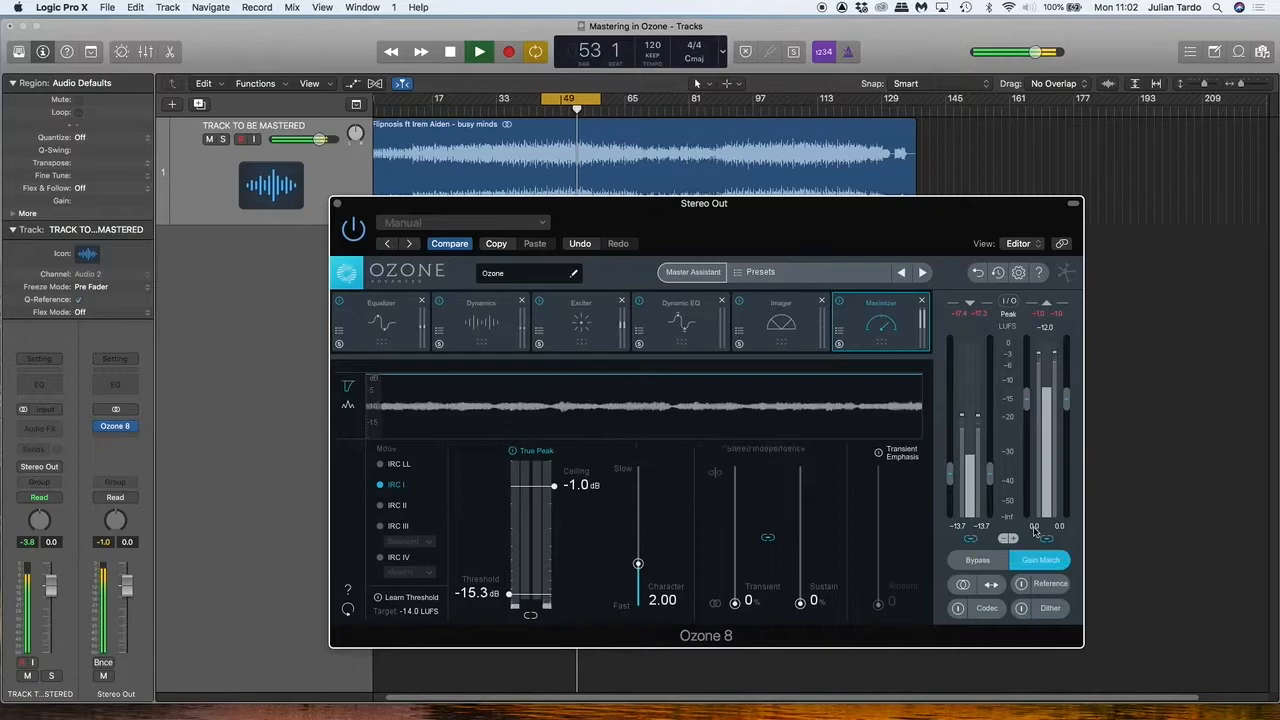
Compare the looped section twice with all Ozone processing bypassed and active, keeping Gain Match on.
click(1027, 562)
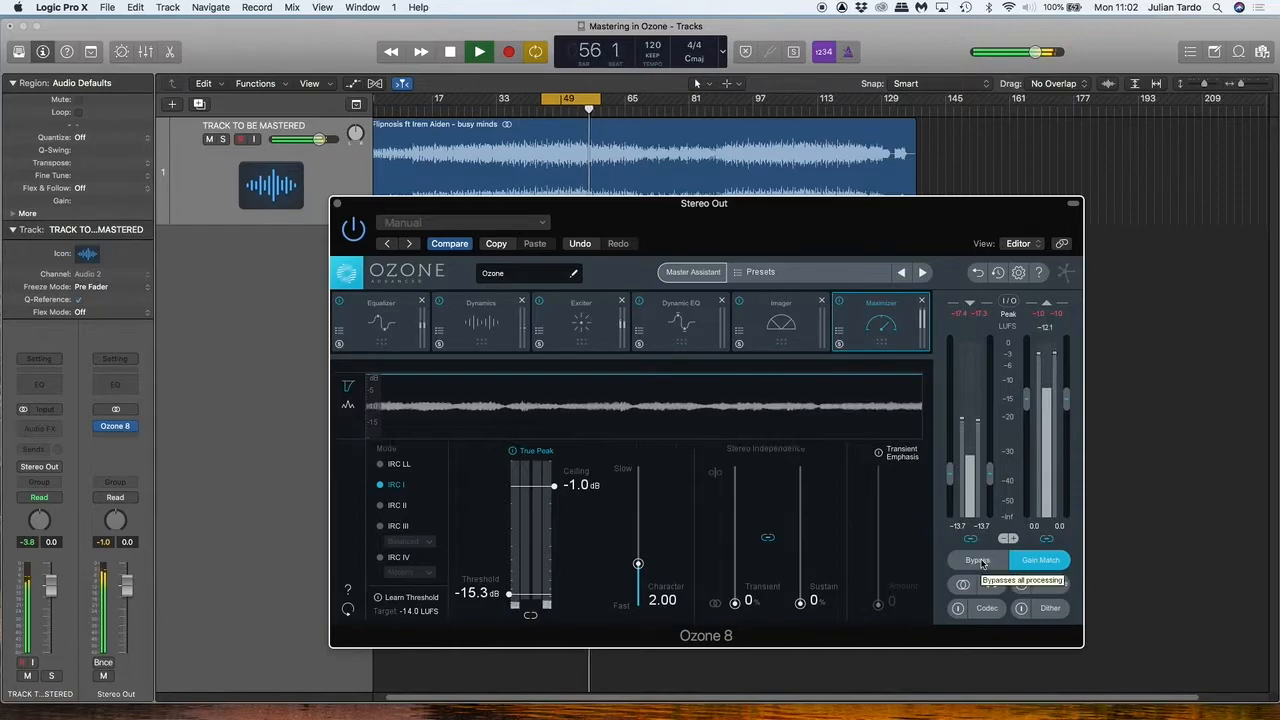
click(980, 562)
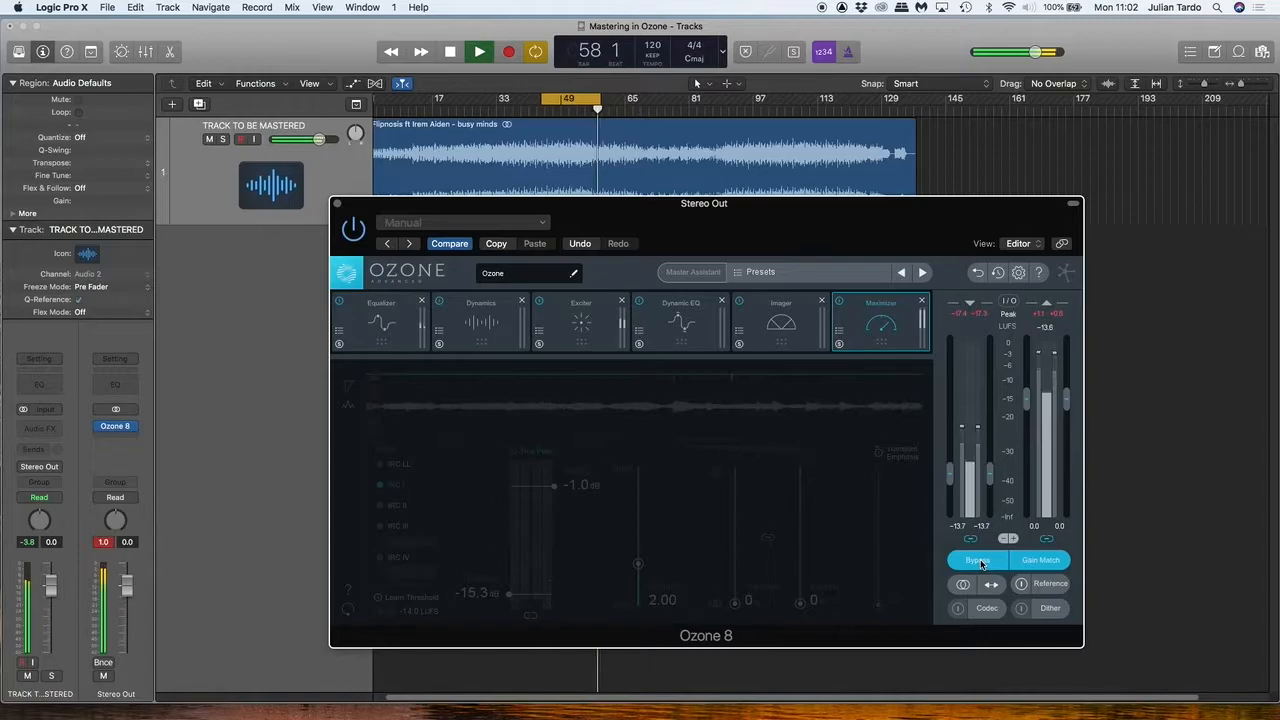
click(980, 563)
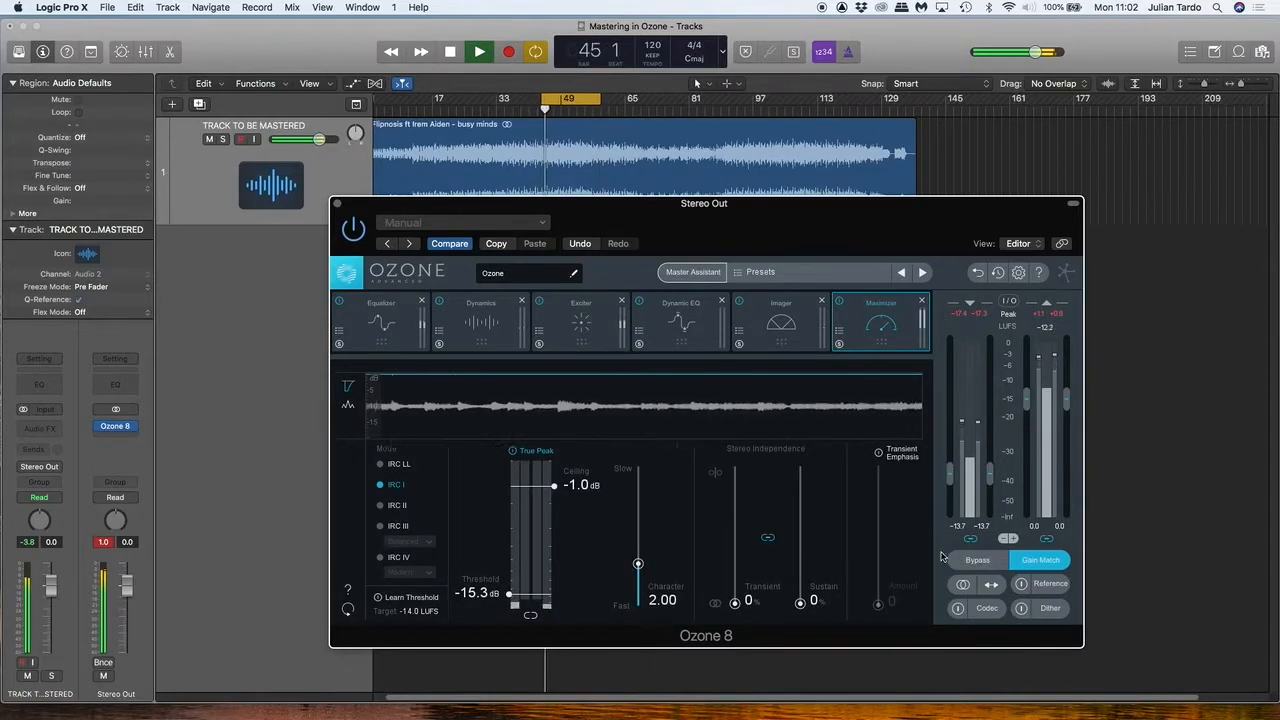
click(962, 561)
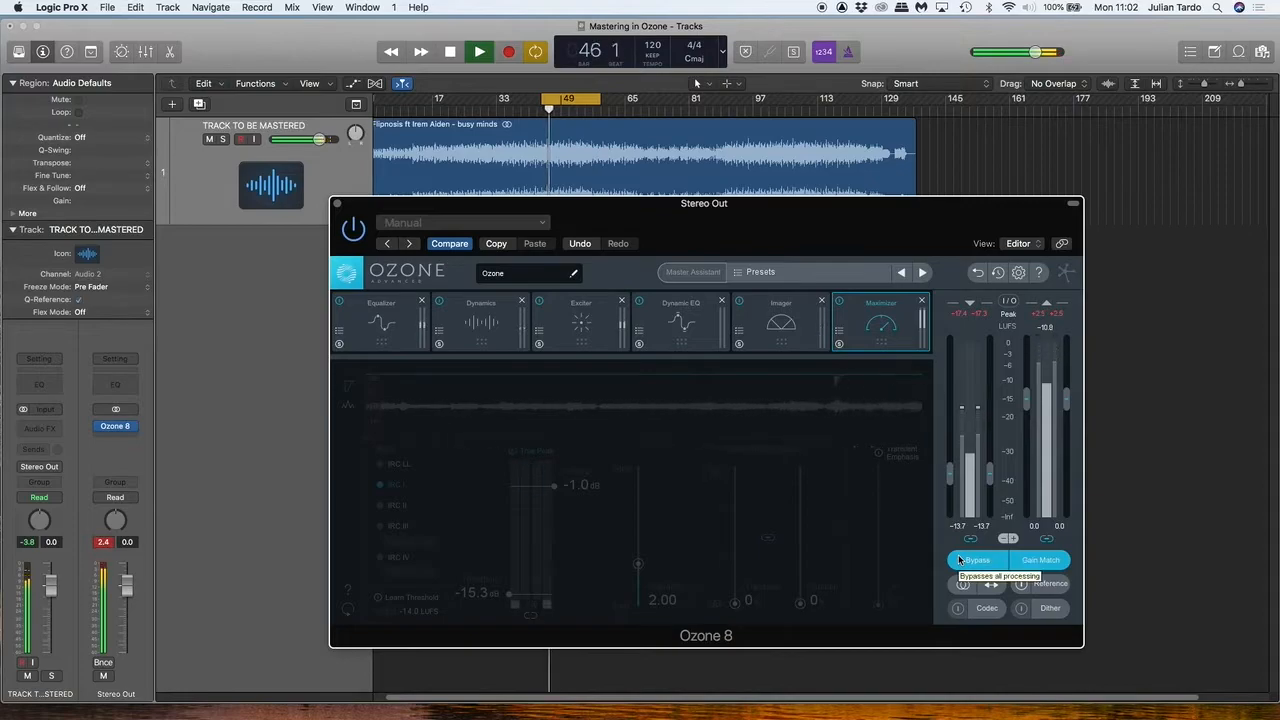
click(959, 560)
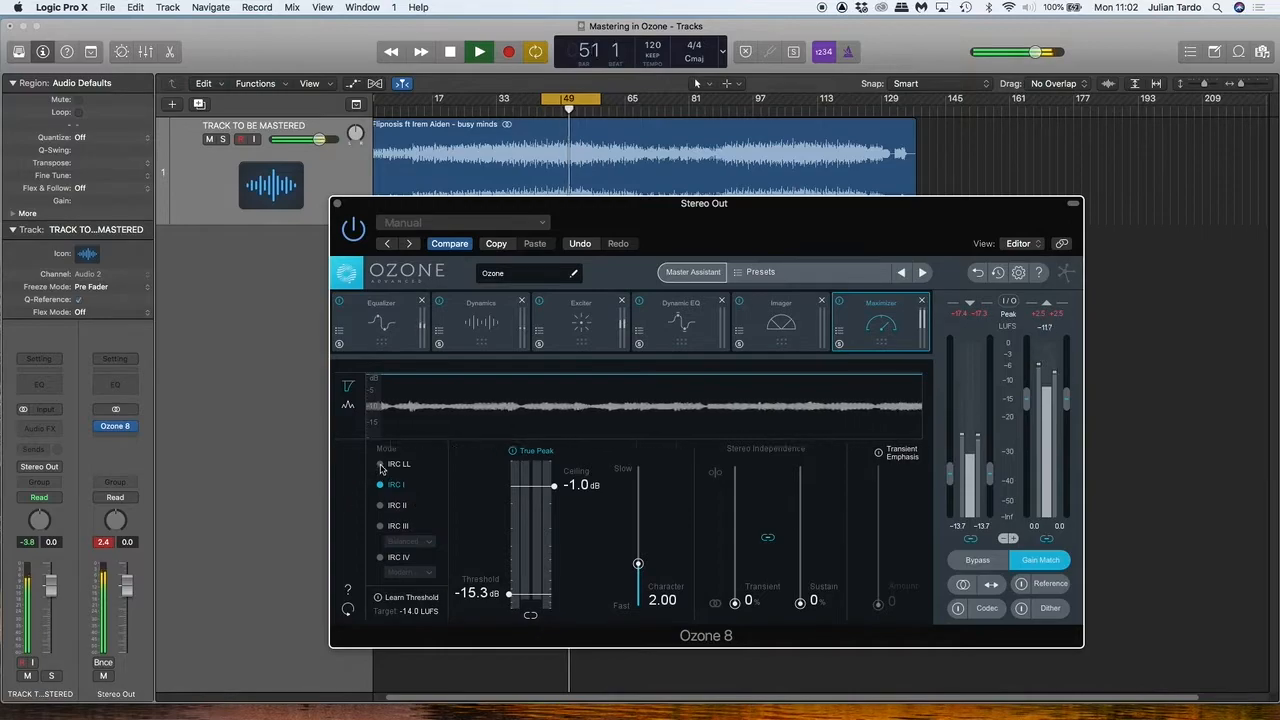
Set the Maximizer's limiting mode to IRC IV with the Transient character.
click(380, 558)
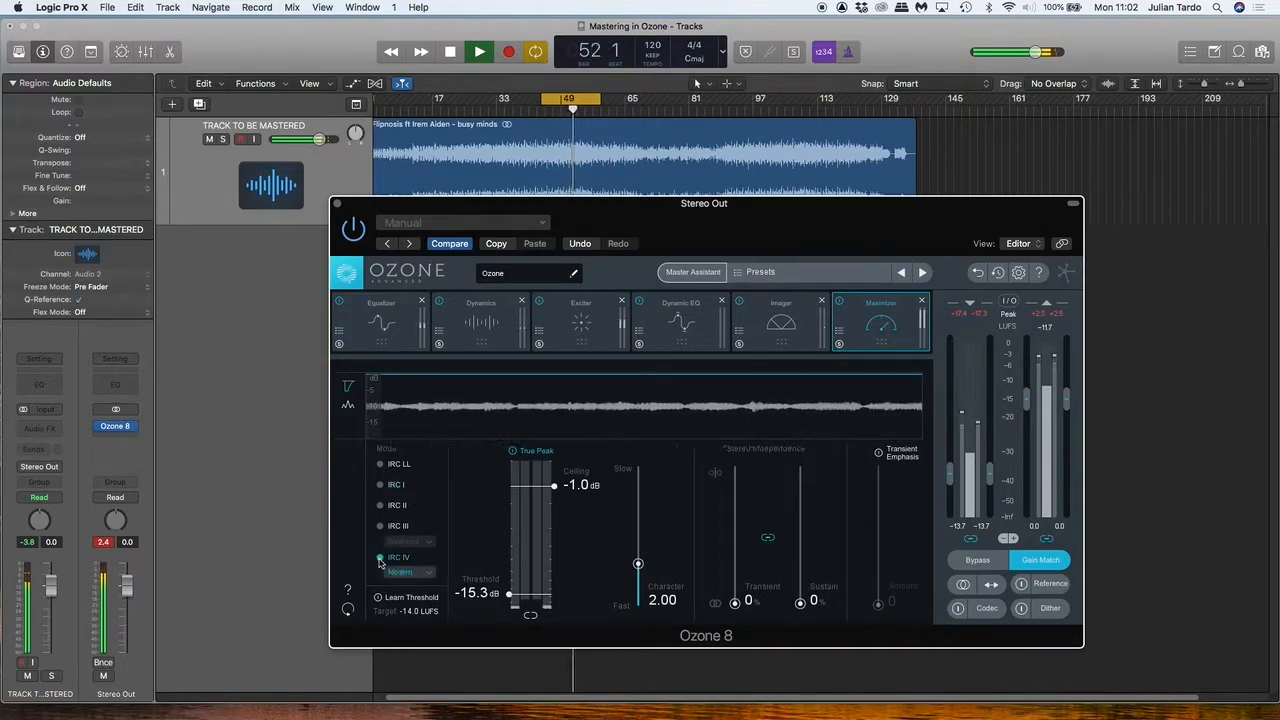
click(405, 572)
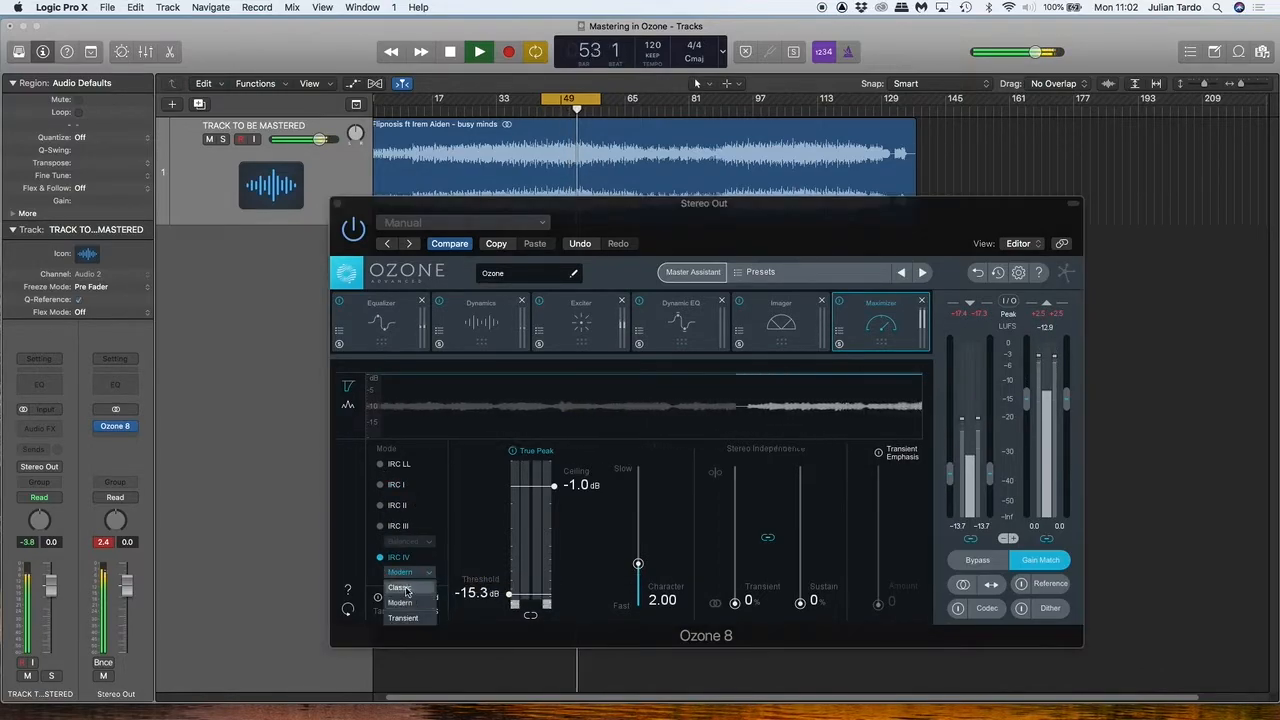
click(404, 618)
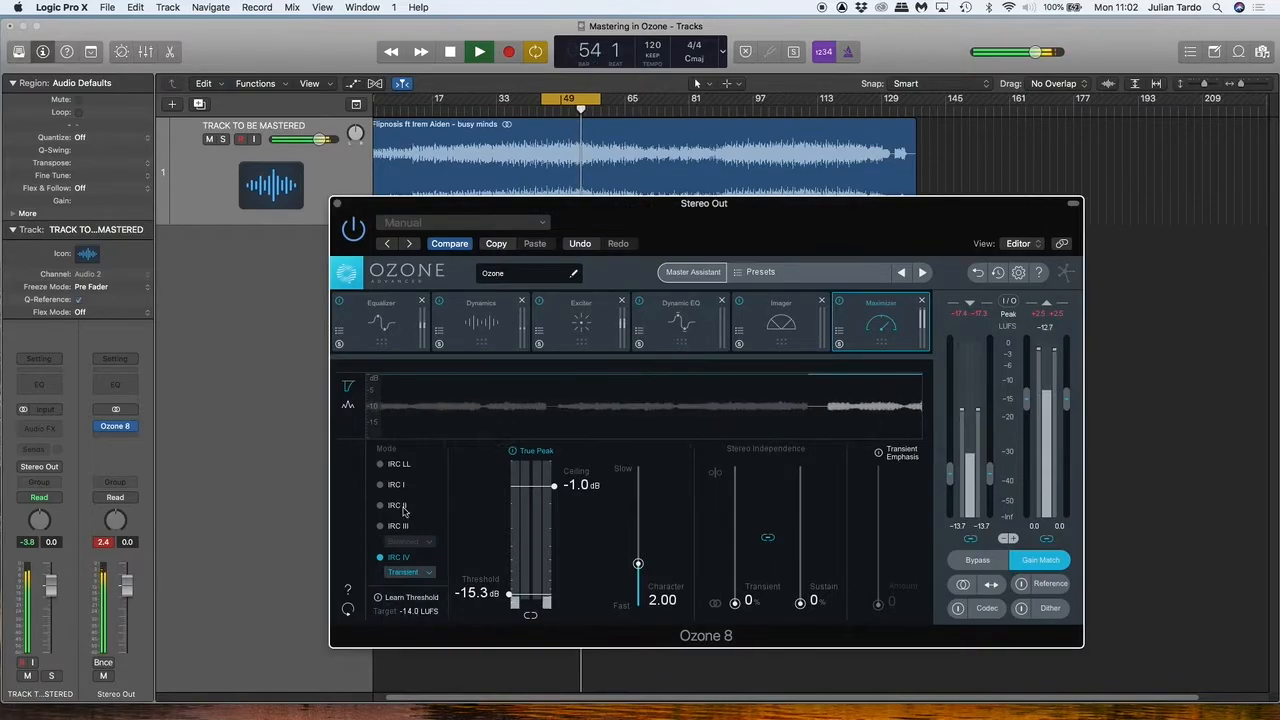
Compare bypassed and processed sound and Gain Match off and on, ending with both processing and Gain Match active, then reset Stereo Out's peak reading and stop playback.
click(970, 560)
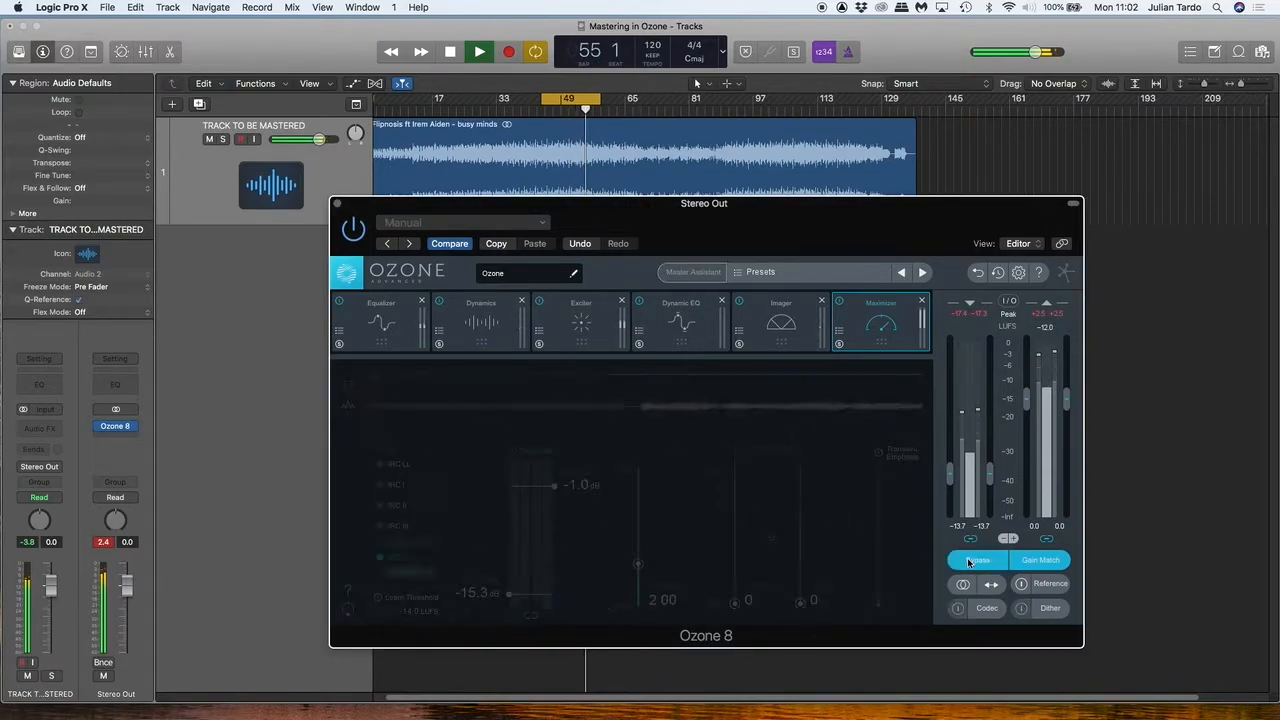
click(968, 561)
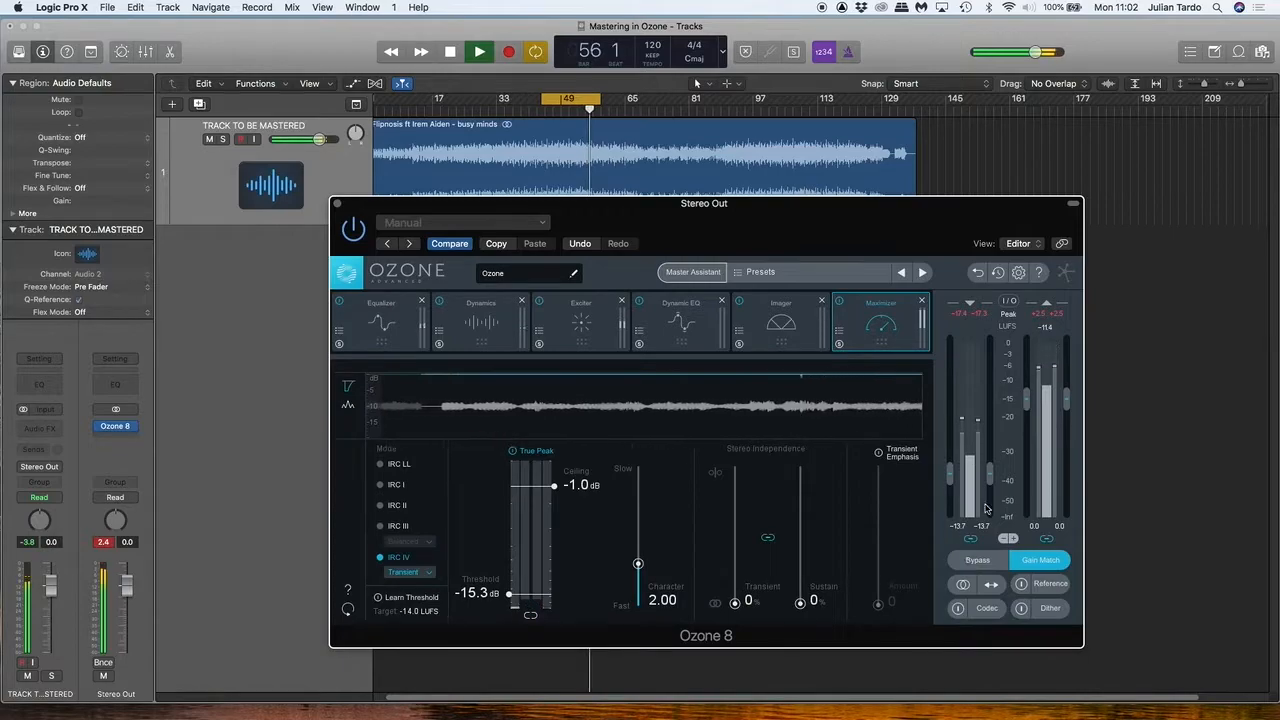
click(1036, 562)
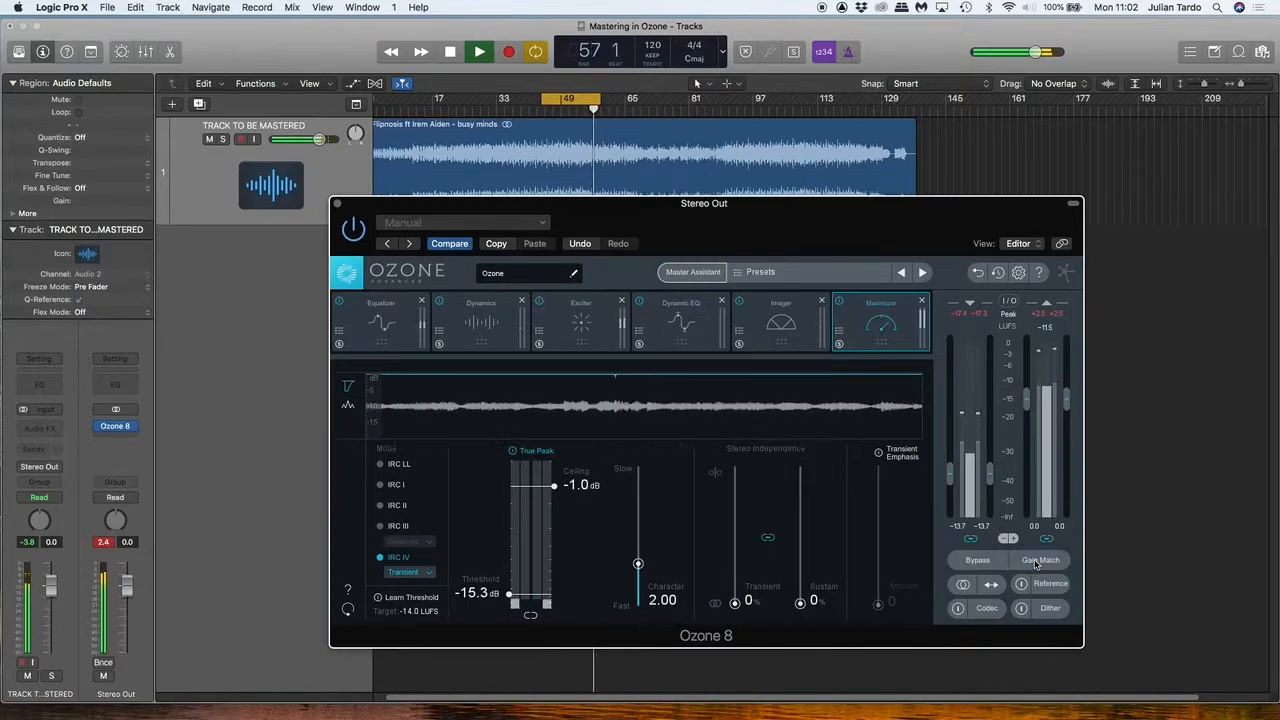
click(1036, 561)
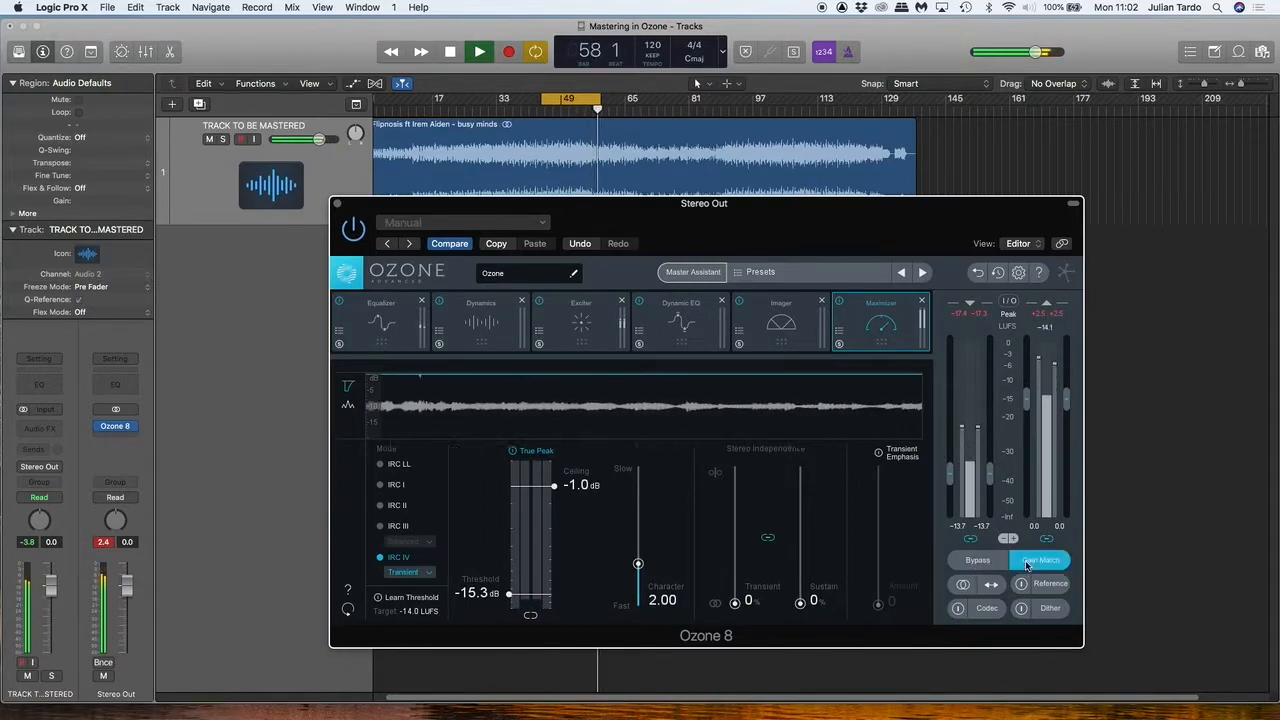
click(975, 561)
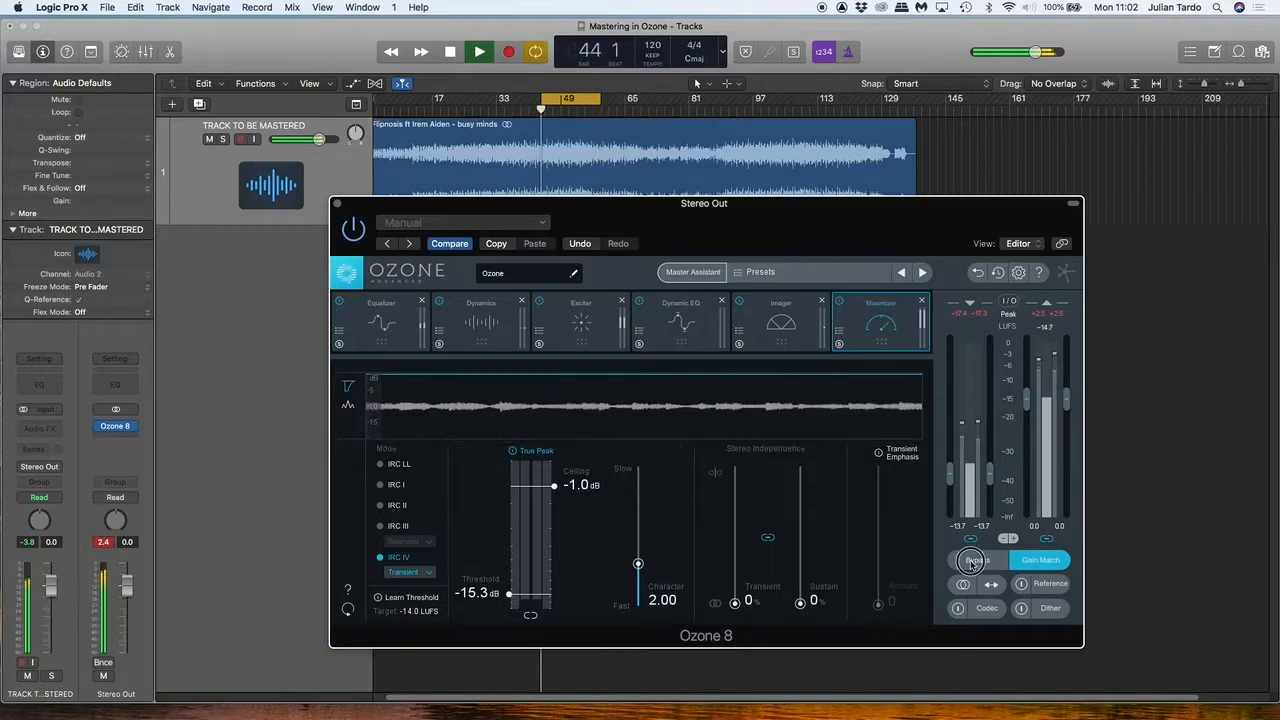
click(975, 561)
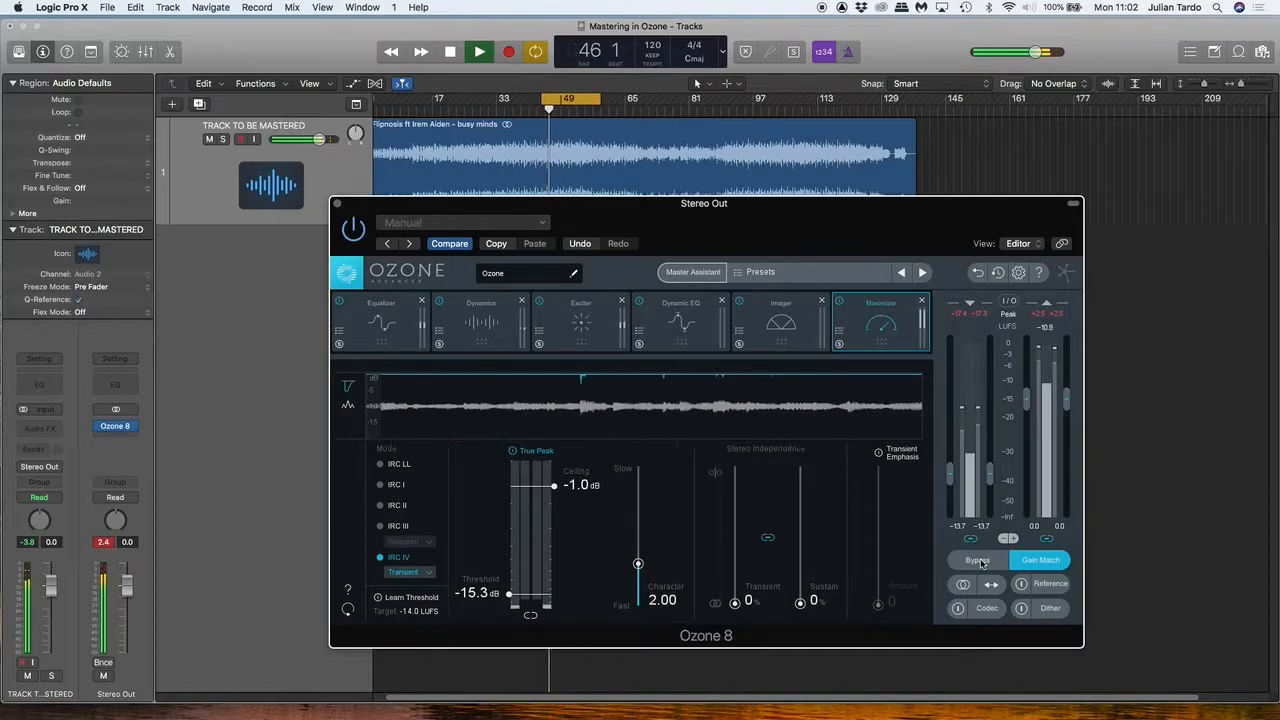
click(978, 562)
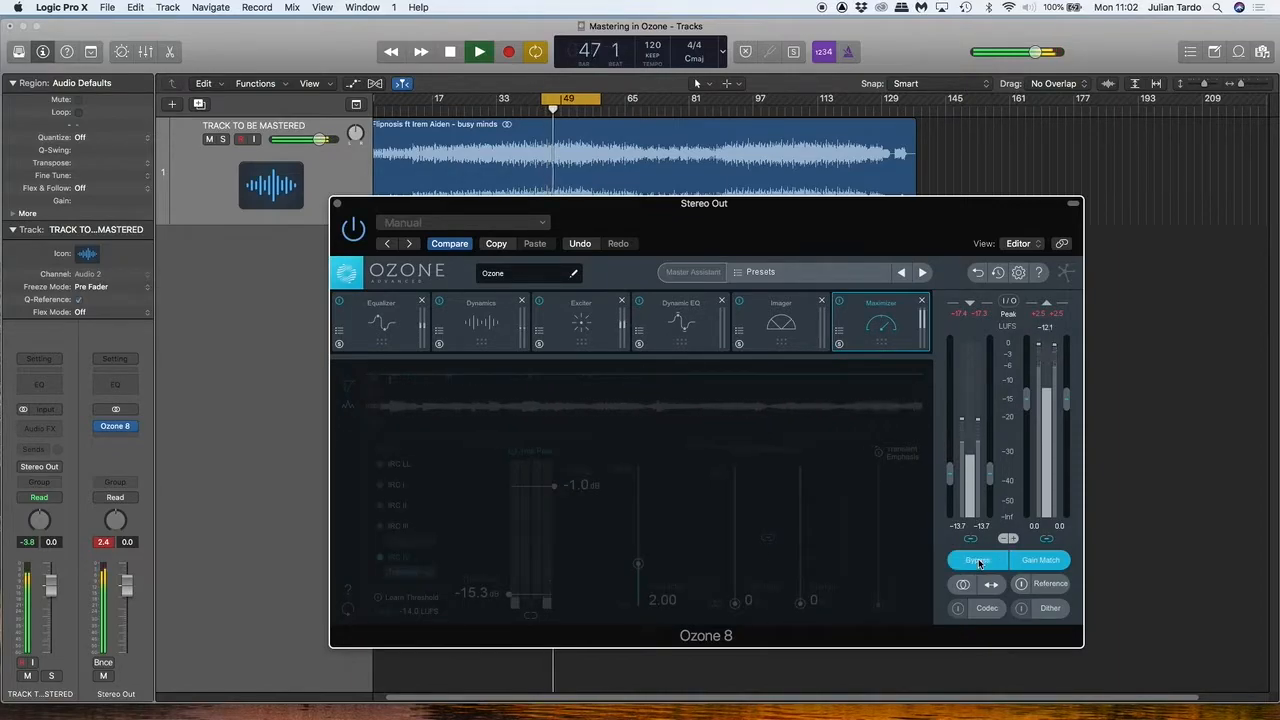
click(979, 561)
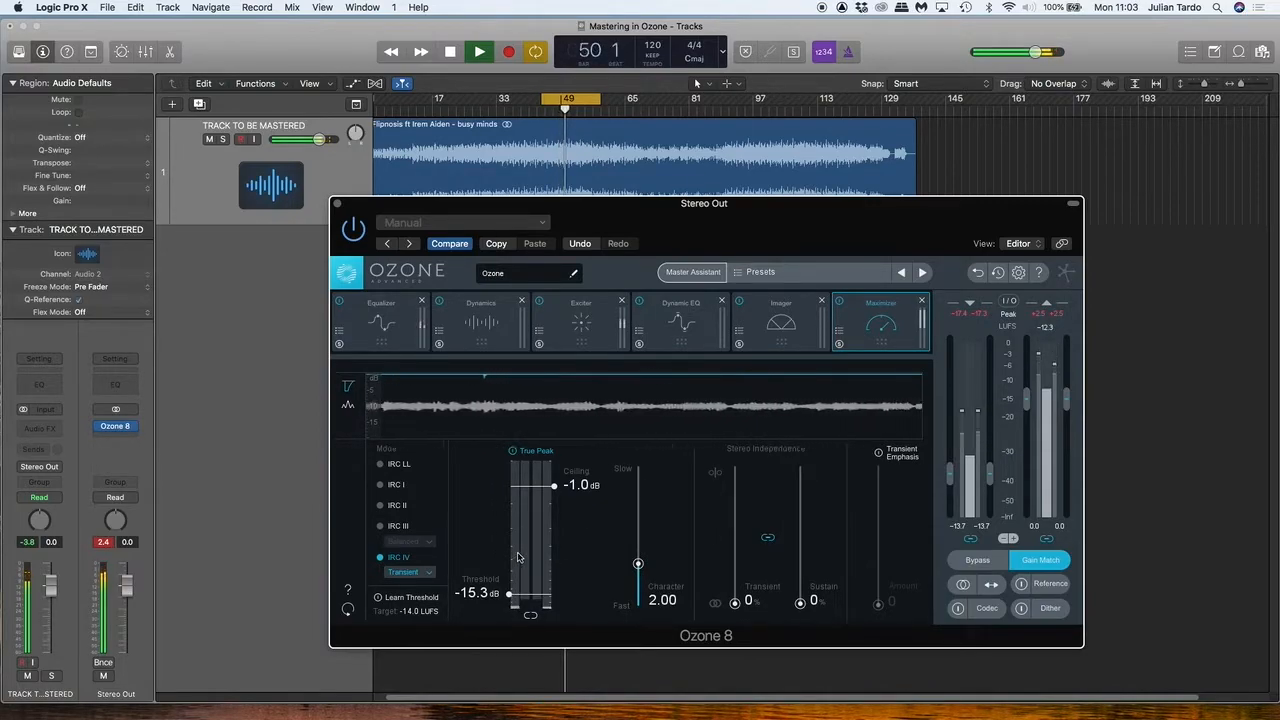
click(101, 545)
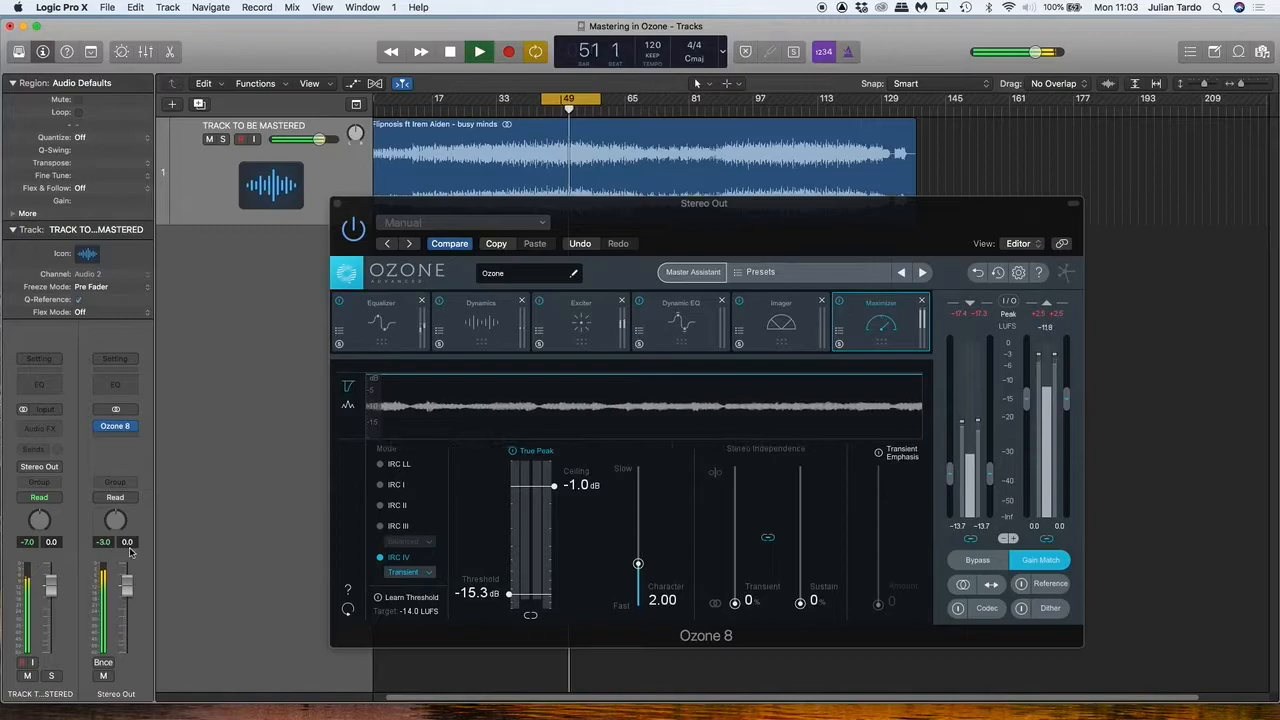
key(space)
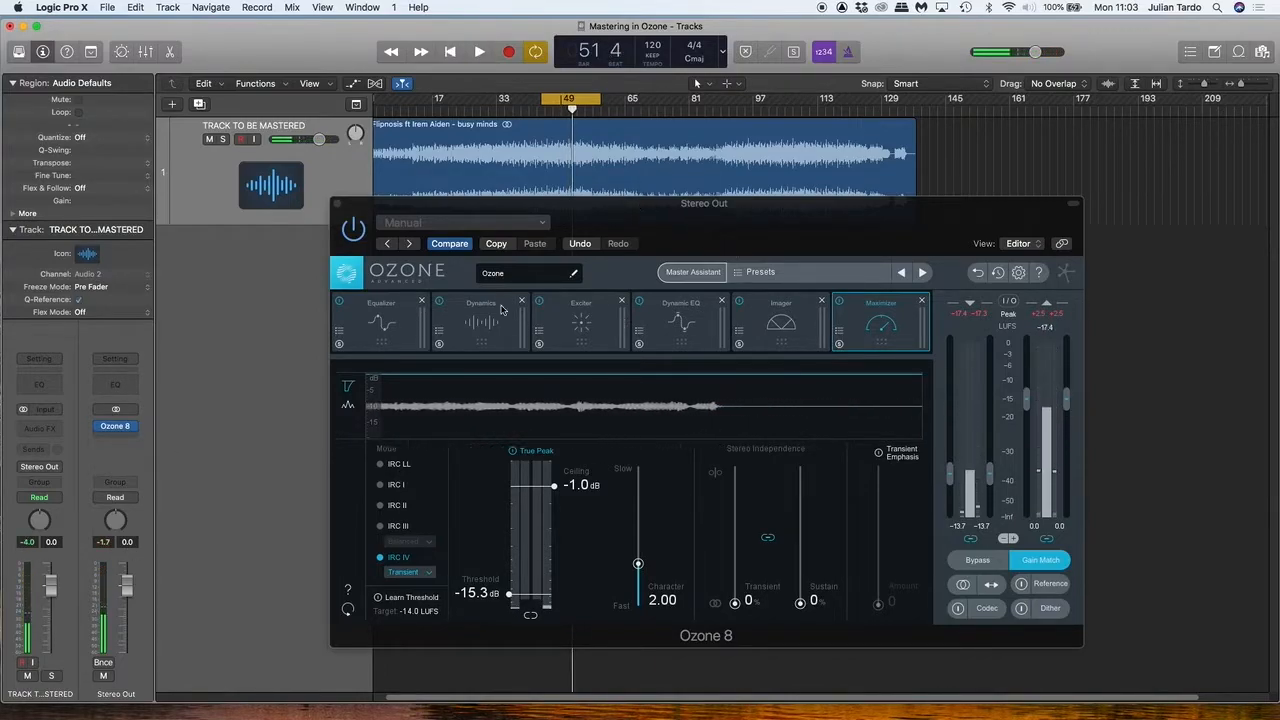
Reduce the Equalizer's Mid band 3 low shelf gain to 1.0 dB during playback, and compare it against bypass.
click(385, 332)
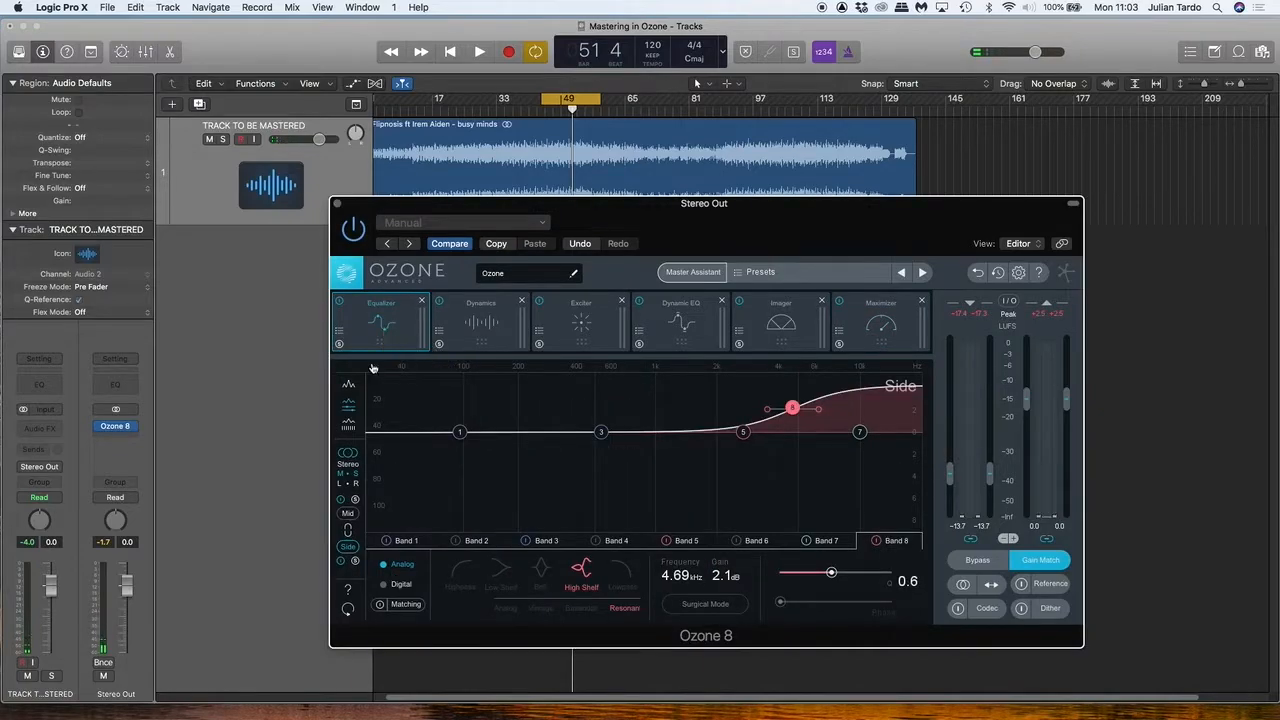
click(347, 514)
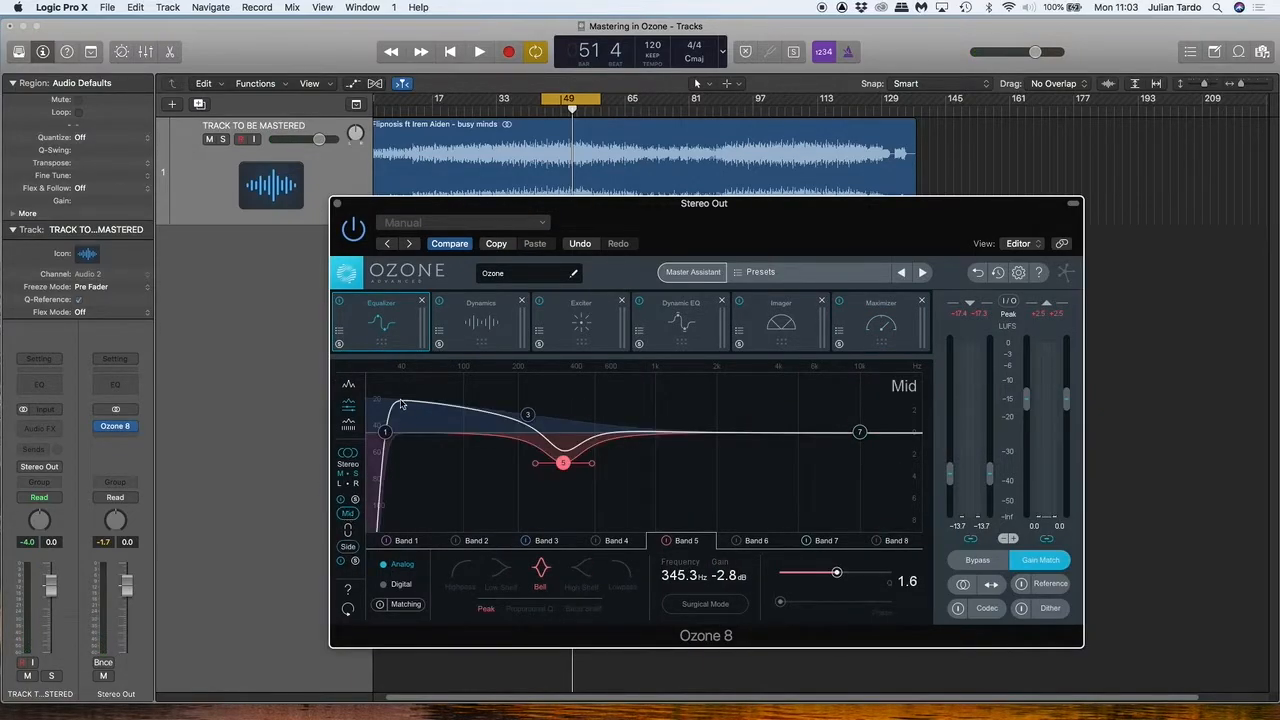
key(space)
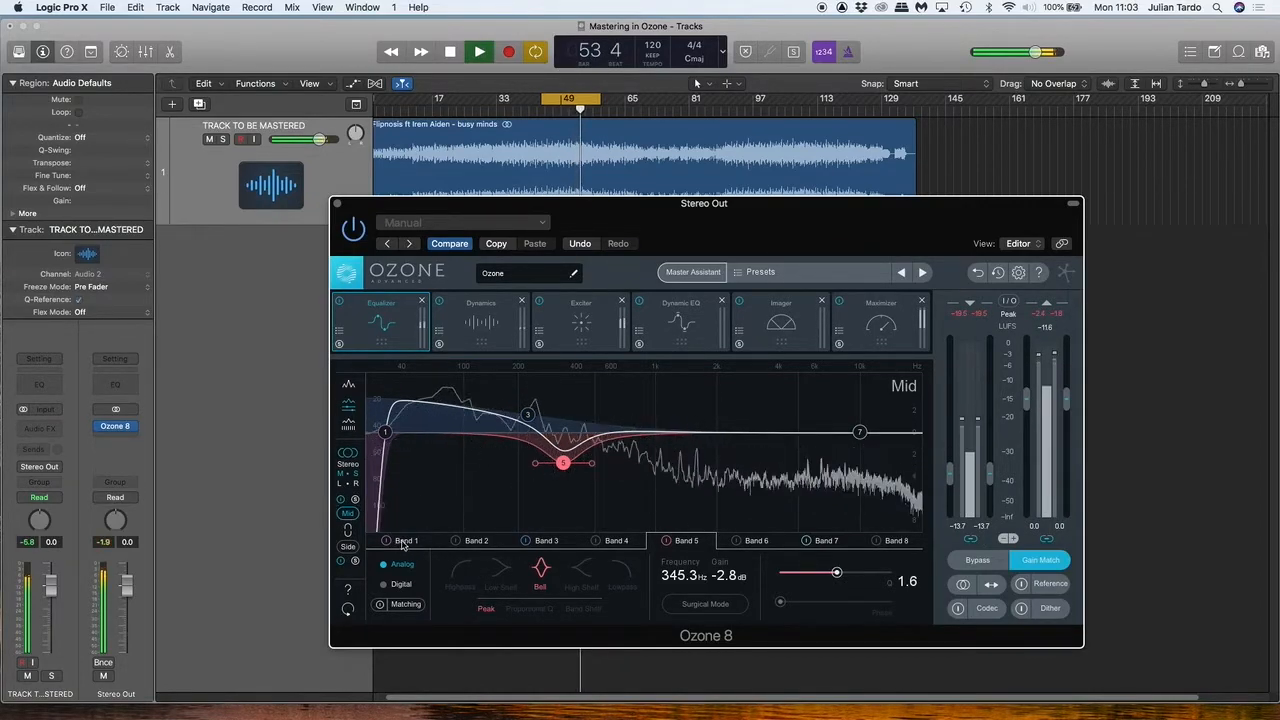
click(548, 541)
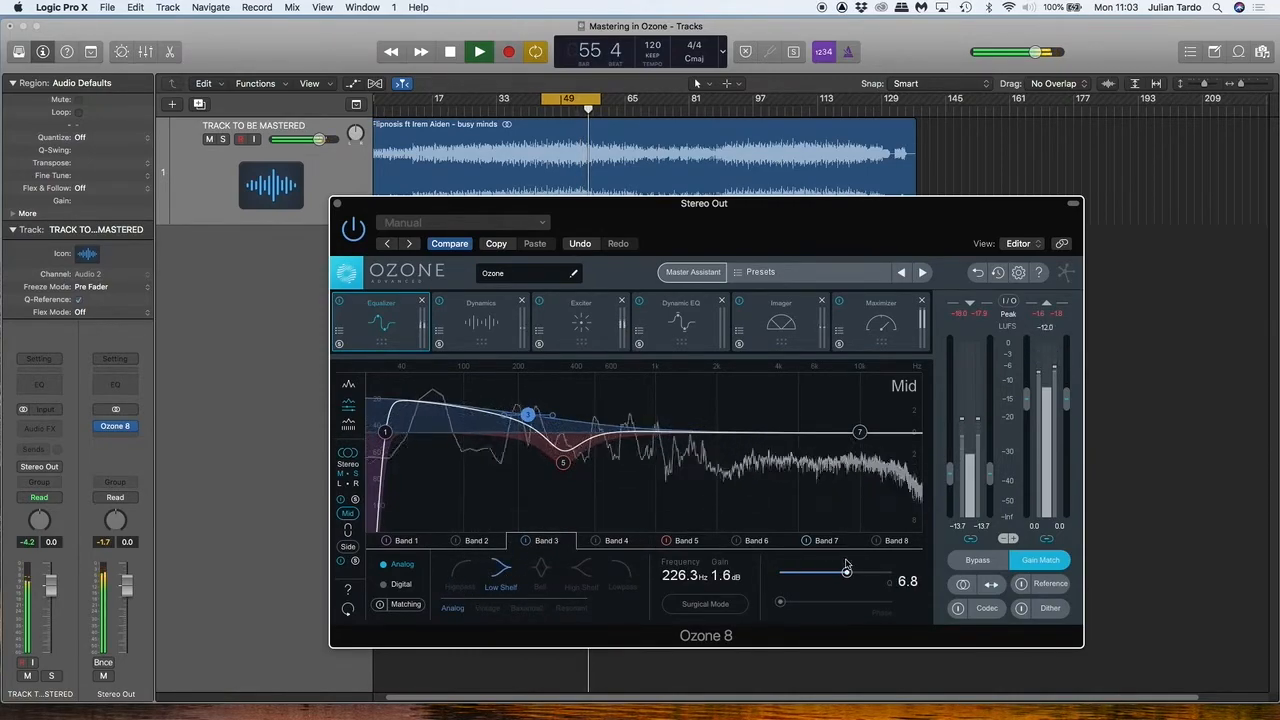
drag(720, 578, 722, 585)
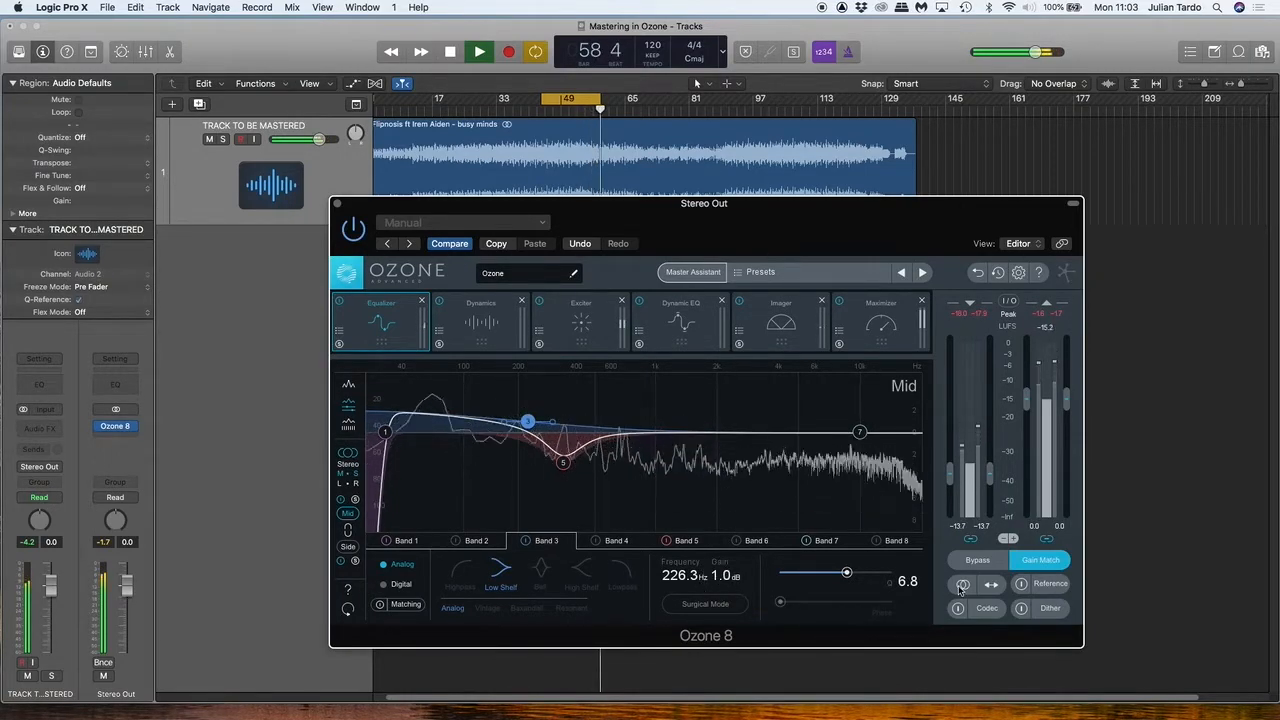
click(975, 561)
click(975, 561)
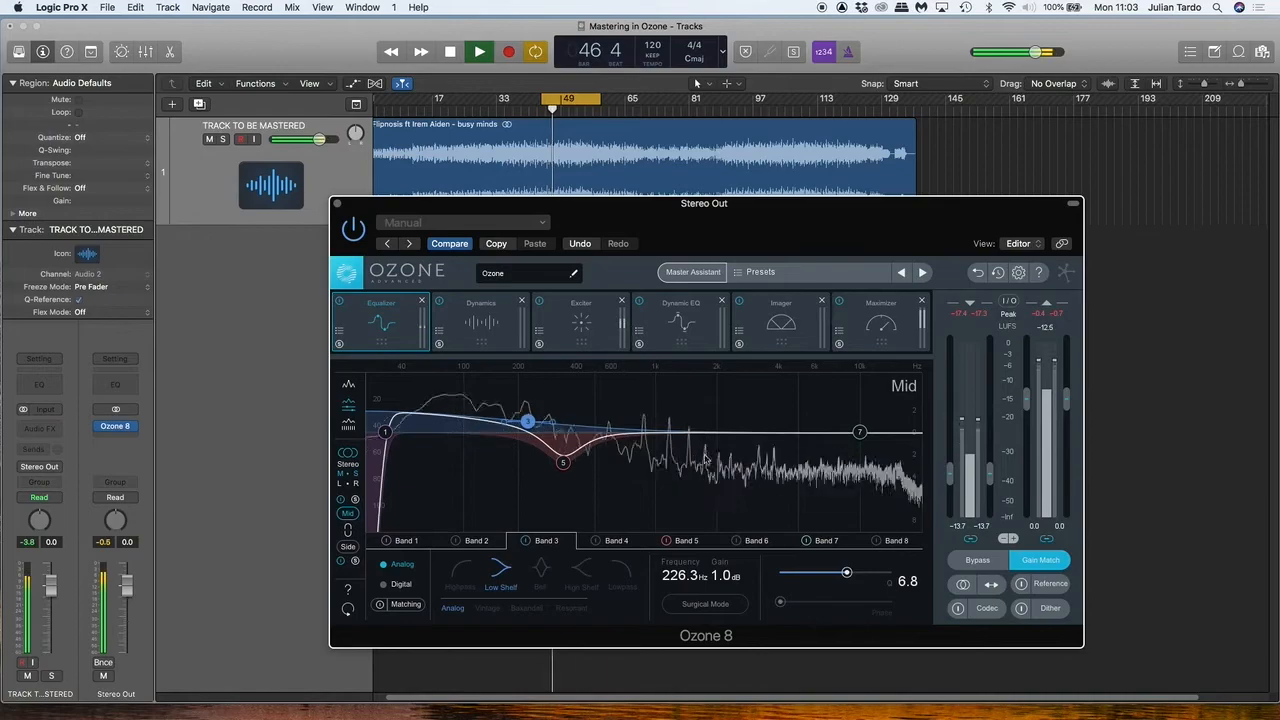
Move the Mid channel's band 7 high shelf to 4.59 kHz with 1.0 dB gain, and compare it against bypass.
drag(859, 433, 791, 420)
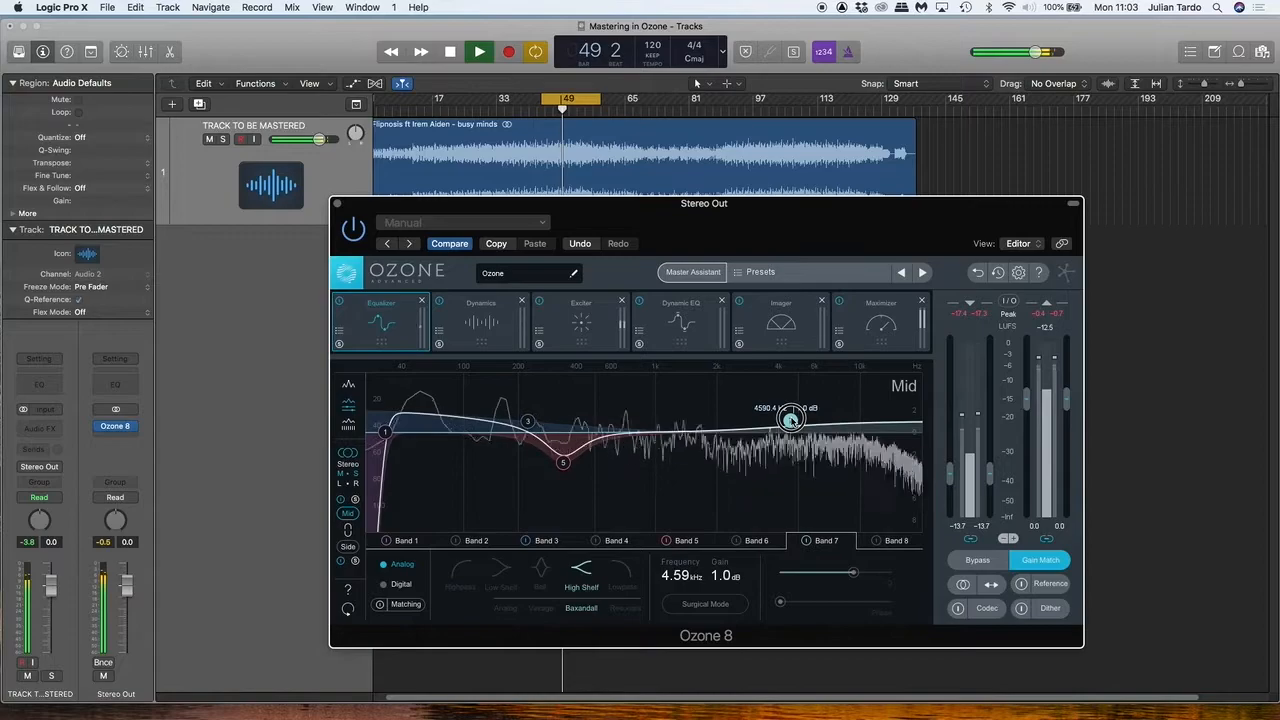
click(977, 561)
click(977, 561)
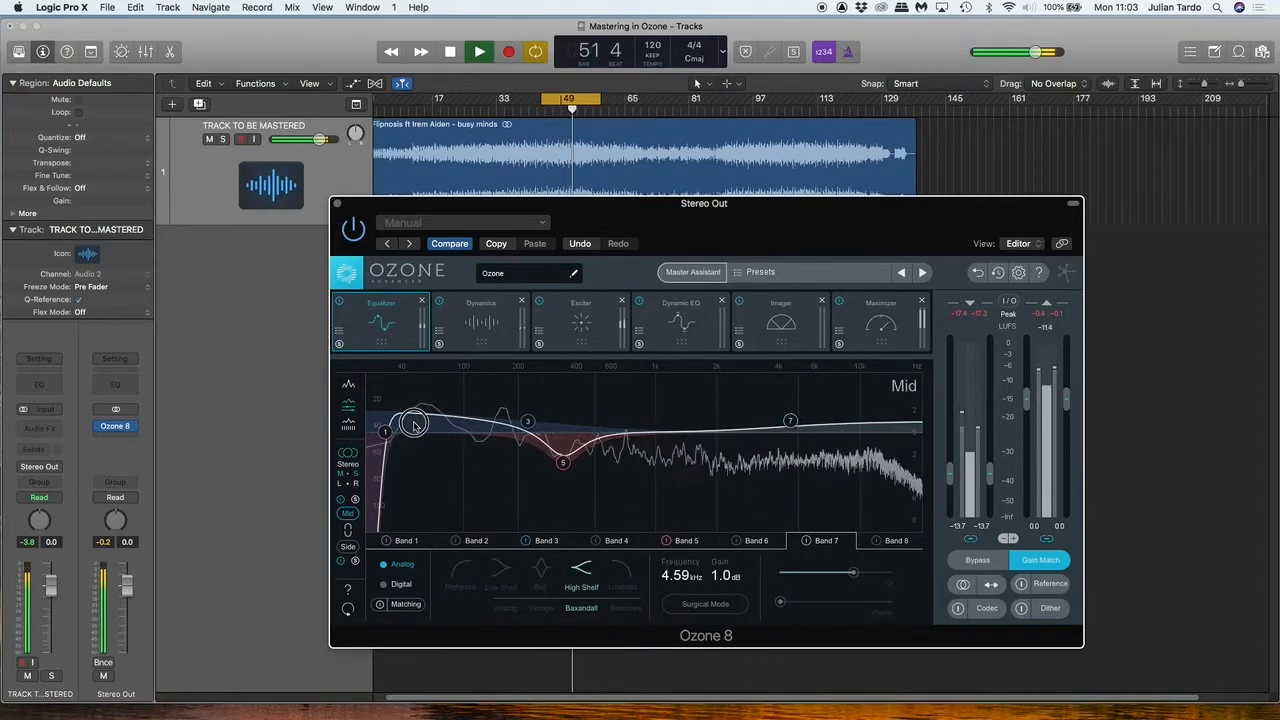
In the Equalizer's Mid channel, set band 3's low shelf gain to 0.8 dB with a bypass comparison, and move band 1's highpass to 33.3 Hz.
click(529, 420)
scroll(724, 578, down, 2)
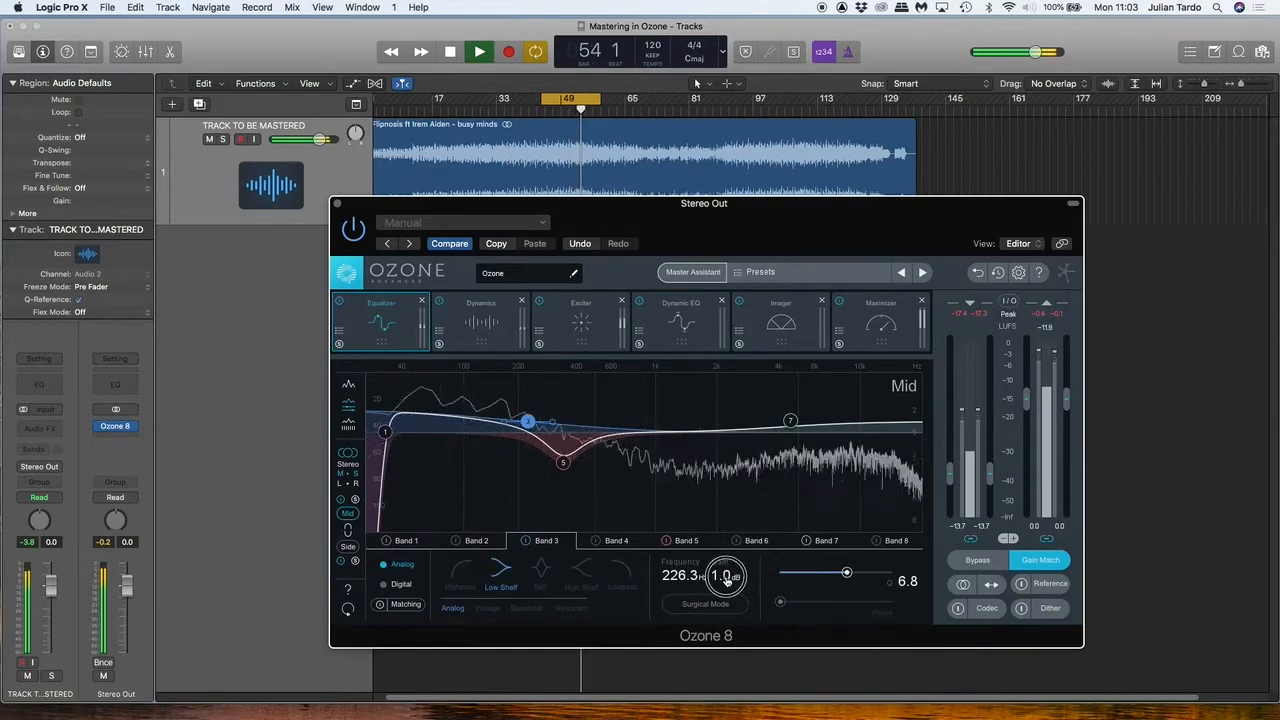
click(977, 562)
click(977, 562)
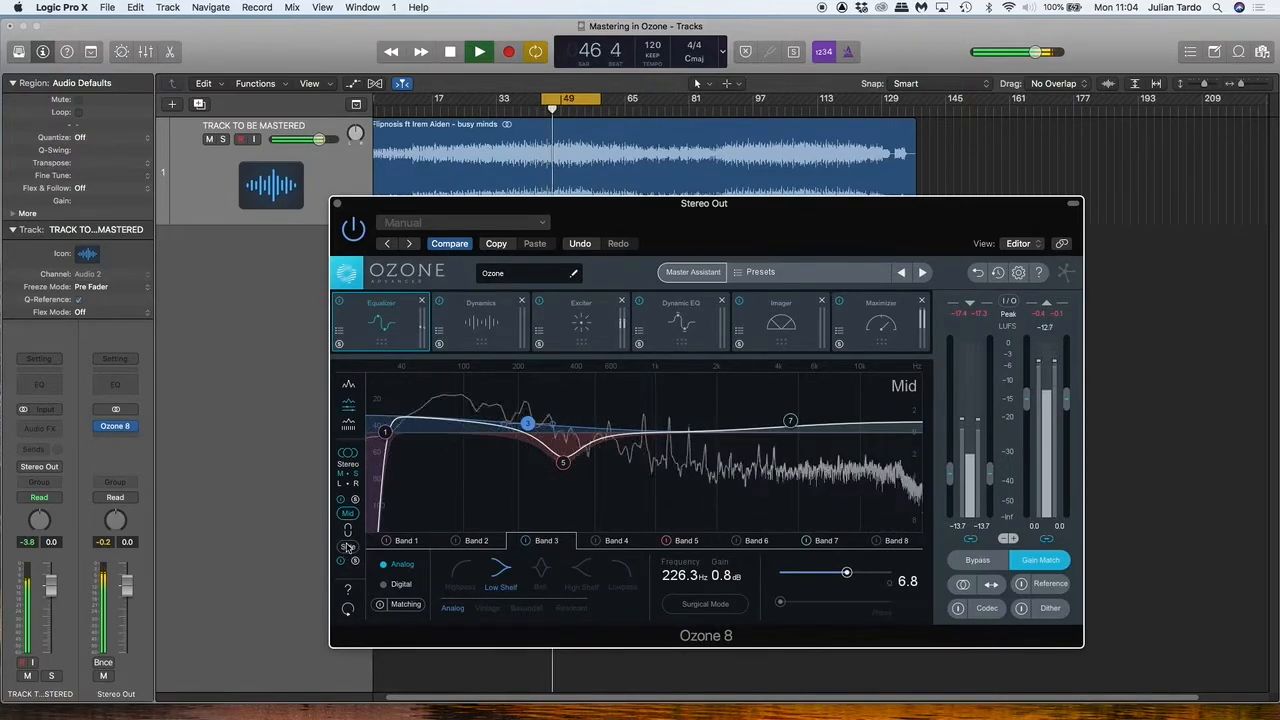
click(386, 431)
drag(386, 431, 390, 432)
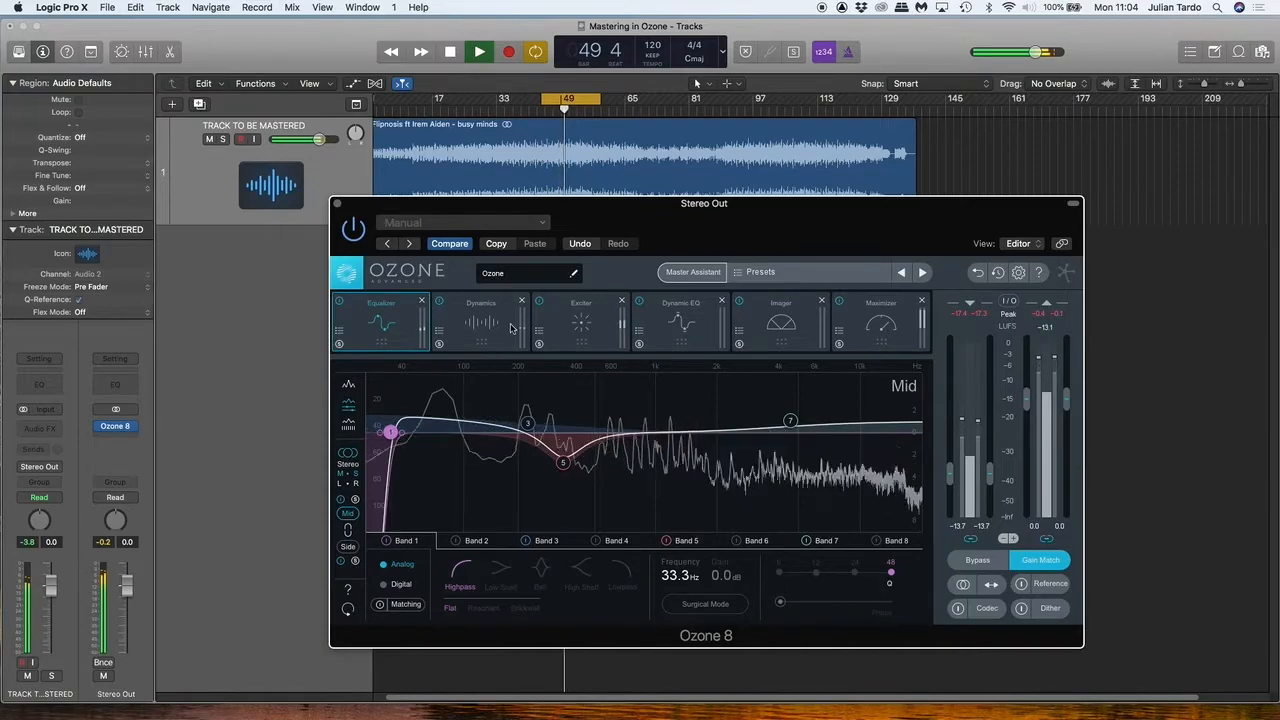
Reduce the mix of the Exciter's Mid low Tape band to 14.4%, and compare the result against bypass.
click(548, 344)
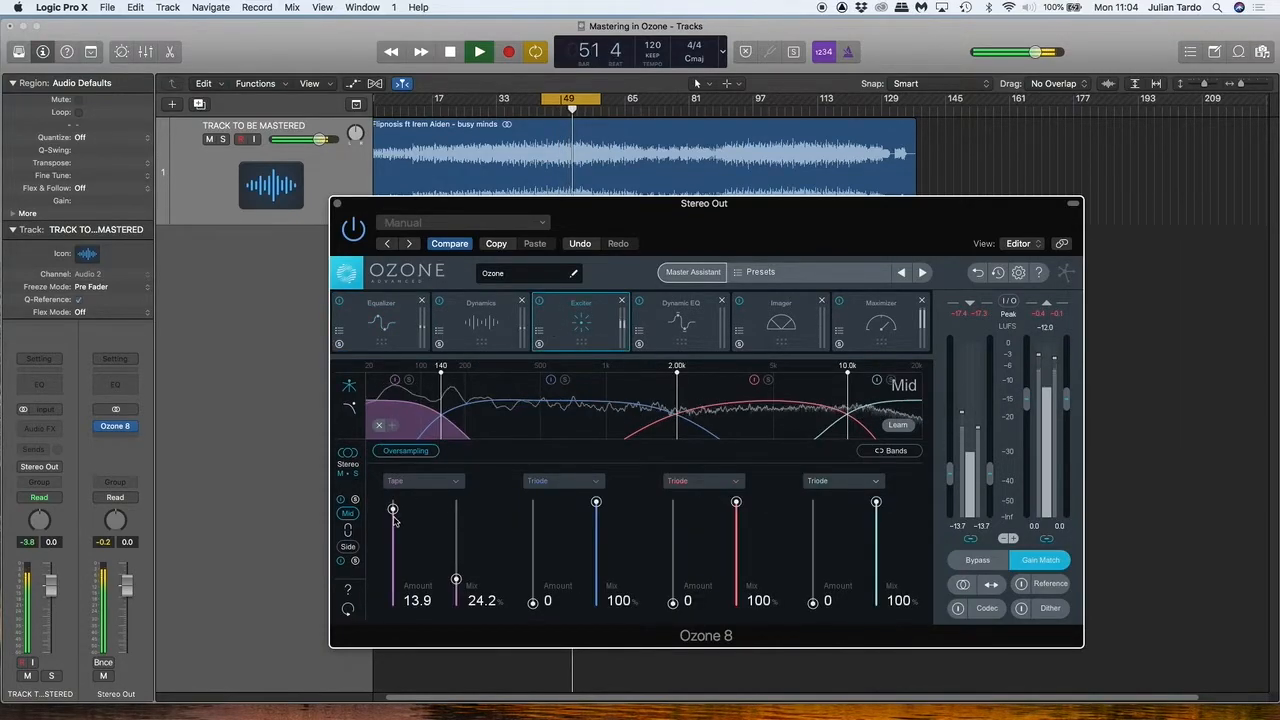
drag(455, 580, 457, 590)
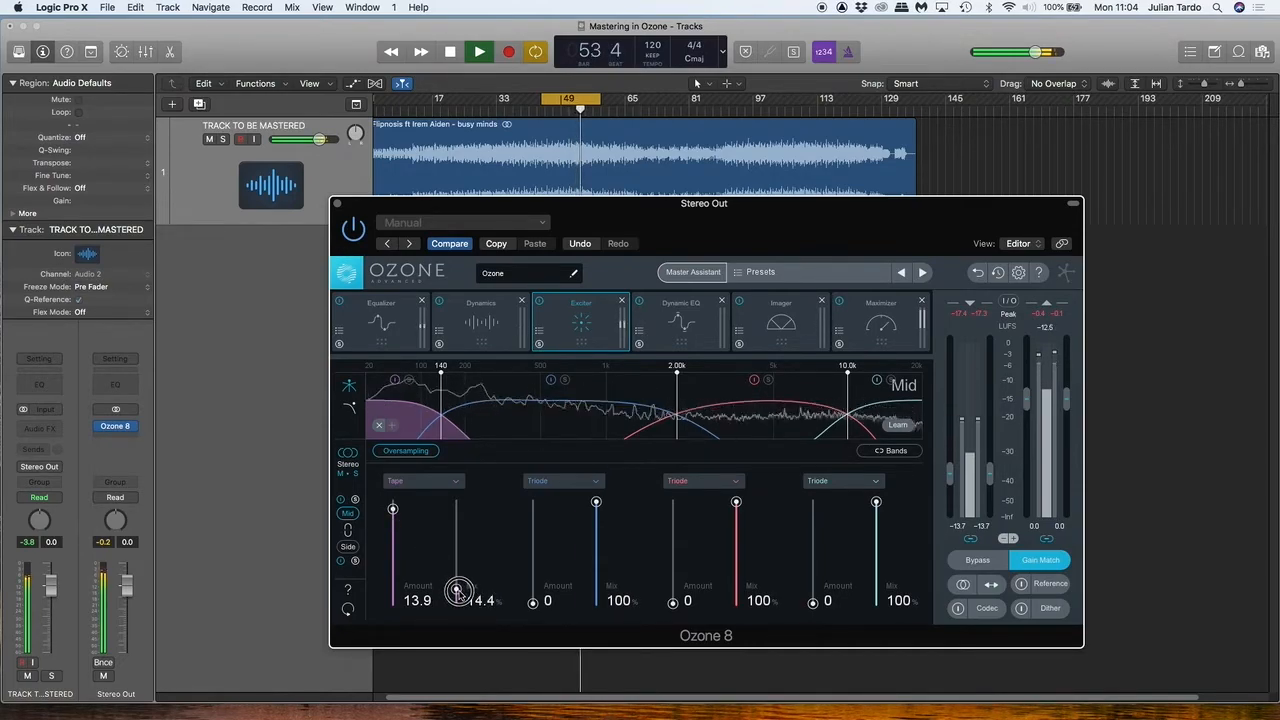
click(980, 561)
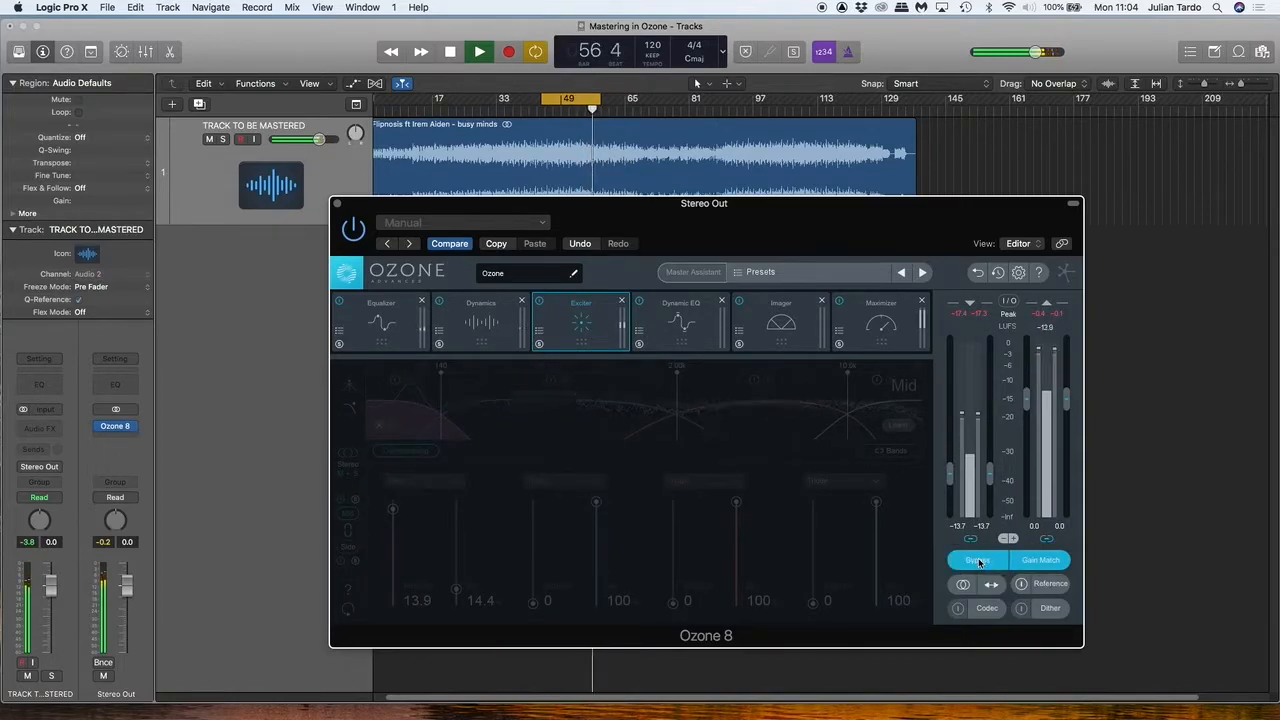
click(978, 561)
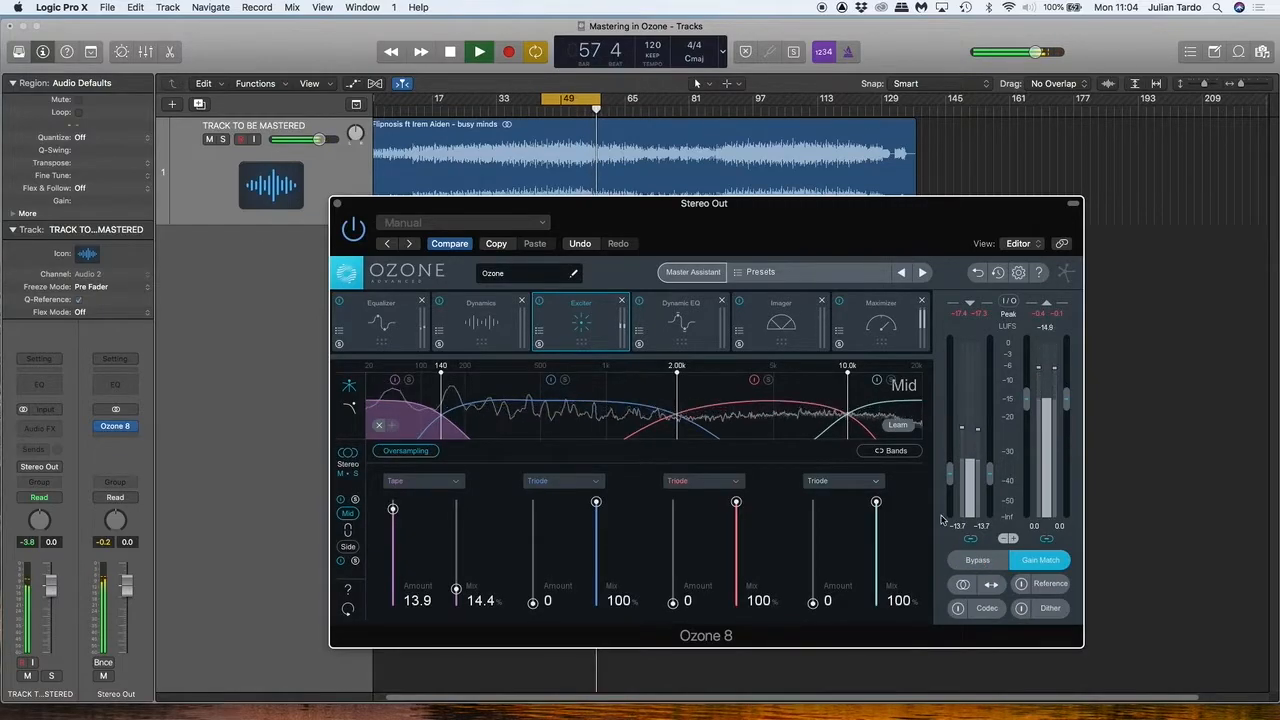
Move the Equalizer's Mid band 7 high shelf to 4.83 kHz with 1.6 dB gain.
click(399, 338)
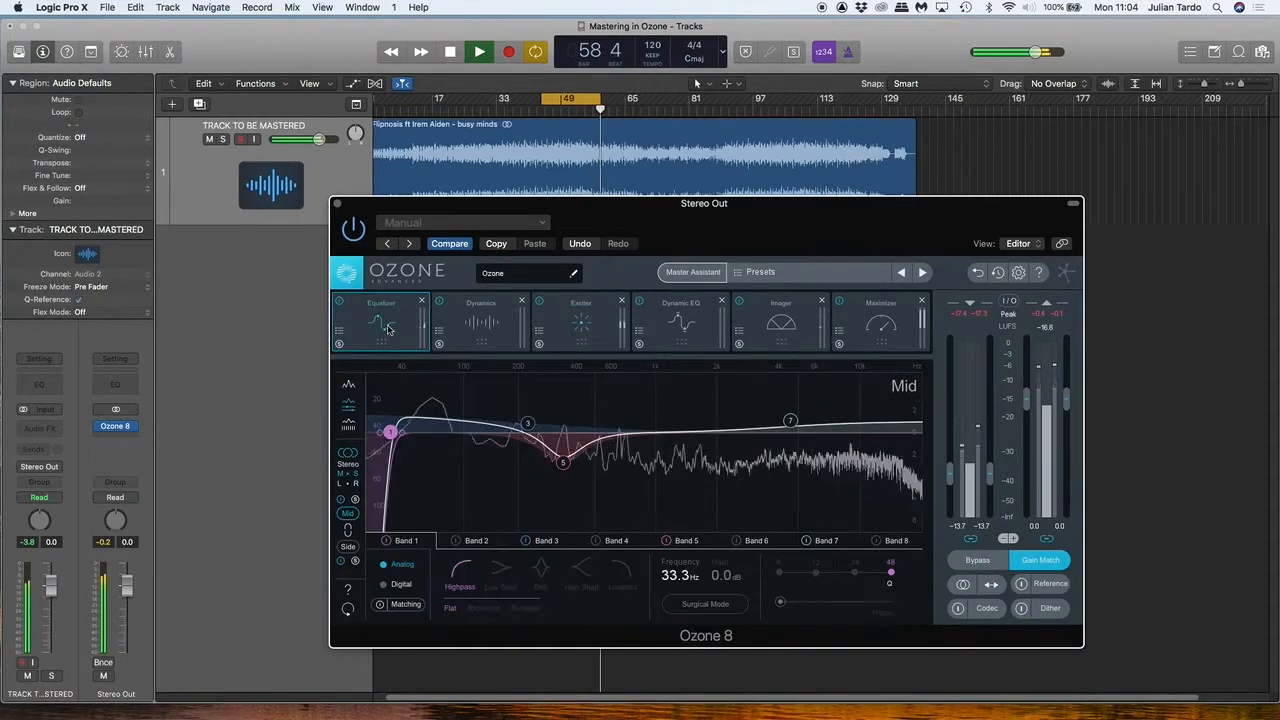
click(791, 421)
mouse_move(791, 421)
mouse_down()
mouse_move(778, 417)
mouse_move(795, 413)
mouse_up()
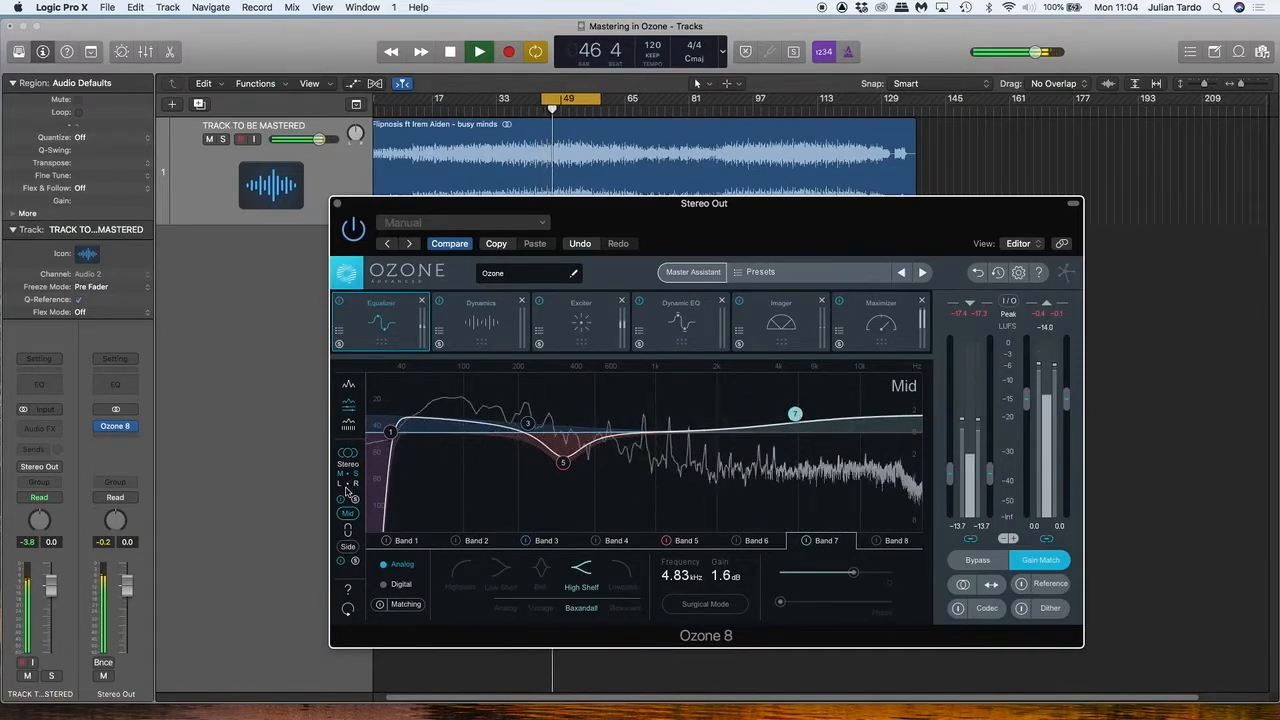
Move the Side channel's band 8 high shelf to 6.00 kHz with 1.9 dB gain, compare it against bypass, and stop playback.
click(348, 548)
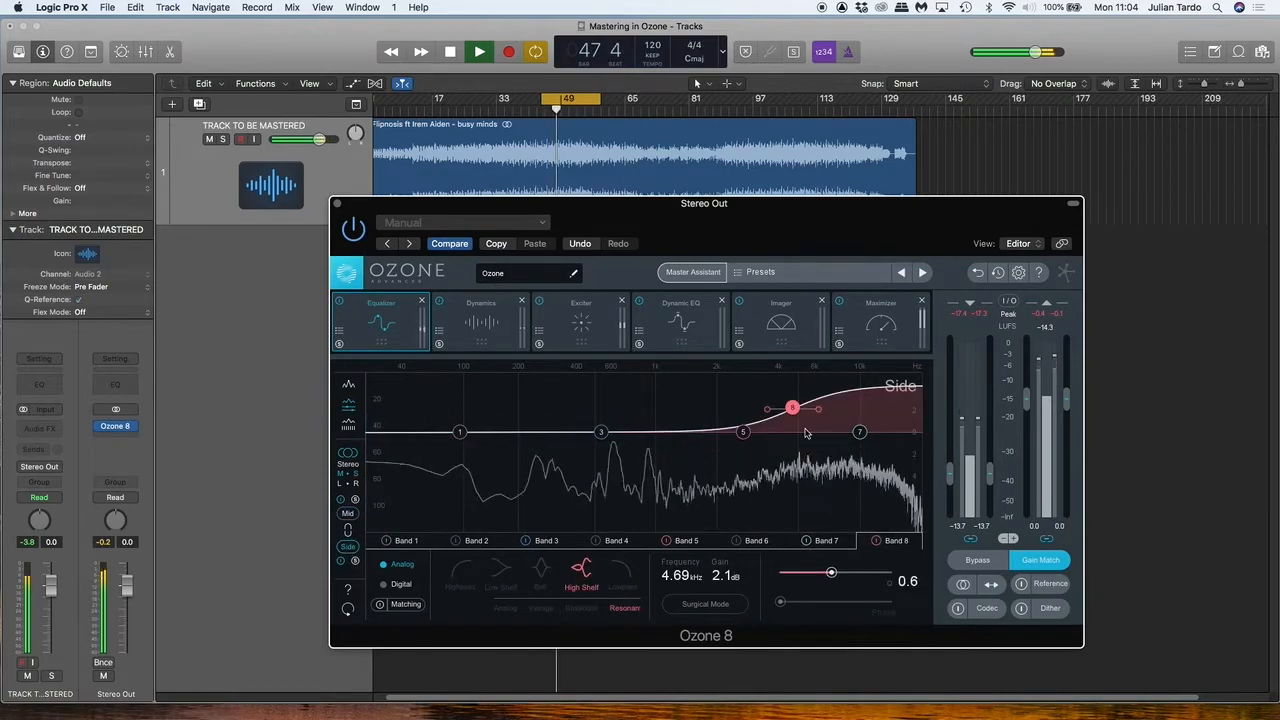
drag(792, 408, 818, 410)
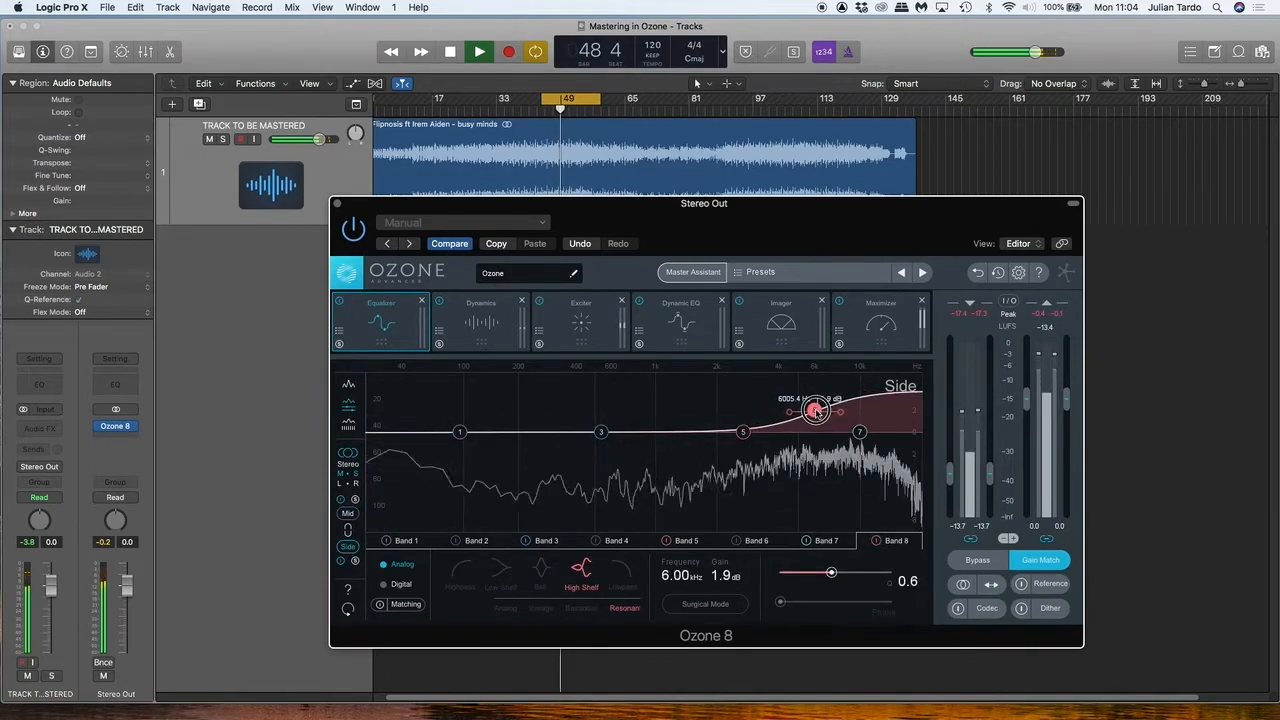
click(975, 561)
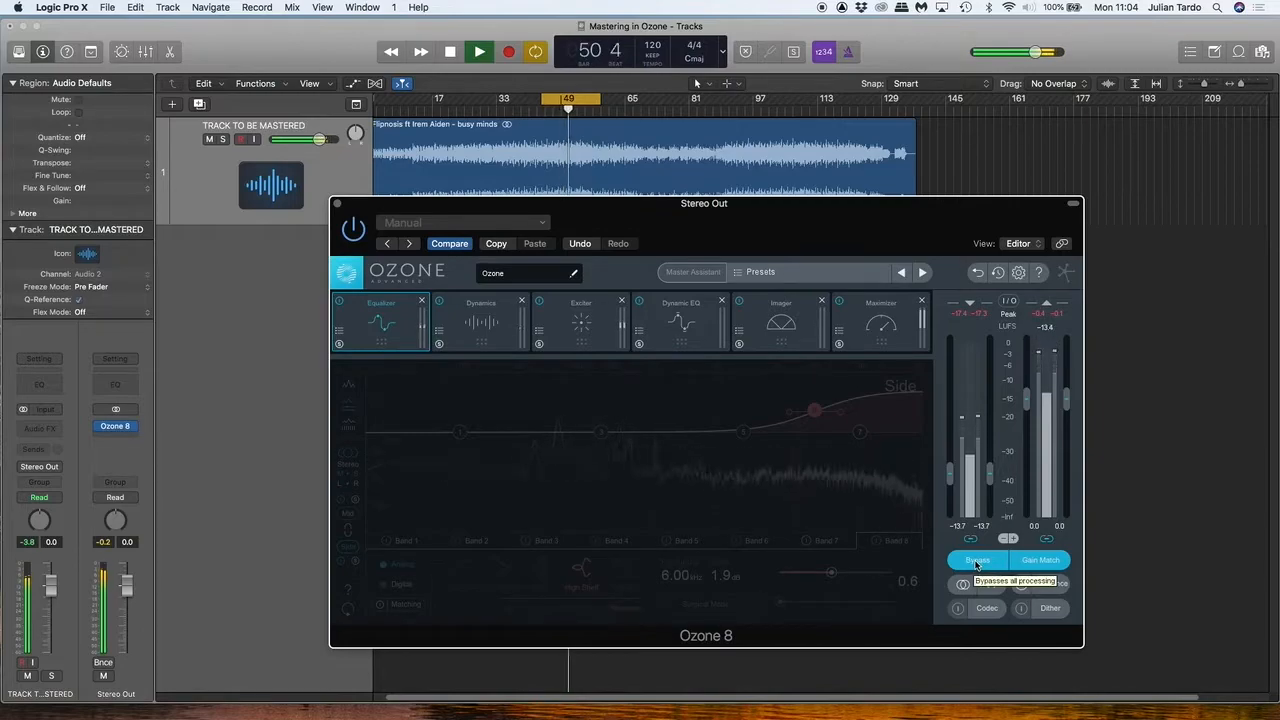
click(975, 561)
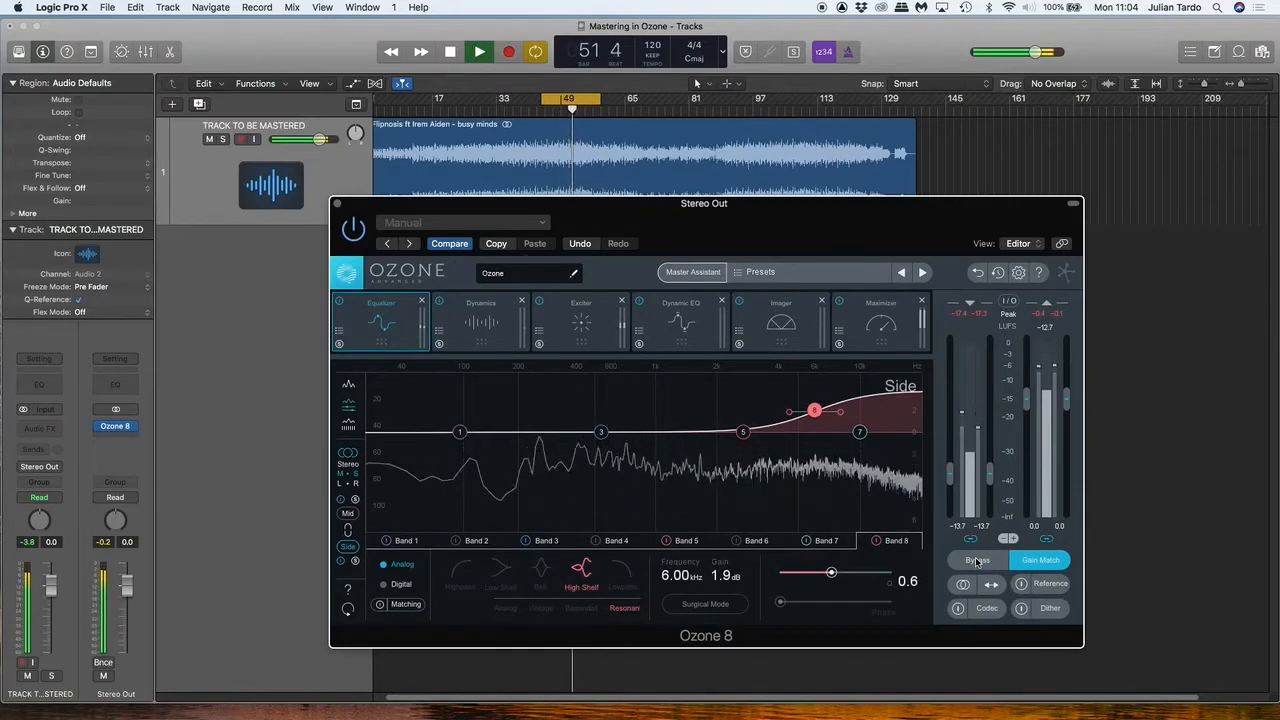
key(space)
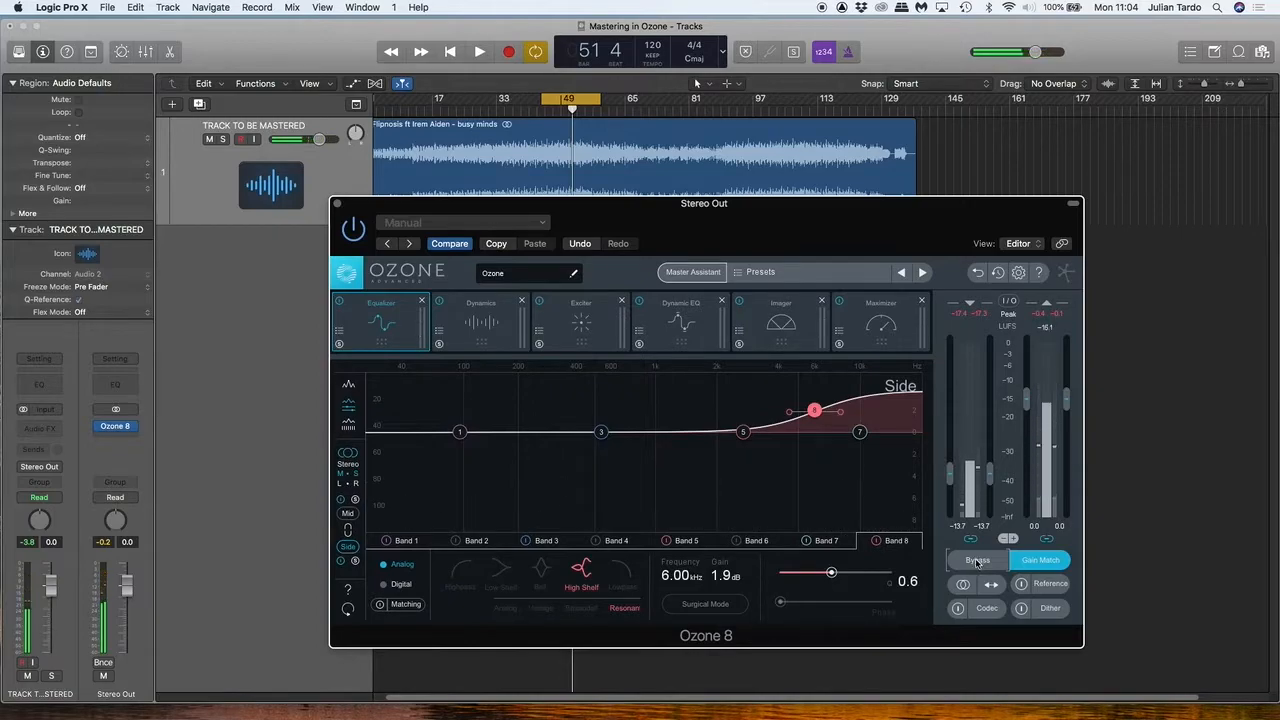
click(978, 561)
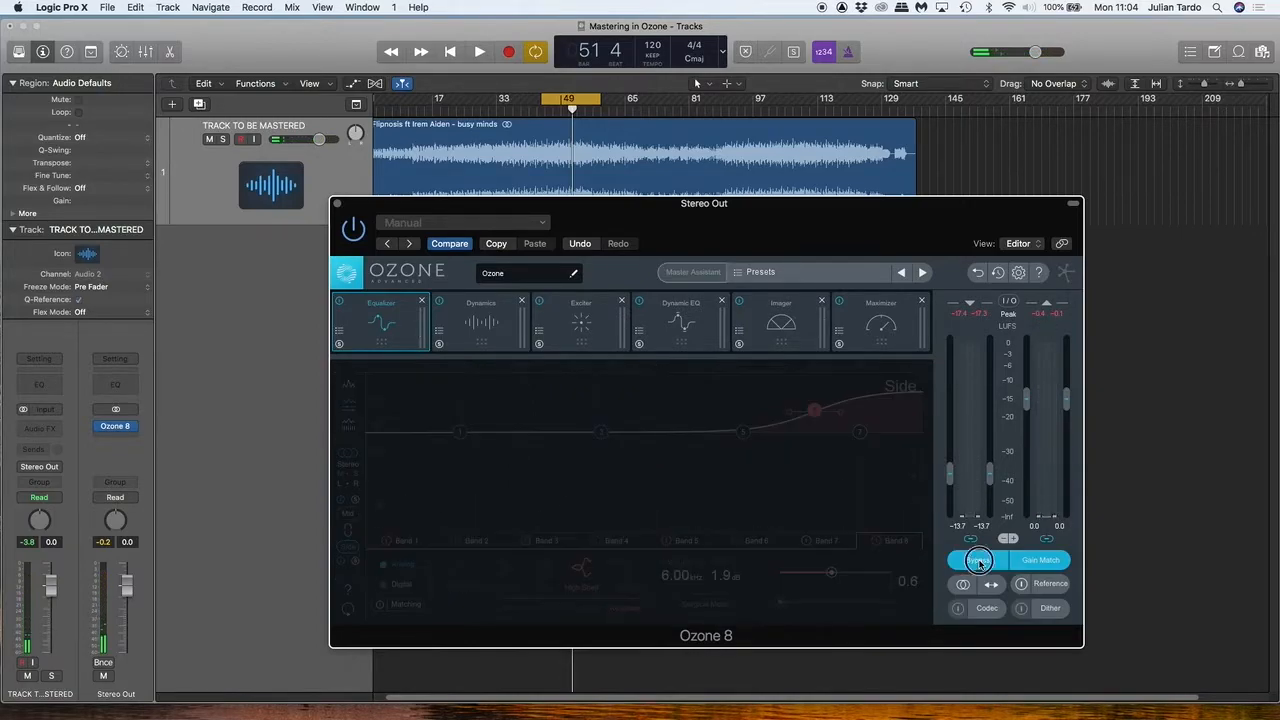
click(978, 561)
Resume playback and raise the Maximizer's ceiling to -0.9 dB, comparing against bypass before and after the change.
click(880, 326)
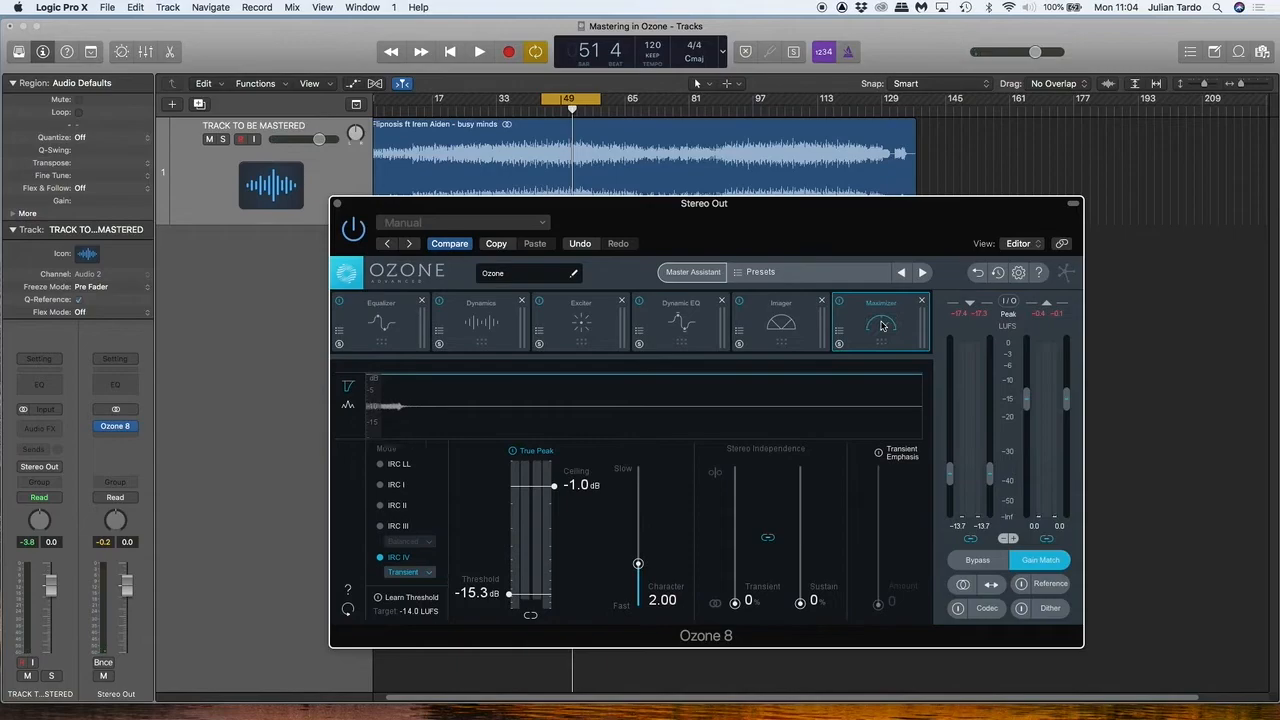
key(space)
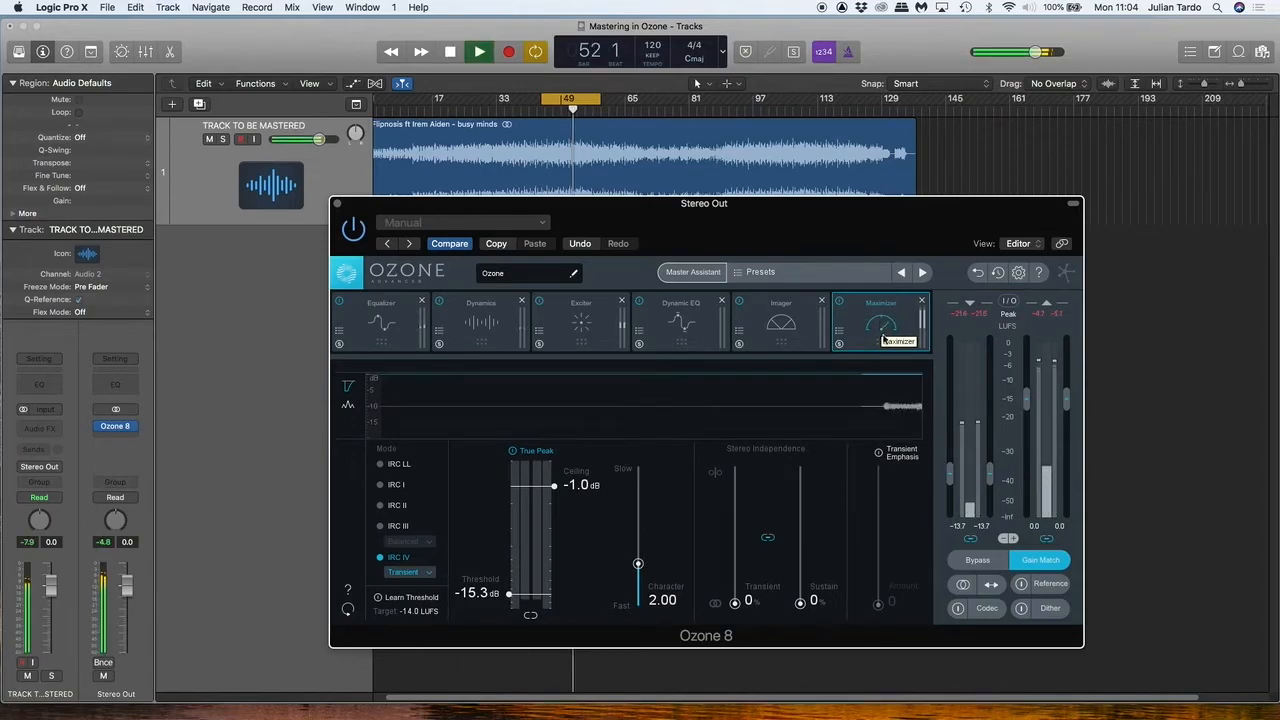
click(980, 562)
click(980, 562)
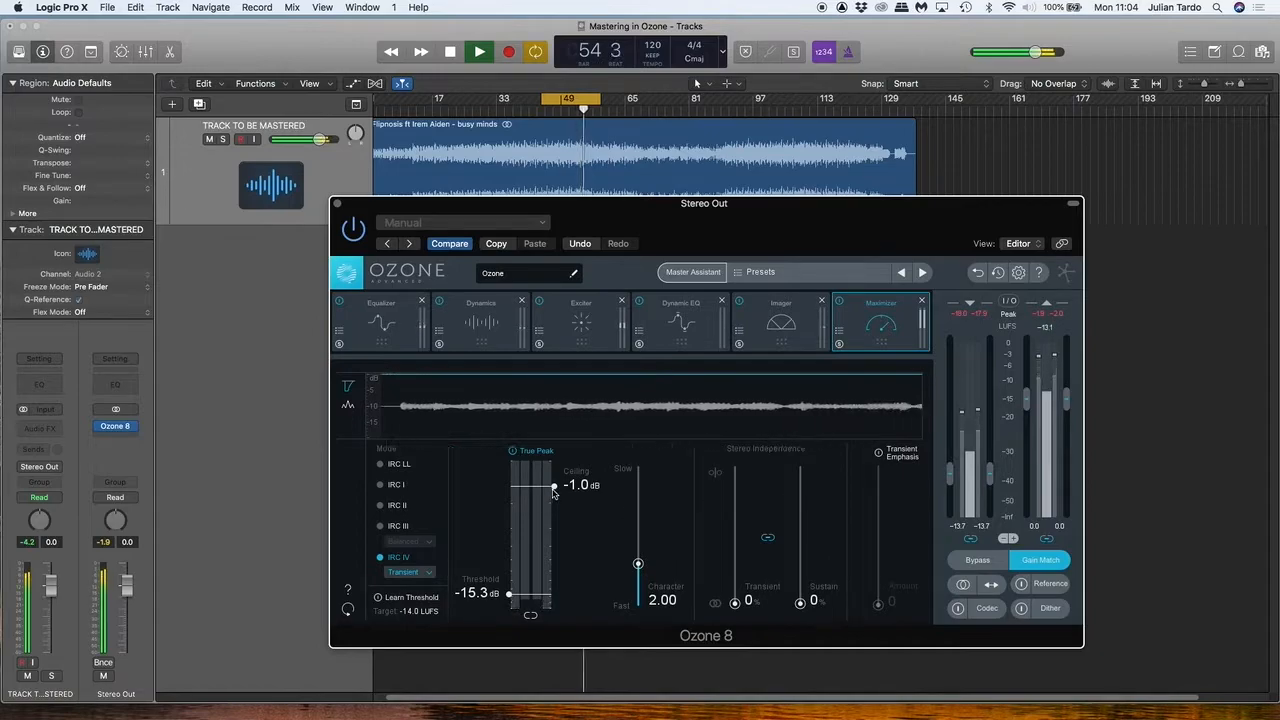
drag(555, 488, 555, 485)
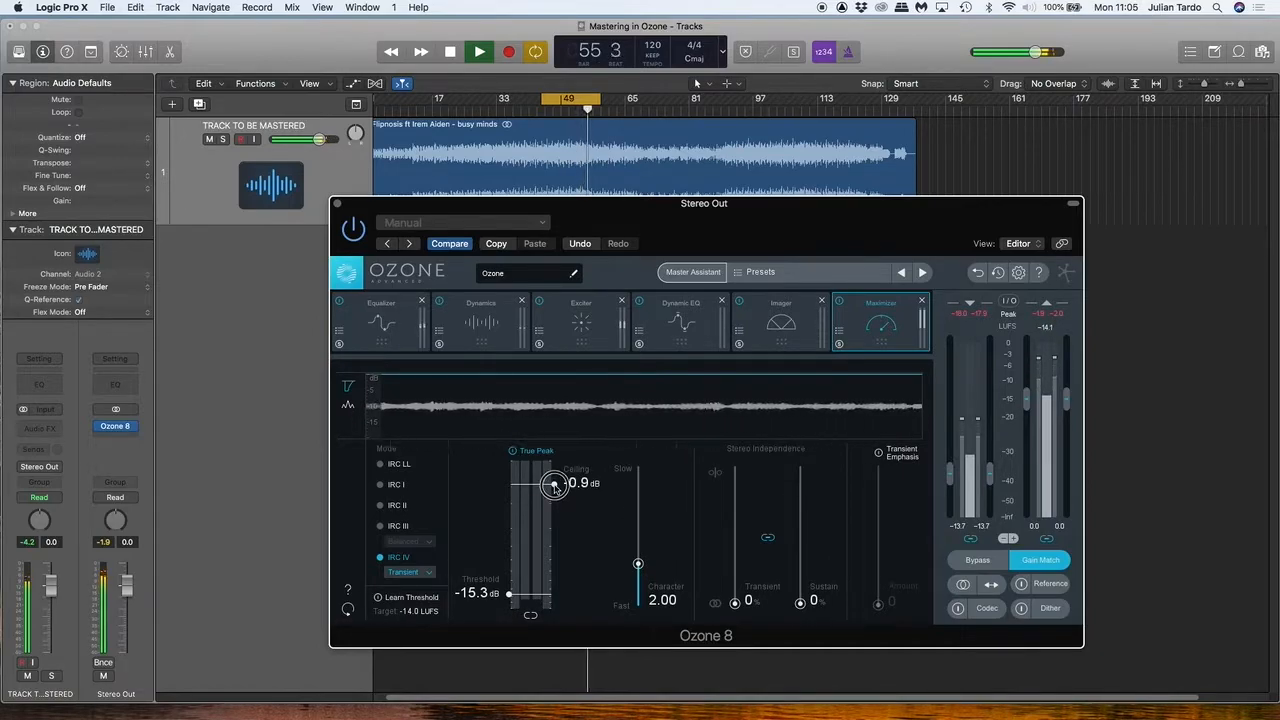
click(977, 561)
click(977, 561)
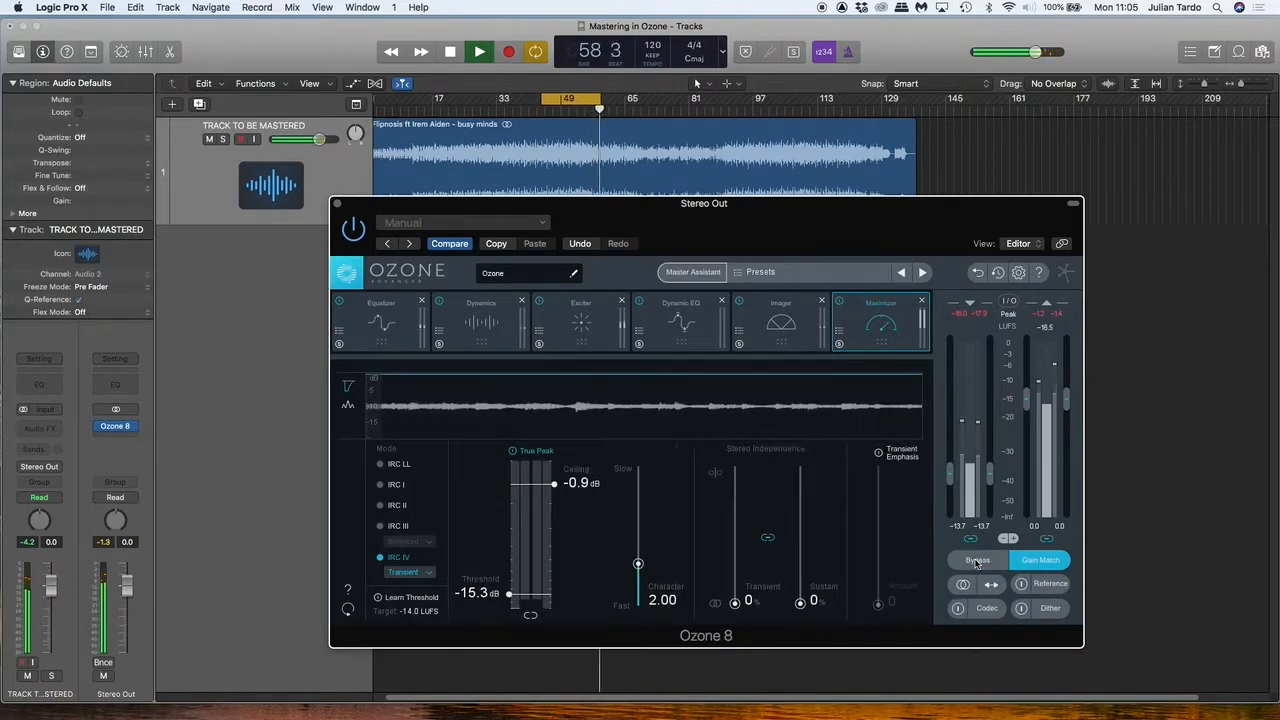
Try the Modern character for the Maximizer's IRC IV mode, and compare it against bypass.
click(404, 572)
click(407, 603)
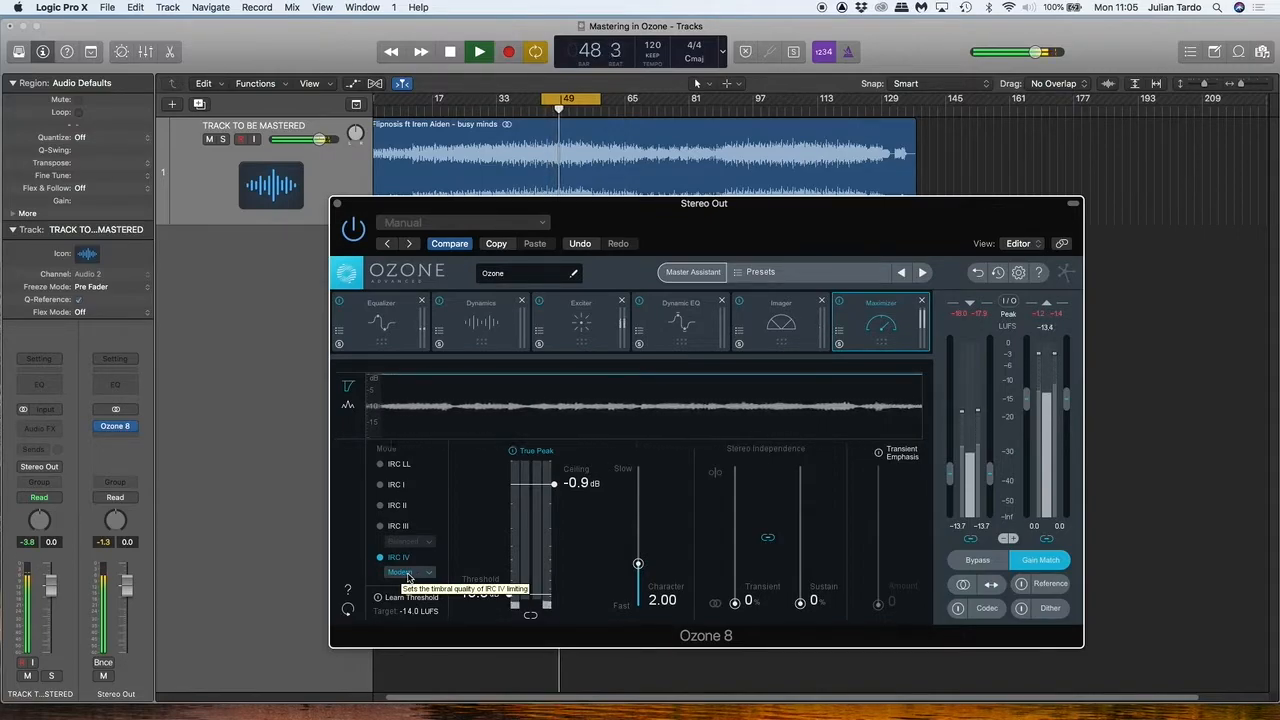
click(974, 560)
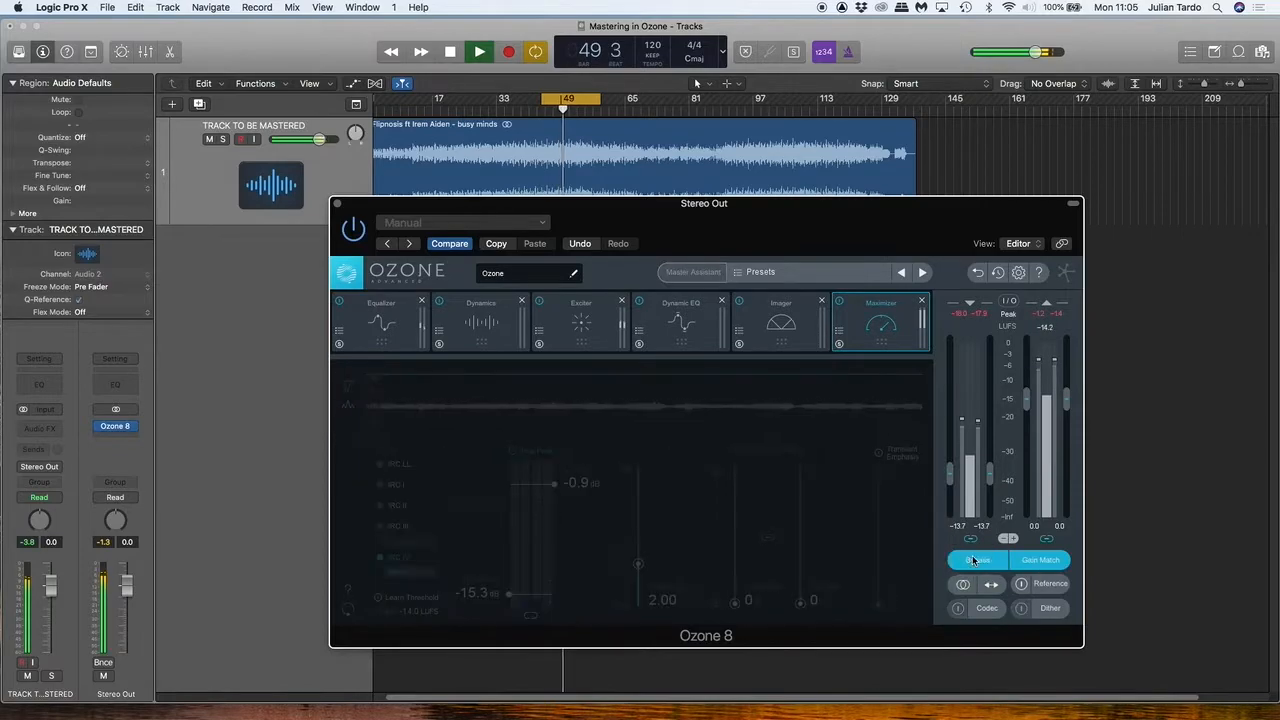
click(974, 560)
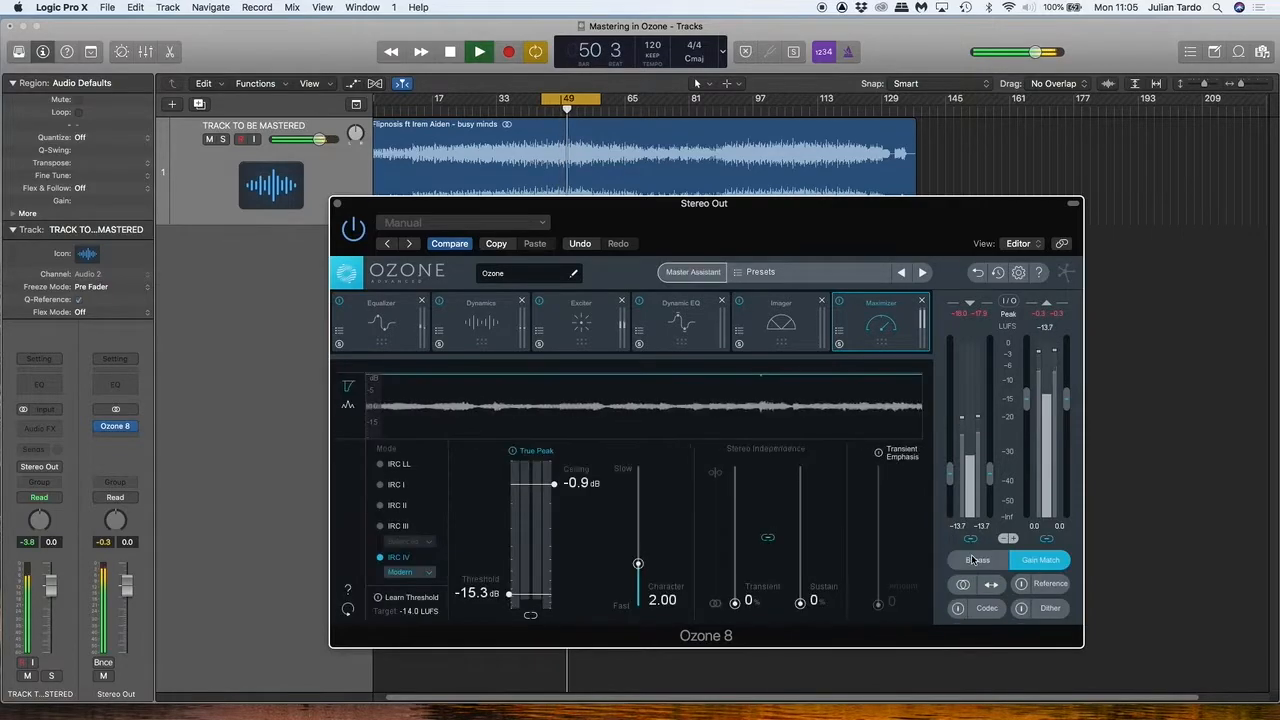
Try the Classic character for the Maximizer's IRC IV mode, and compare it against bypass.
click(405, 572)
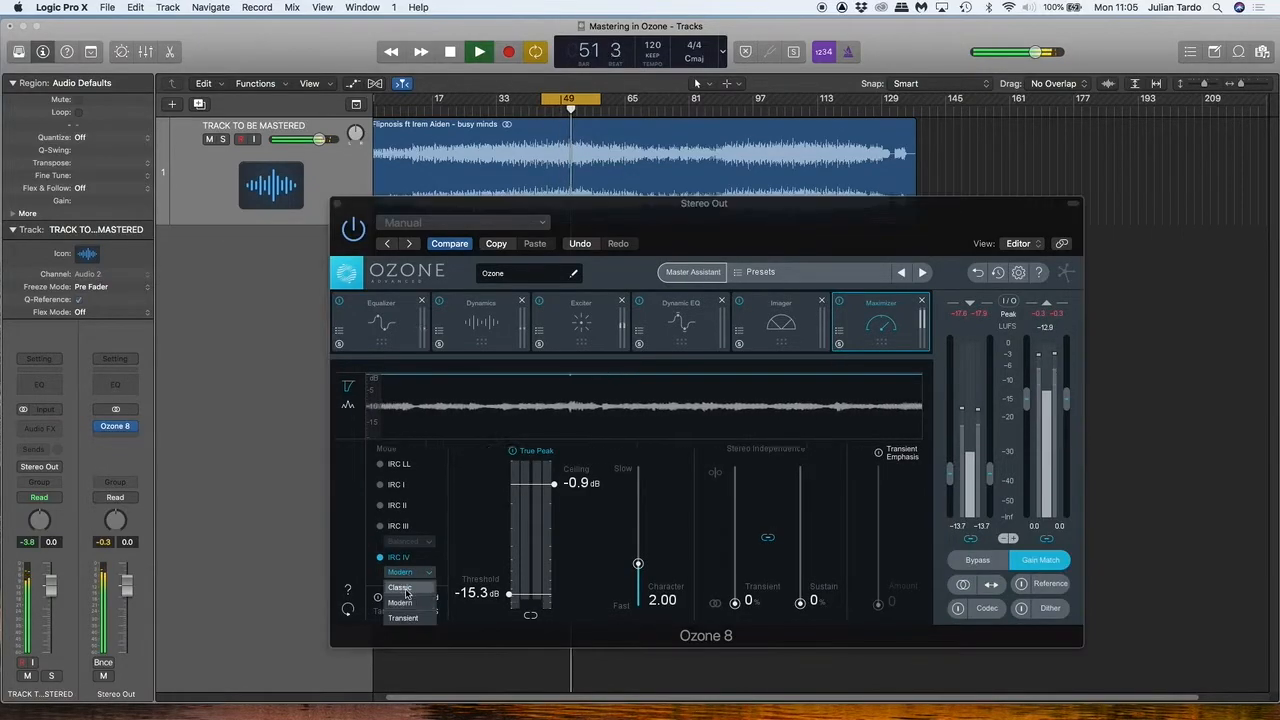
click(407, 588)
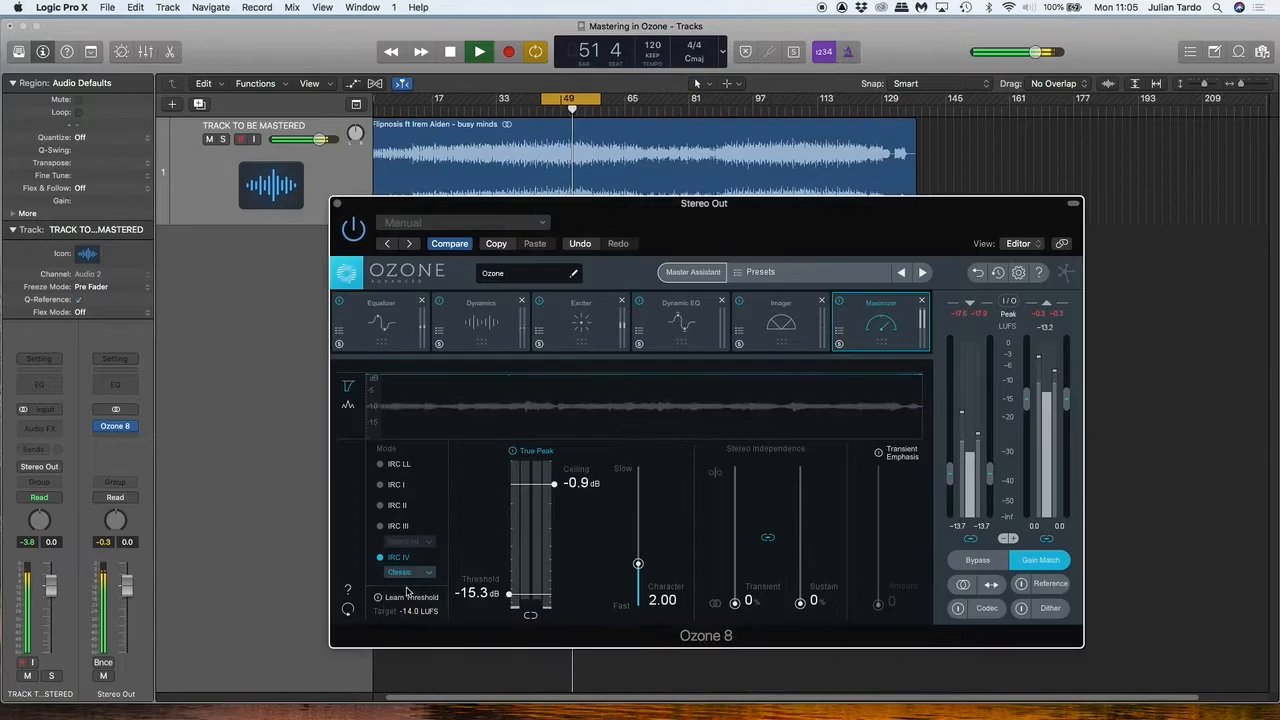
click(974, 560)
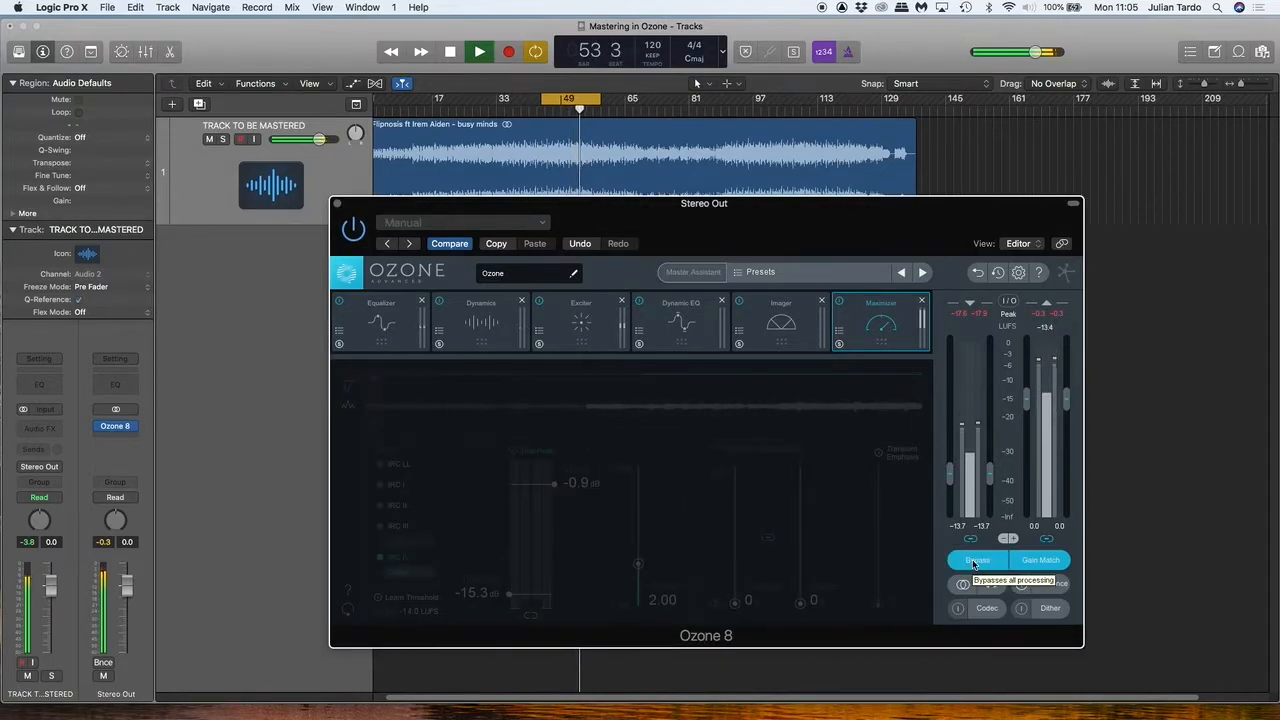
click(974, 561)
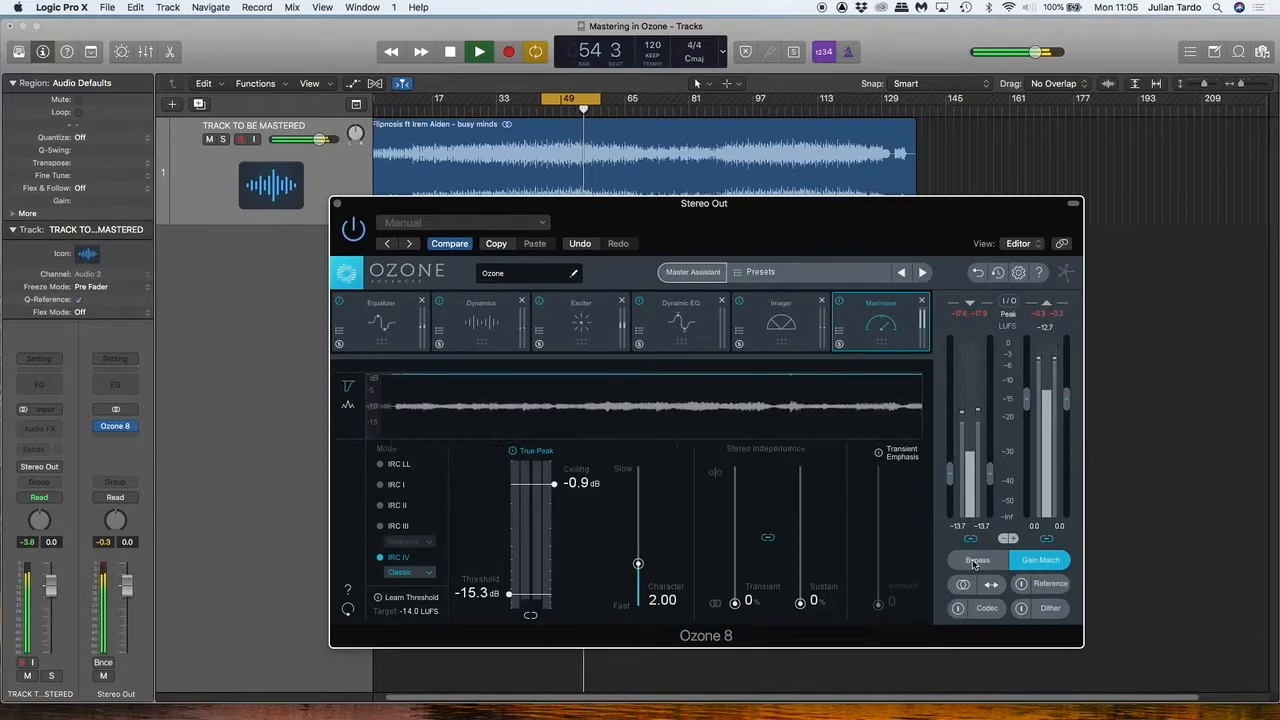
Switch the Maximizer's IRC IV character back to Modern, and compare it against bypass again.
click(410, 572)
click(405, 604)
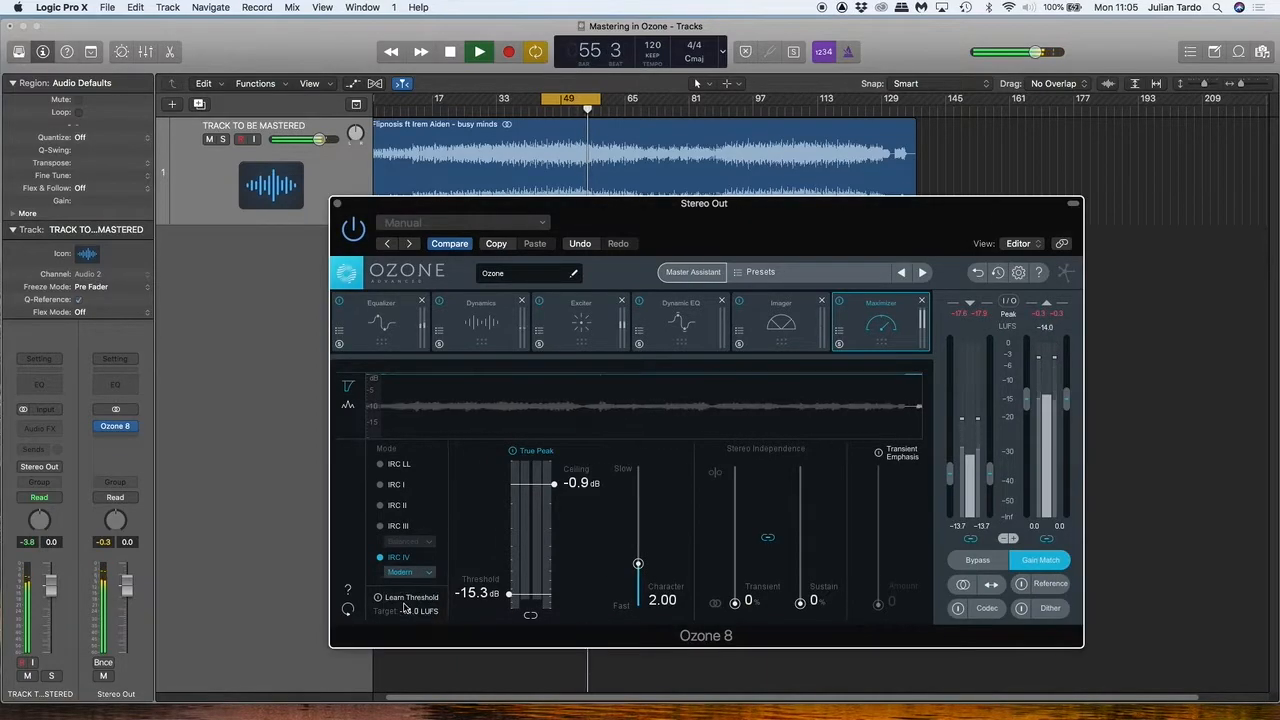
click(974, 561)
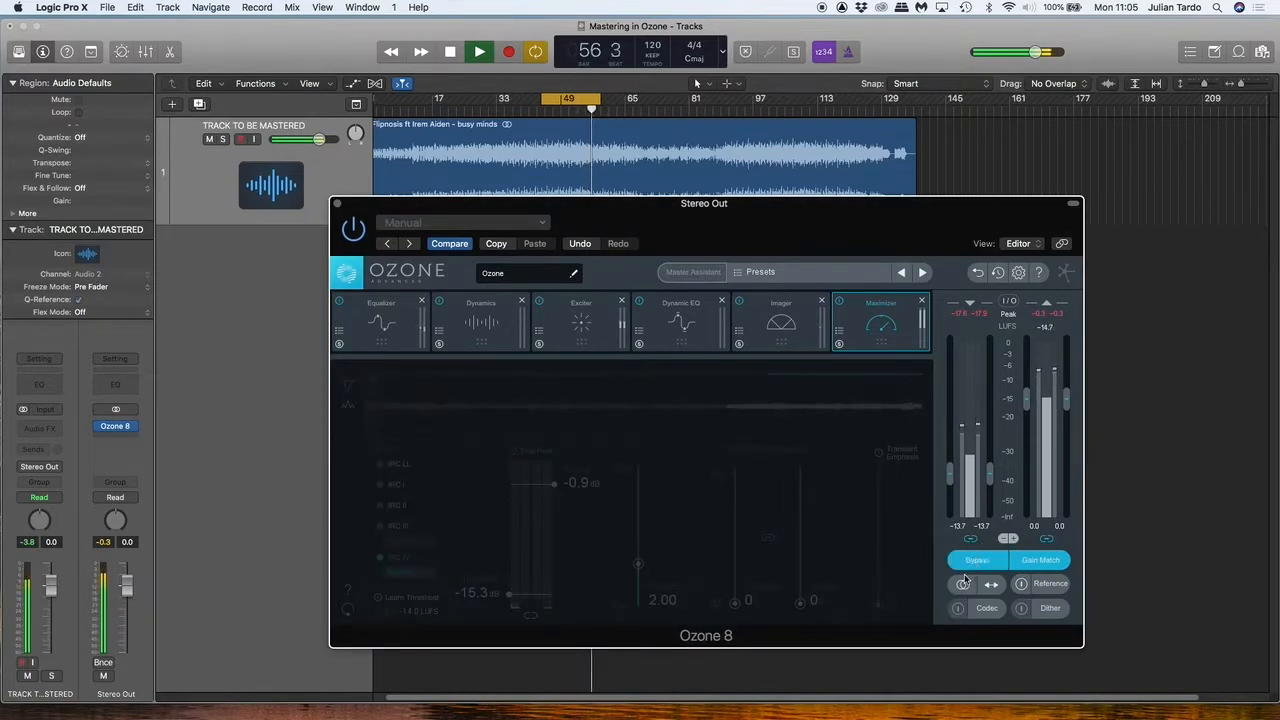
click(977, 560)
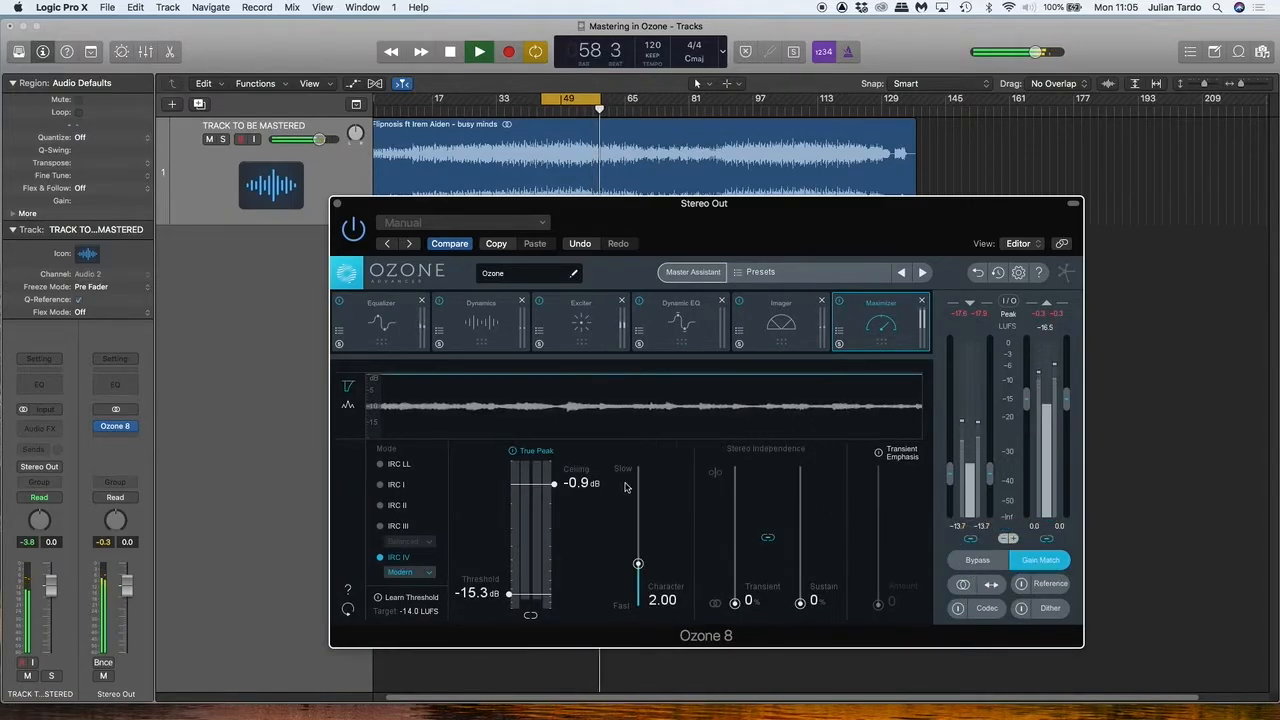
Set the Maximizer's limiting mode to IRC III with the Clipping character, and compare it against bypass.
click(397, 526)
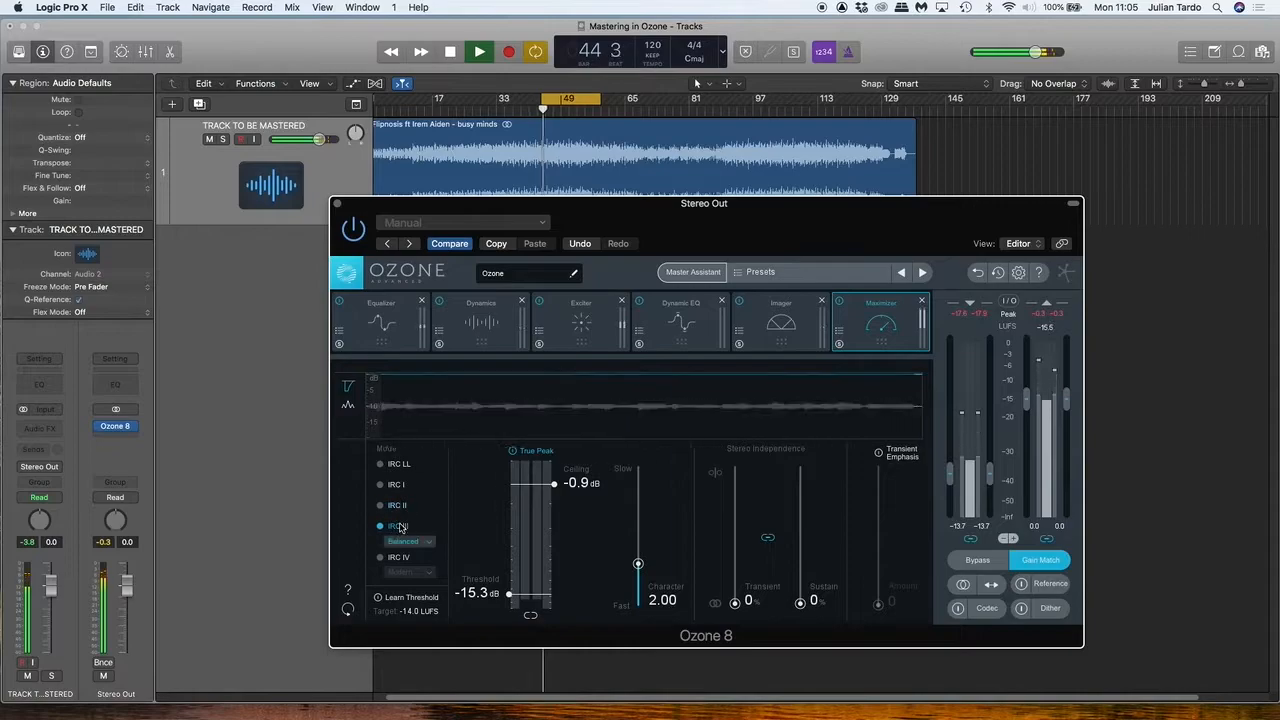
click(406, 541)
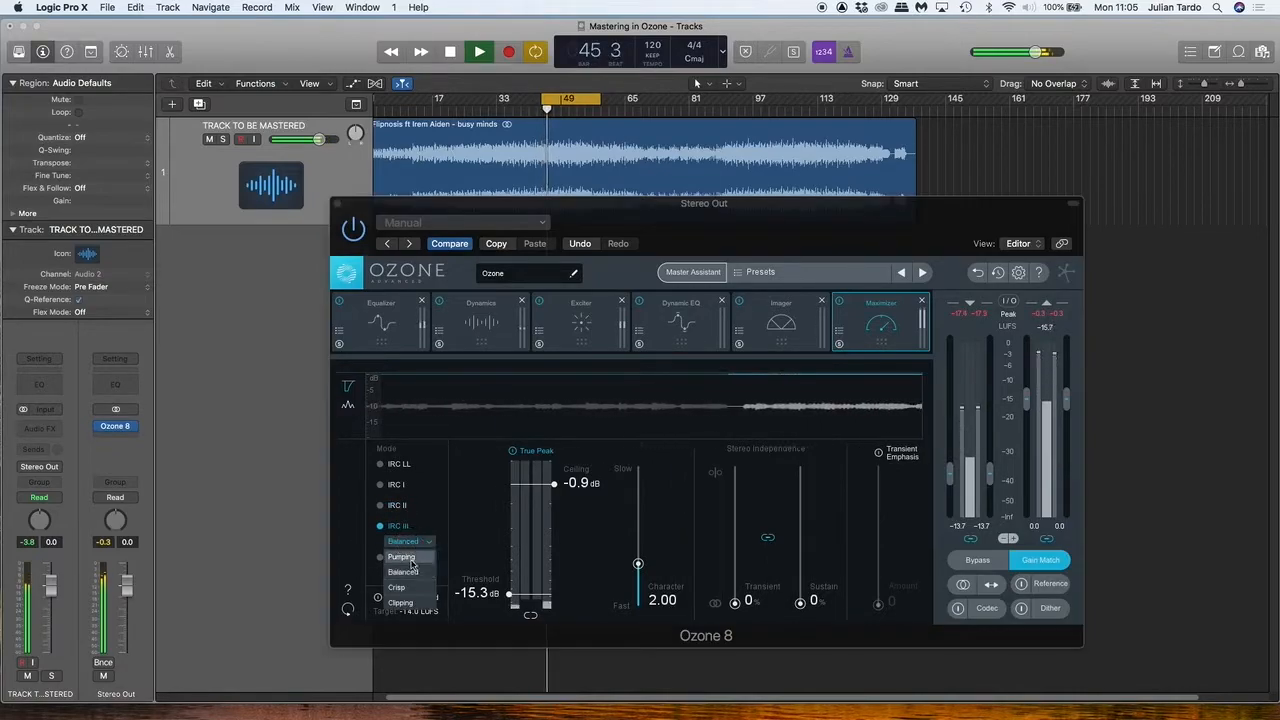
click(410, 603)
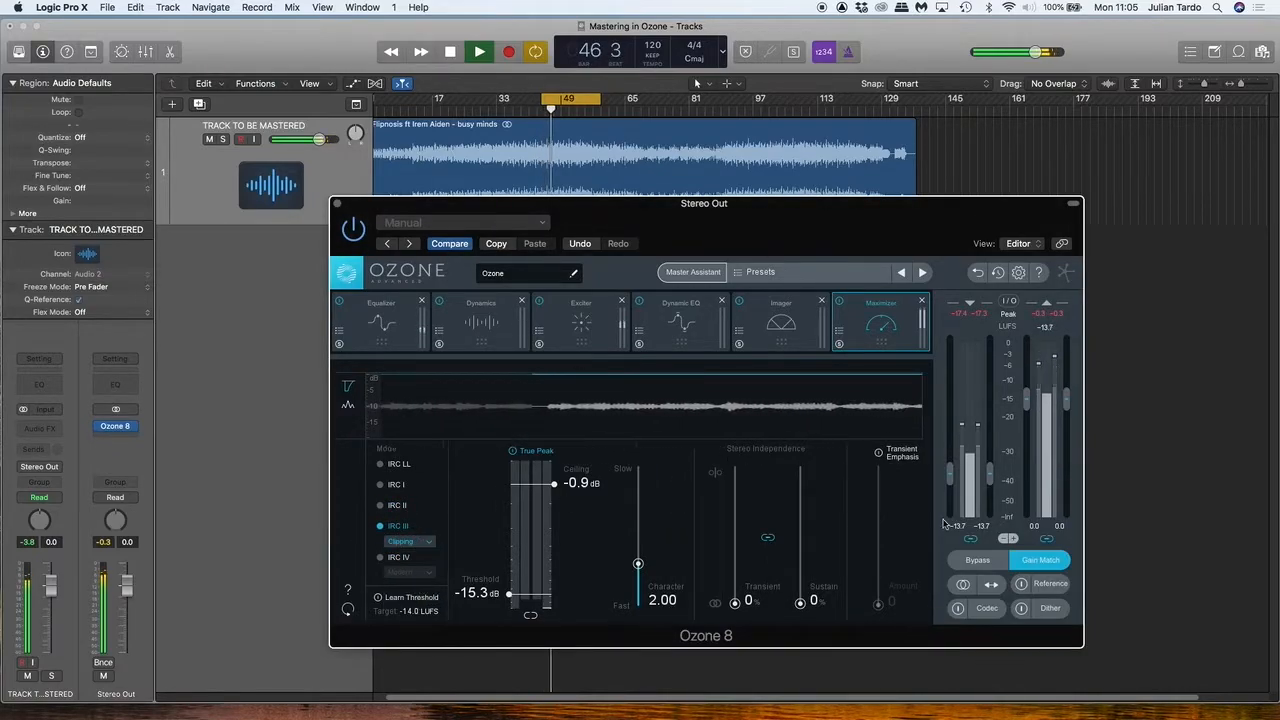
click(975, 560)
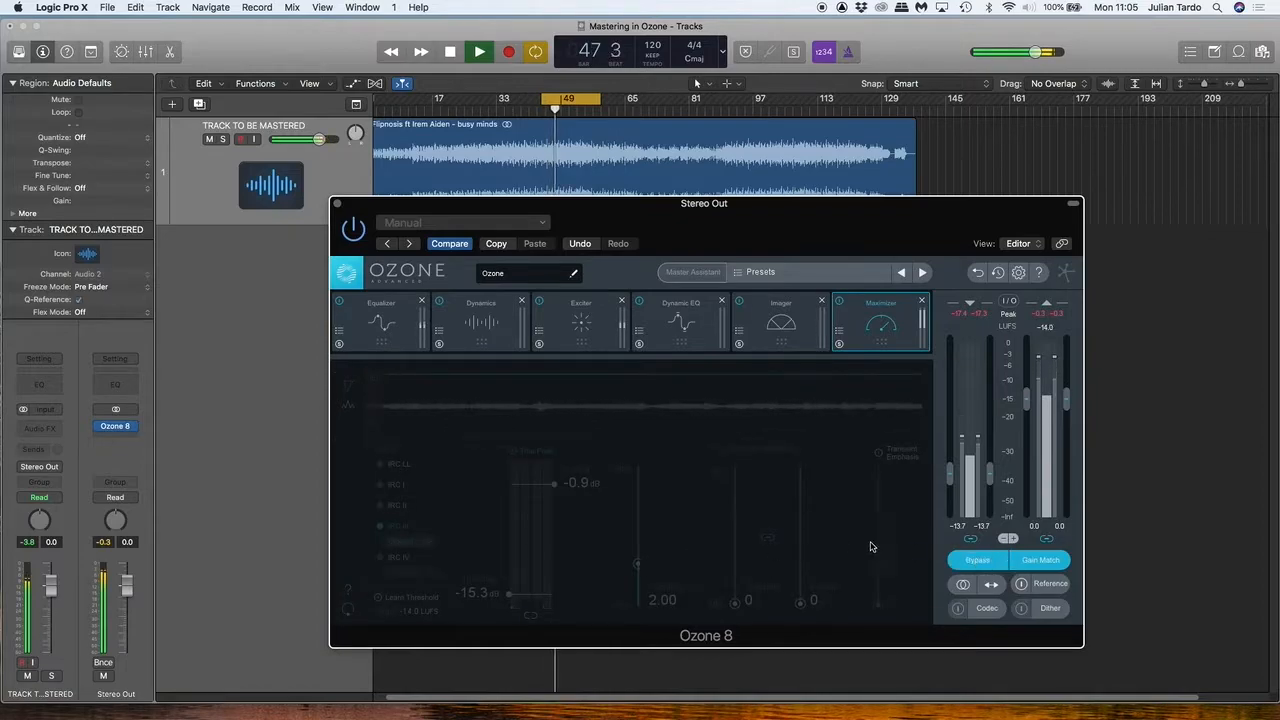
click(978, 558)
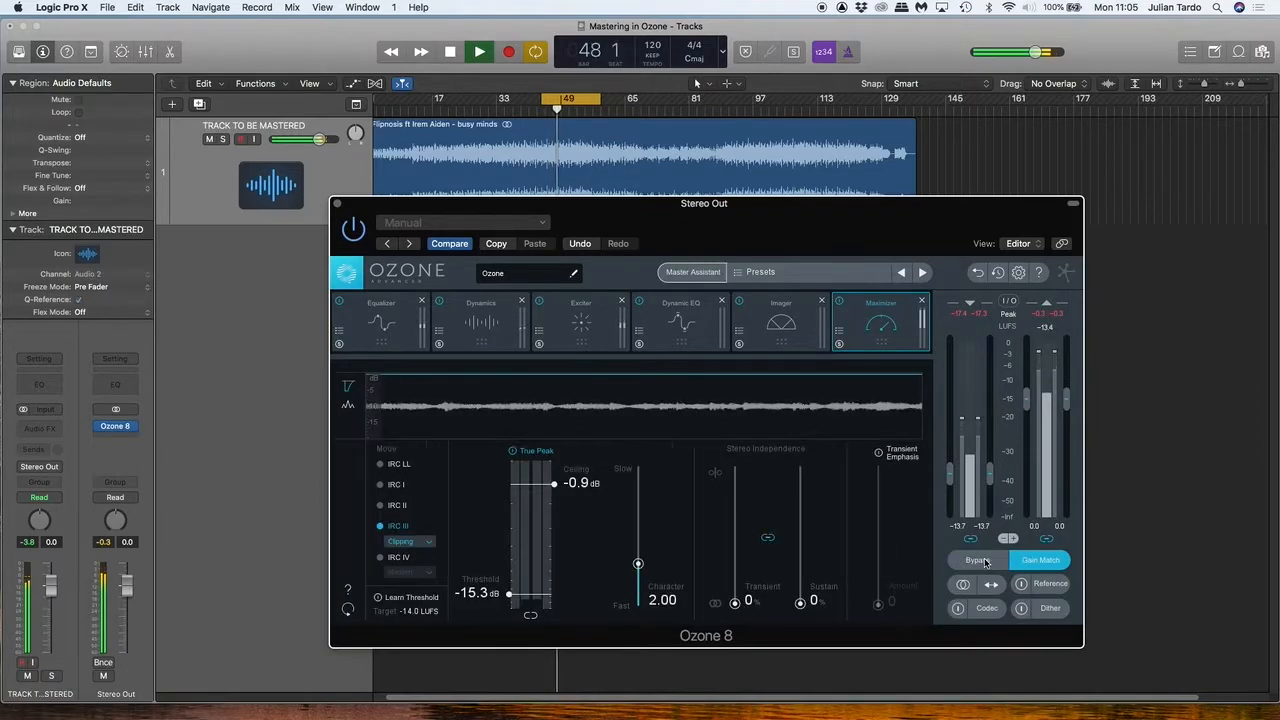
Try the Pumping character for the Maximizer's IRC III mode, and compare it against bypass.
click(405, 541)
click(404, 573)
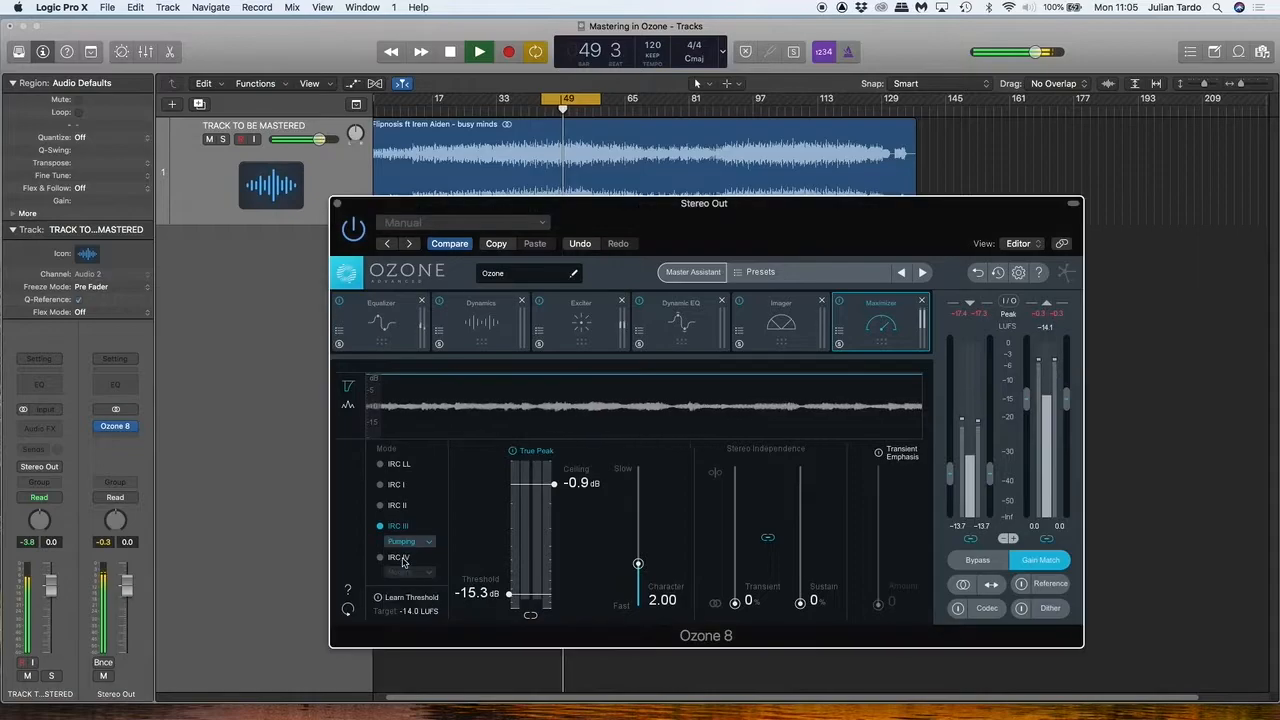
click(978, 561)
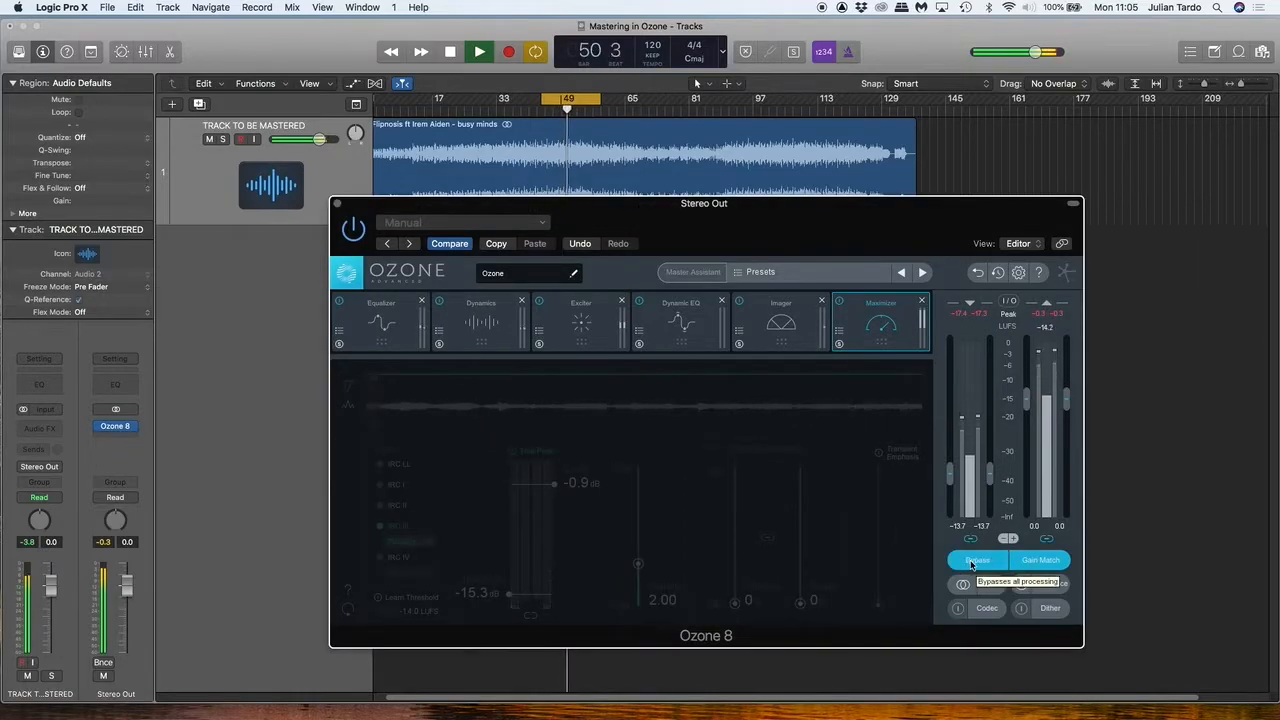
click(975, 563)
click(970, 564)
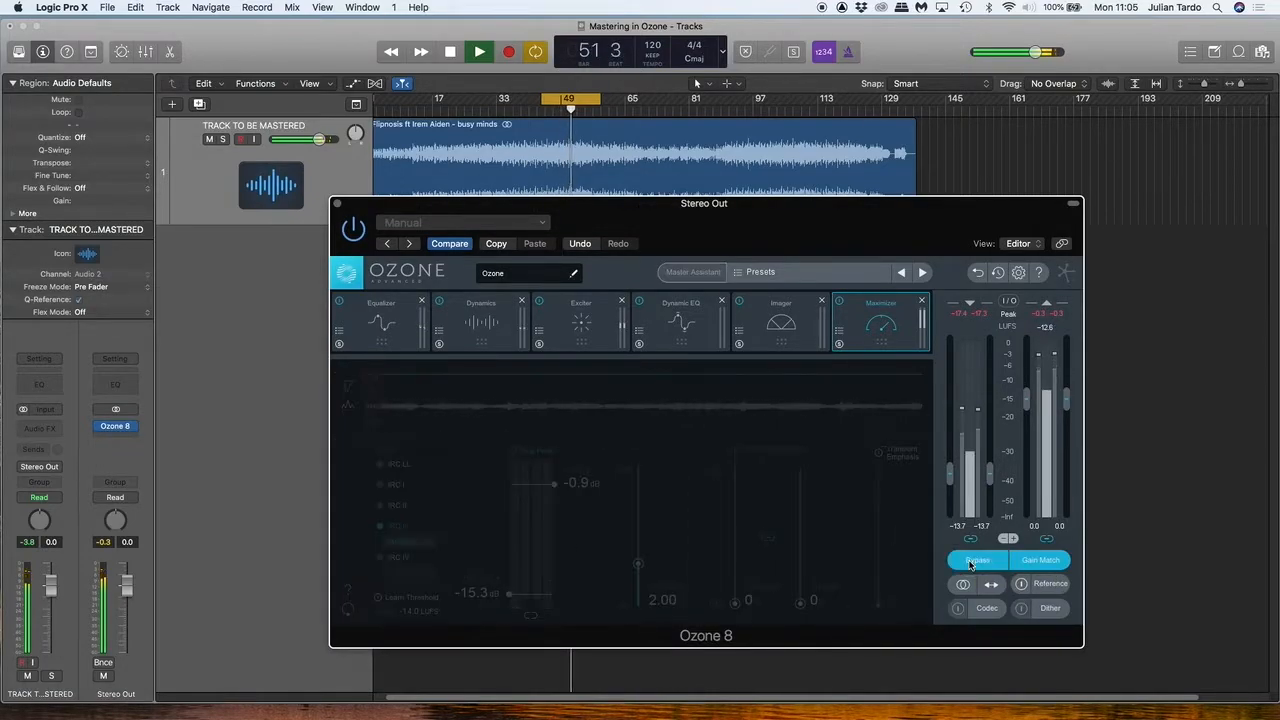
click(969, 563)
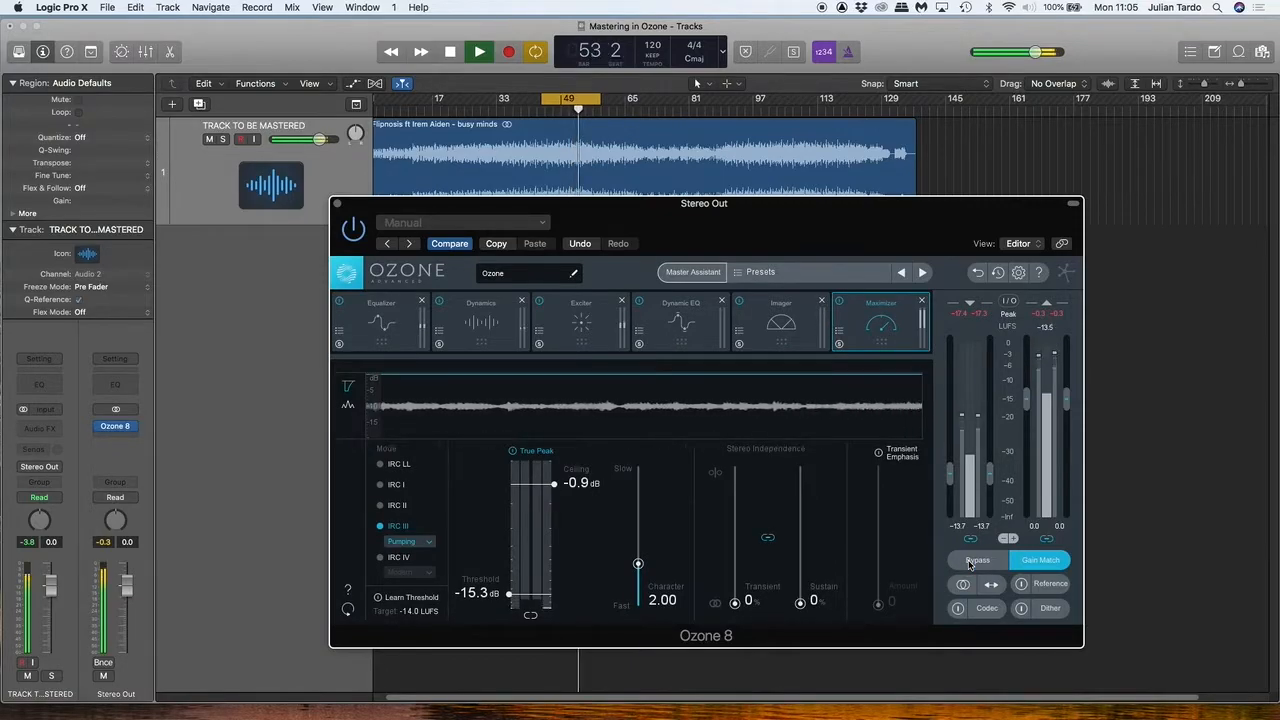
Try the Balanced character for the Maximizer's IRC III mode, and compare it against bypass.
click(408, 541)
click(403, 570)
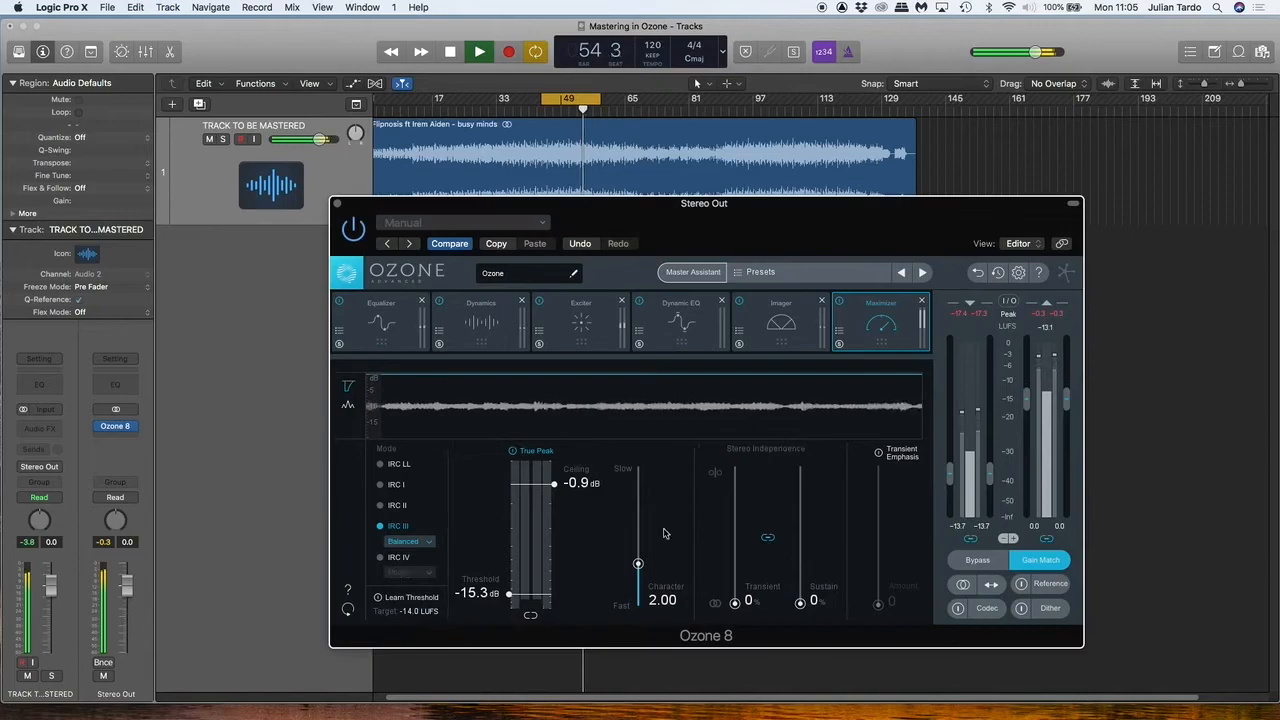
click(972, 561)
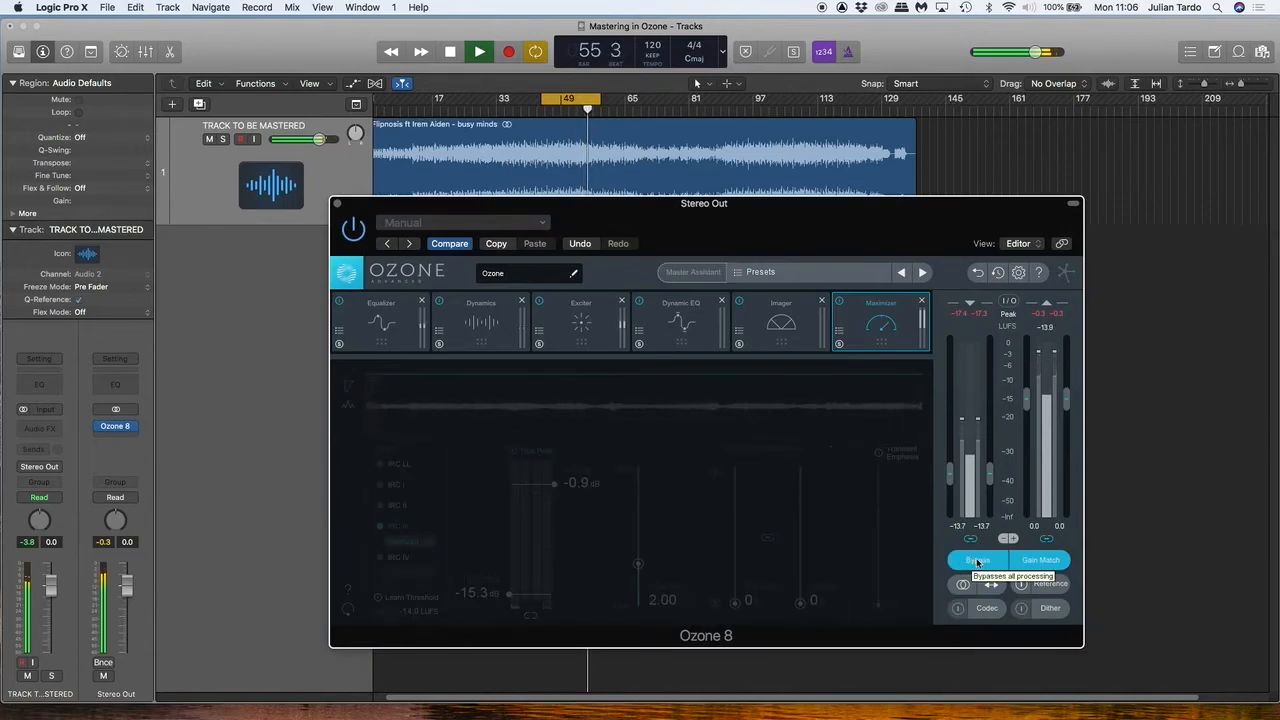
click(977, 561)
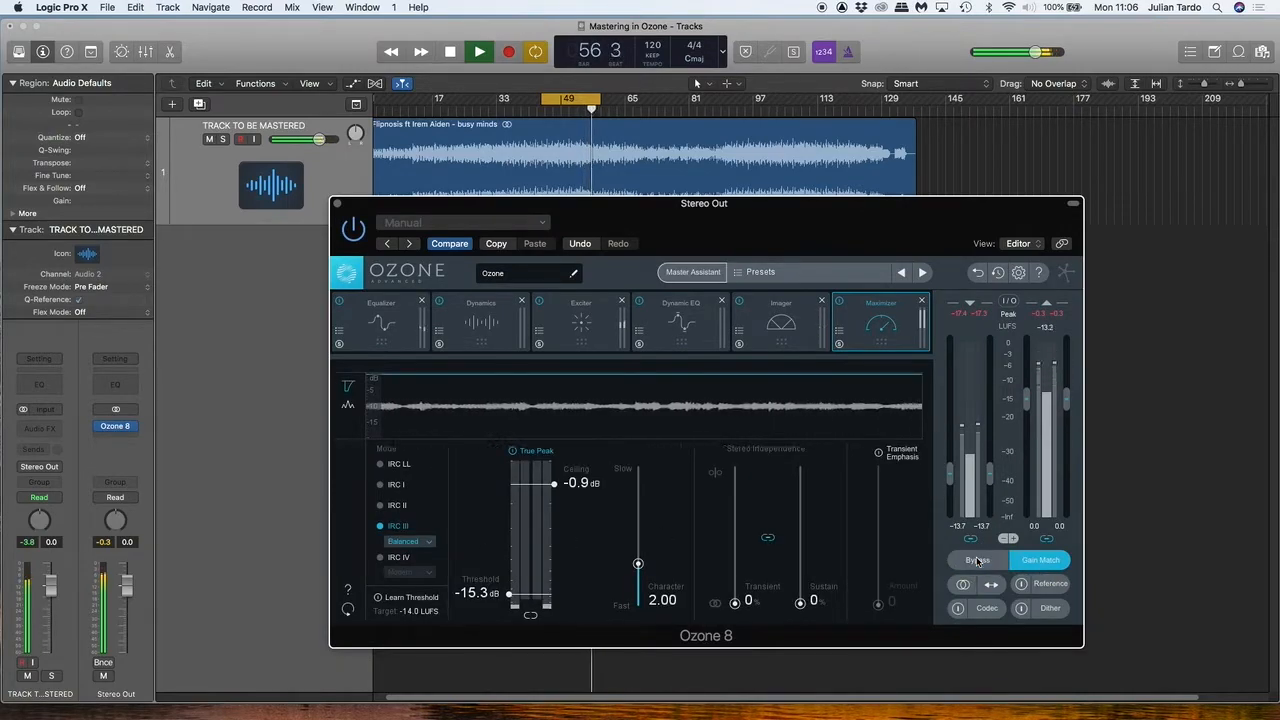
click(977, 561)
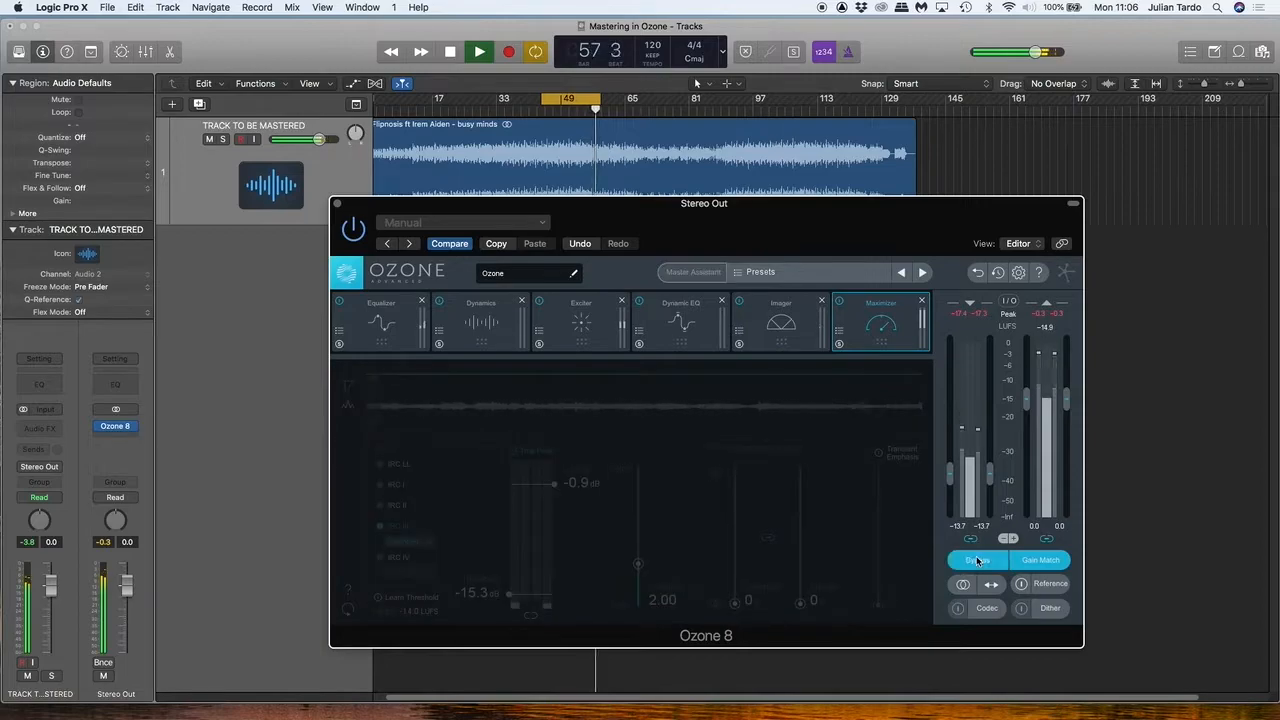
click(977, 560)
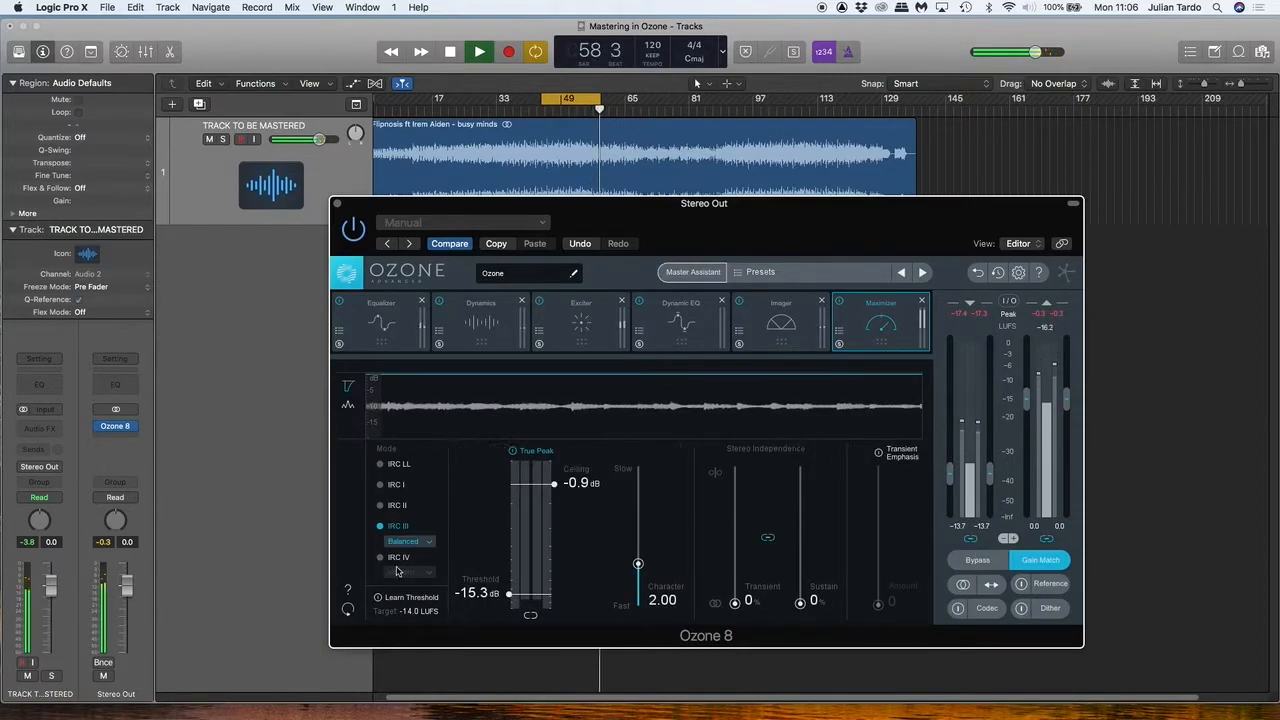
Set the IRC III character back to Pumping, compare it against bypass, and stop playback.
click(410, 541)
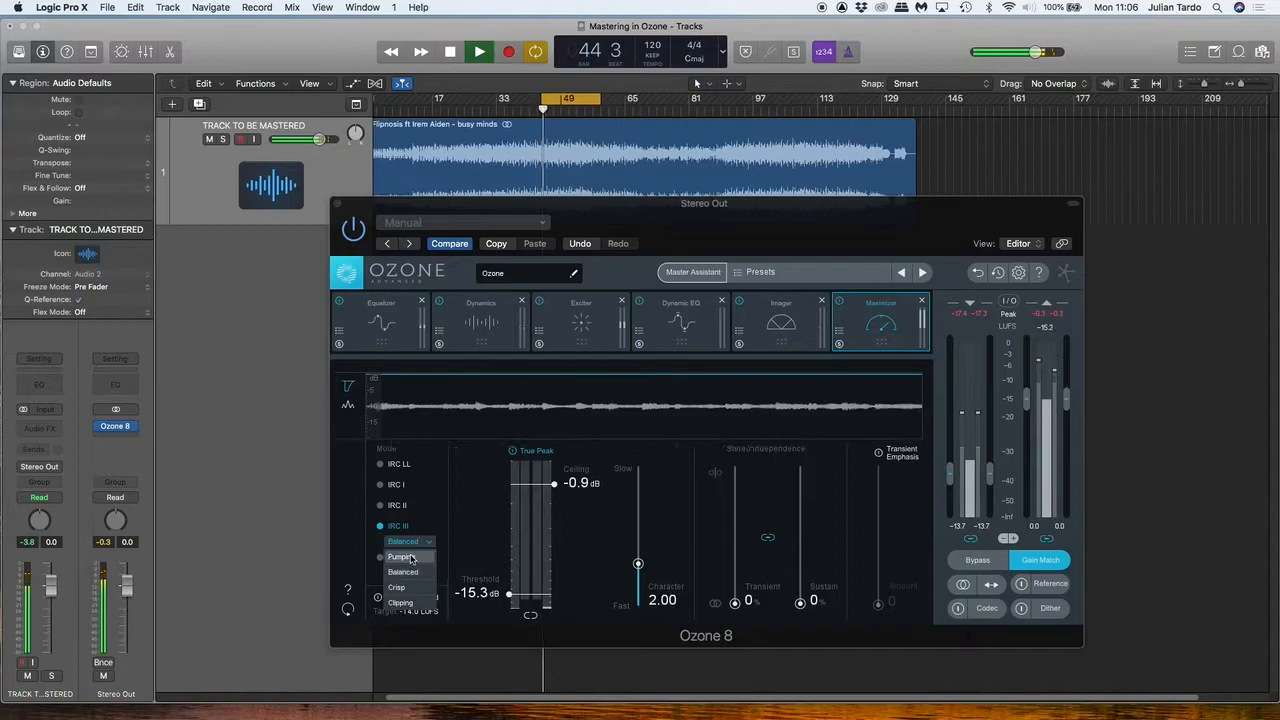
click(405, 553)
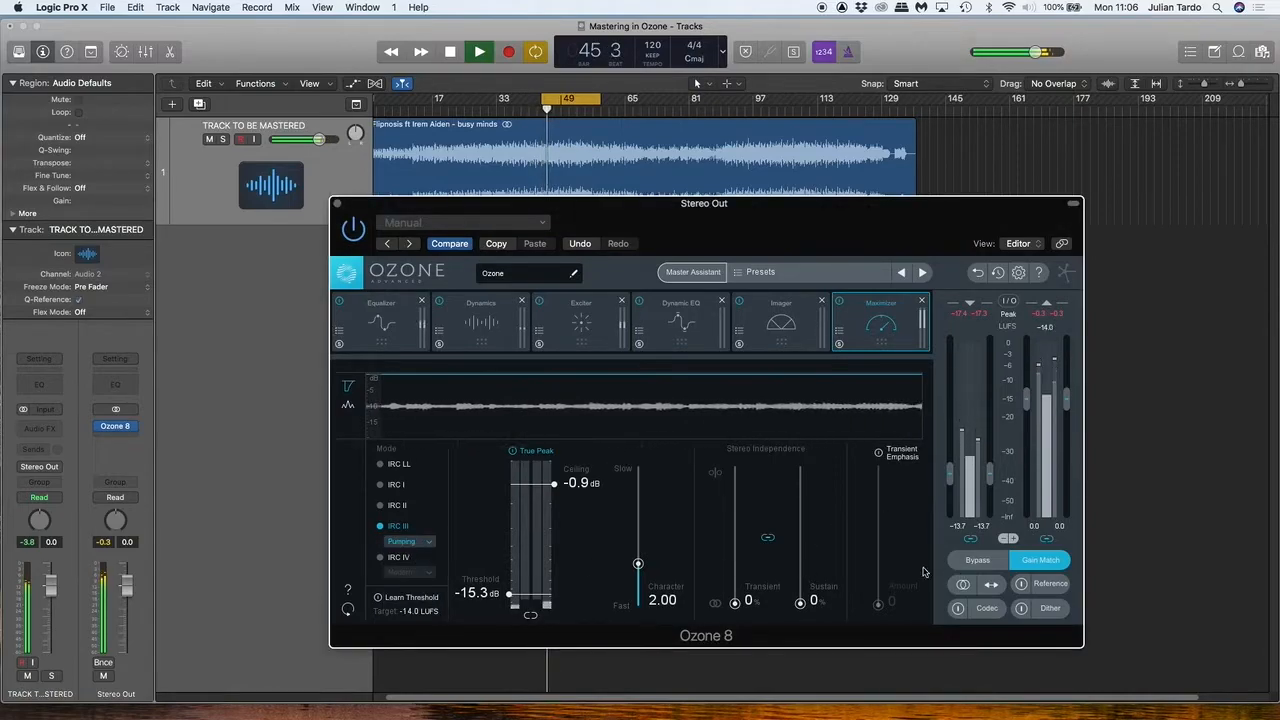
click(966, 566)
click(966, 566)
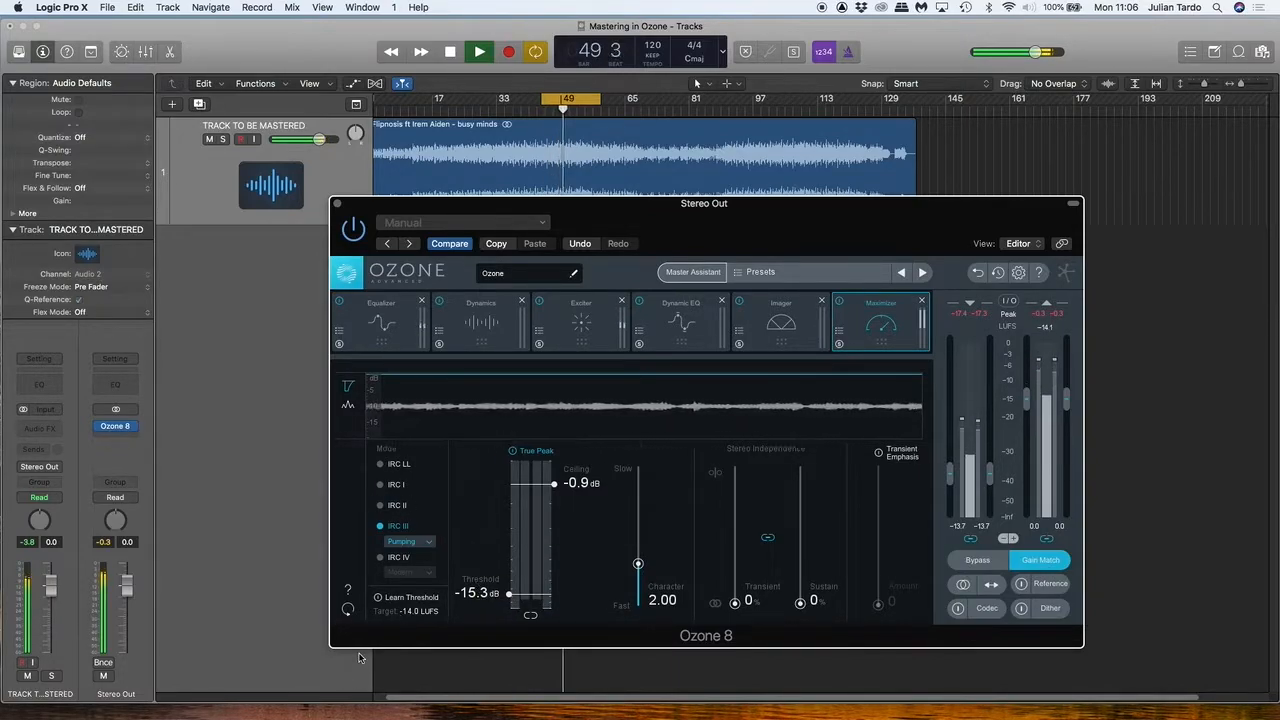
key(space)
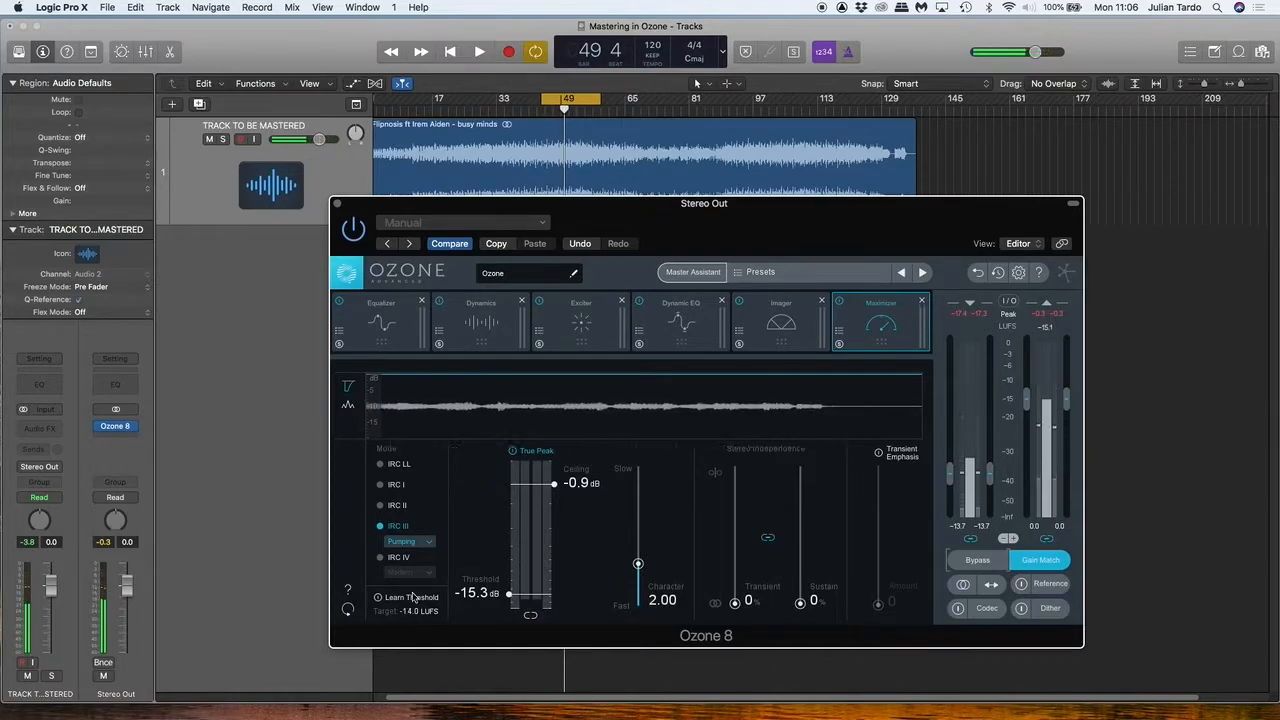
Enable the Maximizer's Learn Threshold with a target of -12.5 LUFS, and audition the loop against bypass.
click(409, 599)
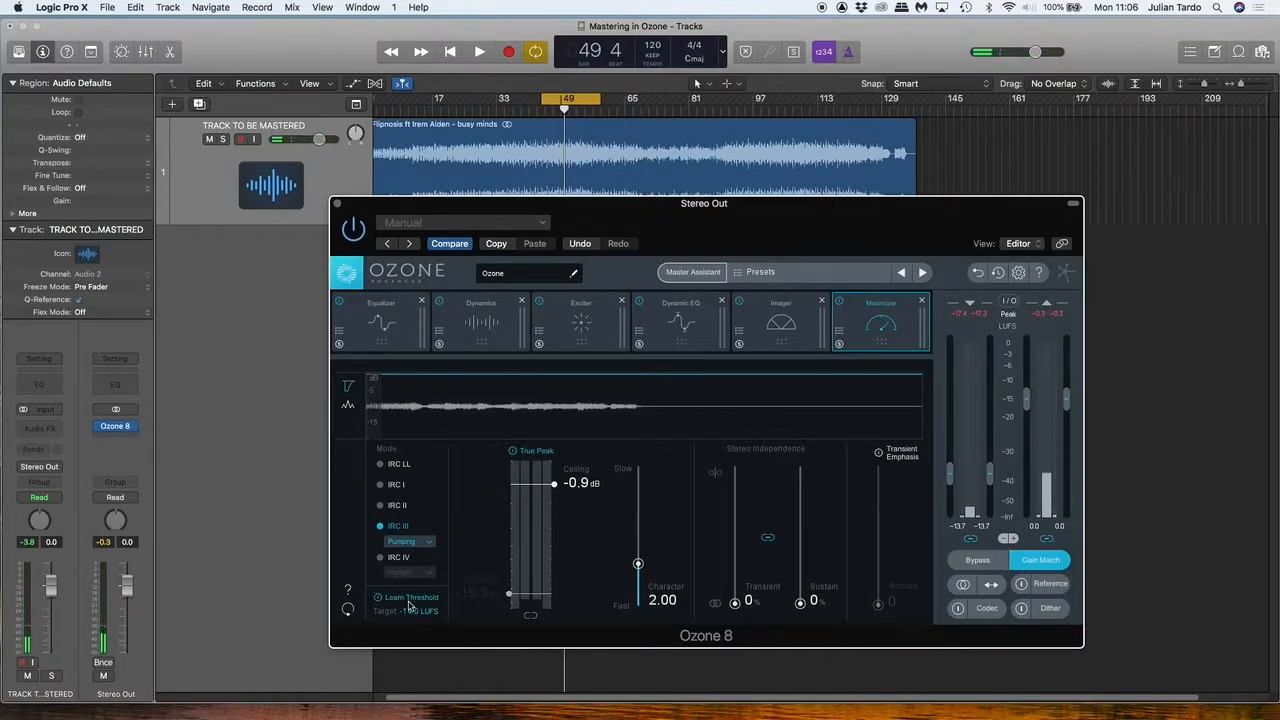
drag(416, 615, 418, 607)
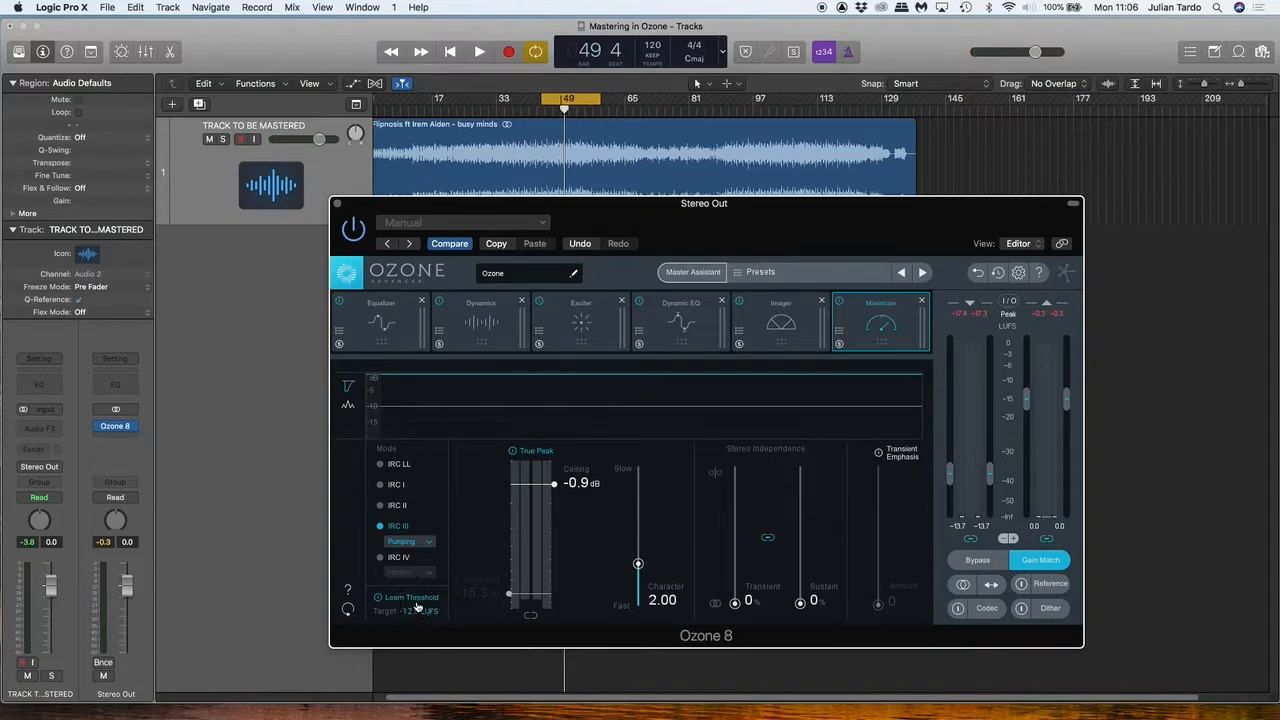
key(space)
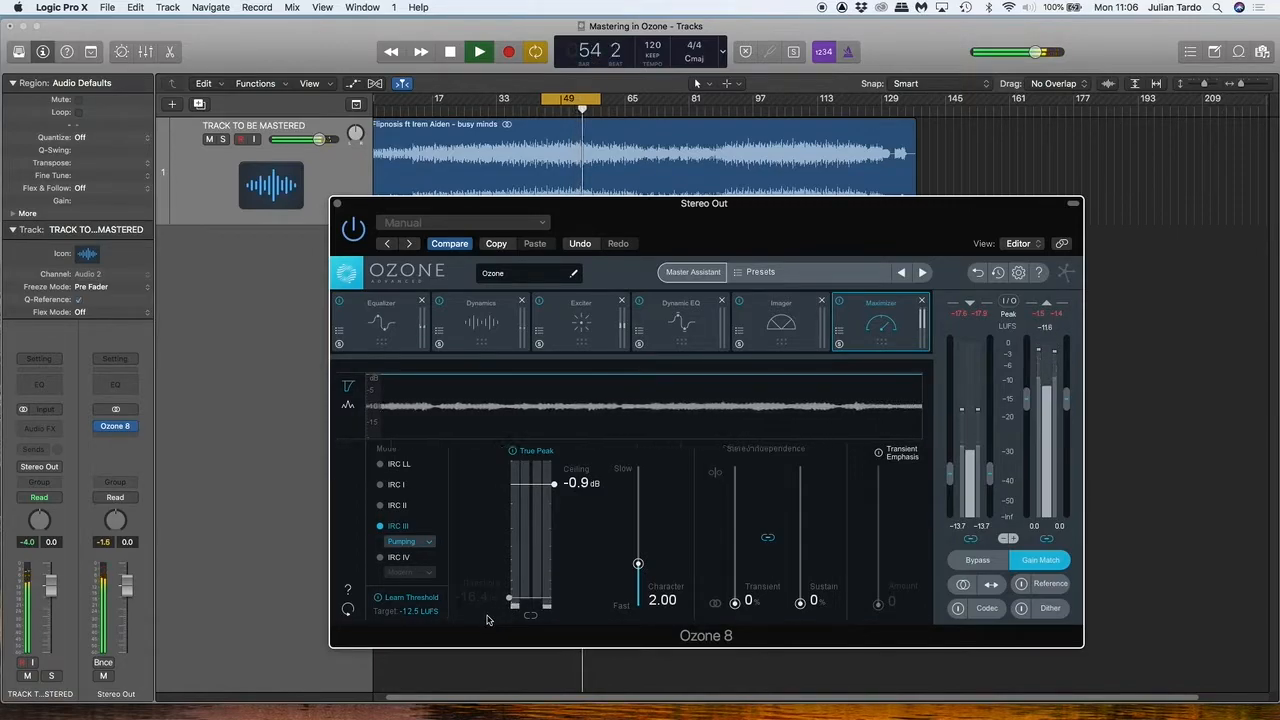
click(978, 560)
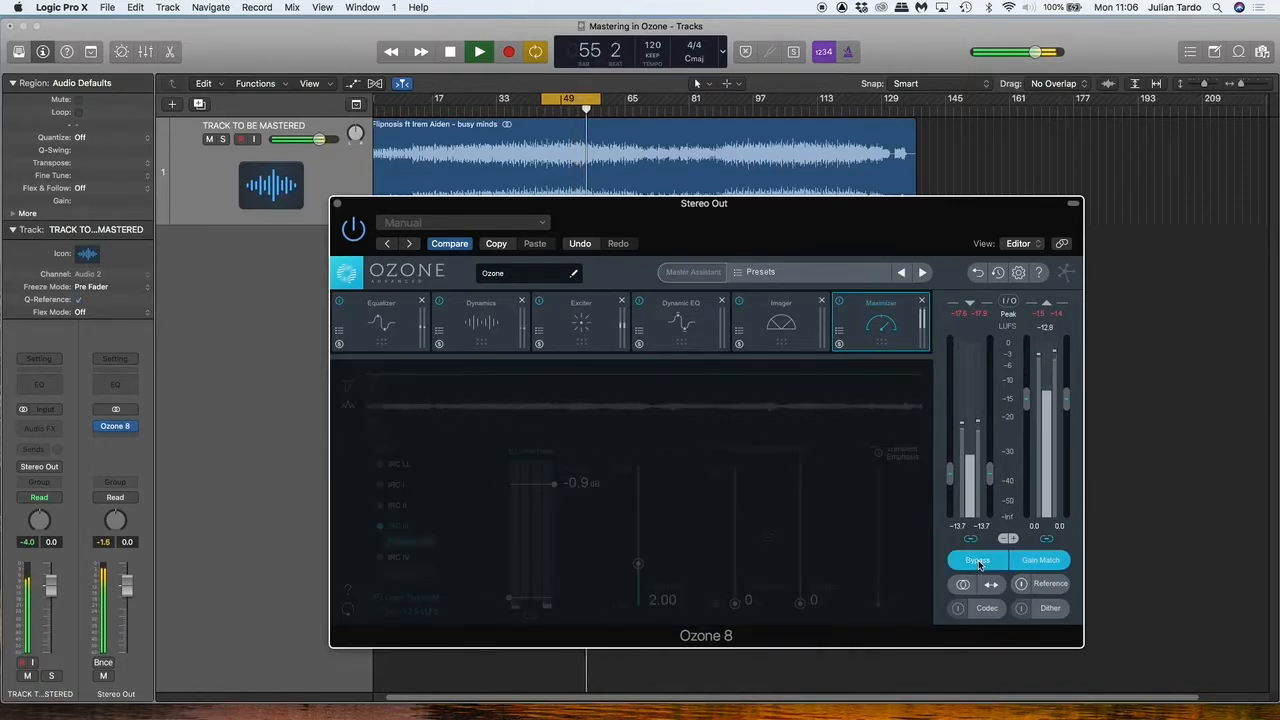
click(978, 560)
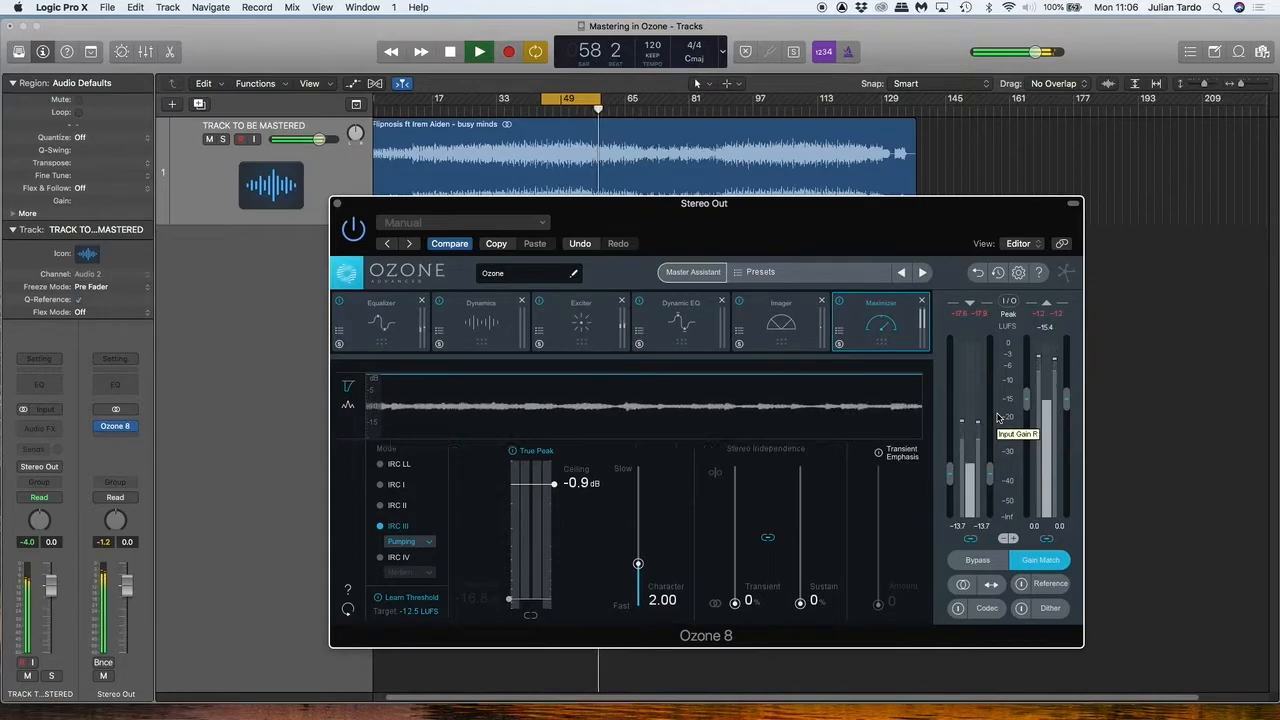
key(space)
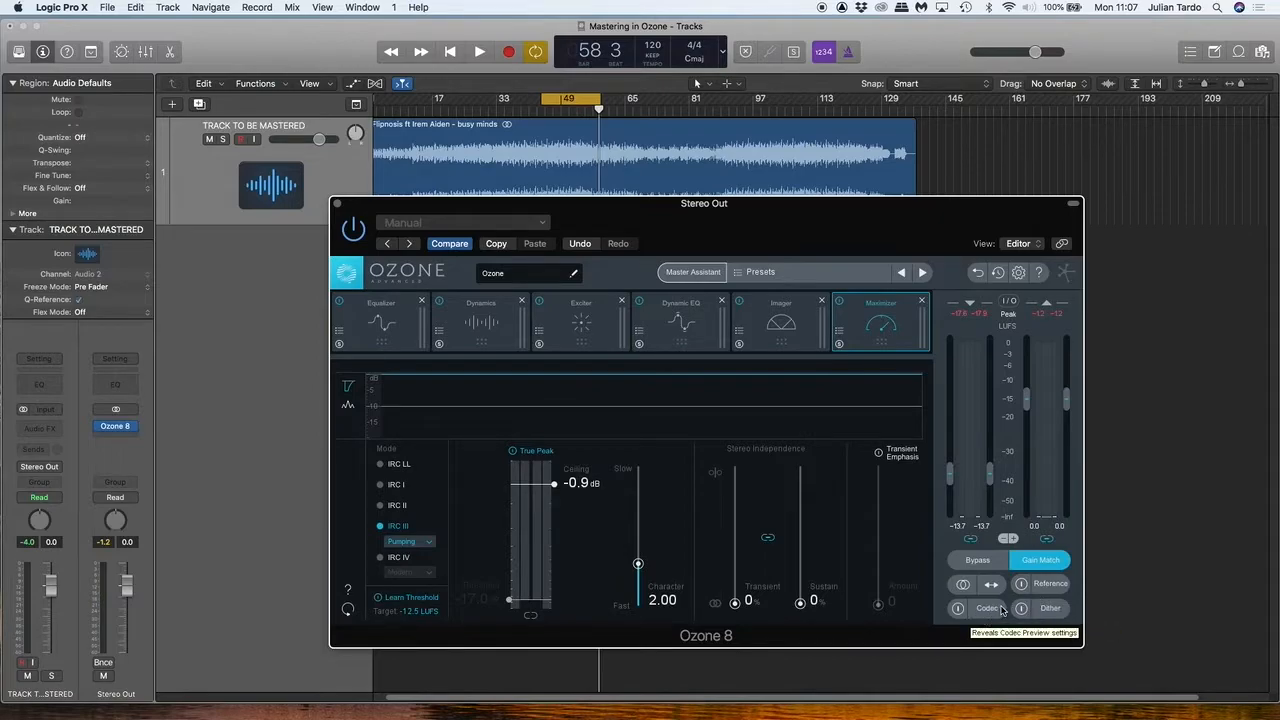
Audition the master through Codec Preview as an MP3 at 128 kbps, and switch the preview off again.
click(987, 608)
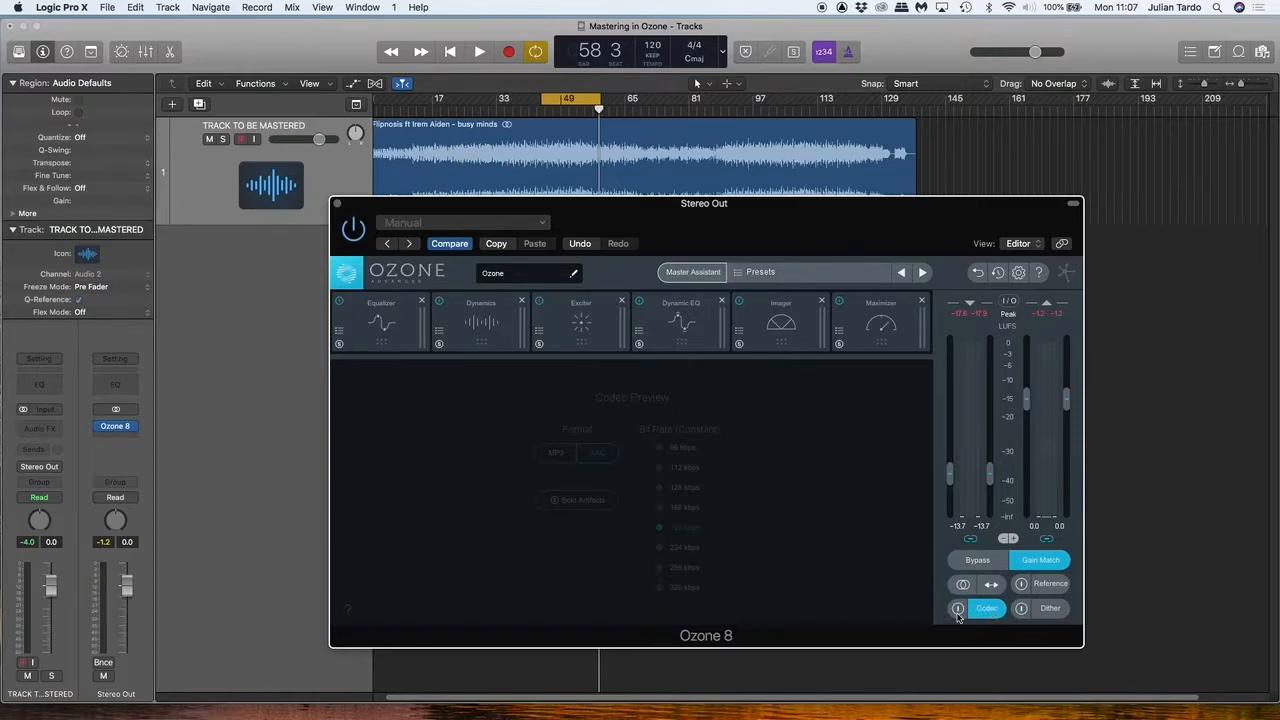
click(958, 609)
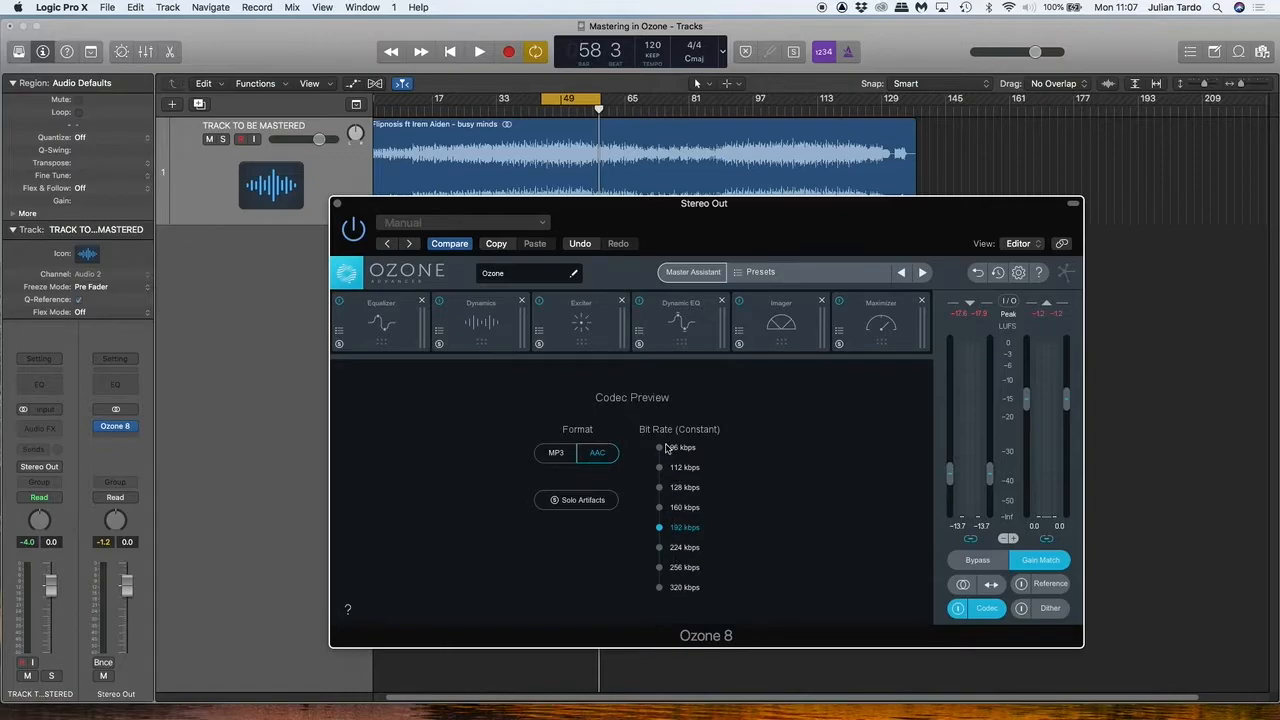
click(552, 457)
click(659, 448)
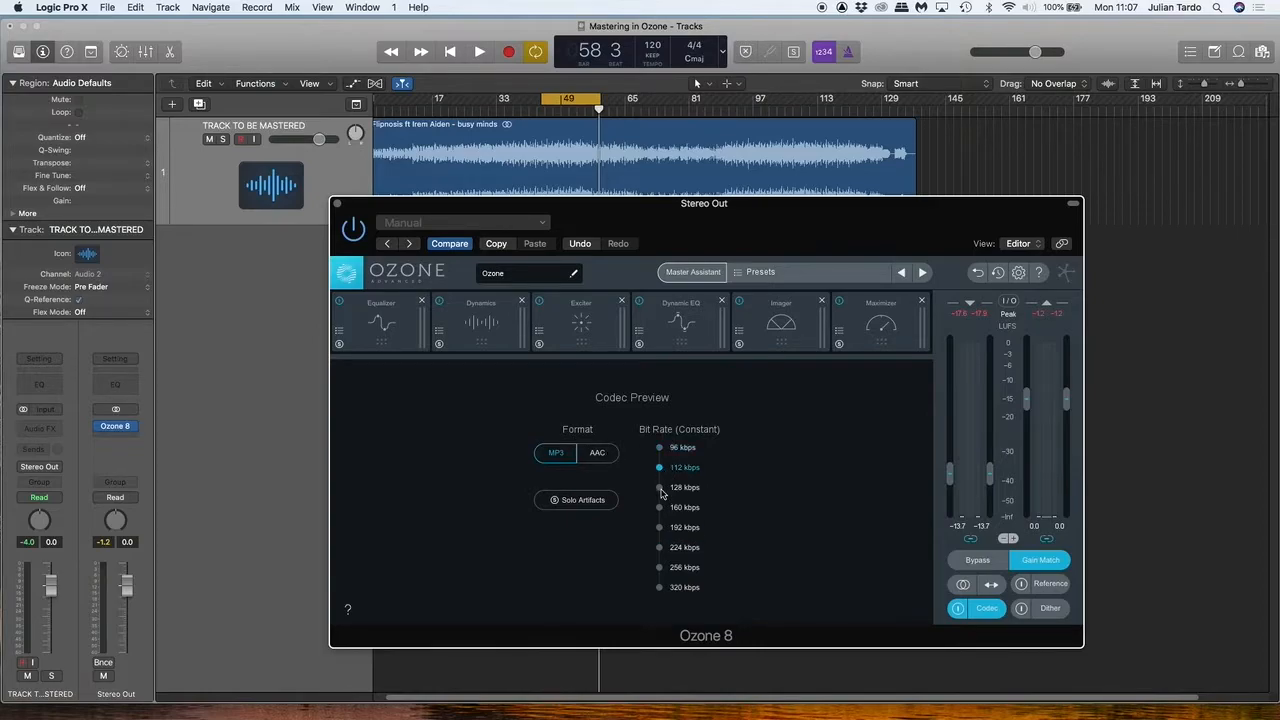
click(659, 488)
key(space)
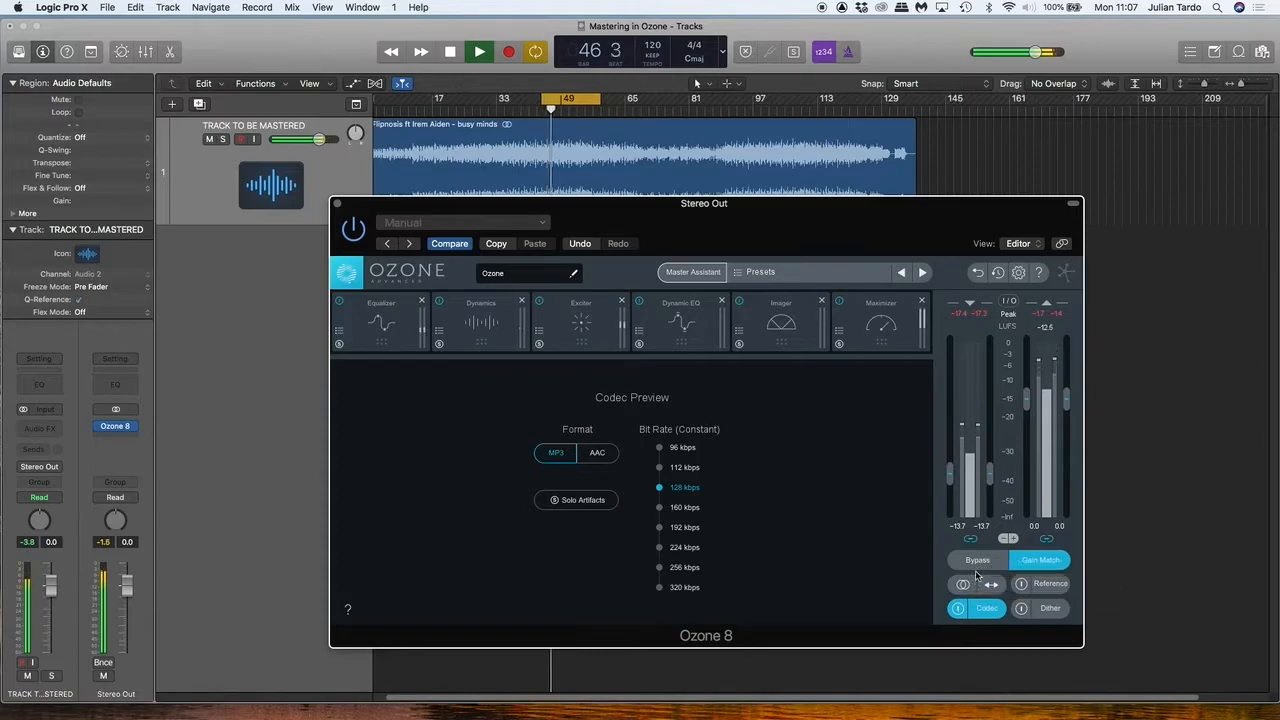
click(957, 608)
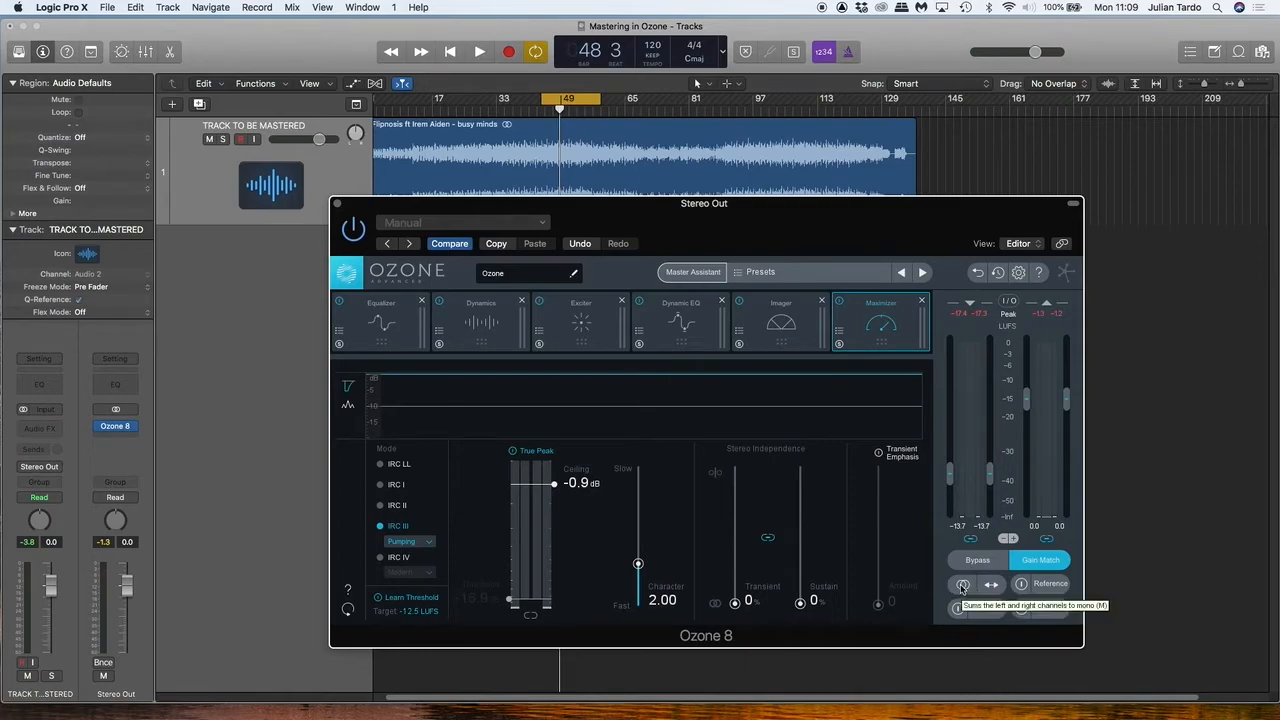
Check the master's mono compatibility by switching between mono and stereo during playback, ending in stereo.
key(space)
click(962, 586)
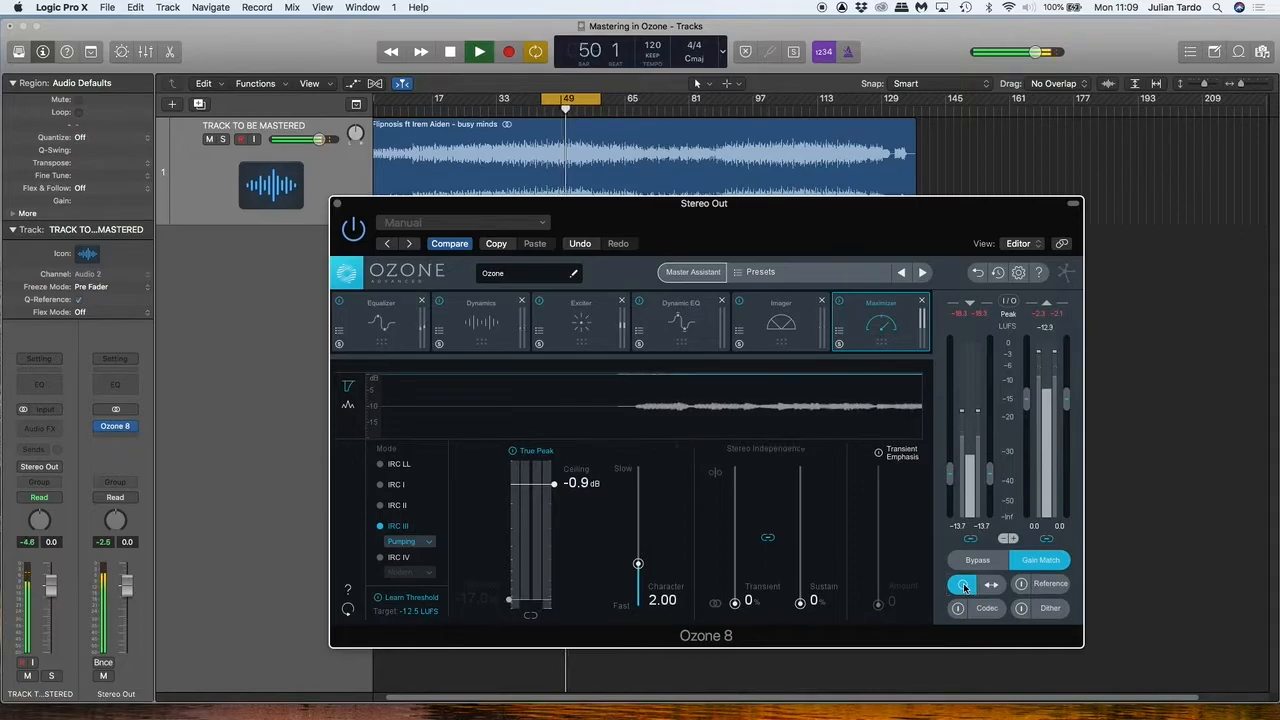
click(963, 586)
click(965, 587)
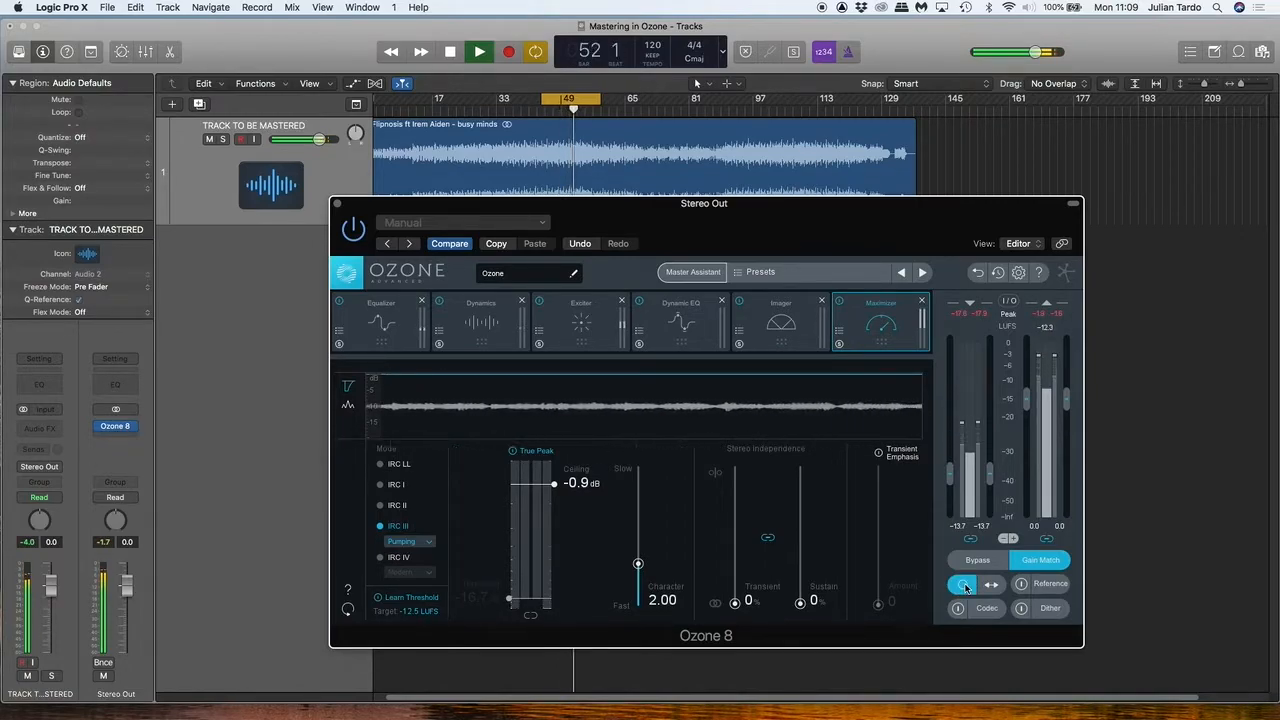
click(965, 587)
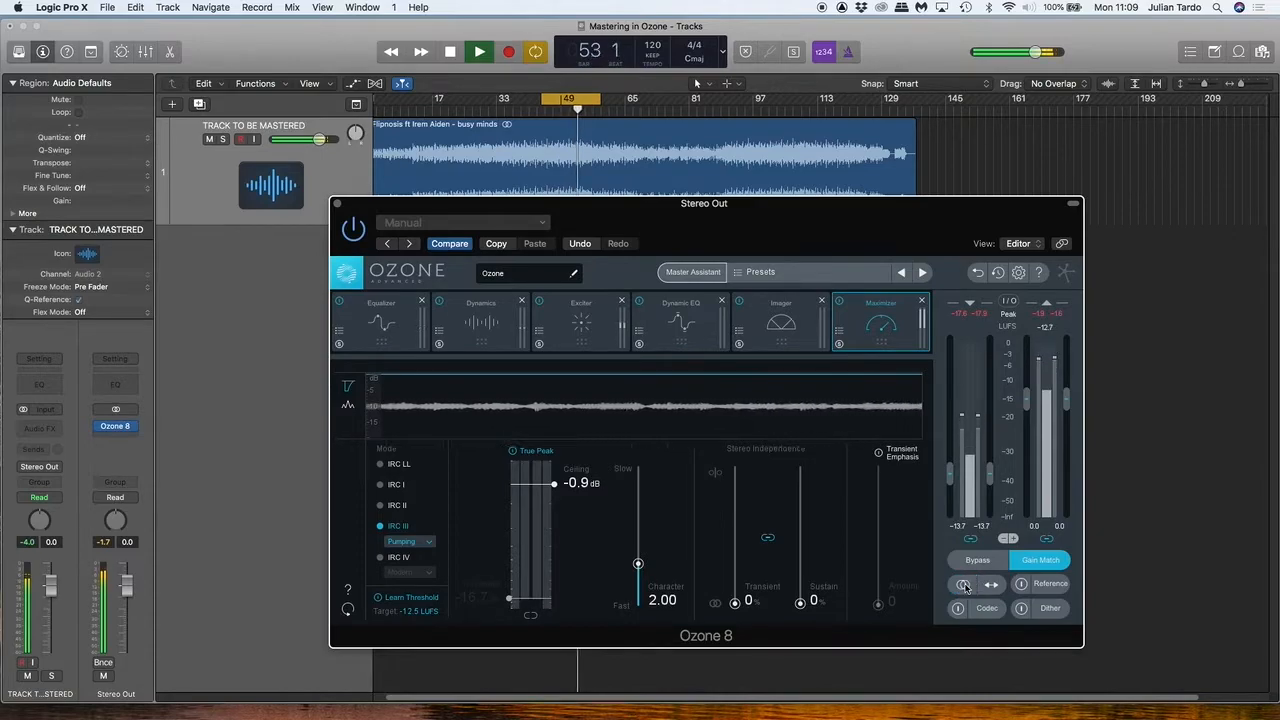
key(space)
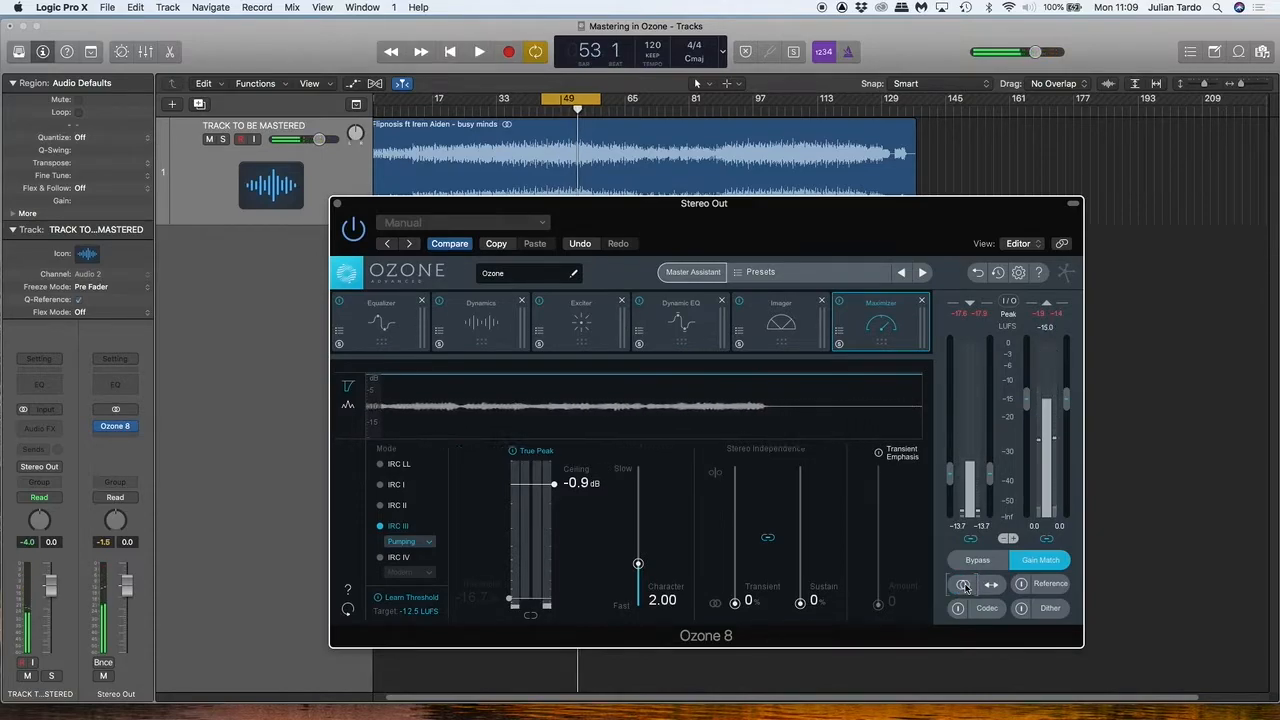
Add the file 01 Shout Out to My Ex.m4a as a reference track.
click(1049, 586)
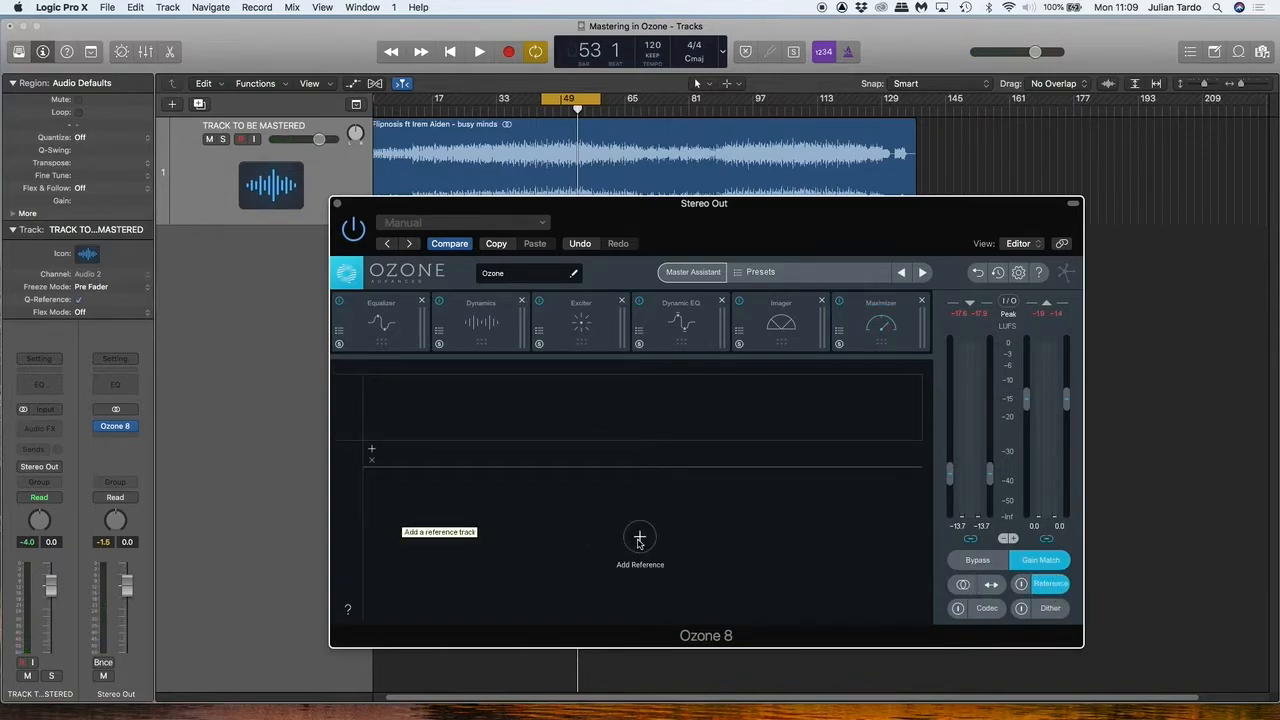
click(639, 540)
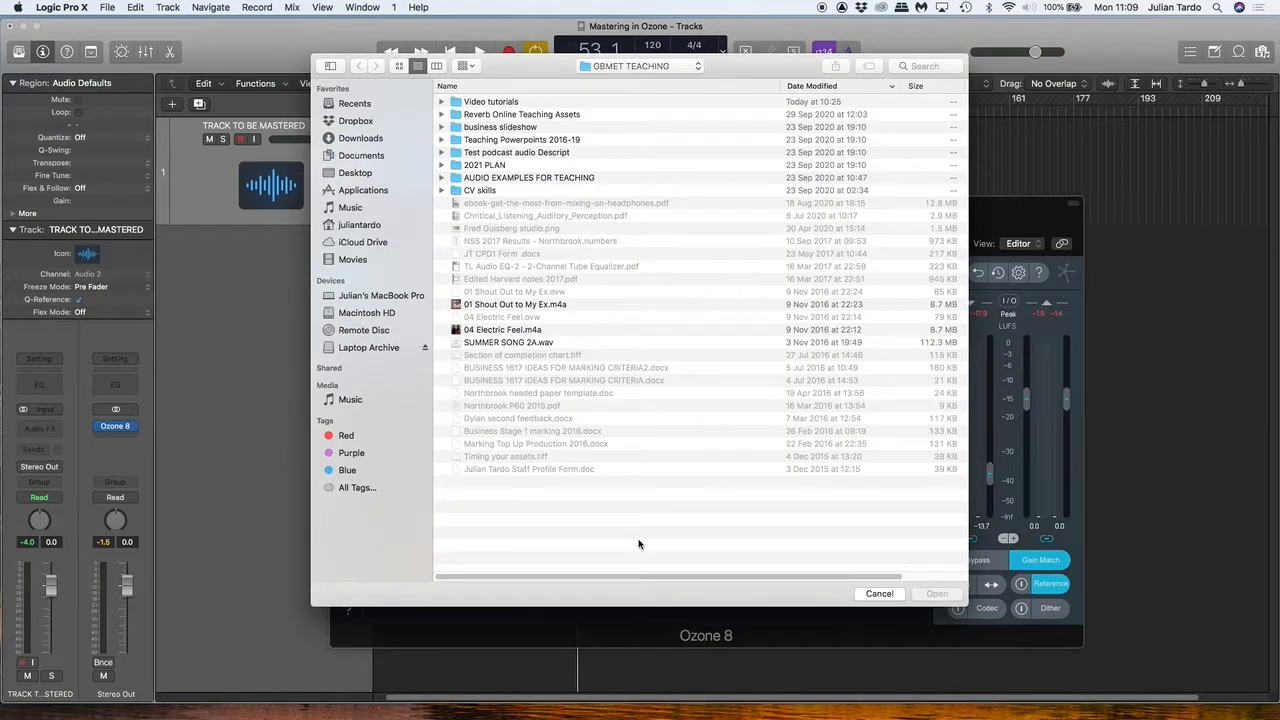
click(508, 305)
click(937, 594)
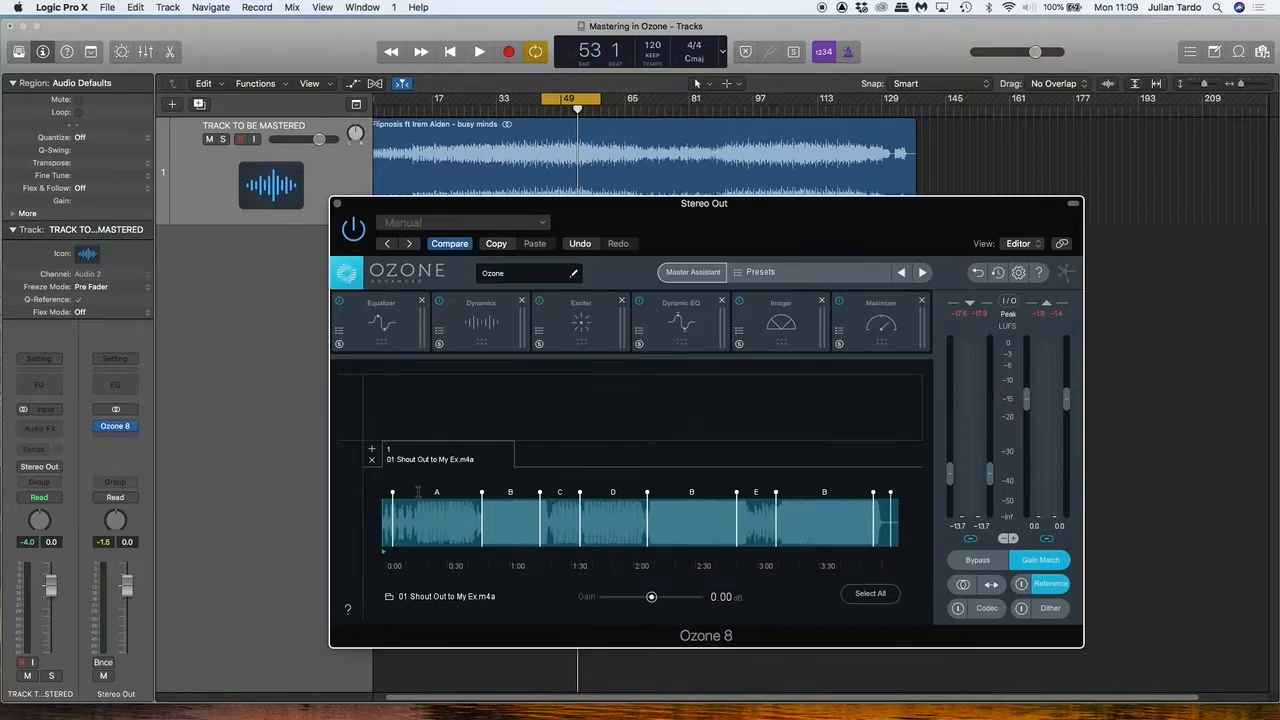
Play the master with the reference's section A selected, switch to its first B section for an A/B comparison, and stop playback.
click(433, 524)
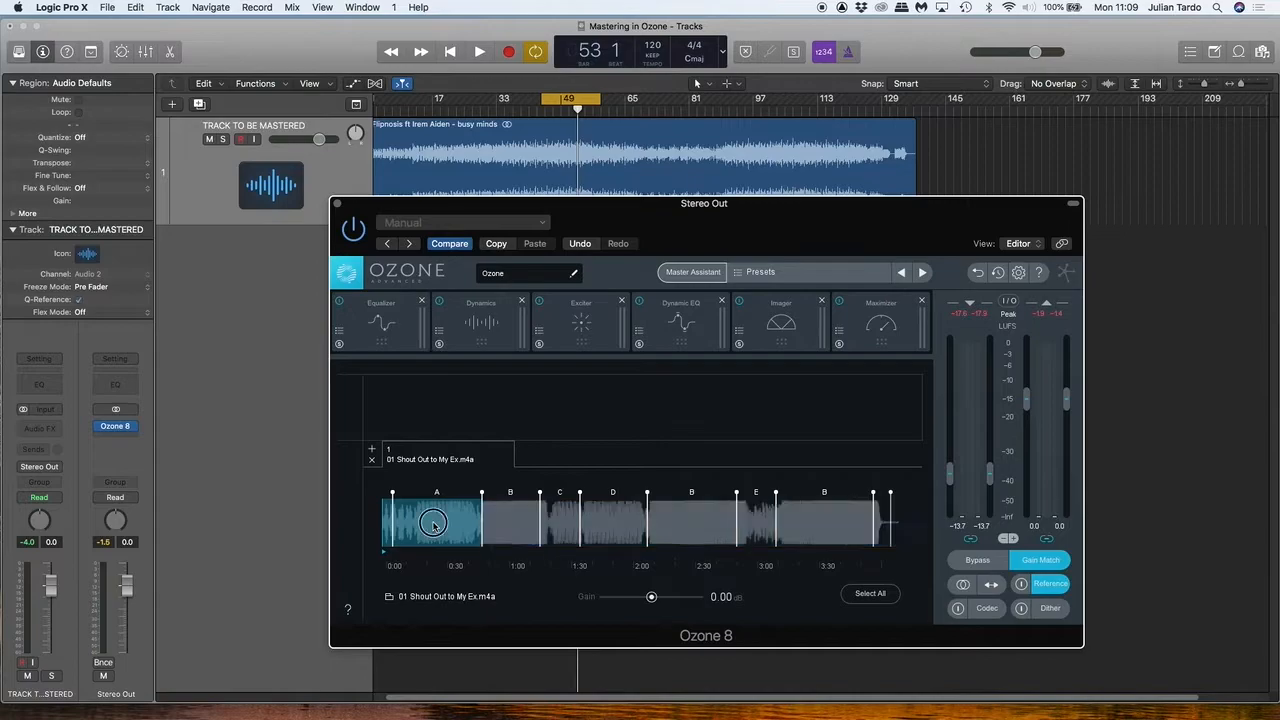
key(space)
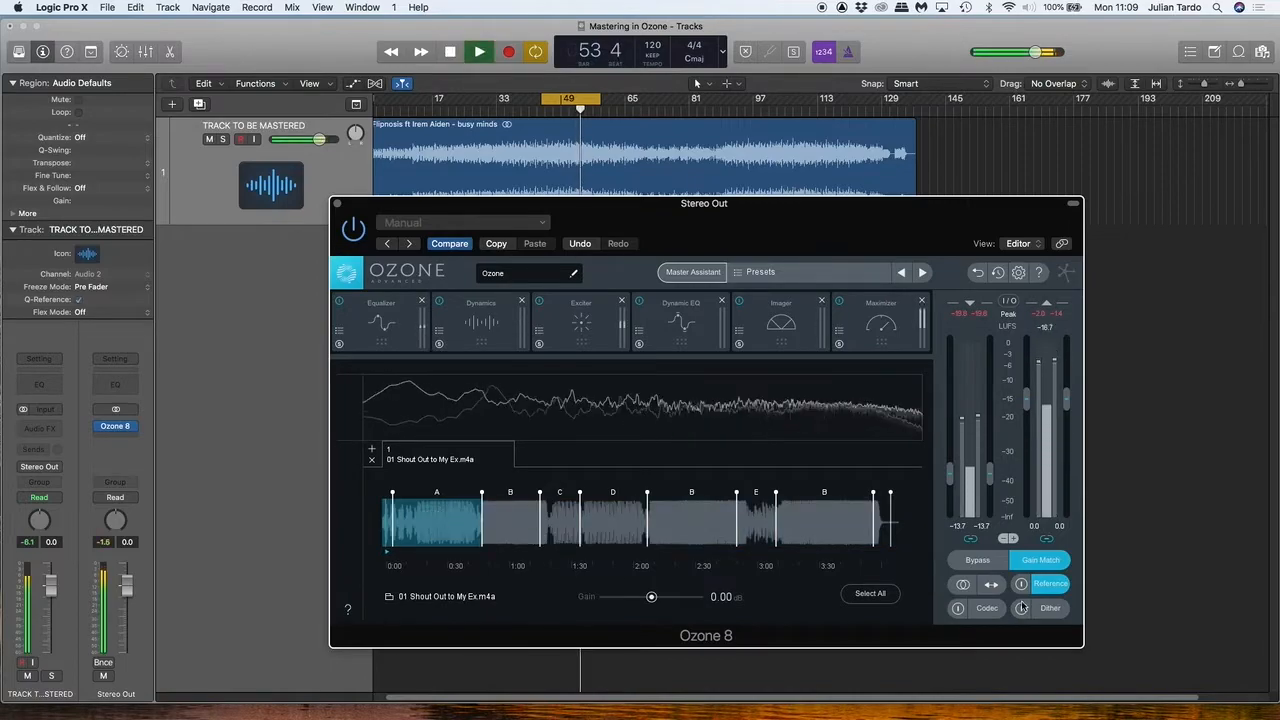
click(512, 518)
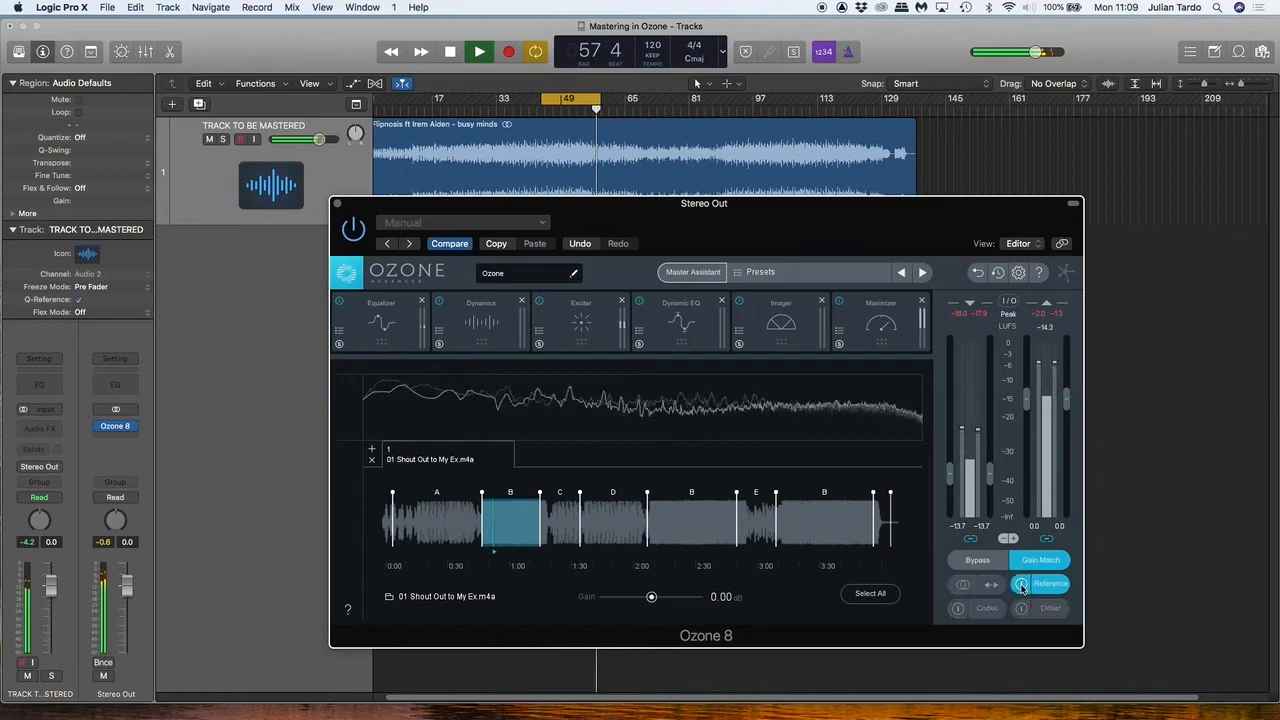
key(space)
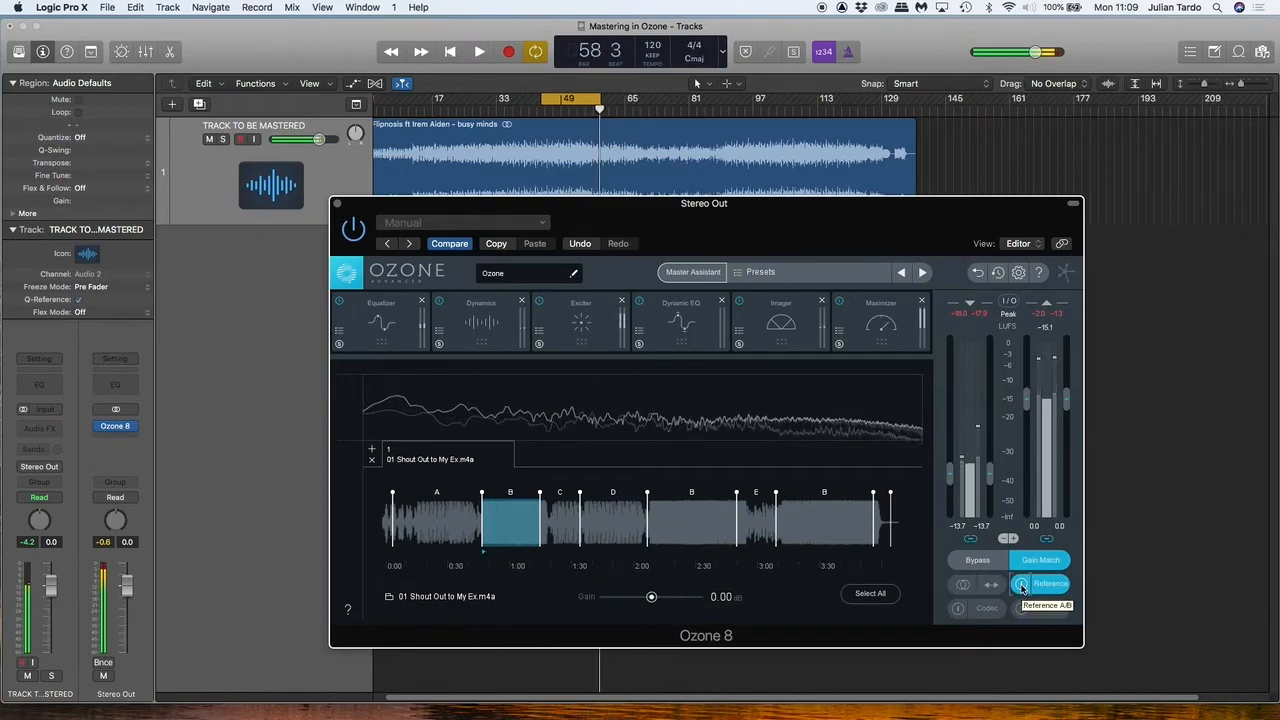
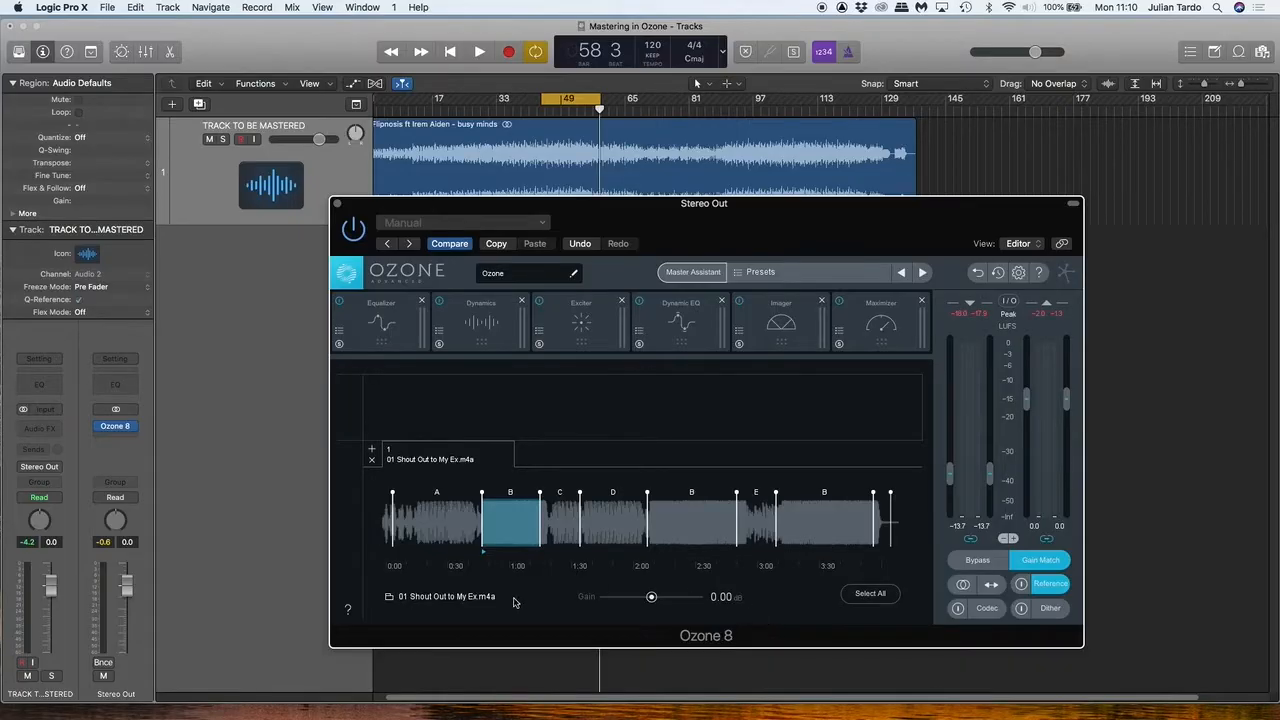
Review the settings of the mastering chain's modules, from Equalizer through Maximizer and back to Exciter.
click(366, 336)
click(515, 334)
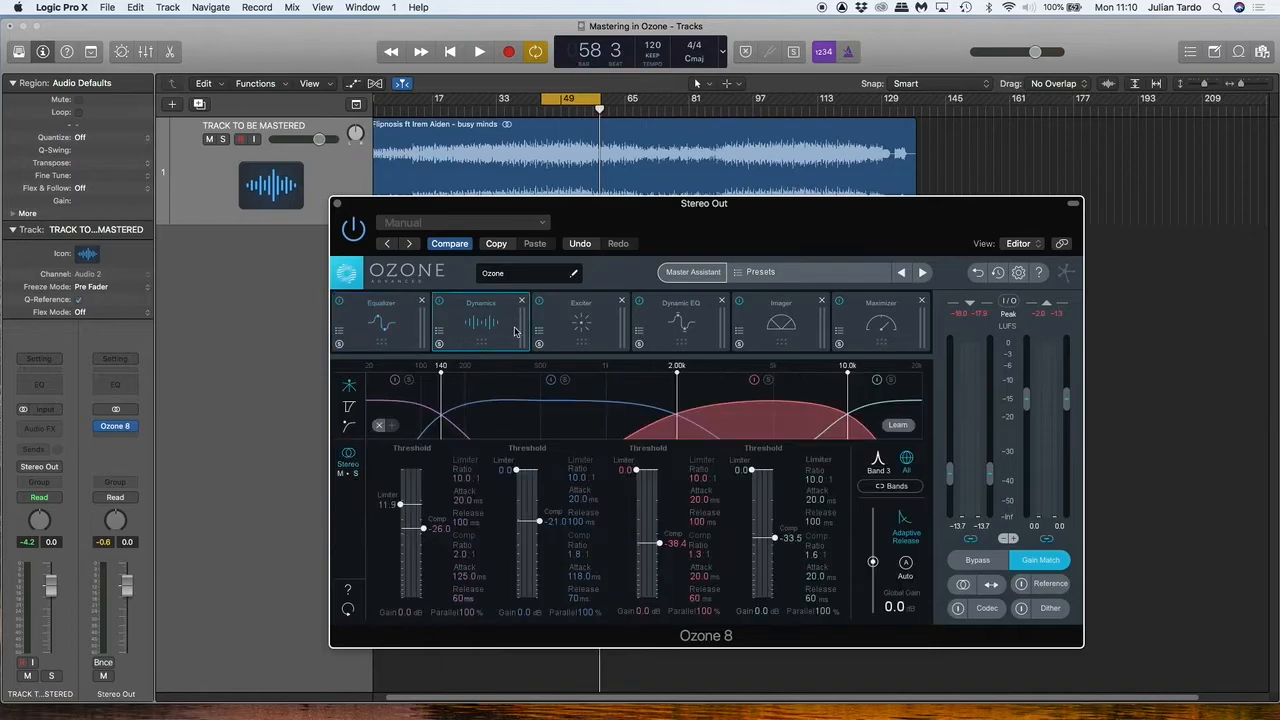
click(591, 332)
click(668, 336)
click(780, 326)
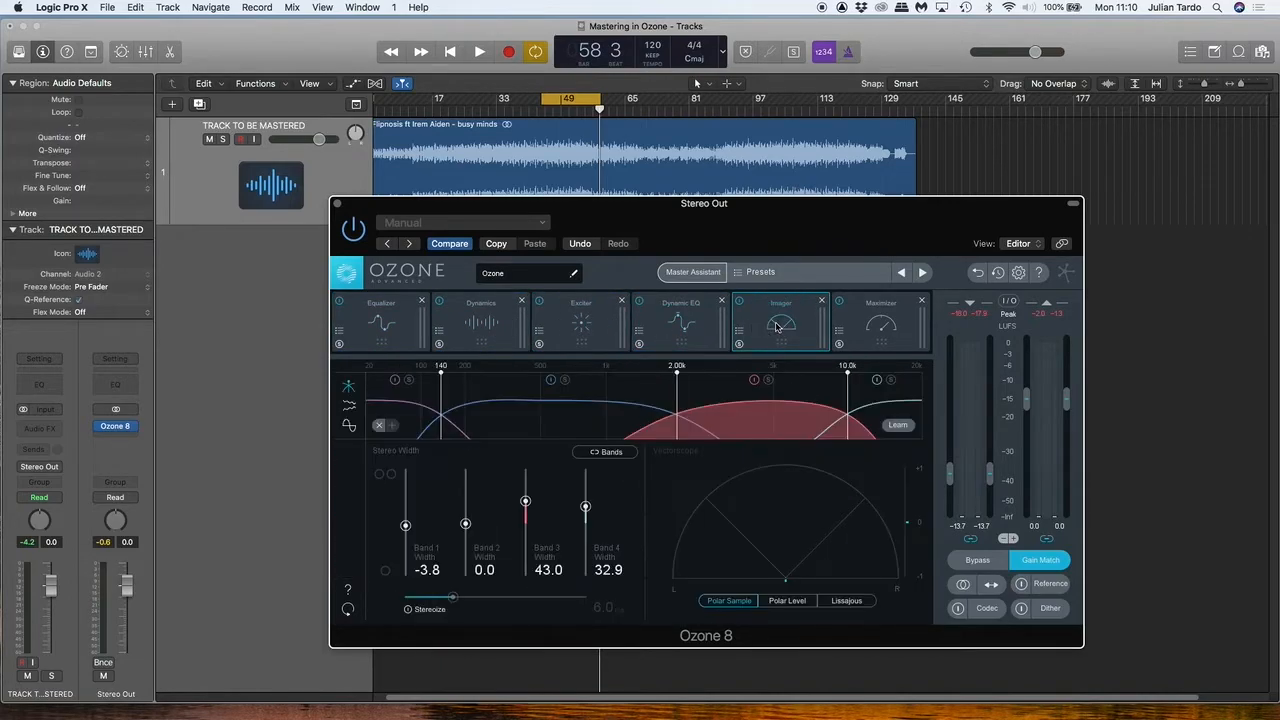
click(849, 325)
click(402, 346)
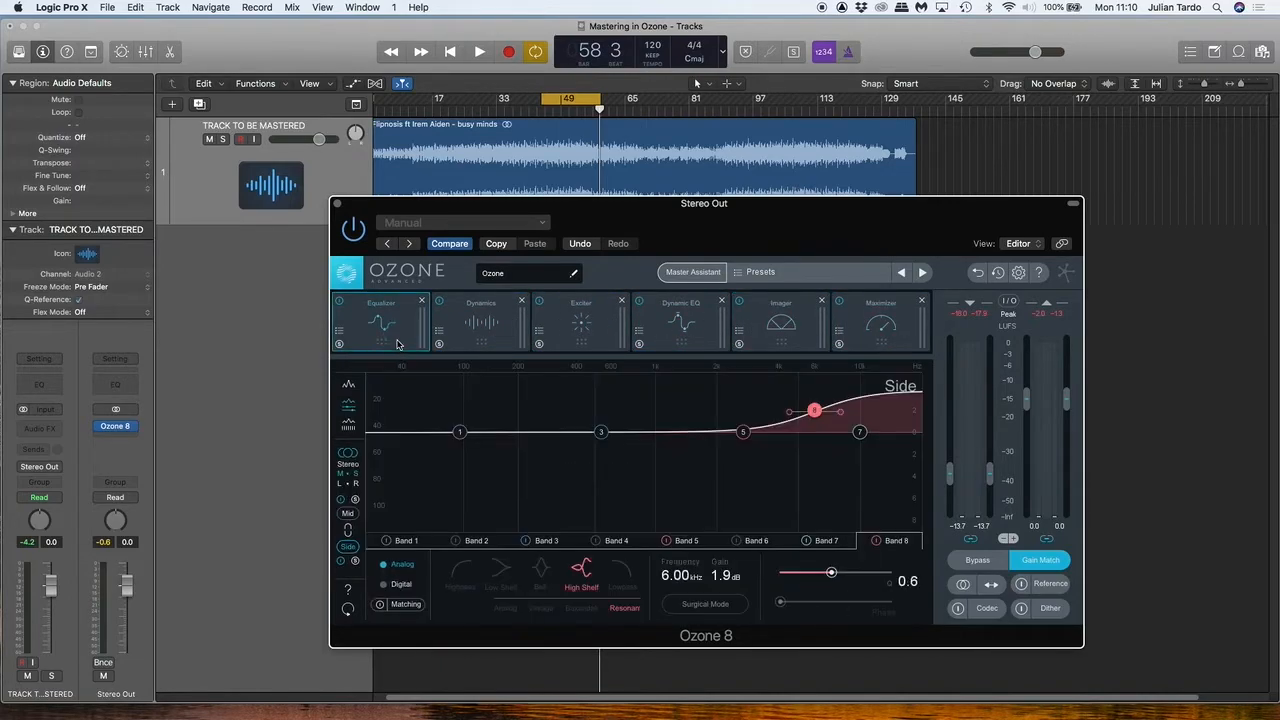
click(447, 330)
click(546, 319)
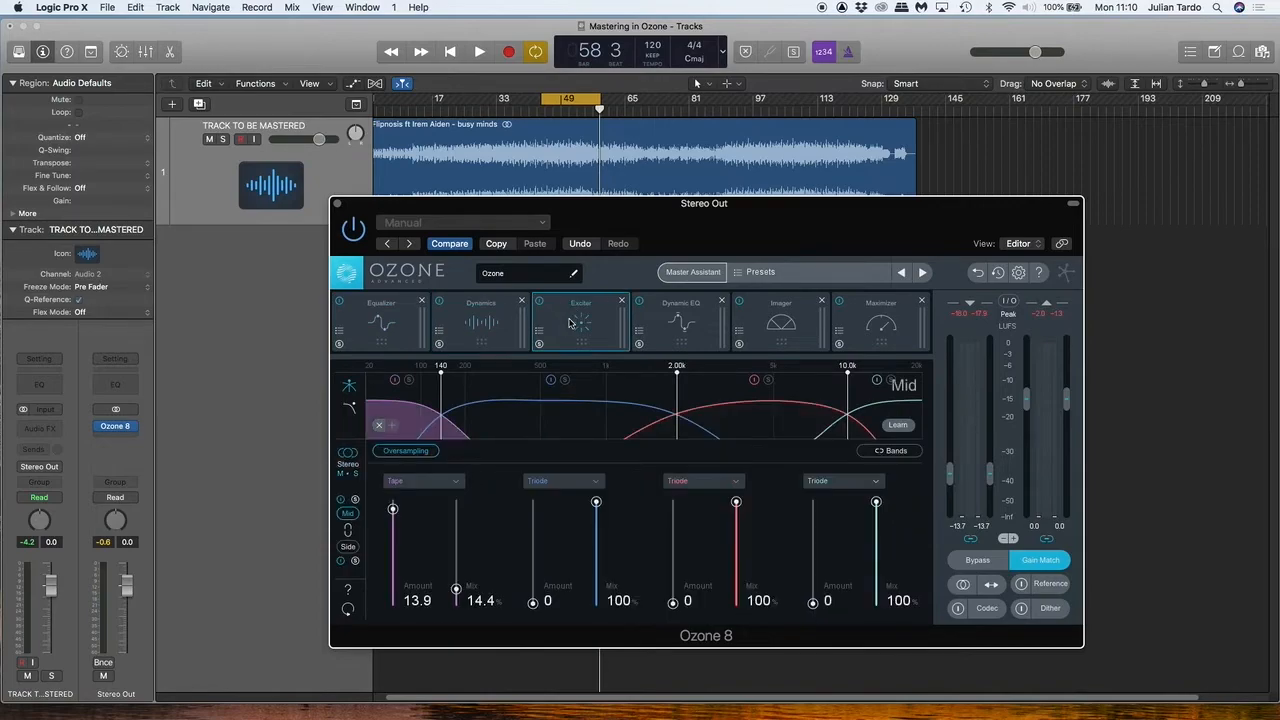